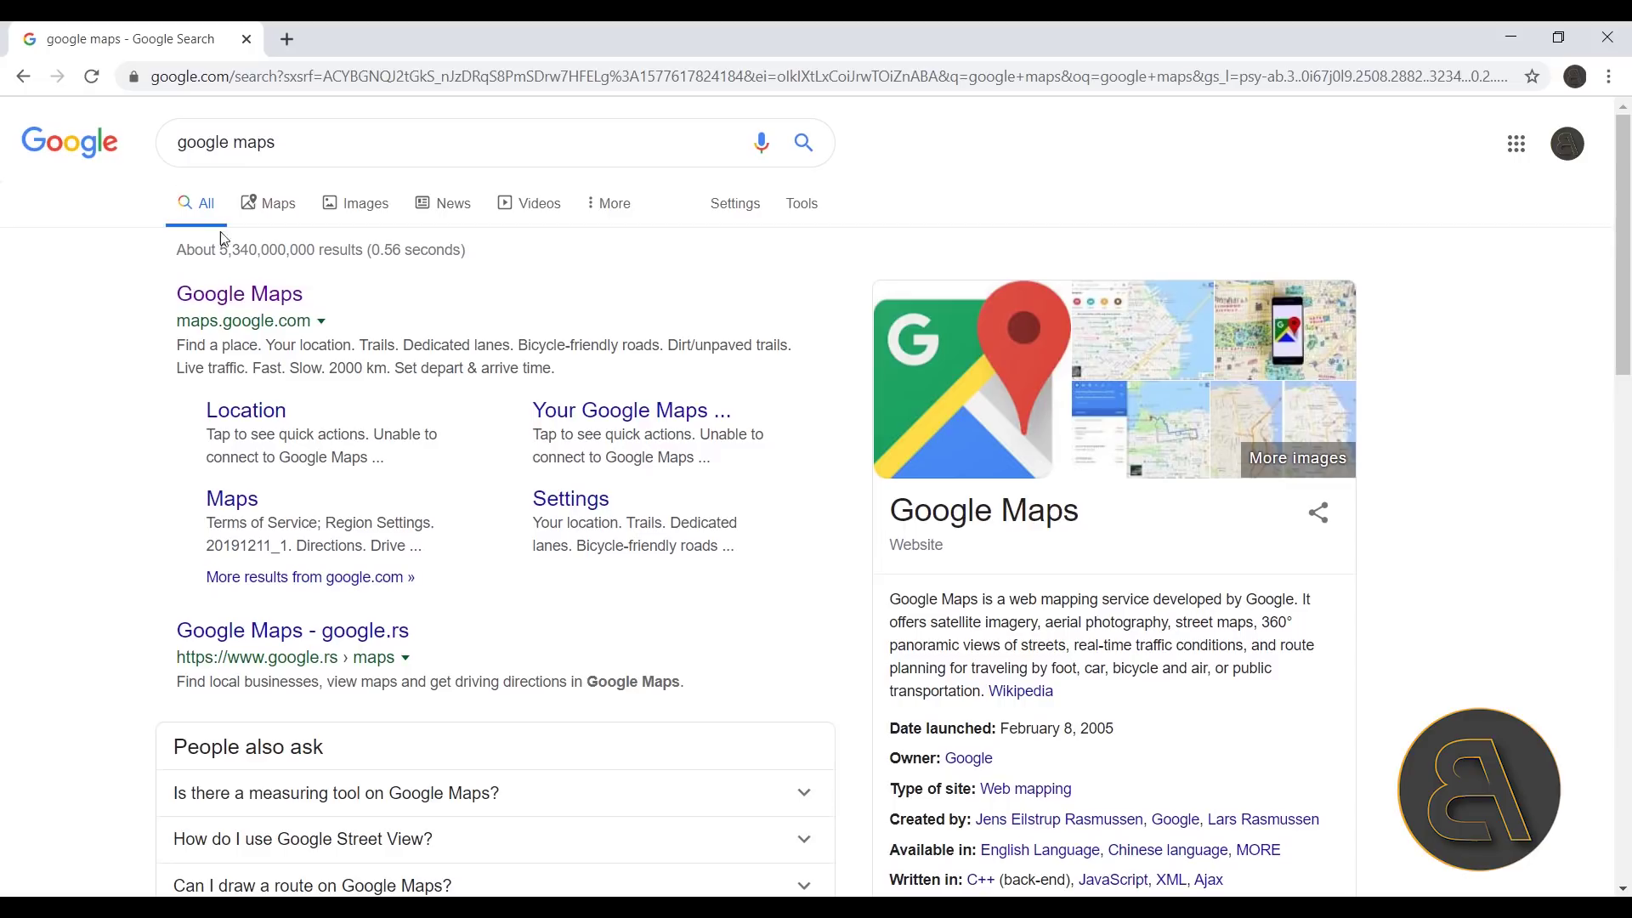
Step: Open the Google Maps website from the search results and bring the city of Rome into view
{"action": "left_click", "coordinate": [293, 308]}
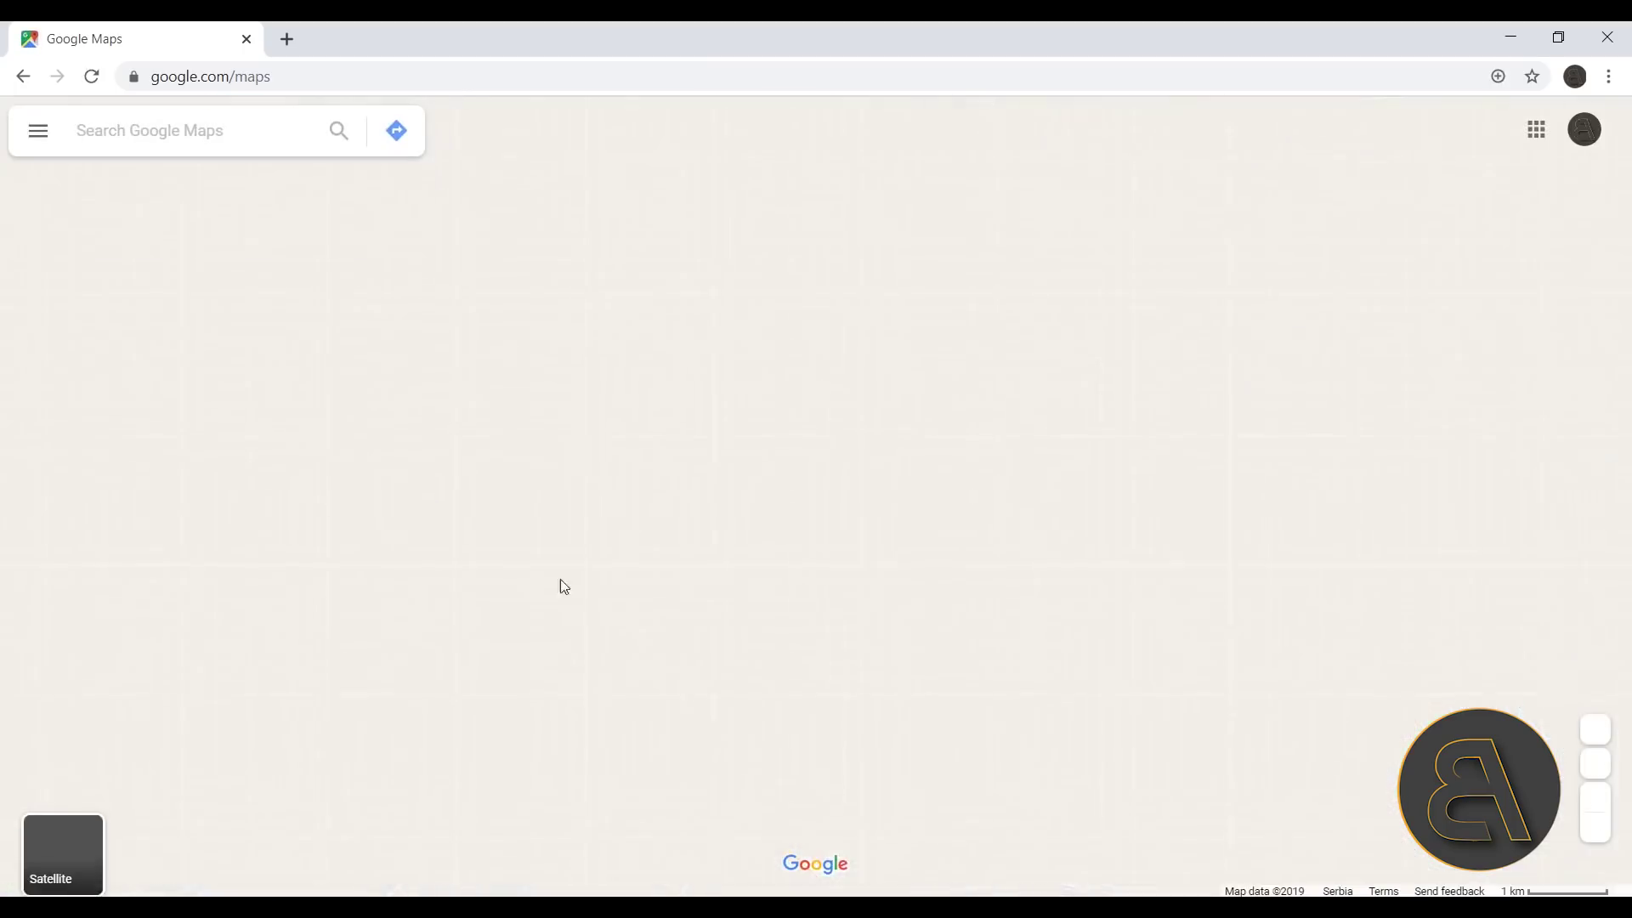
{"action": "scroll", "coordinate": [690, 594], "scroll_direction": "down", "scroll_amount": 5}
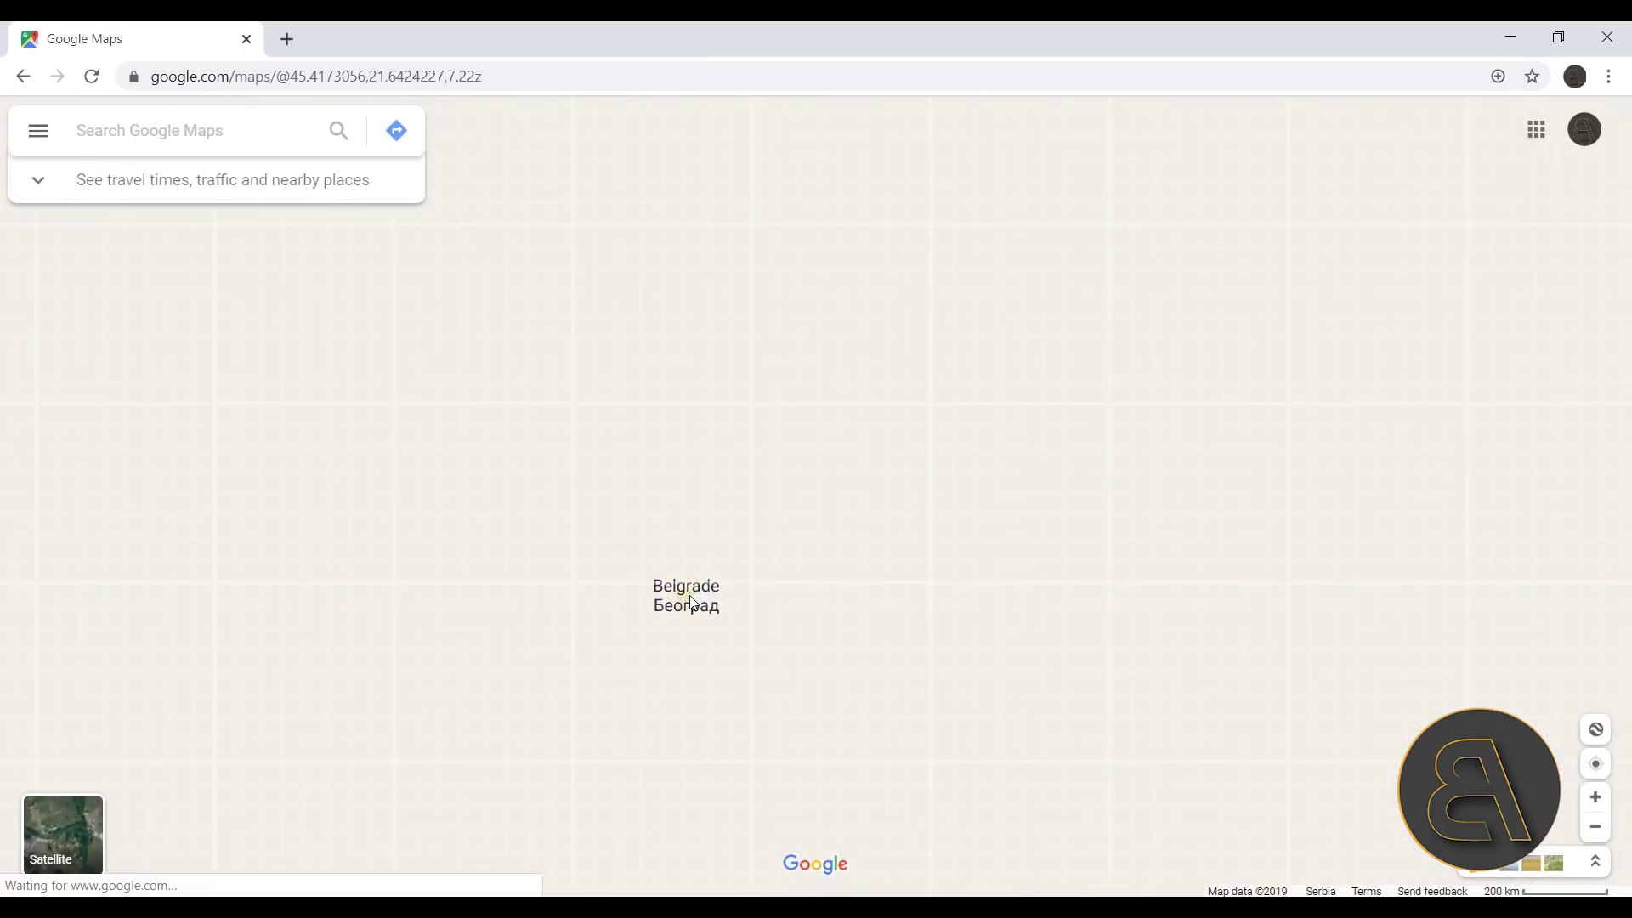
{"action": "scroll", "coordinate": [704, 626], "scroll_direction": "down", "scroll_amount": 1}
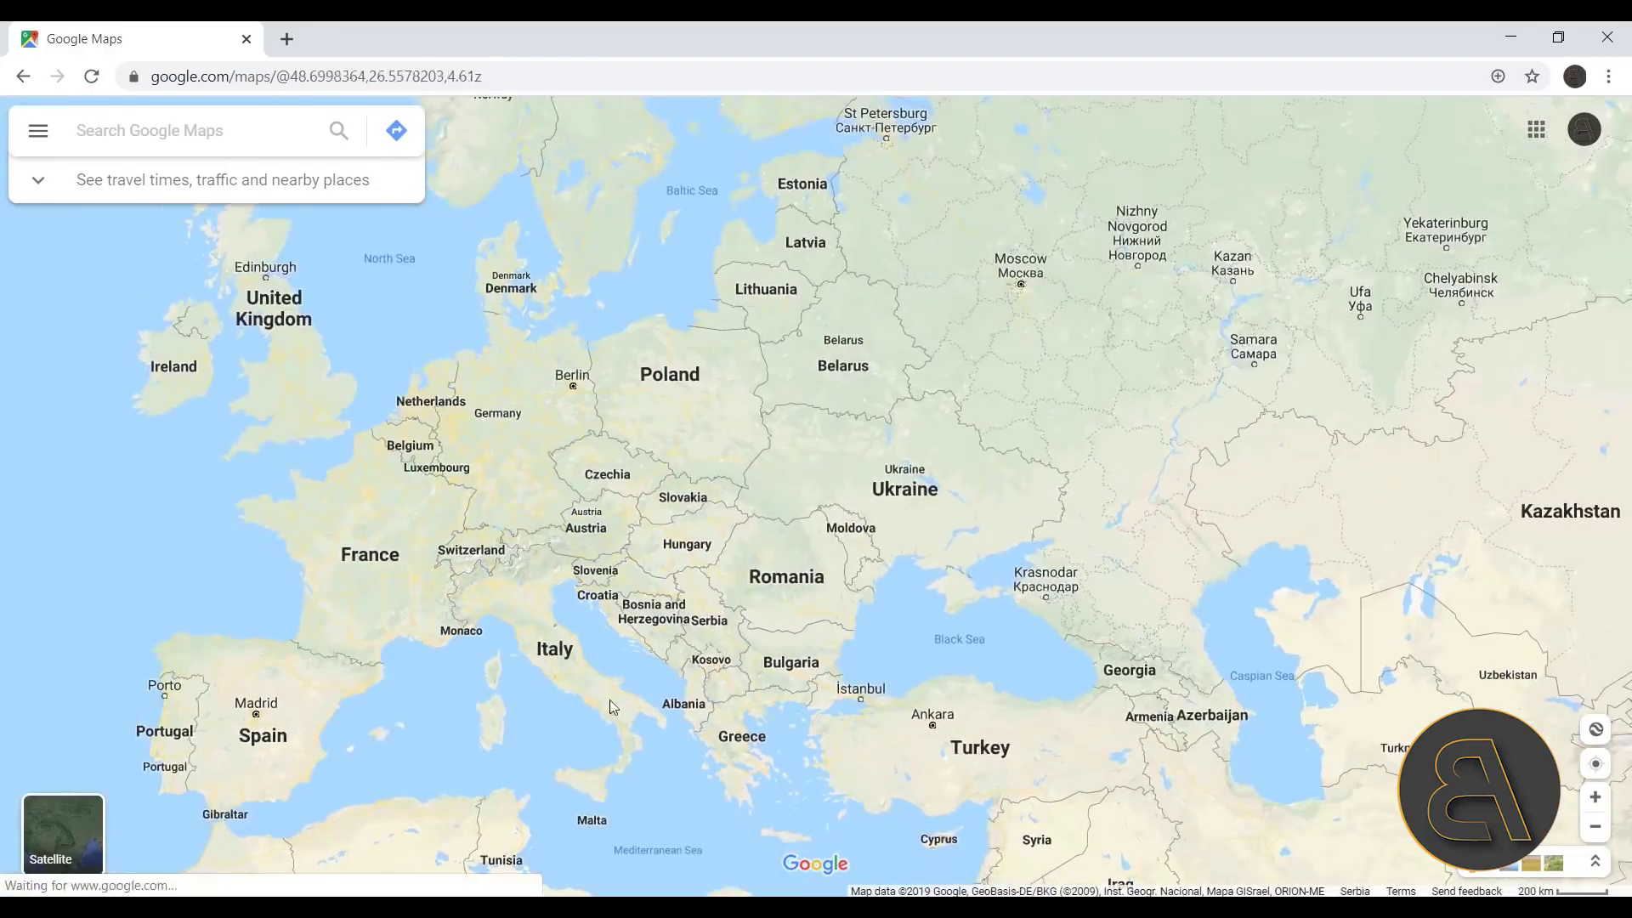
{"action": "left_click_drag", "start_coordinate": [609, 701], "coordinate": [675, 488]}
{"action": "scroll", "coordinate": [634, 553], "scroll_direction": "down", "scroll_amount": 1}
{"action": "left_click_drag", "start_coordinate": [634, 553], "coordinate": [619, 649]}
{"action": "scroll", "coordinate": [593, 609], "scroll_direction": "up", "scroll_amount": 1}
{"action": "scroll", "coordinate": [594, 609], "scroll_direction": "up", "scroll_amount": 4}
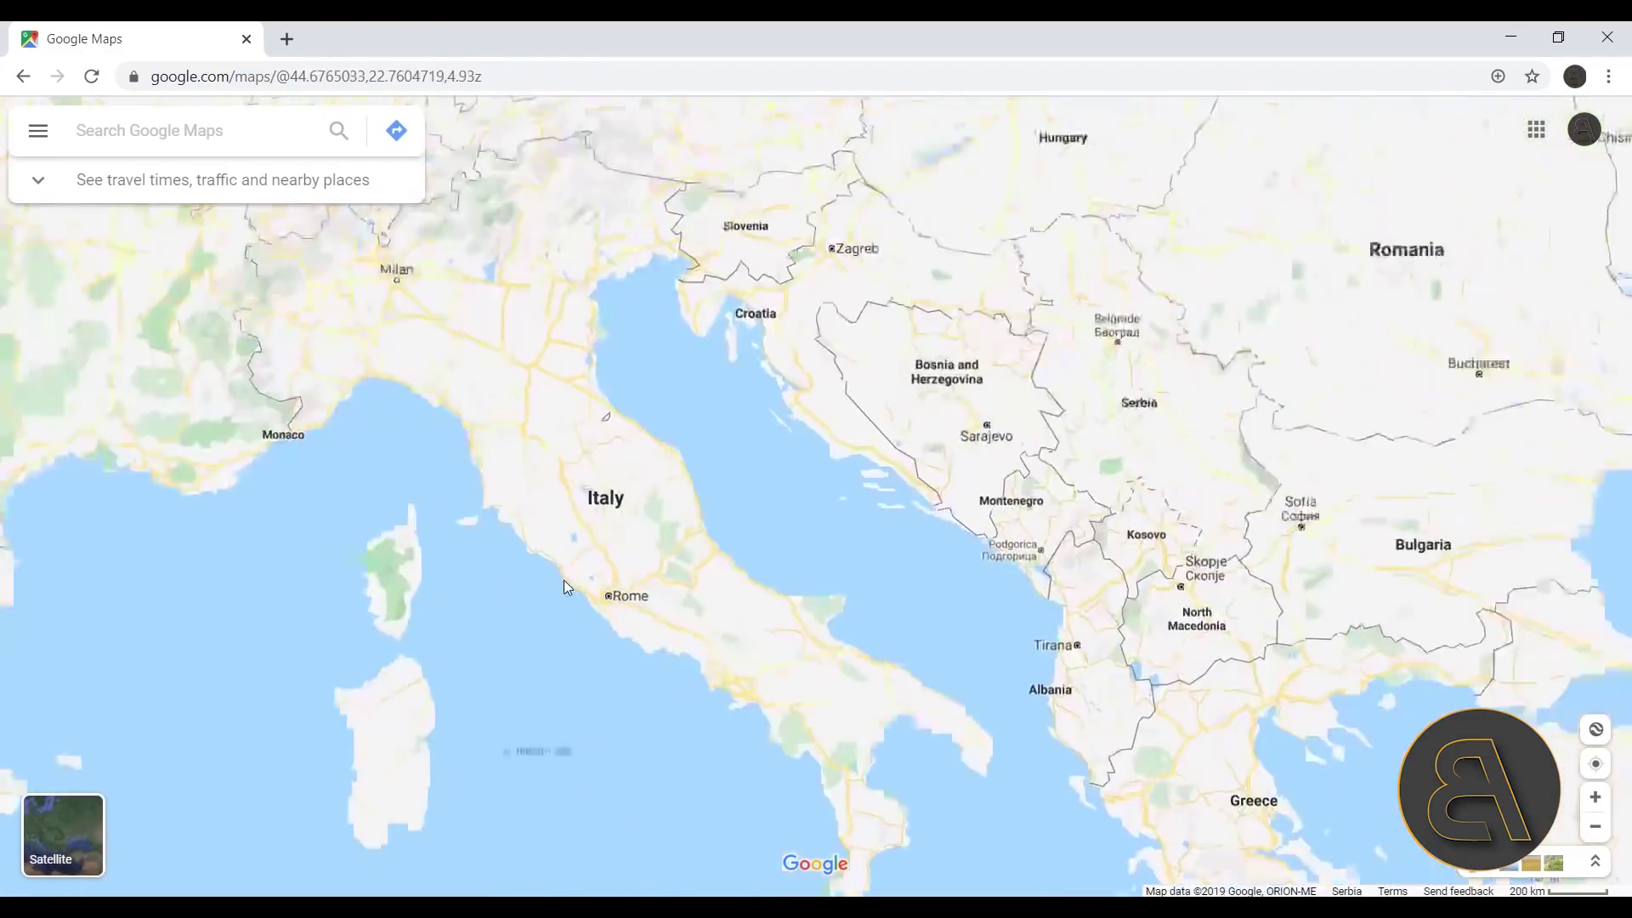
{"action": "scroll", "coordinate": [612, 630], "scroll_direction": "up", "scroll_amount": 5}
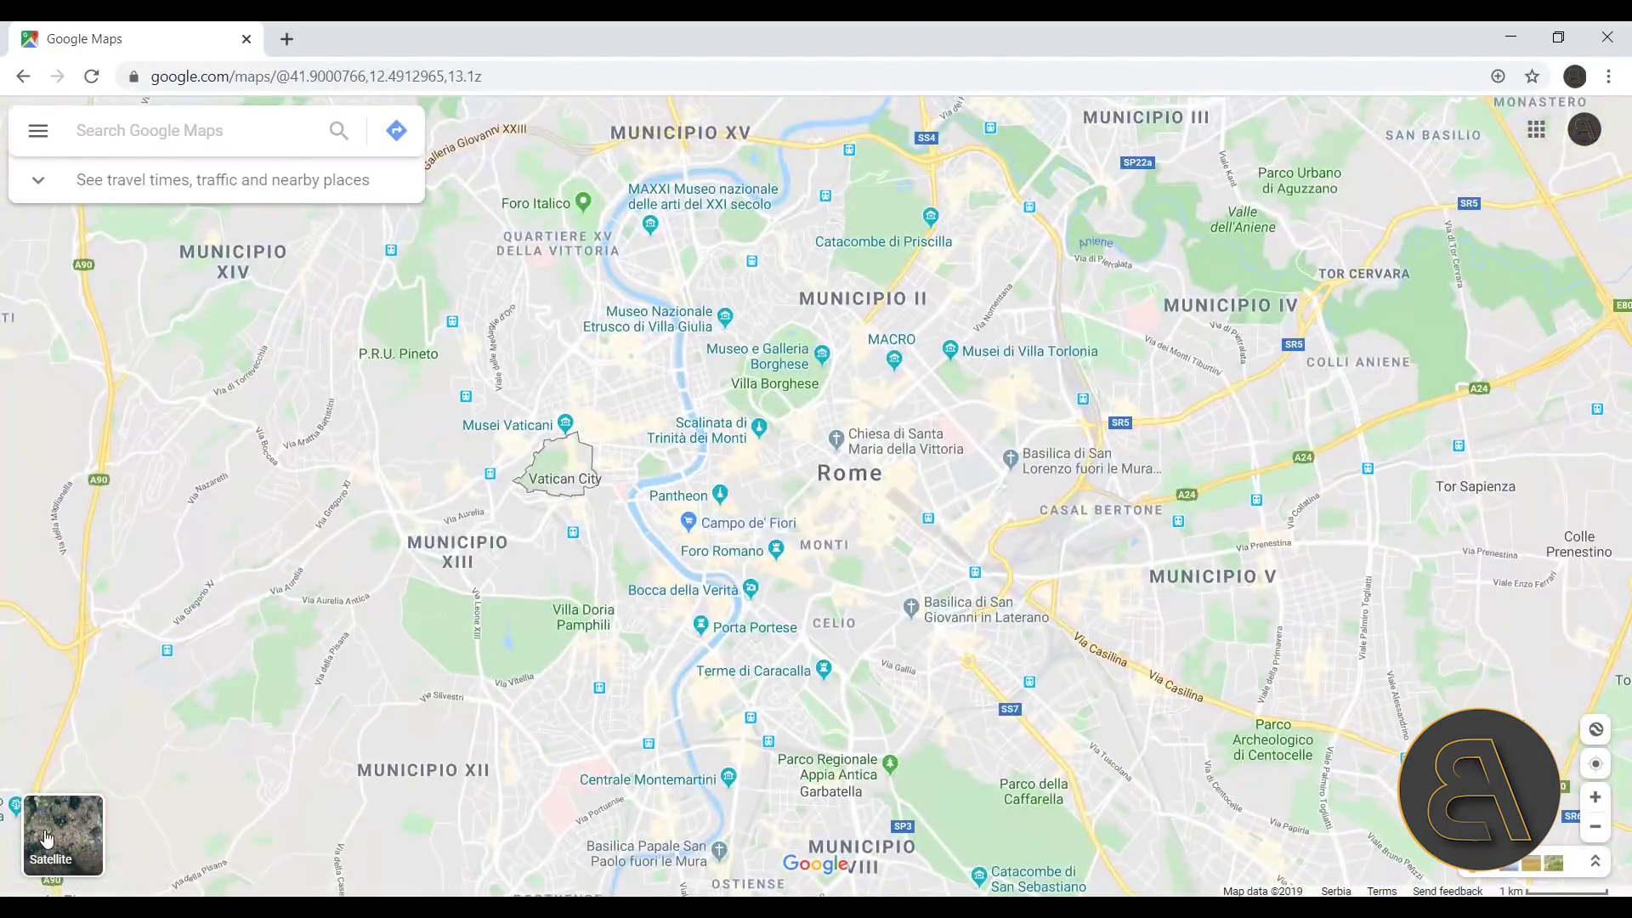
Step: Show the map as satellite imagery and centre it on St. Peter's Square in Vatican City
{"action": "left_click", "coordinate": [77, 837]}
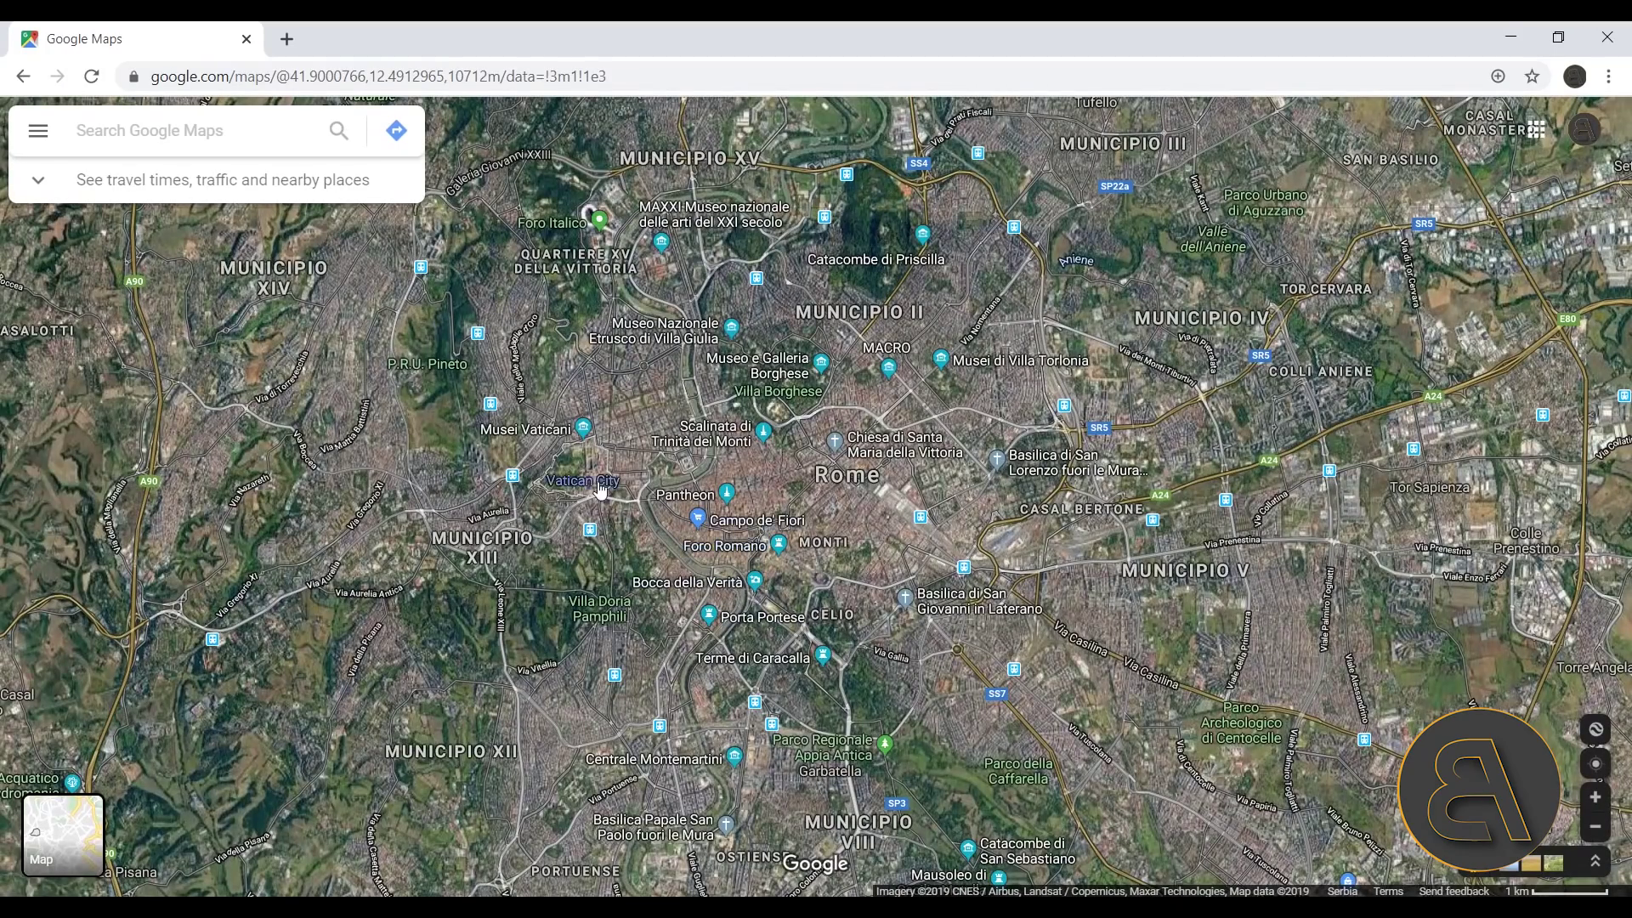
{"action": "scroll", "coordinate": [608, 484], "scroll_direction": "up", "scroll_amount": 3}
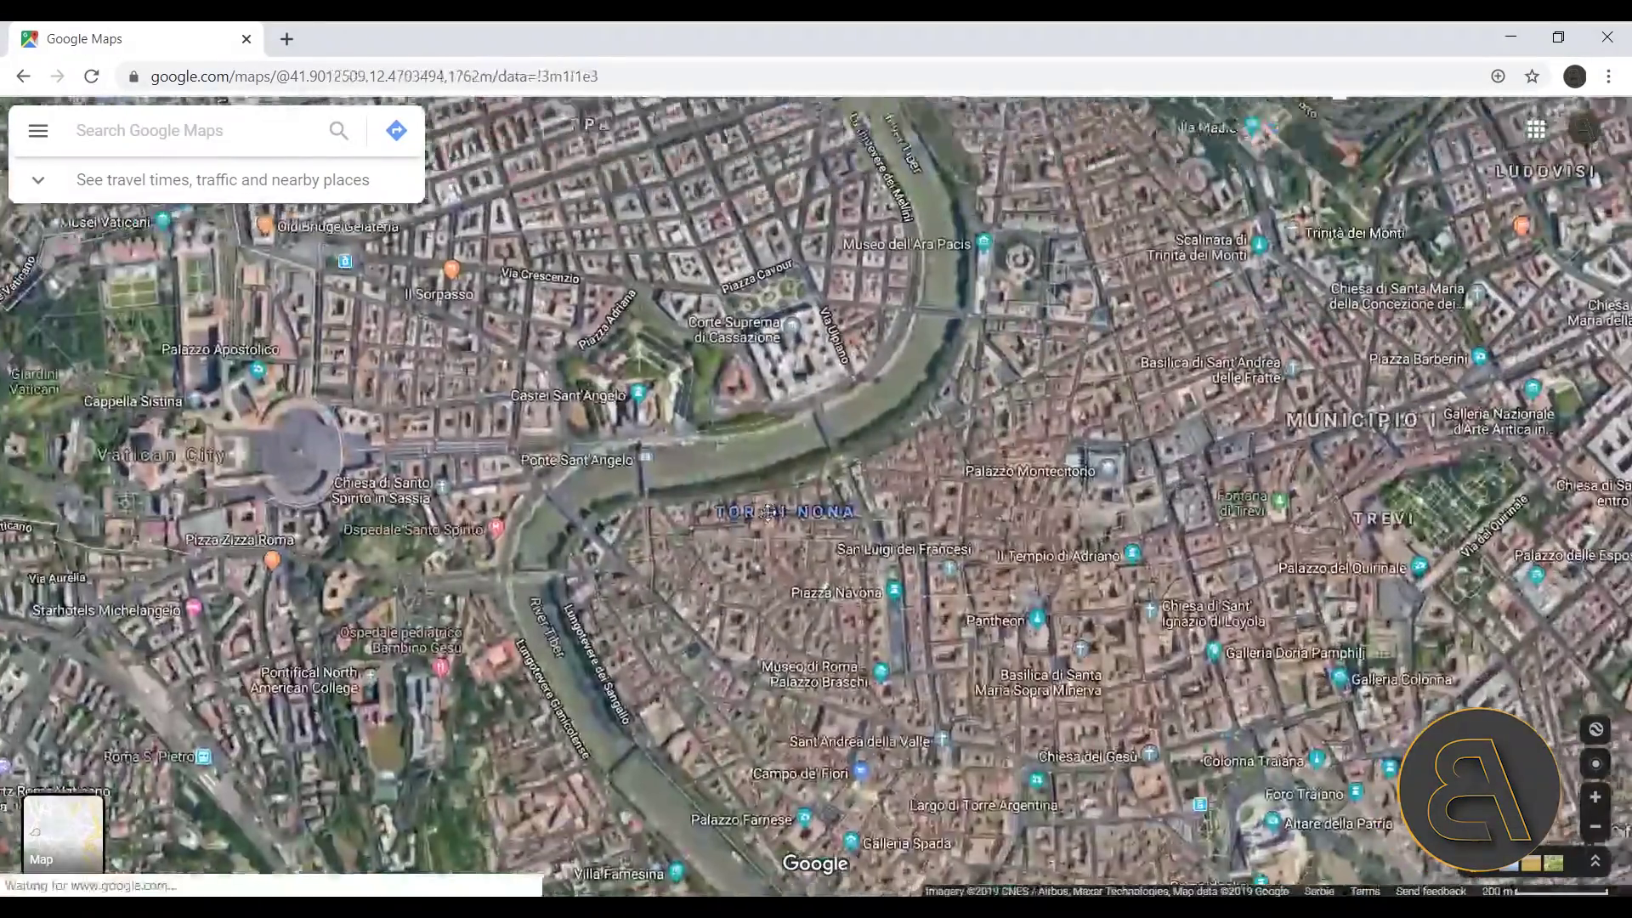
{"action": "left_click_drag", "start_coordinate": [828, 494], "coordinate": [1041, 630]}
{"action": "scroll", "coordinate": [527, 579], "scroll_direction": "up", "scroll_amount": 3}
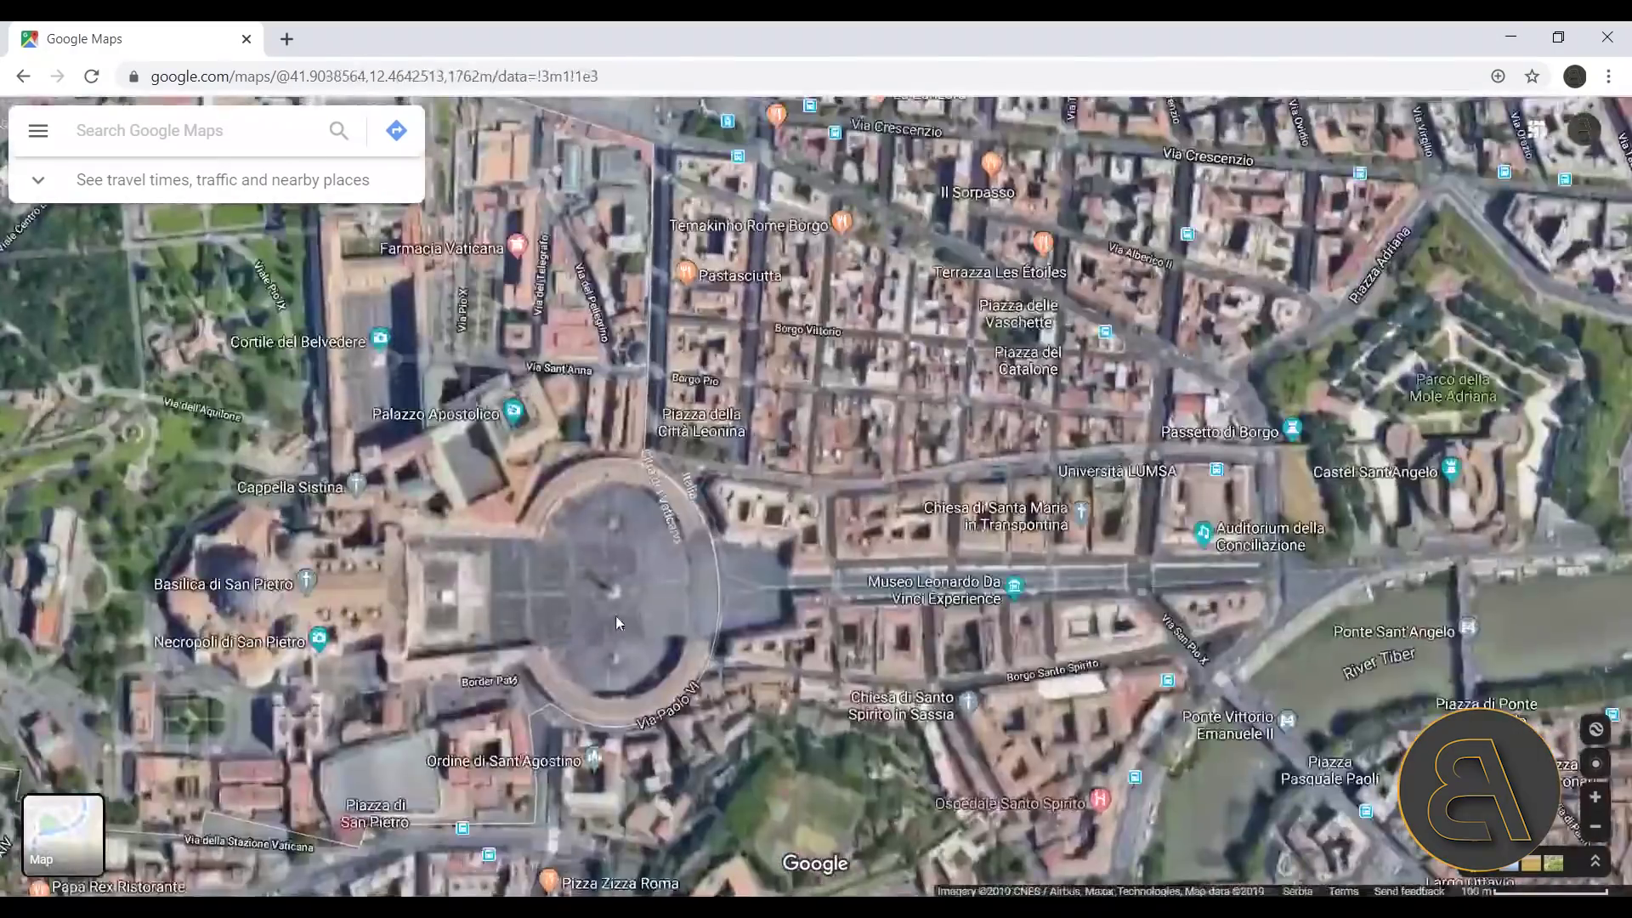
{"action": "left_click_drag", "start_coordinate": [536, 609], "coordinate": [707, 591]}
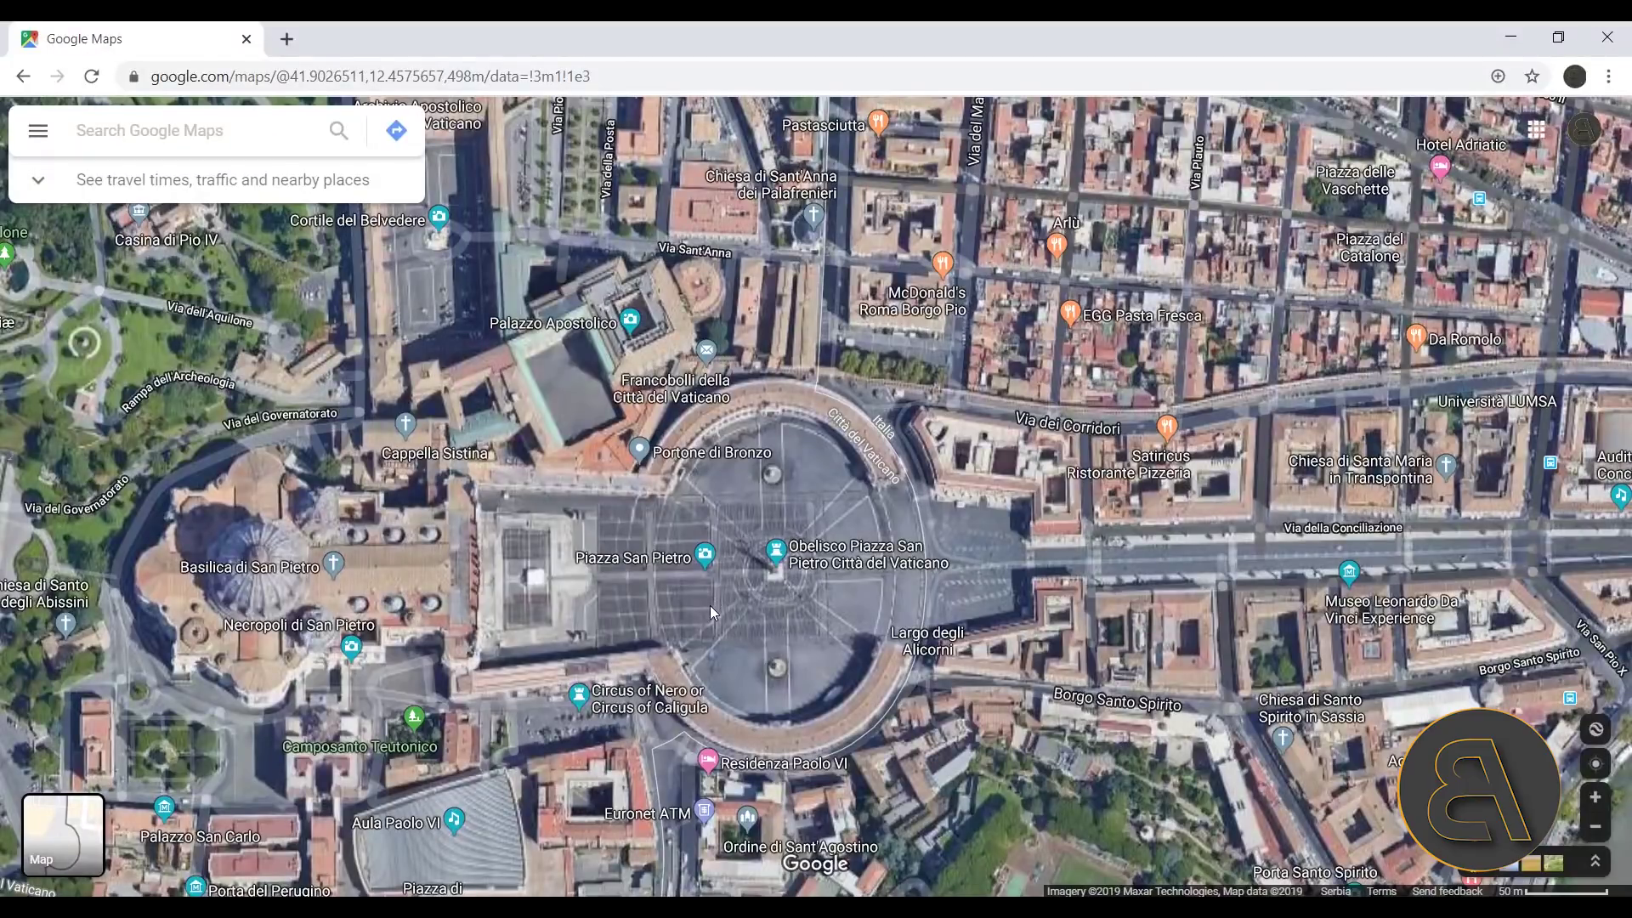
{"action": "left_click_drag", "start_coordinate": [710, 605], "coordinate": [787, 553]}
{"action": "left_click", "coordinate": [794, 549]}
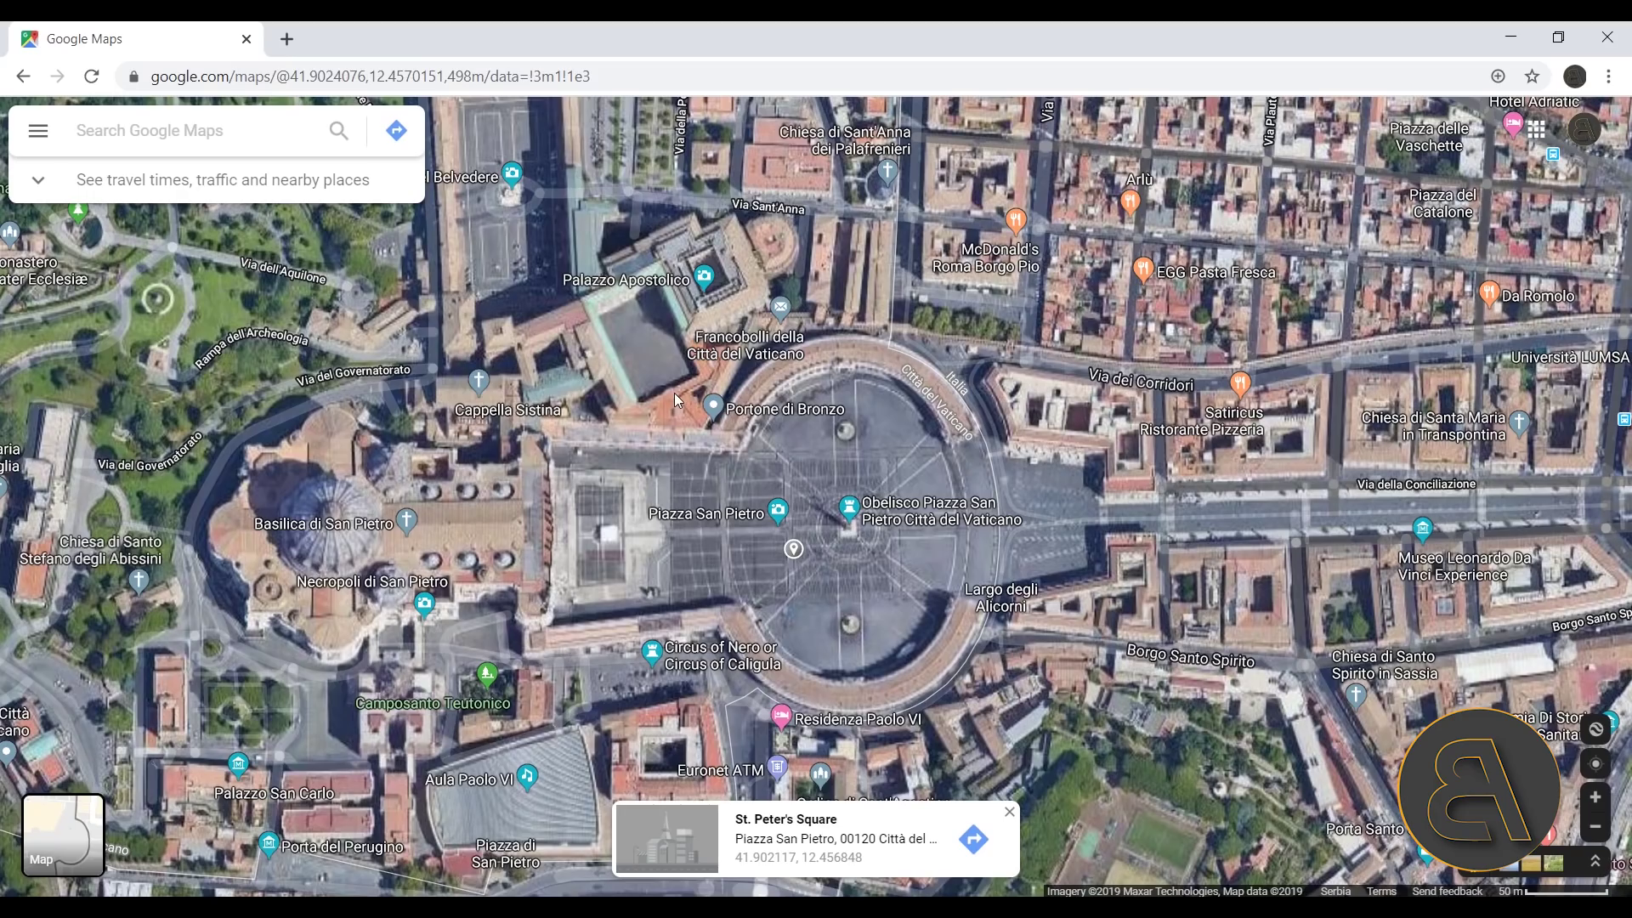
Step: Examine the northern and southern colonnades of St. Peter's Square up close to find suitable measuring points
{"action": "scroll", "coordinate": [952, 395], "scroll_direction": "up", "scroll_amount": 3}
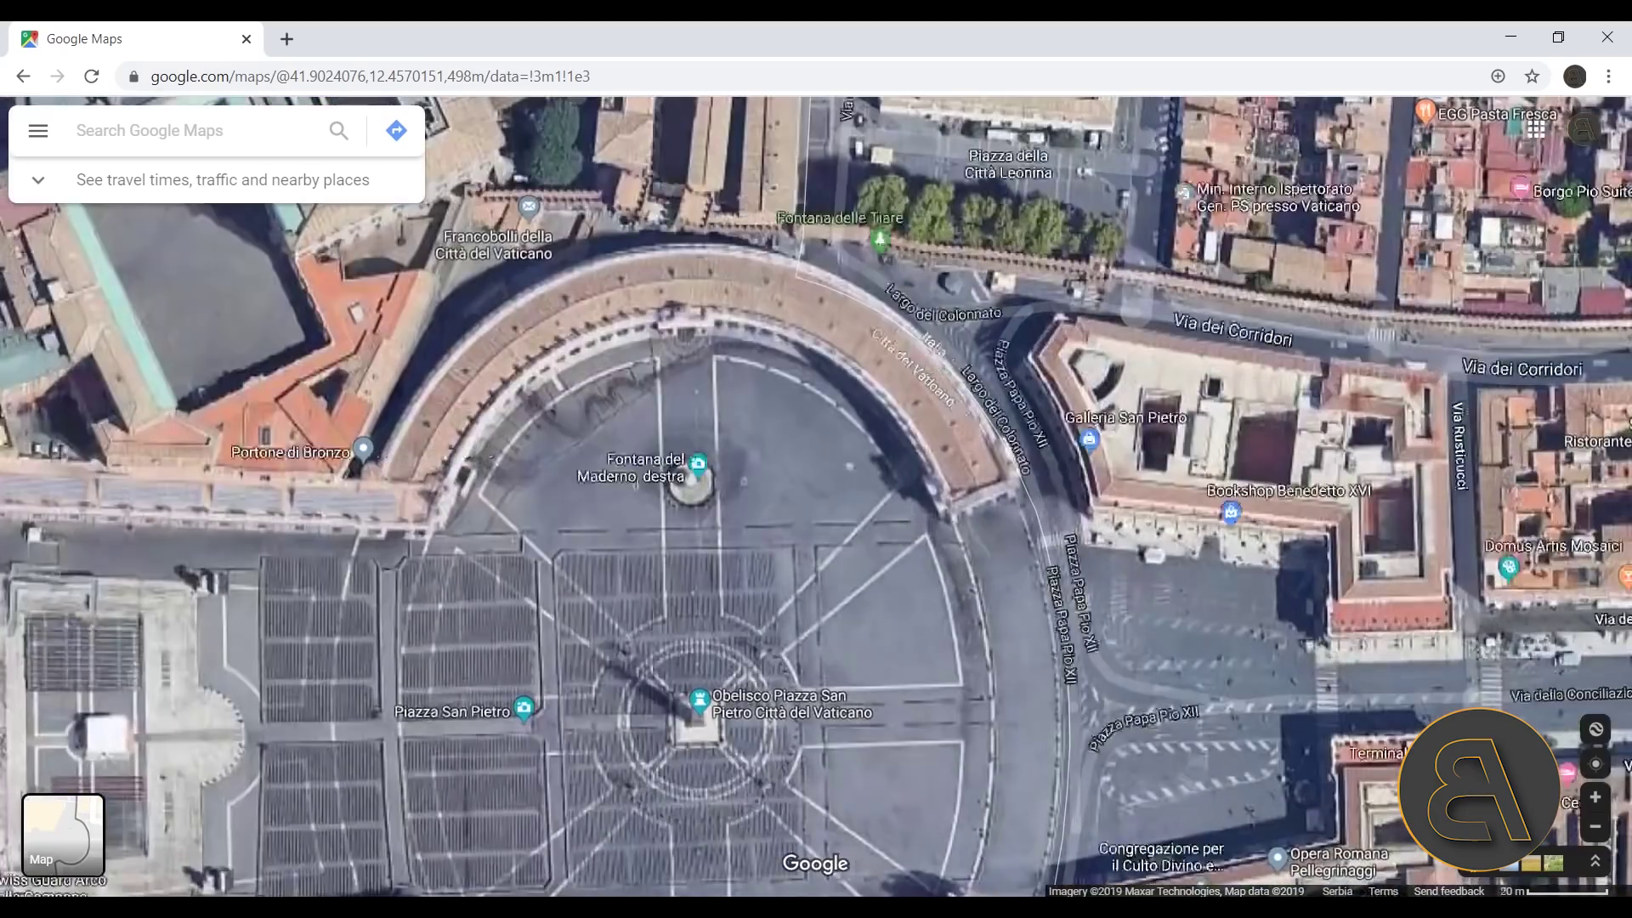
{"action": "scroll", "coordinate": [733, 213], "scroll_direction": "down", "scroll_amount": 2}
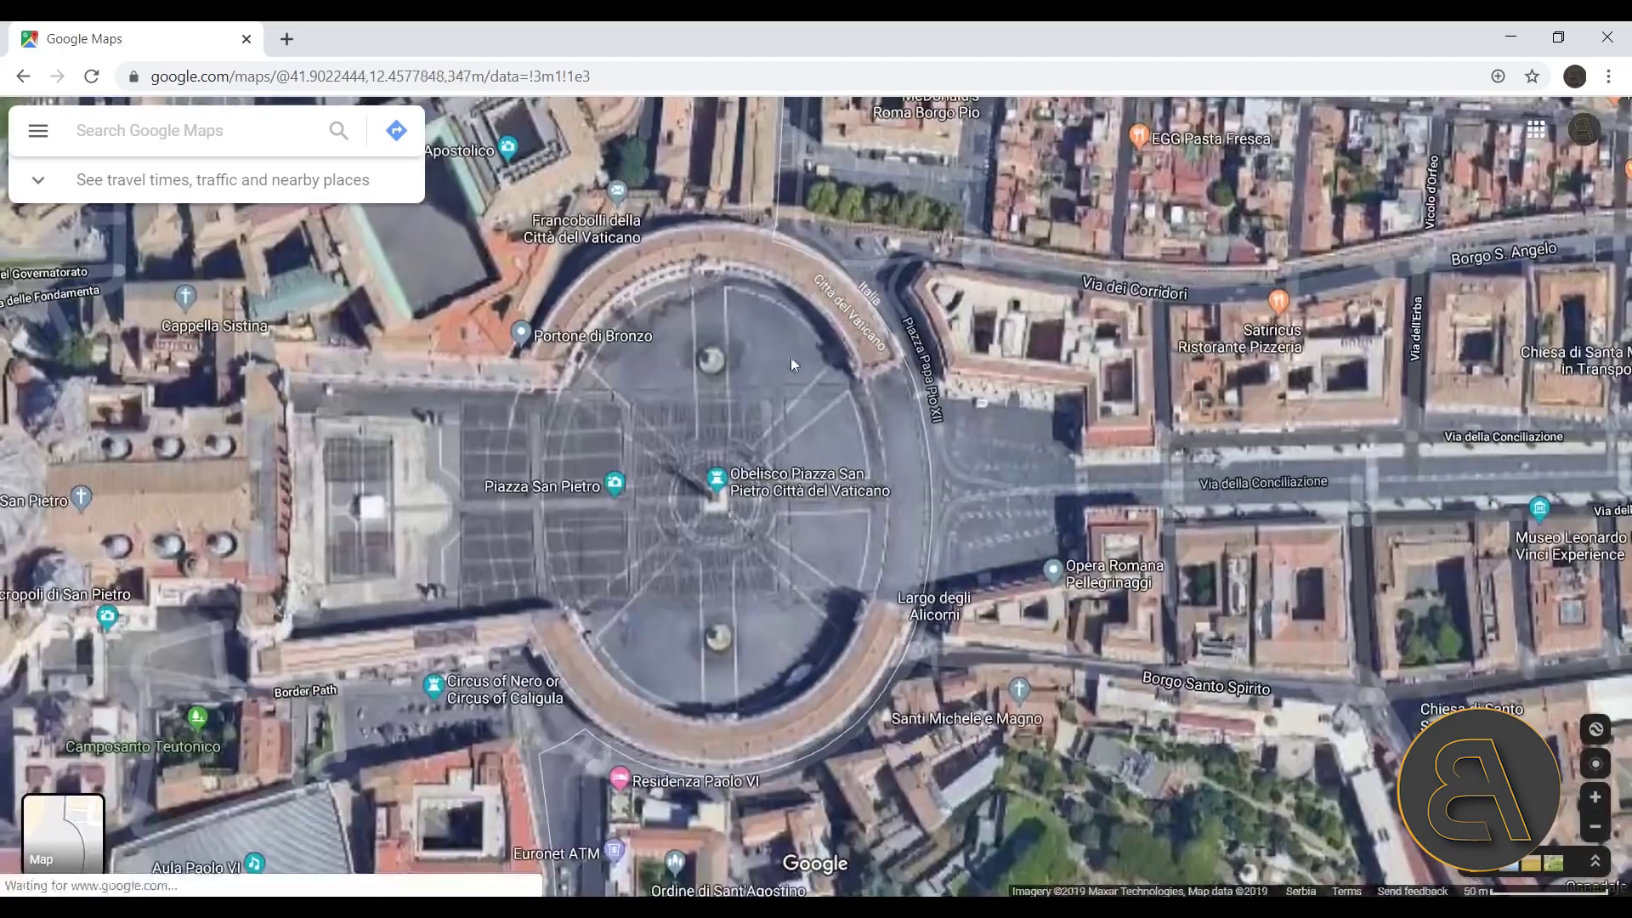
{"action": "scroll", "coordinate": [836, 770], "scroll_direction": "down", "scroll_amount": 1}
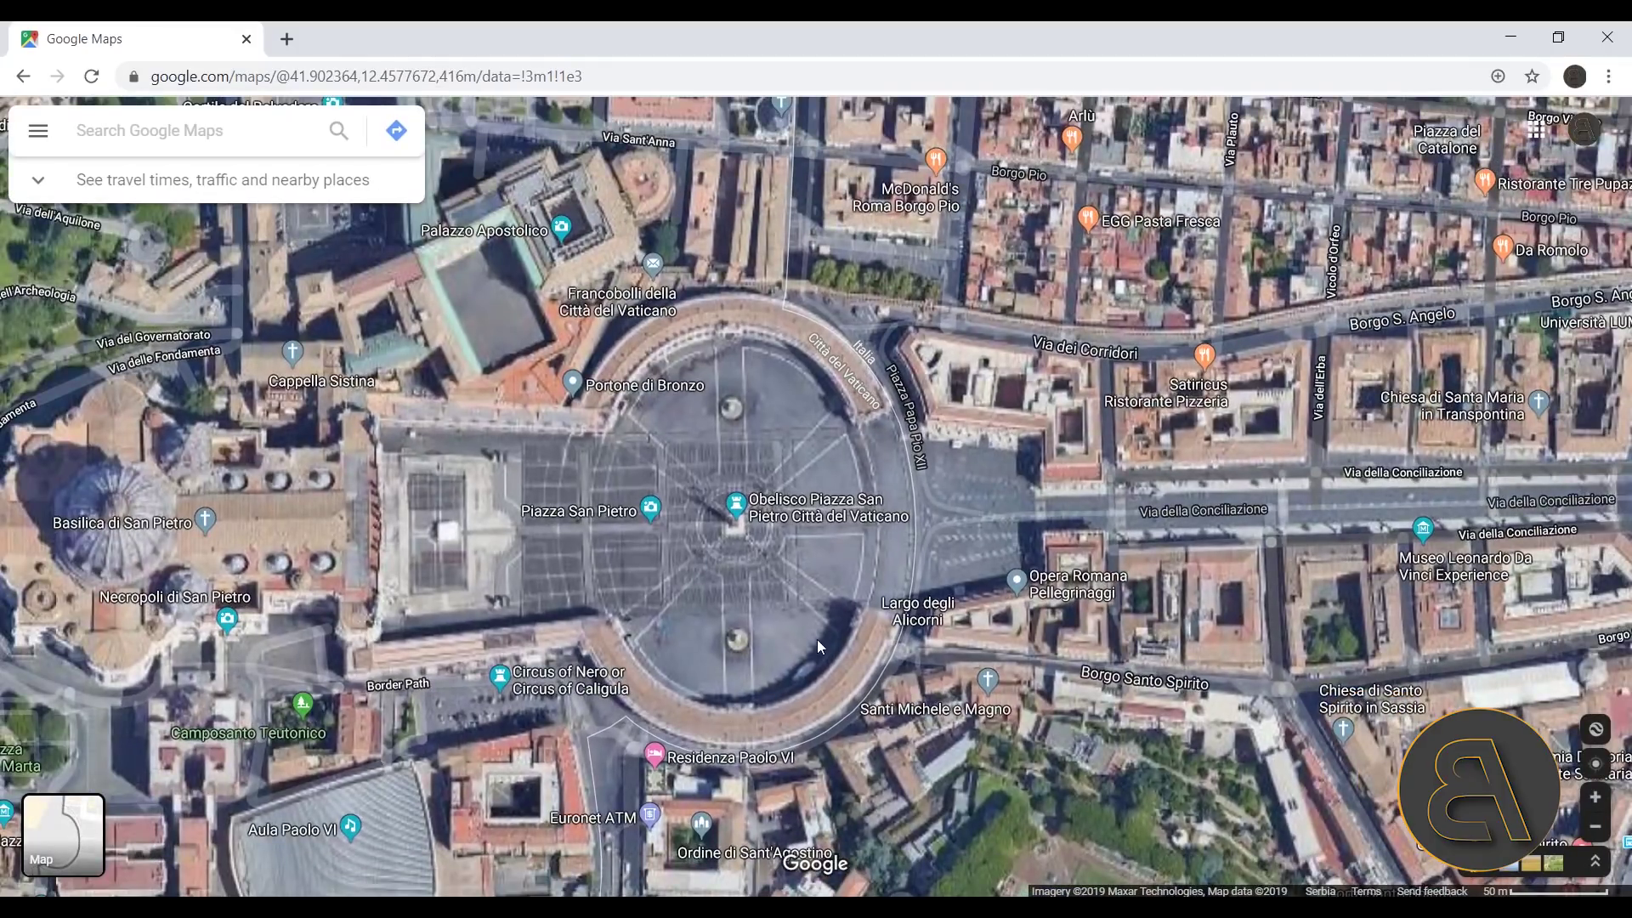
{"action": "scroll", "coordinate": [755, 282], "scroll_direction": "up", "scroll_amount": 2}
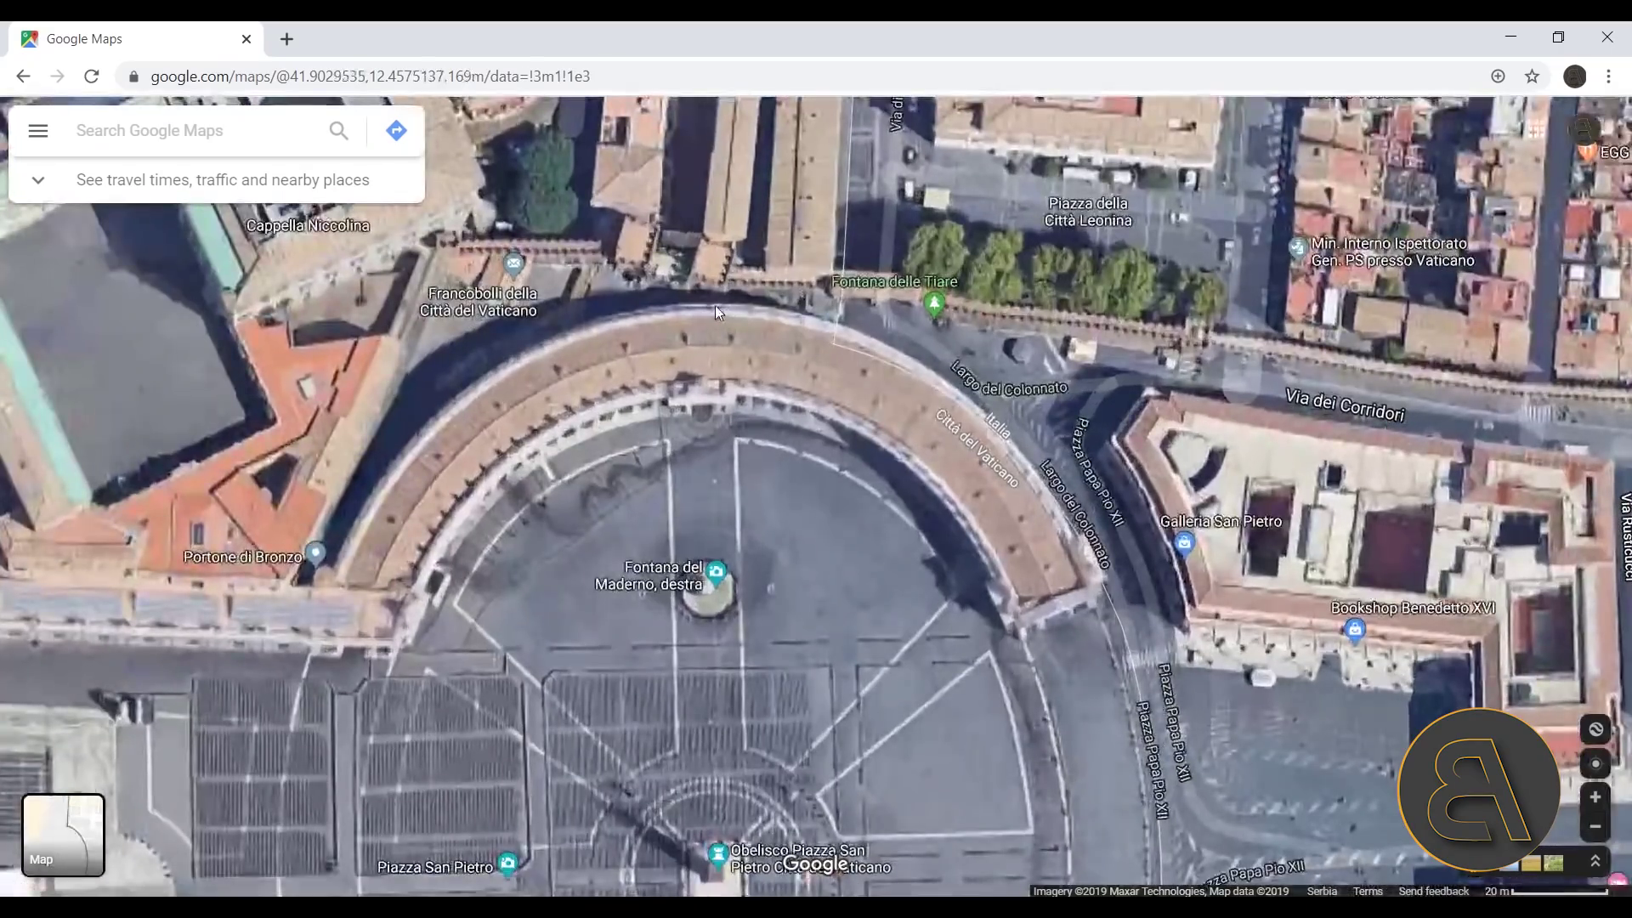
{"action": "scroll", "coordinate": [709, 306], "scroll_direction": "down", "scroll_amount": 2}
{"action": "scroll", "coordinate": [718, 752], "scroll_direction": "up", "scroll_amount": 1}
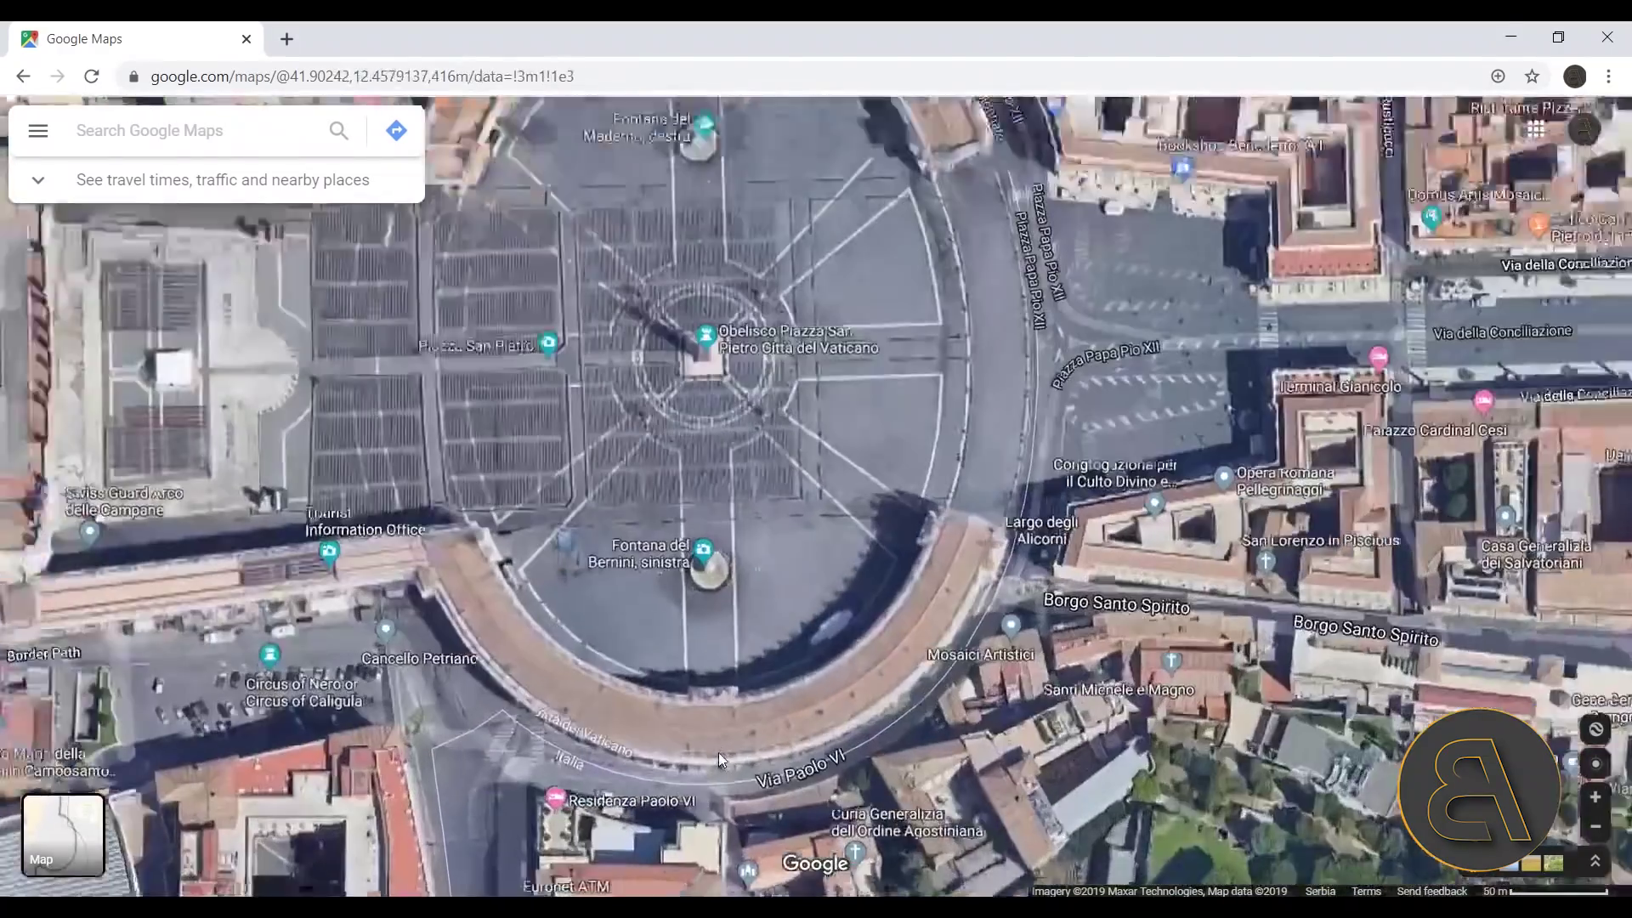
{"action": "scroll", "coordinate": [700, 773], "scroll_direction": "down", "scroll_amount": 2}
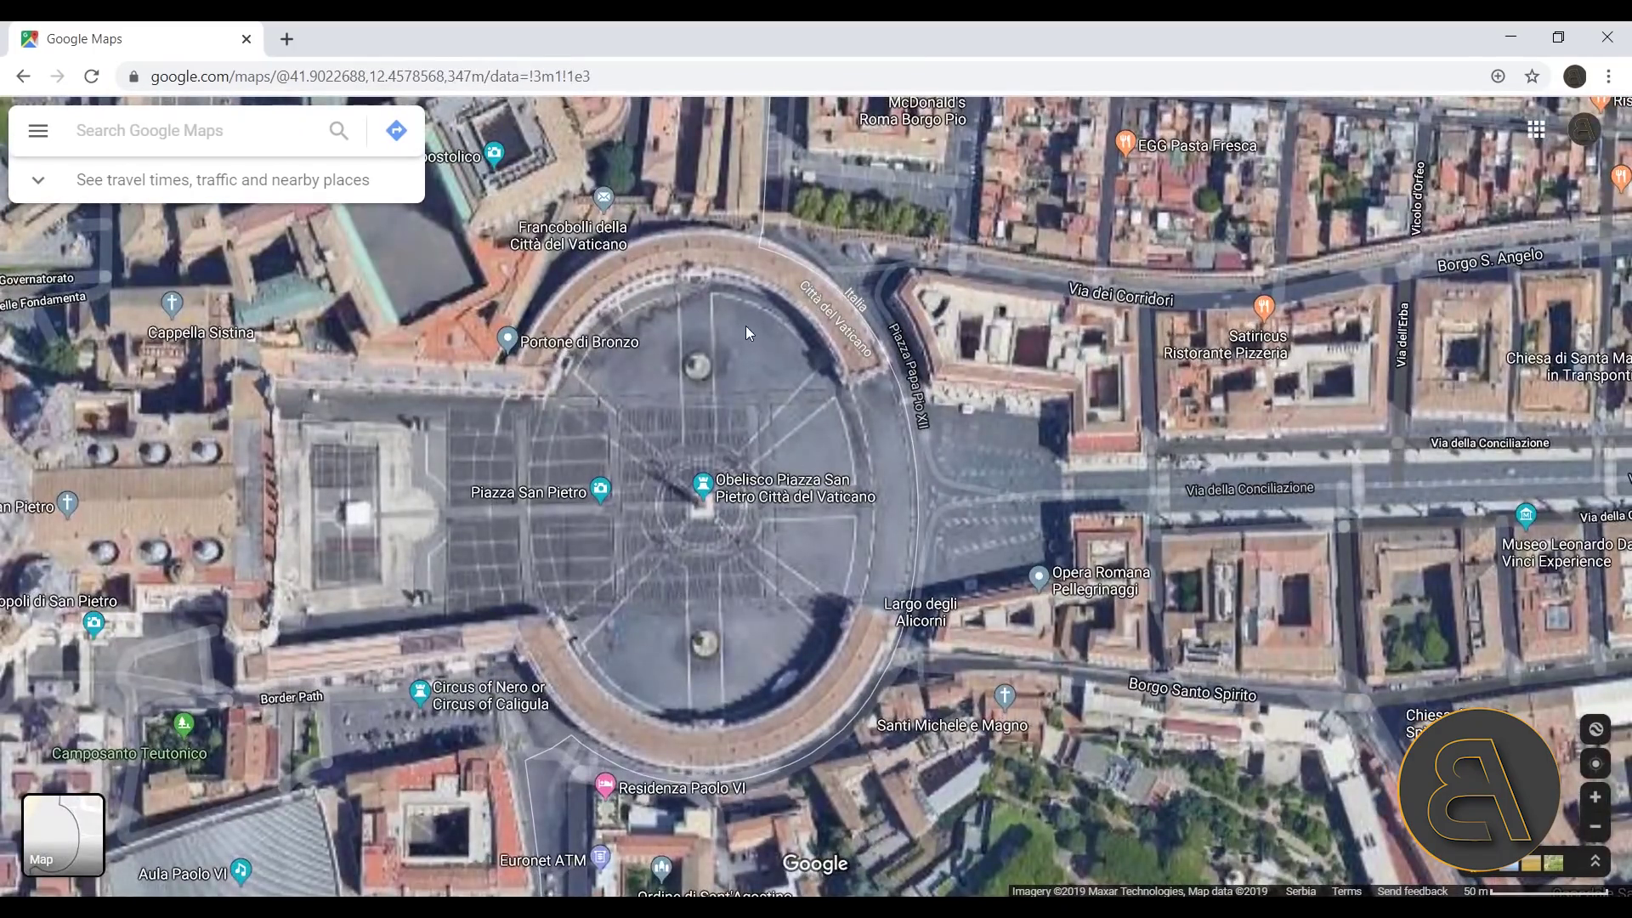
Step: Measure the distance across St. Peter's Square from the northern colonnade's outer edge to the southern colonnade's outer edge
{"action": "scroll", "coordinate": [704, 227], "scroll_direction": "up", "scroll_amount": 1}
{"action": "scroll", "coordinate": [689, 229], "scroll_direction": "up", "scroll_amount": 2}
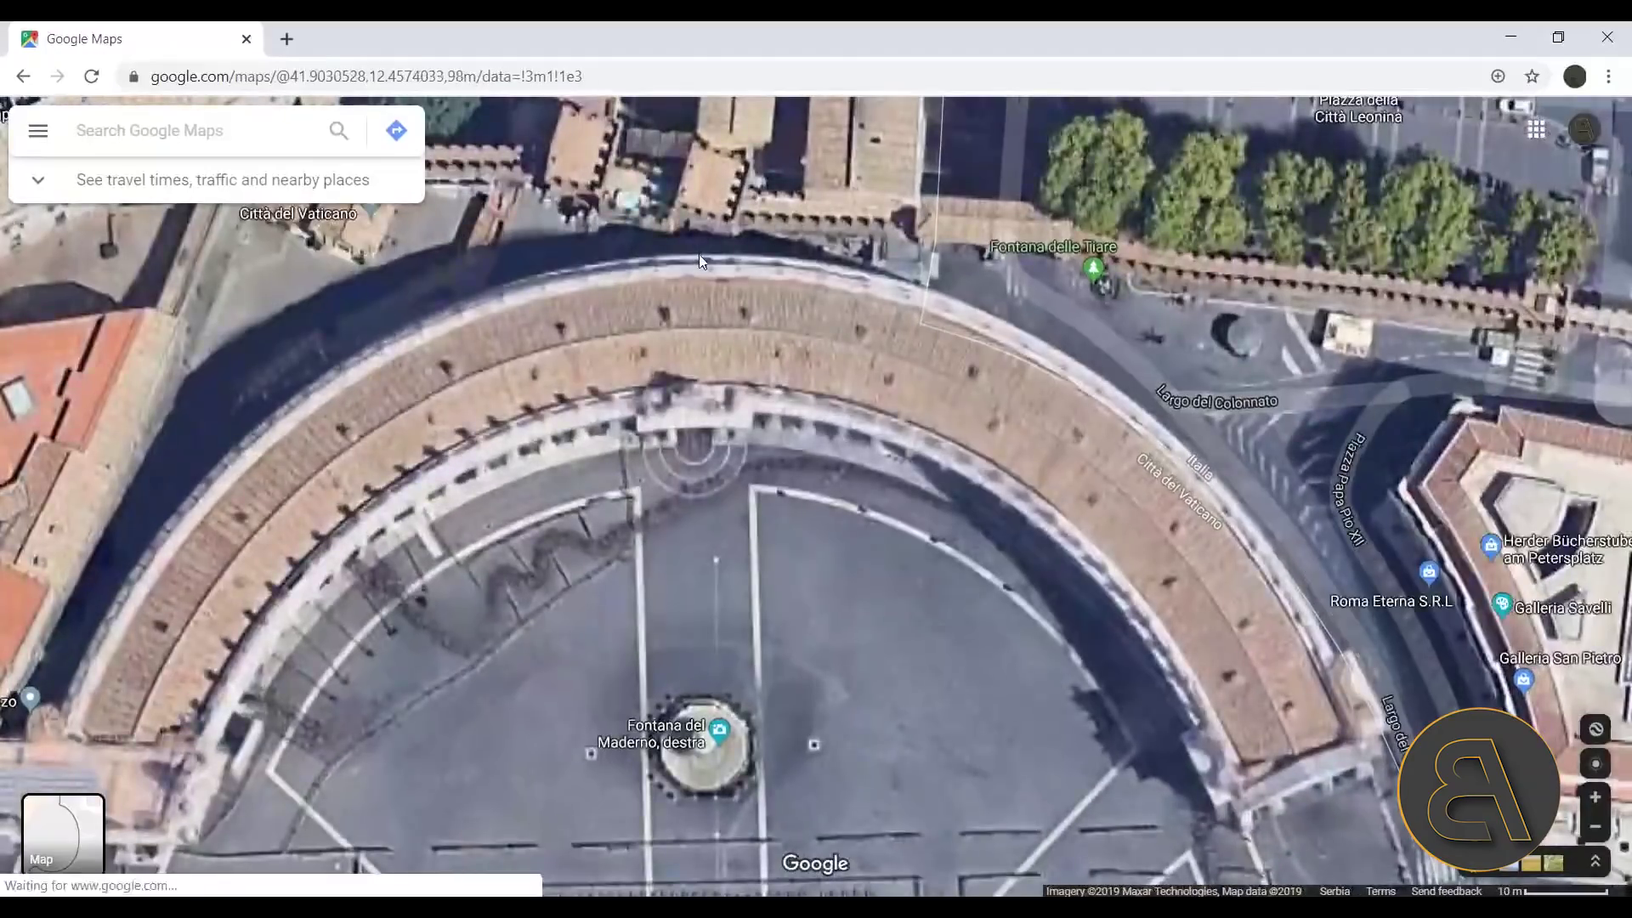
{"action": "scroll", "coordinate": [699, 253], "scroll_direction": "up", "scroll_amount": 1}
{"action": "scroll", "coordinate": [696, 250], "scroll_direction": "up", "scroll_amount": 2}
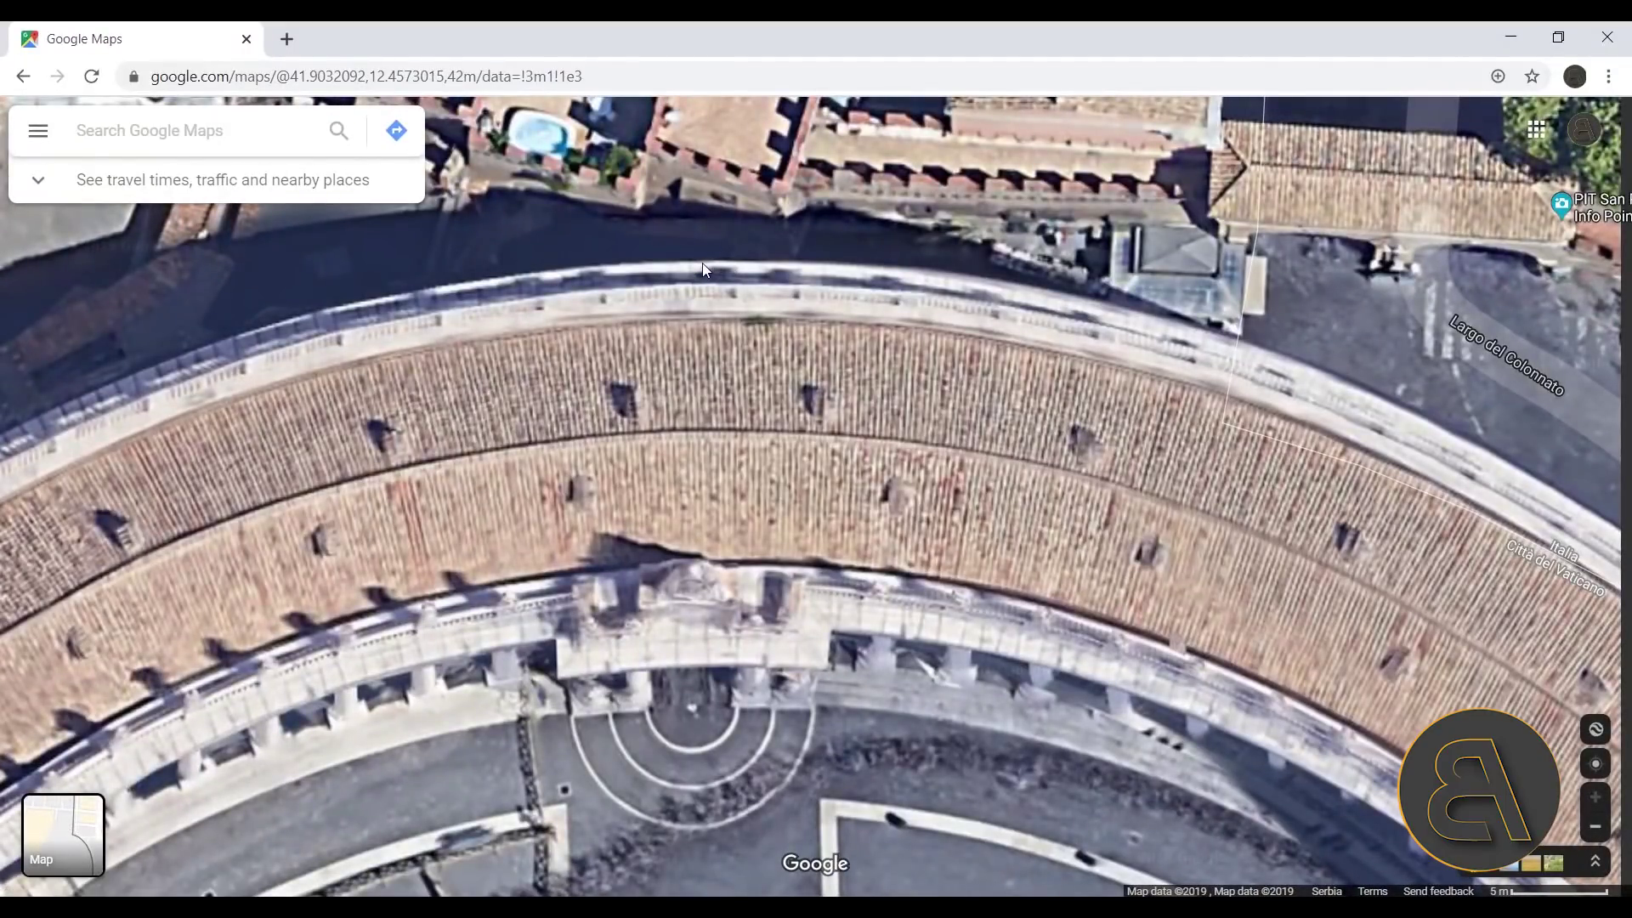
{"action": "right_click", "coordinate": [703, 268]}
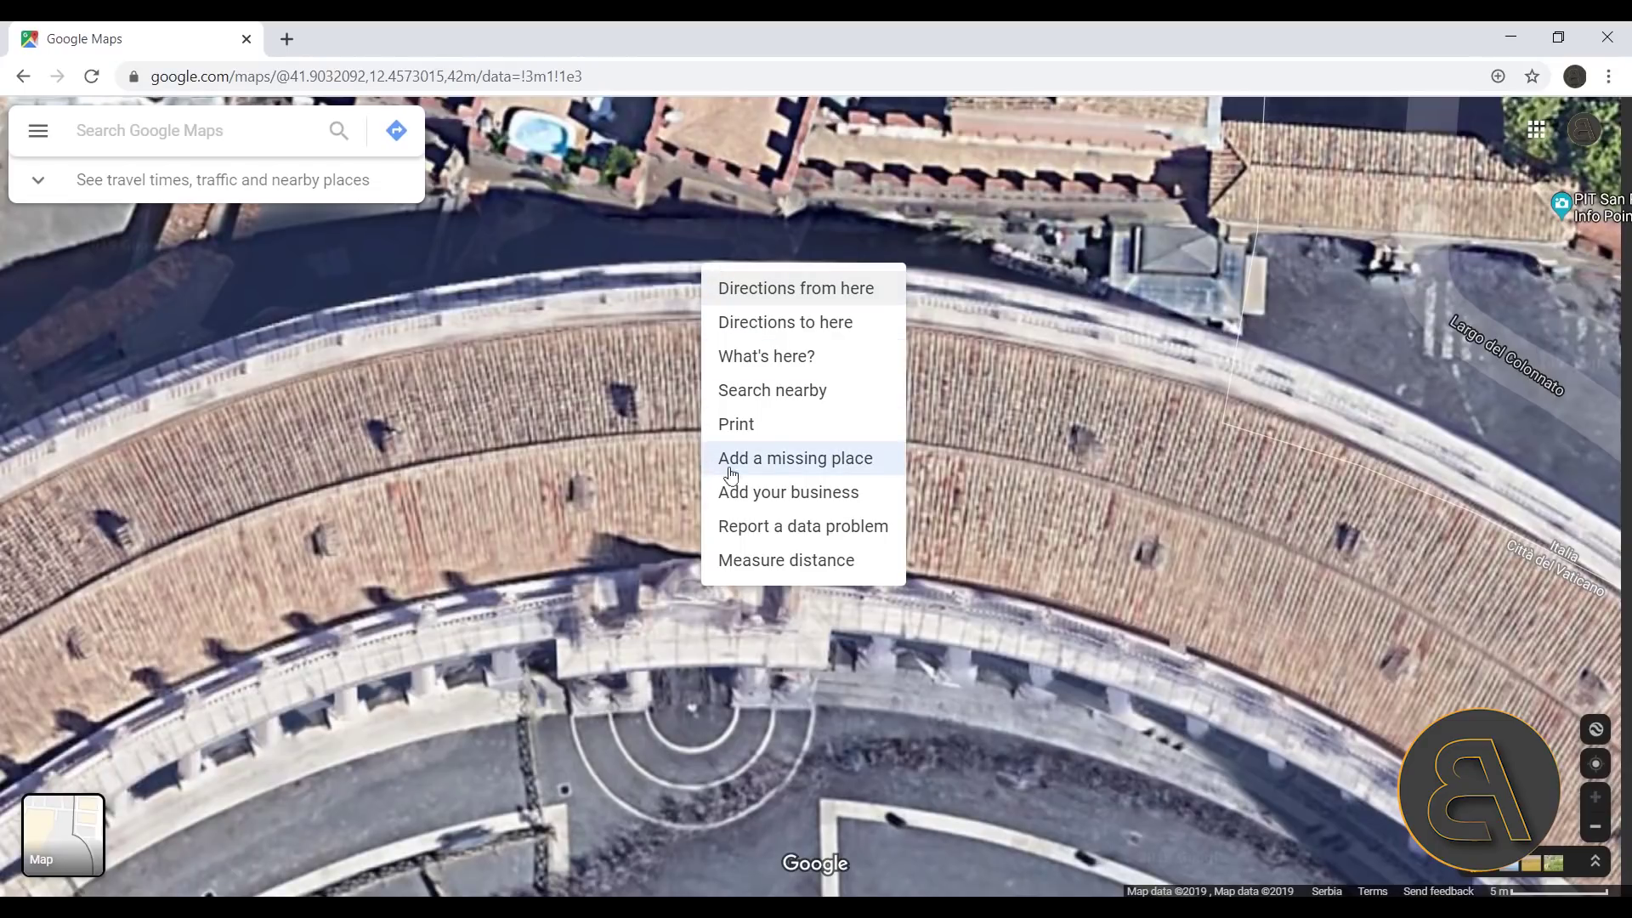
{"action": "left_click", "coordinate": [774, 562]}
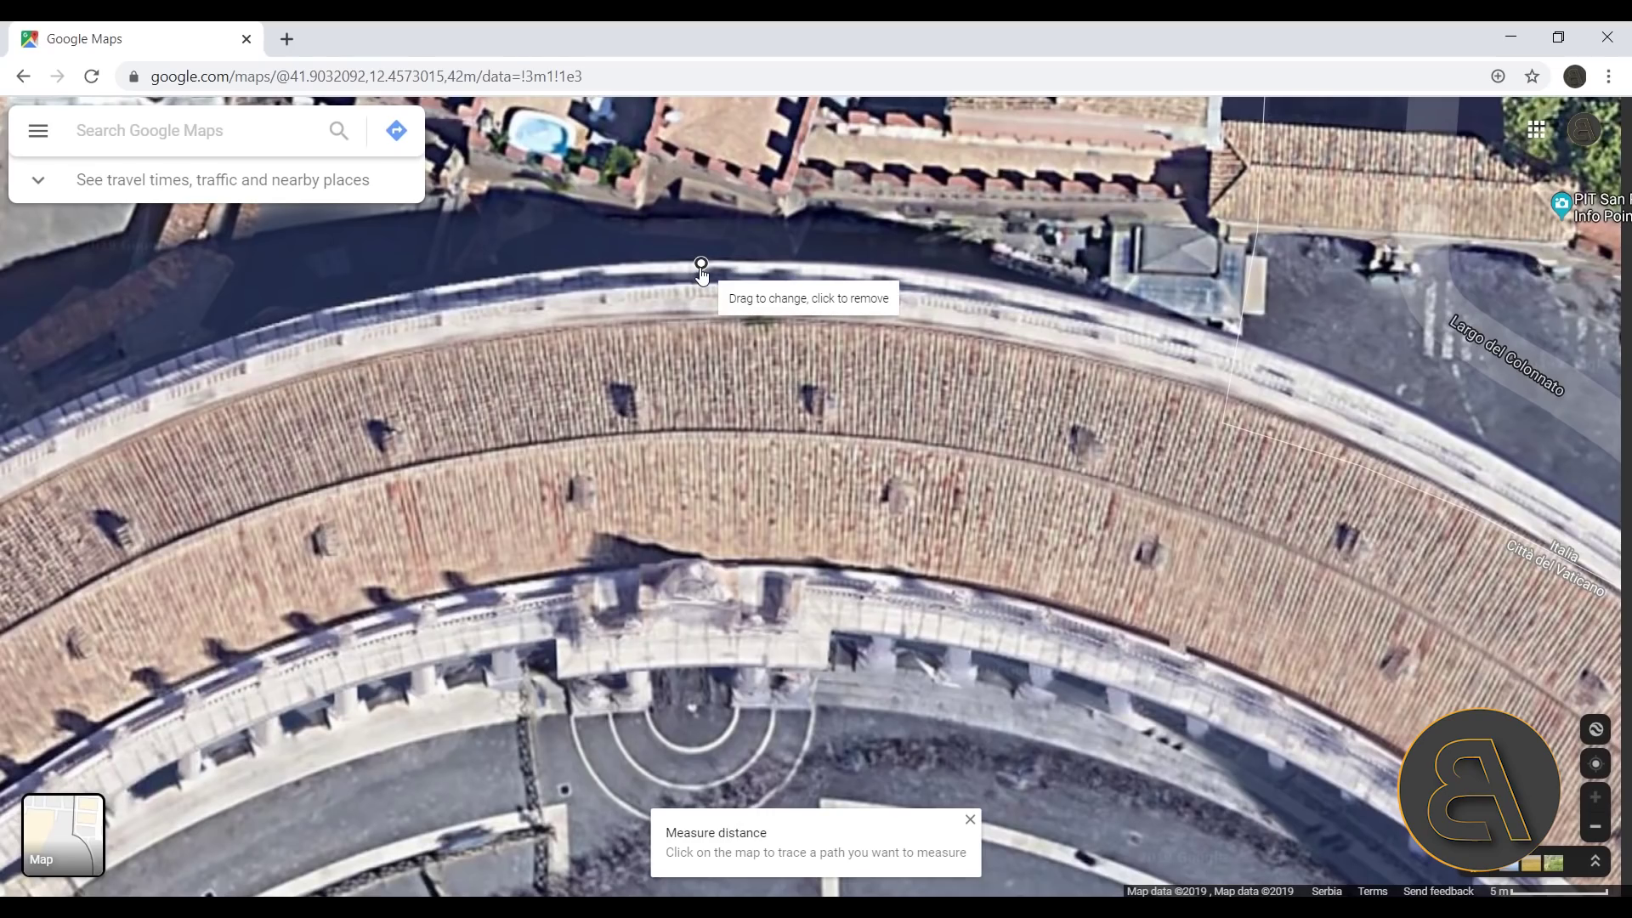
{"action": "scroll", "coordinate": [701, 268], "scroll_direction": "down", "scroll_amount": 5}
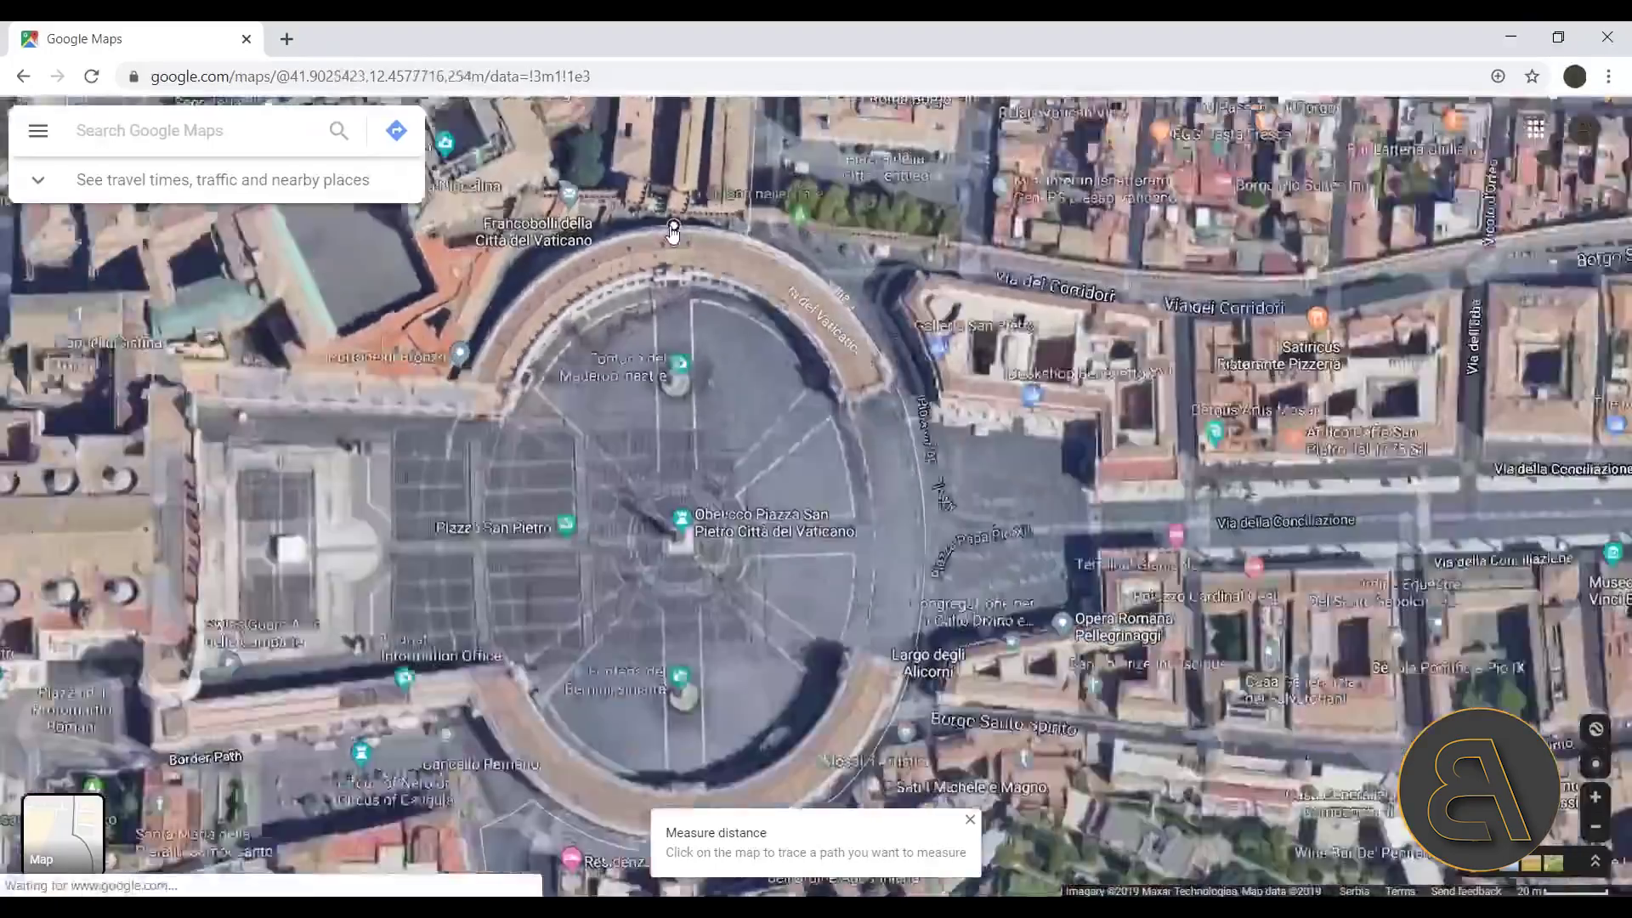
{"action": "scroll", "coordinate": [706, 871], "scroll_direction": "up", "scroll_amount": 3}
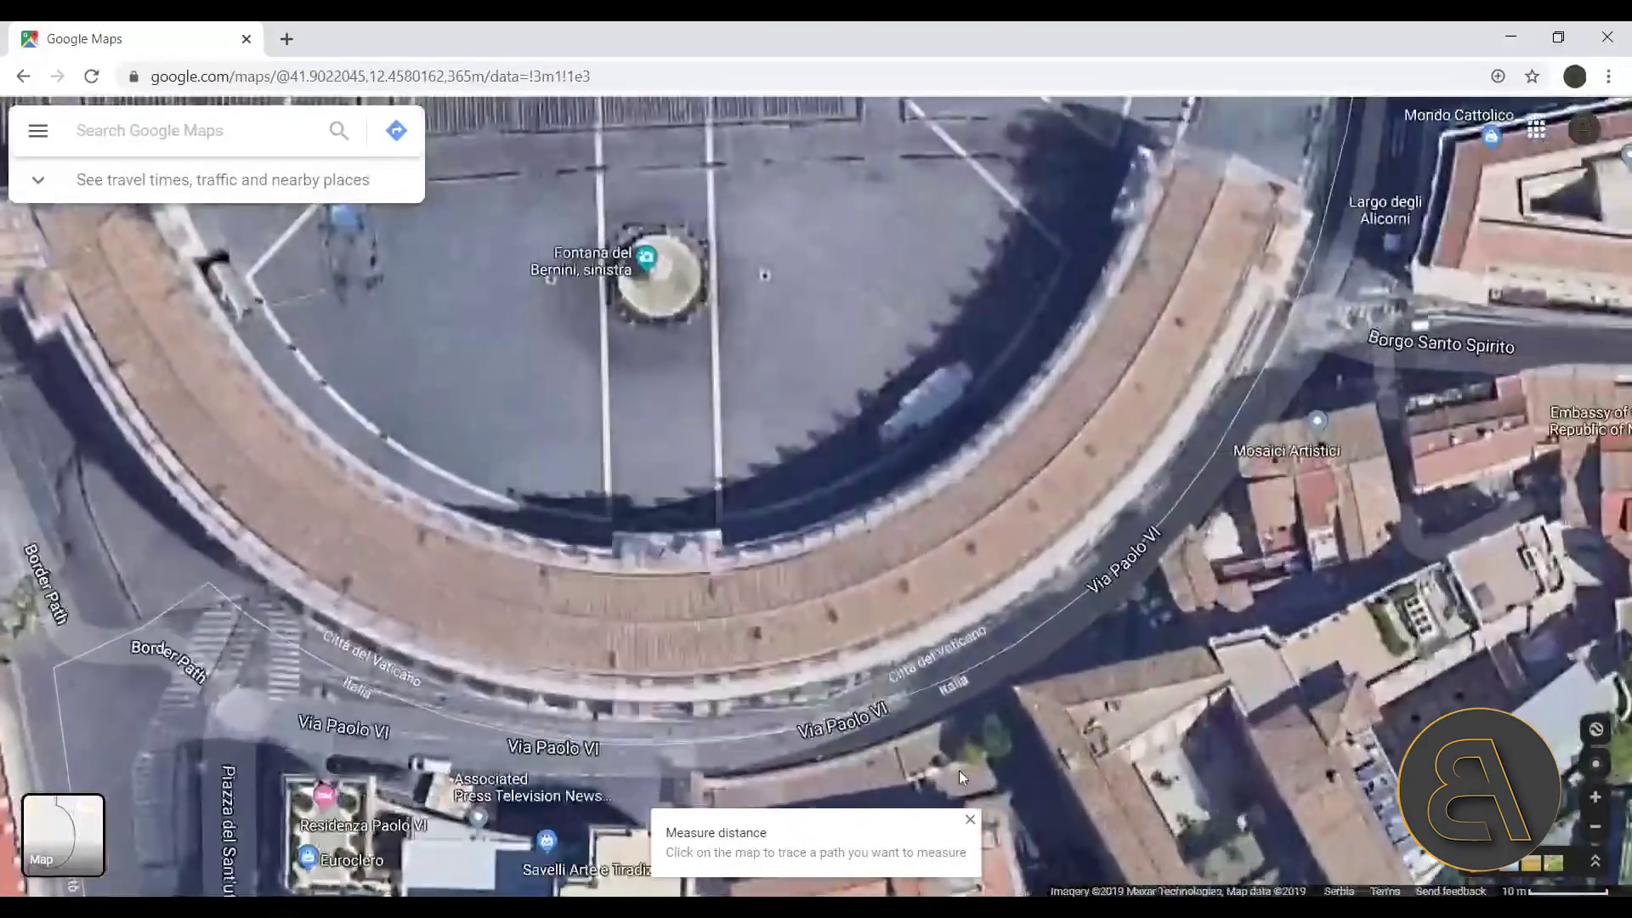
{"action": "scroll", "coordinate": [660, 711], "scroll_direction": "up", "scroll_amount": 4}
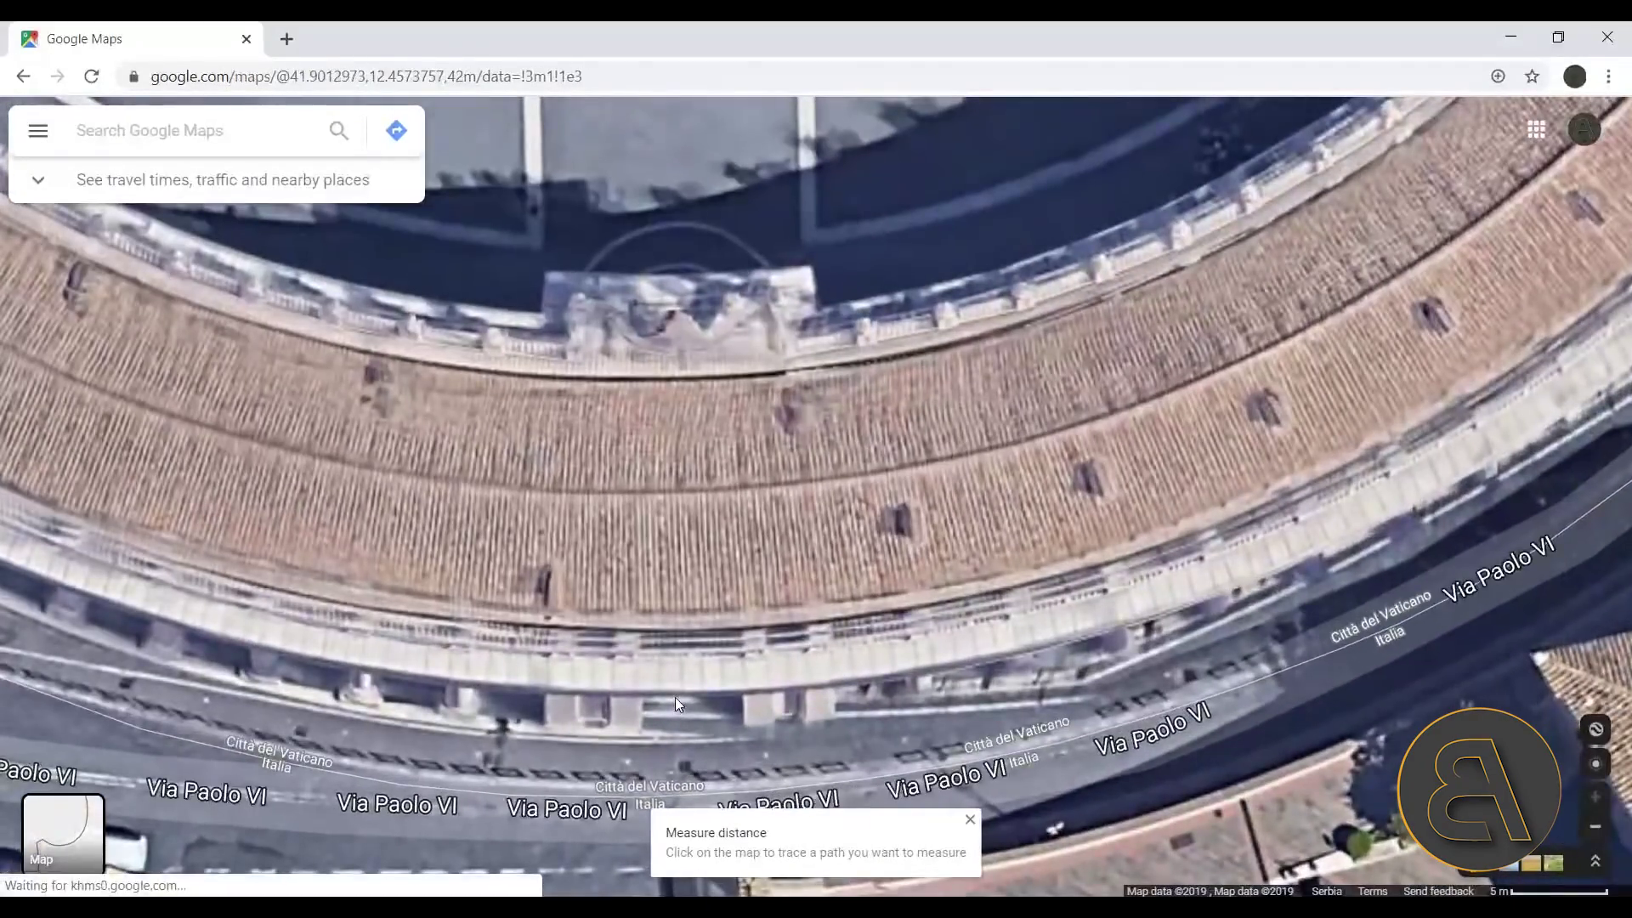
{"action": "left_click", "coordinate": [663, 696]}
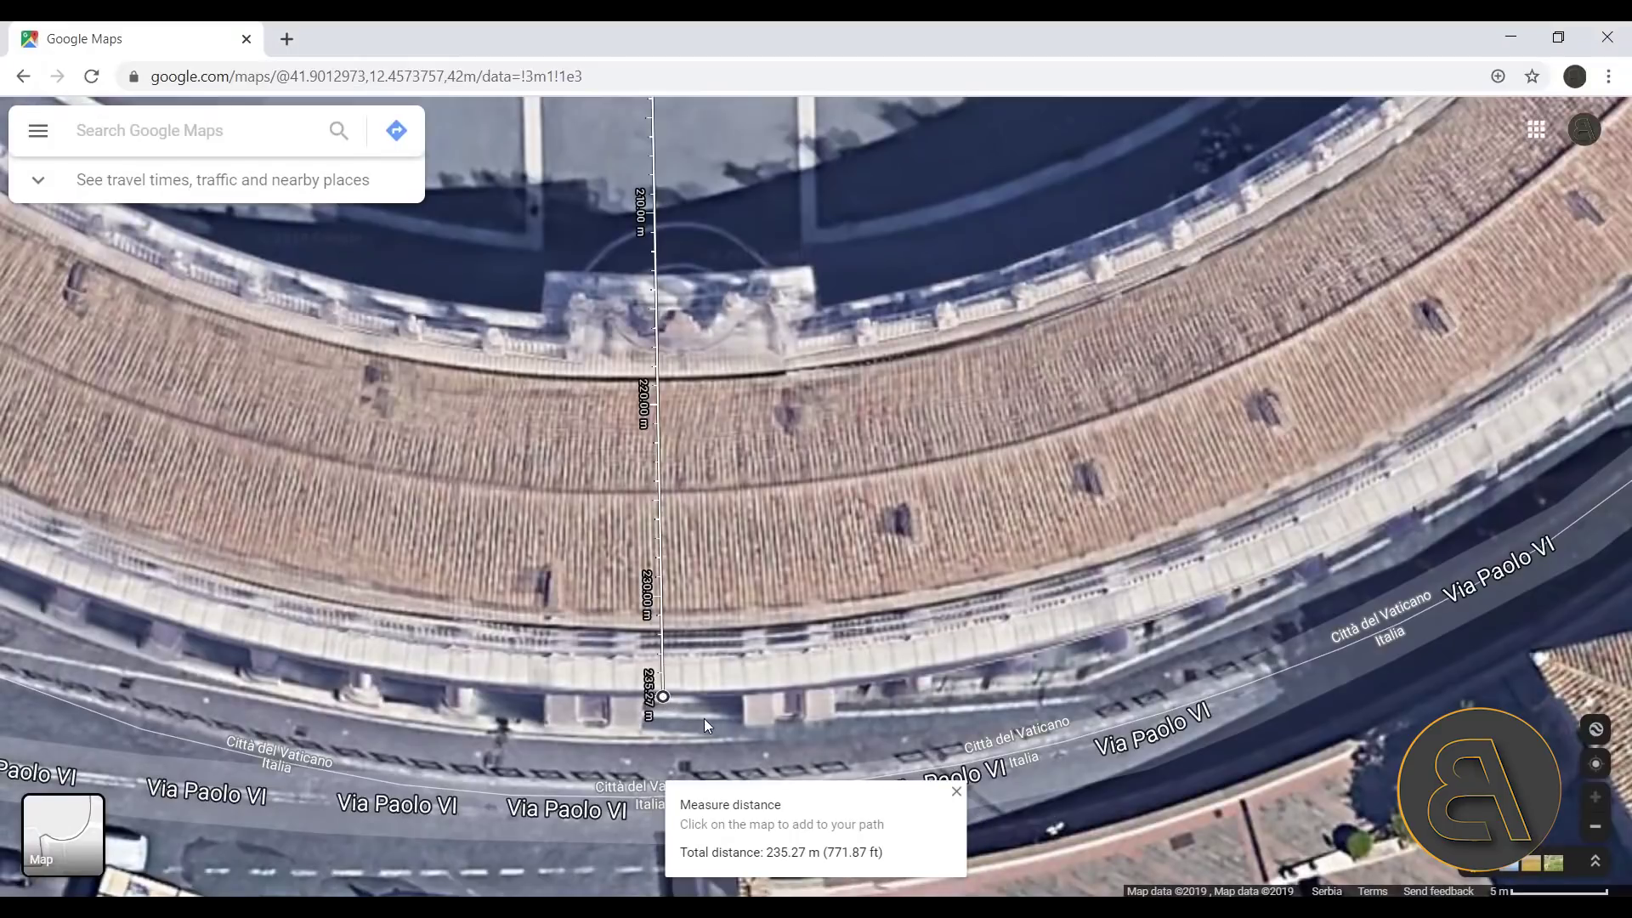
Step: Close the distance measurement and frame St. Peter's Basilica together with the whole square
{"action": "scroll", "coordinate": [705, 719], "scroll_direction": "down", "scroll_amount": 3}
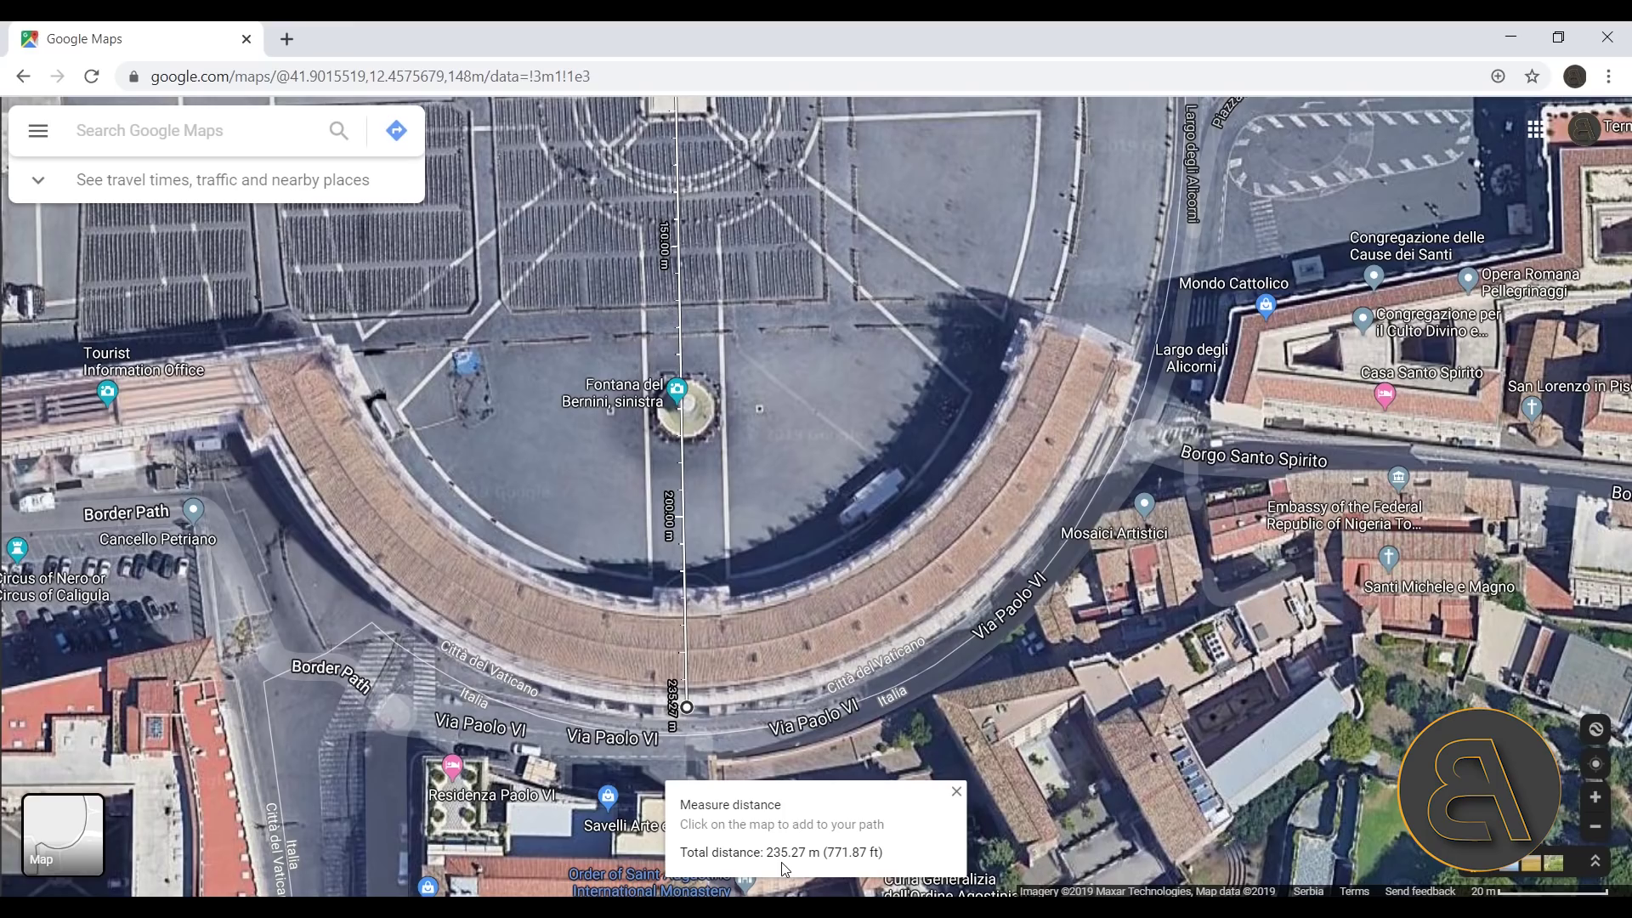
{"action": "scroll", "coordinate": [777, 619], "scroll_direction": "down", "scroll_amount": 4}
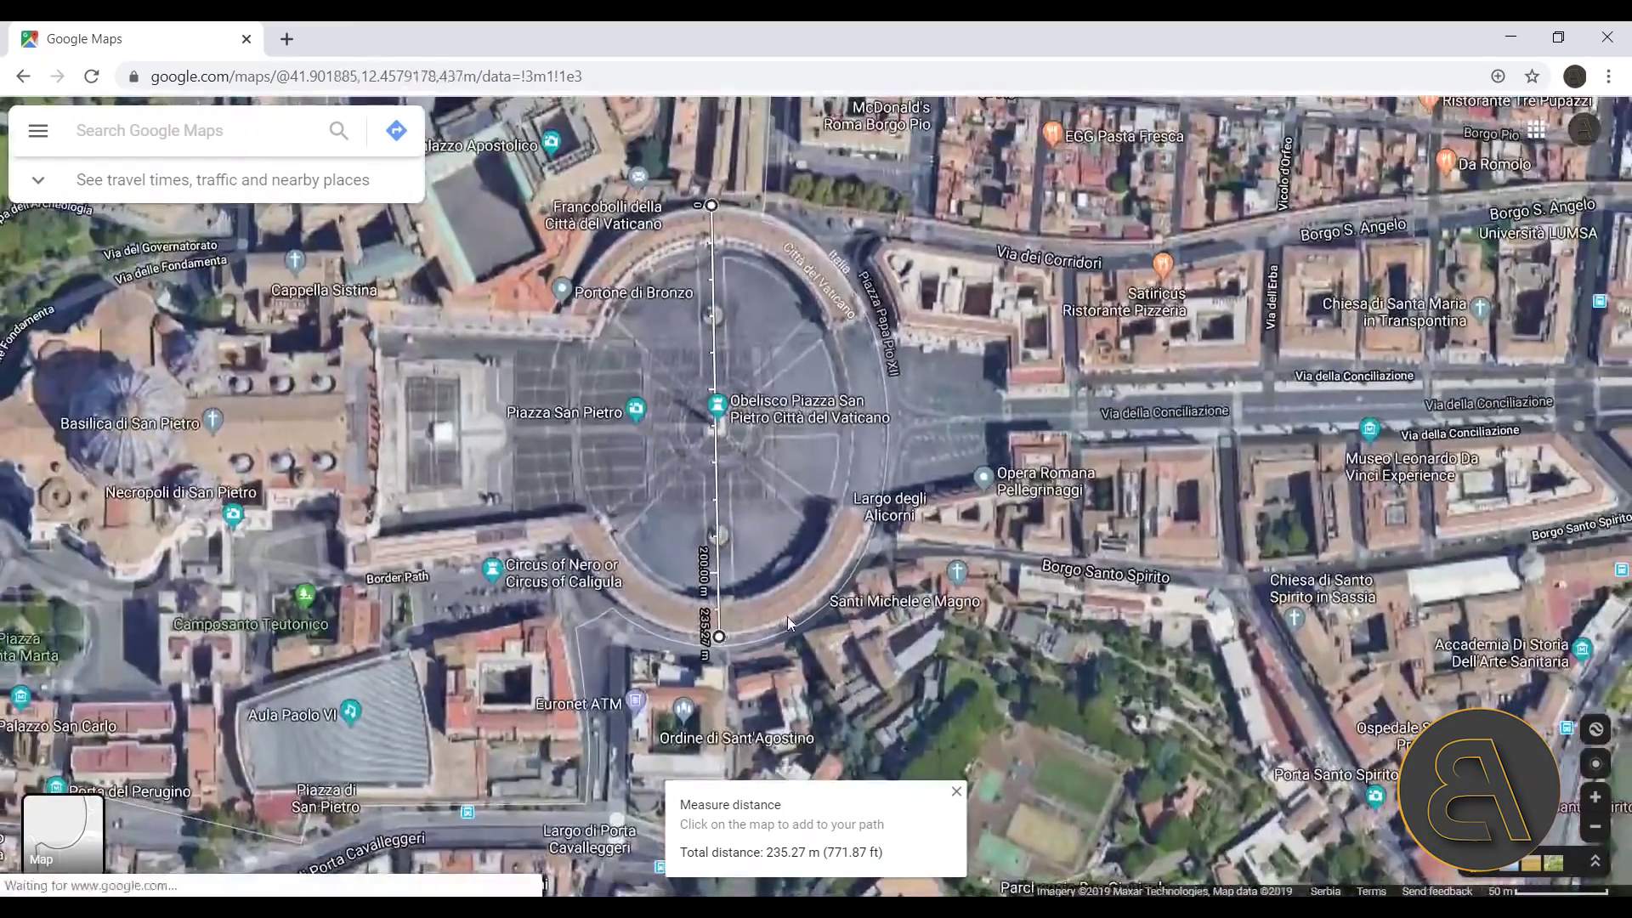
{"action": "left_click", "coordinate": [956, 791]}
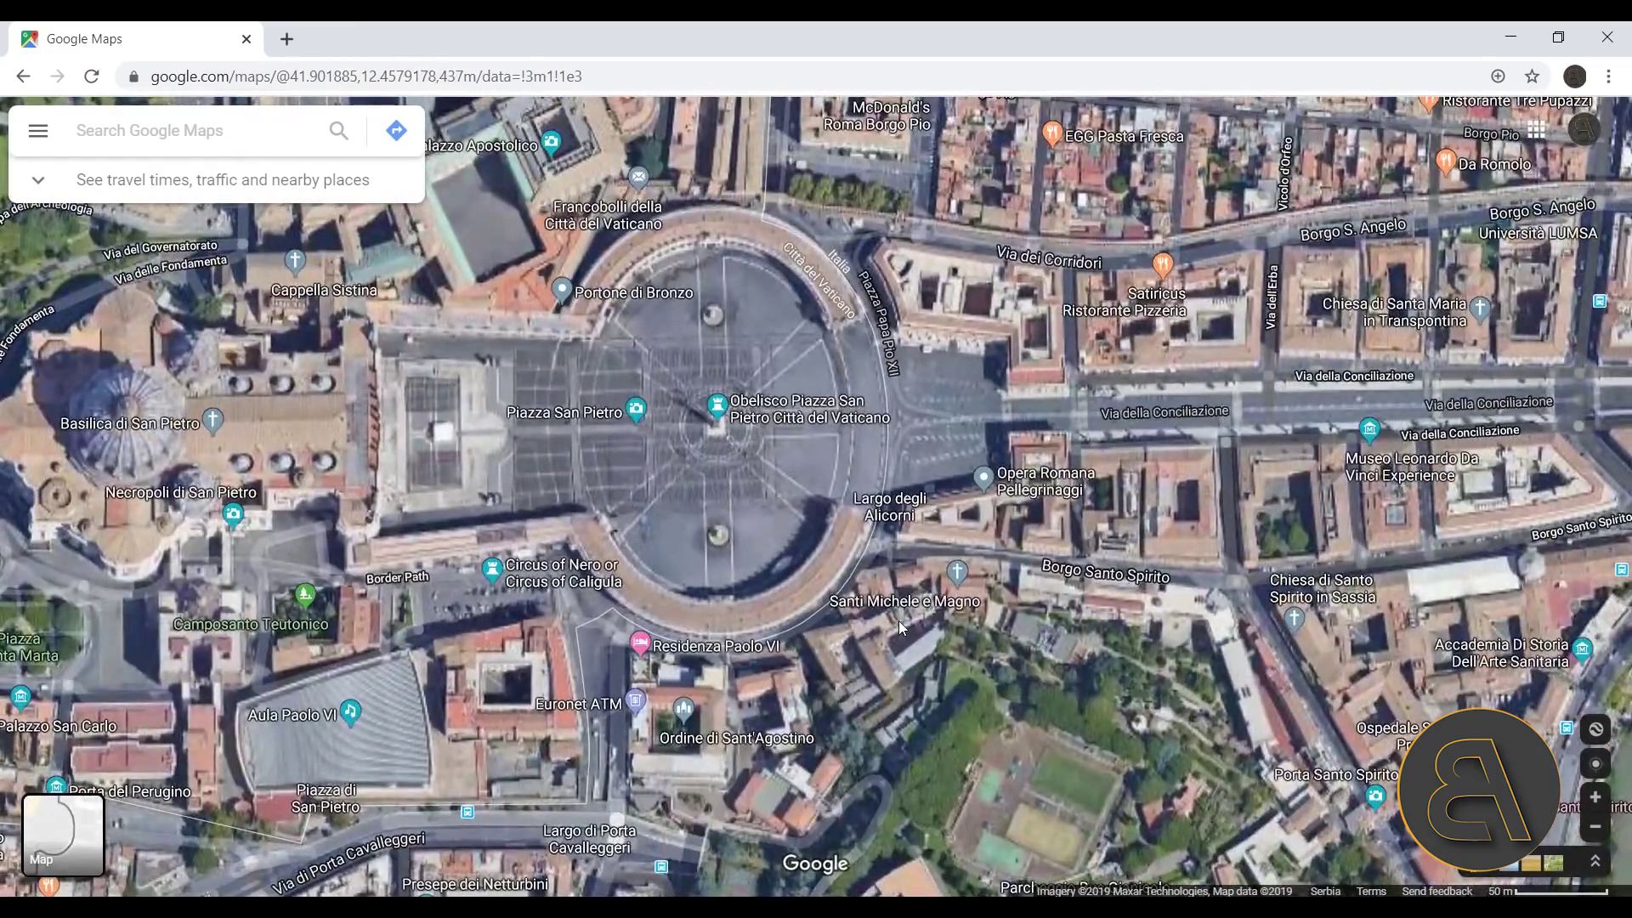
{"action": "scroll", "coordinate": [884, 623], "scroll_direction": "down", "scroll_amount": 3}
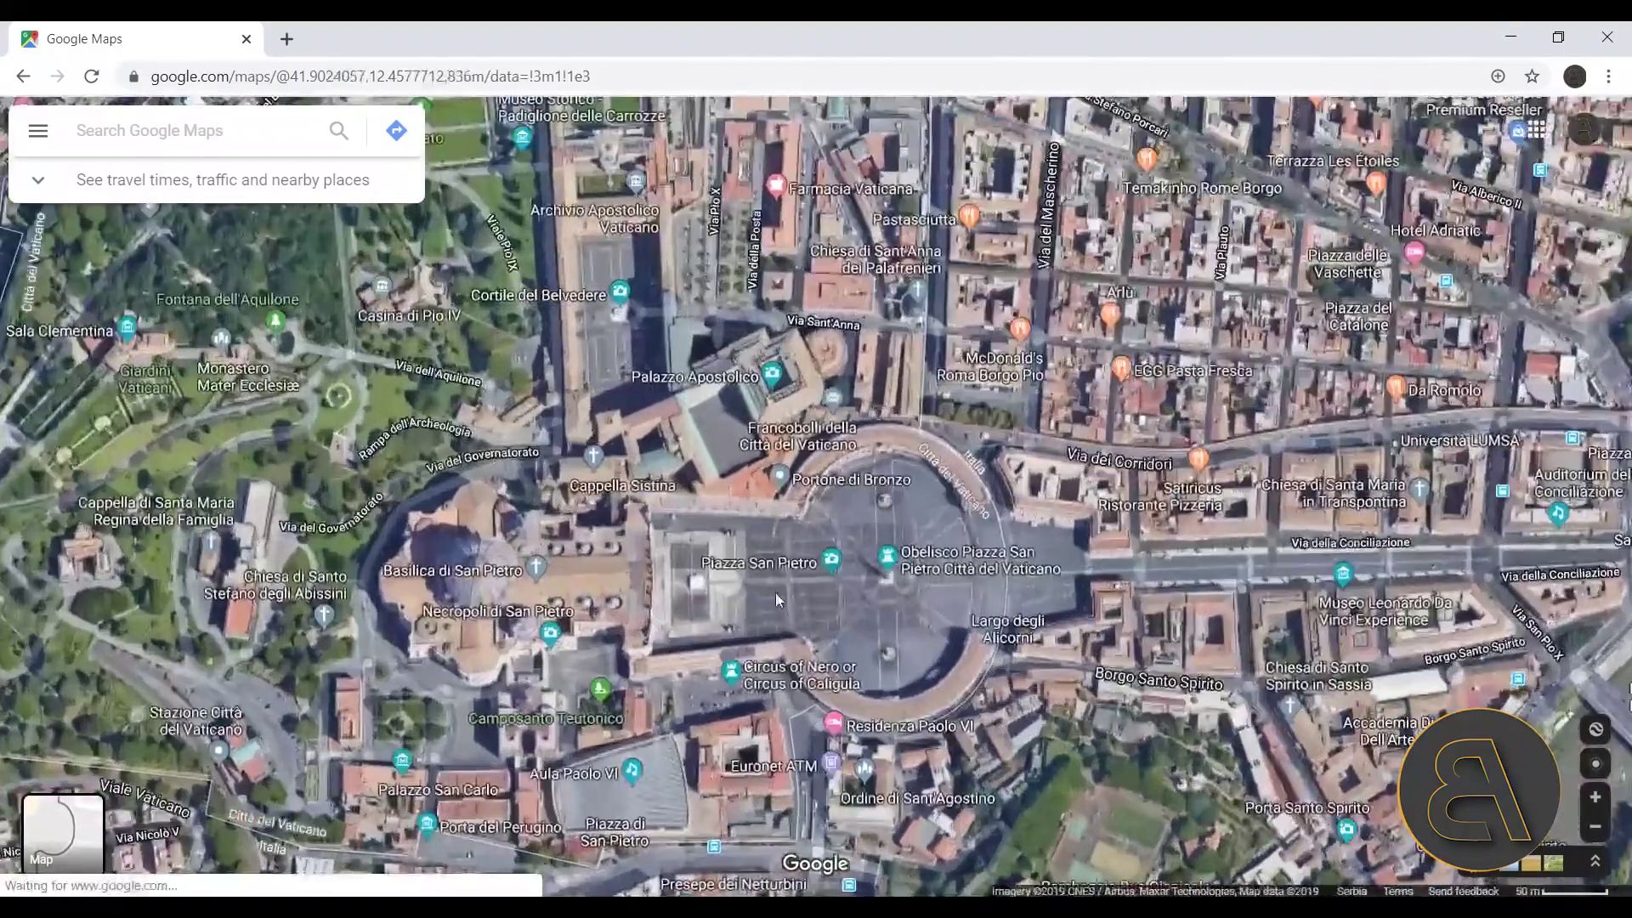
{"action": "scroll", "coordinate": [777, 600], "scroll_direction": "up", "scroll_amount": 3}
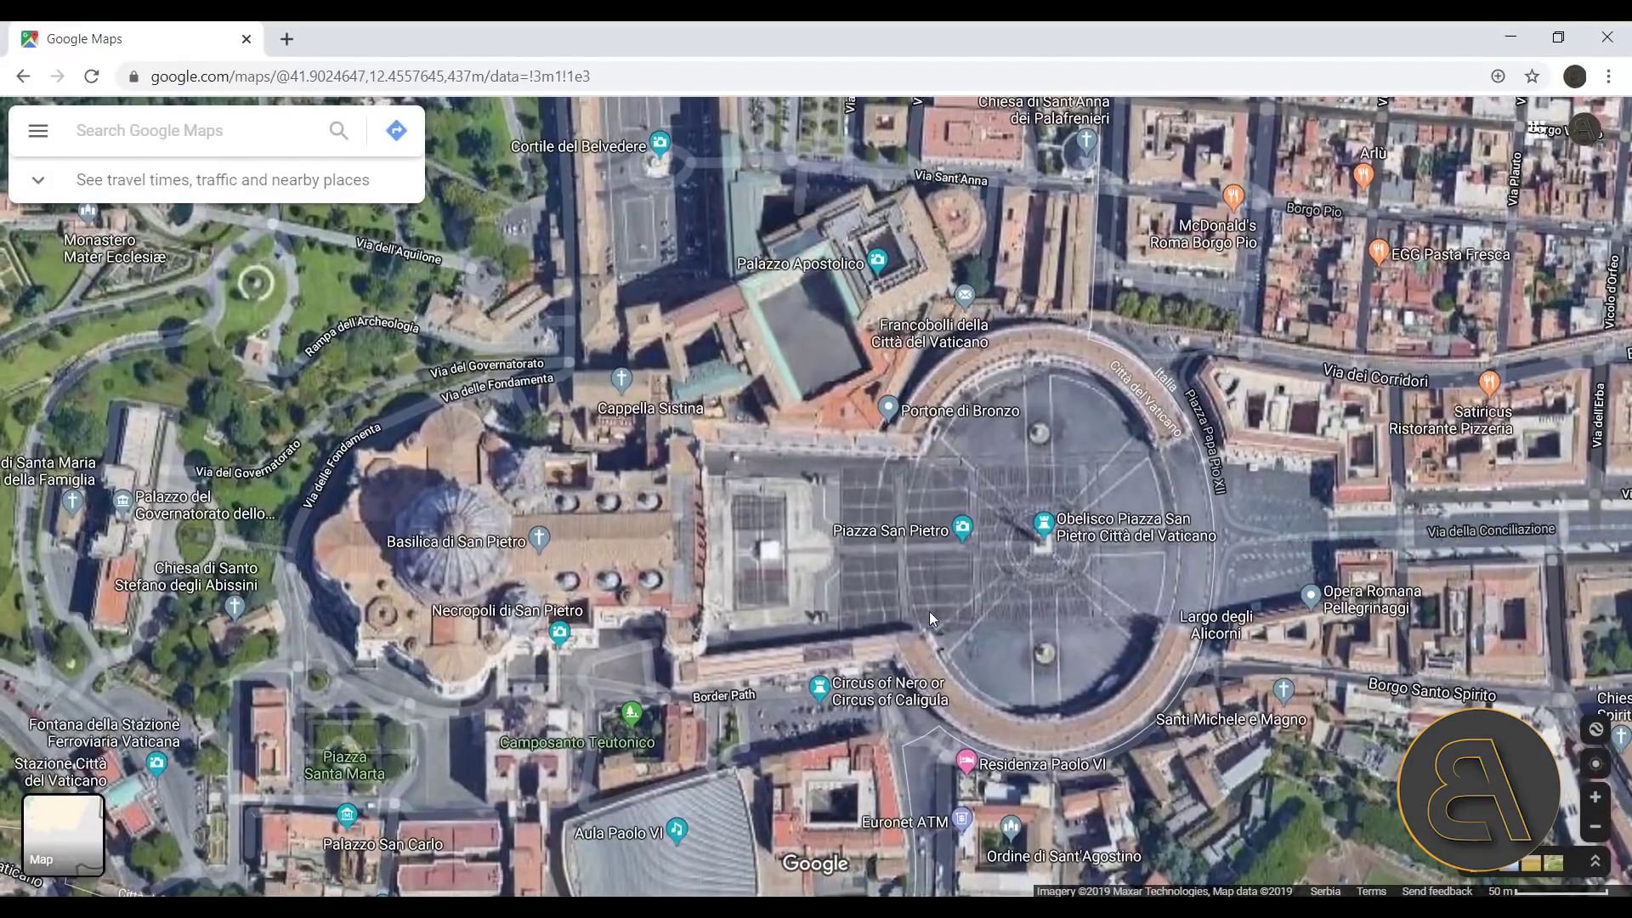
{"action": "left_click", "coordinate": [821, 752]}
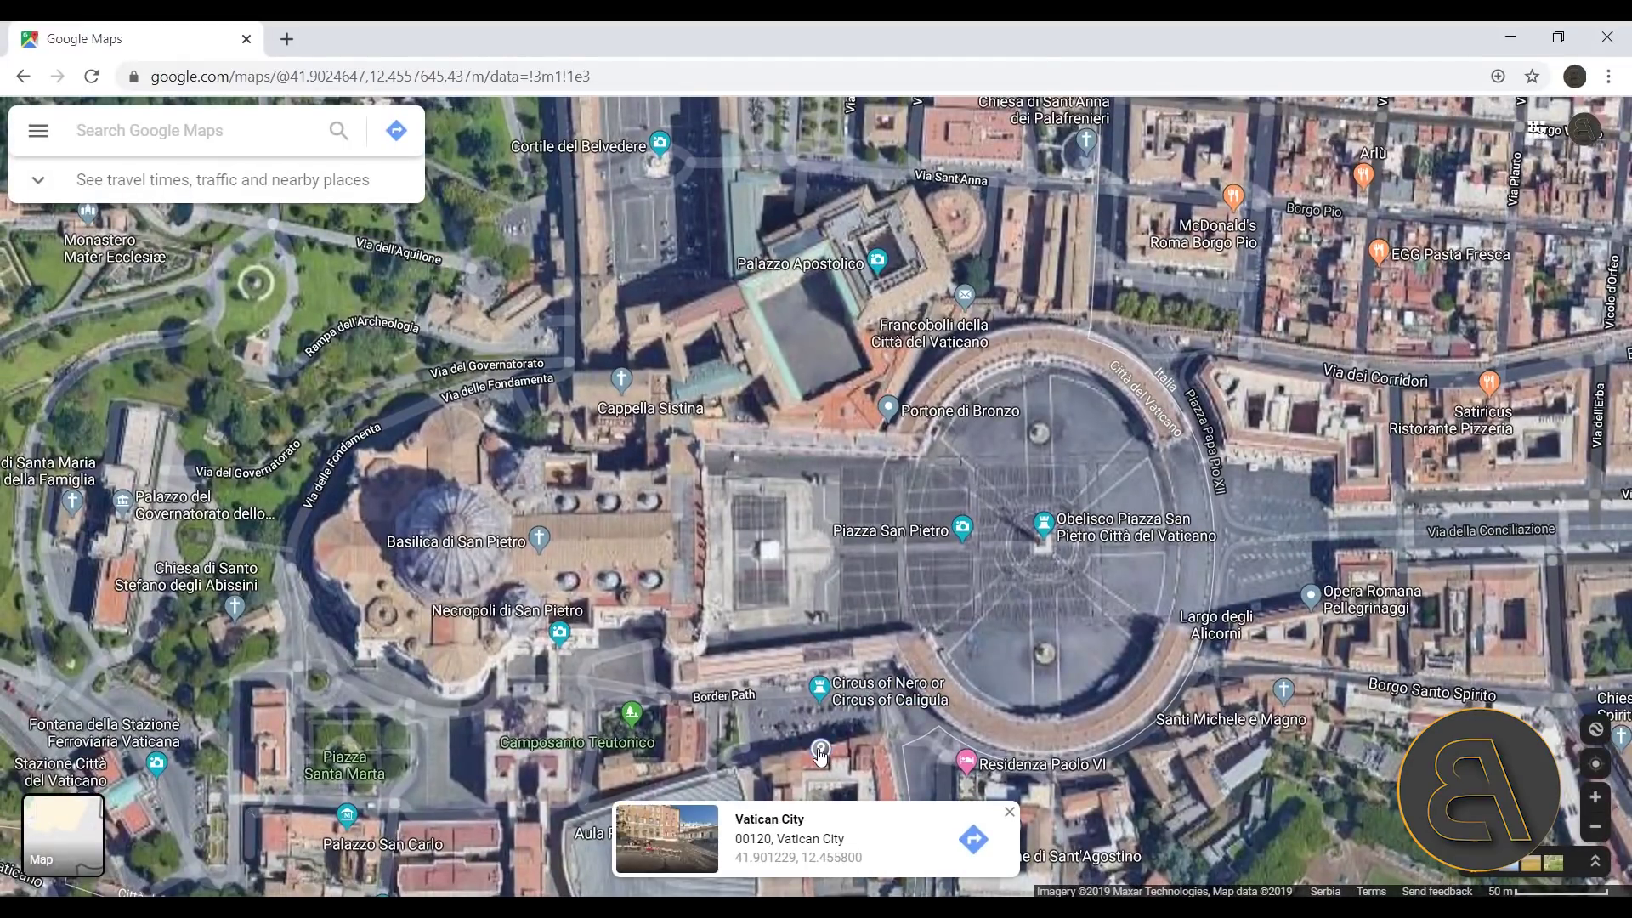
{"action": "left_click", "coordinate": [1010, 812]}
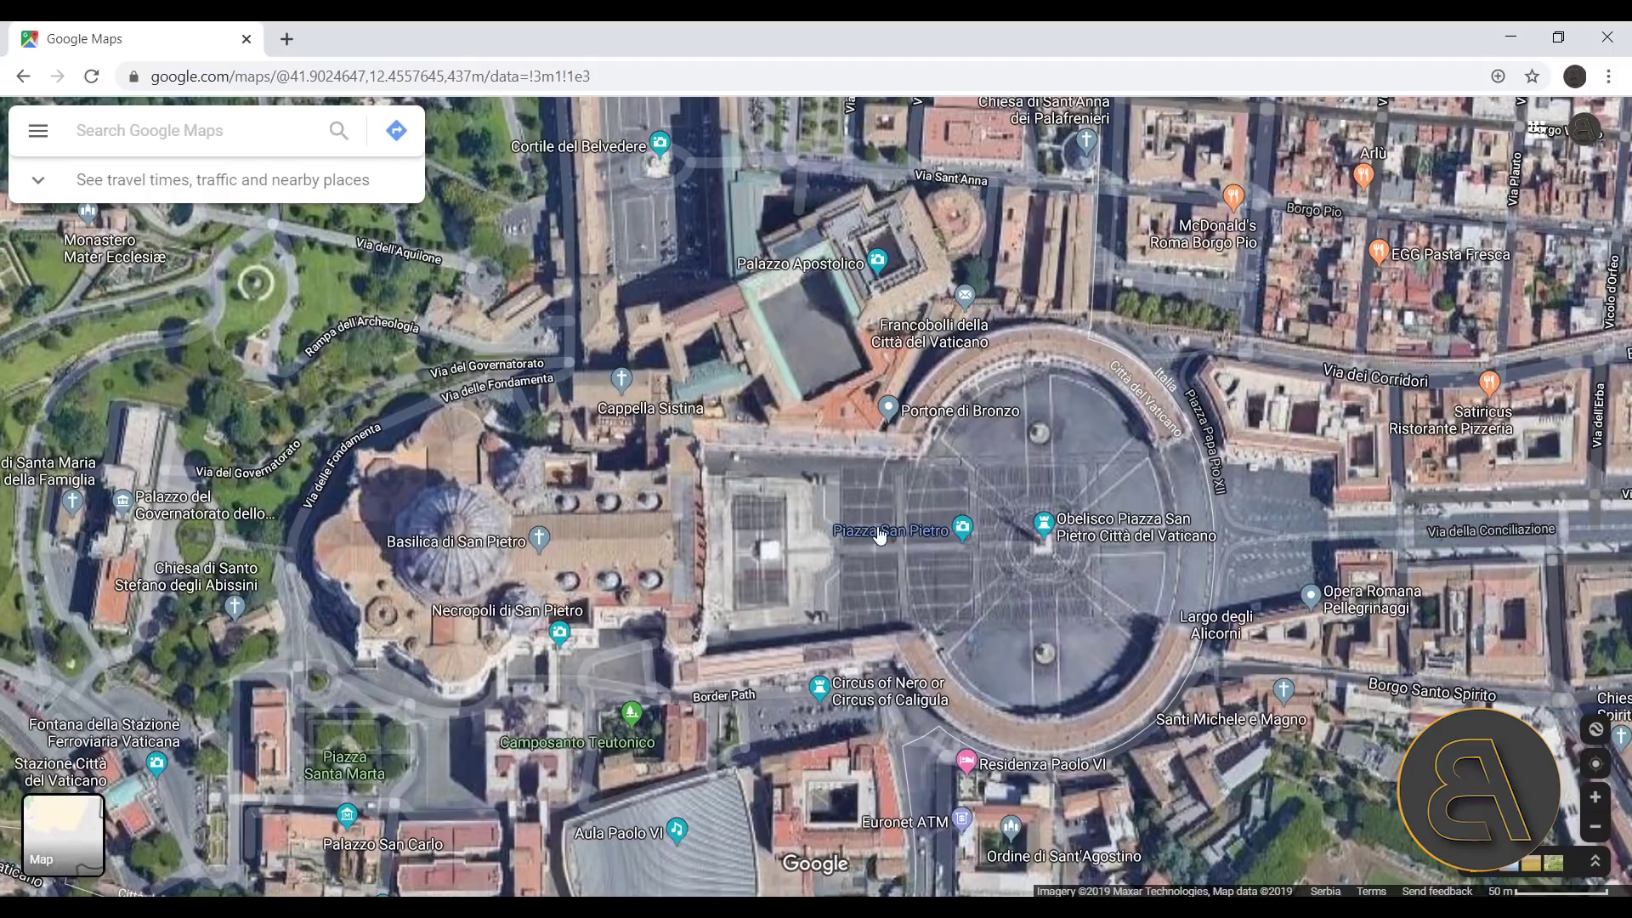
Step: Turn off the labels on the satellite map so only the imagery of the basilica and square is shown
{"action": "mouse_move", "coordinate": [946, 340]}
{"action": "left_click", "coordinate": [38, 130]}
{"action": "scroll", "coordinate": [215, 435], "scroll_direction": "down", "scroll_amount": 3}
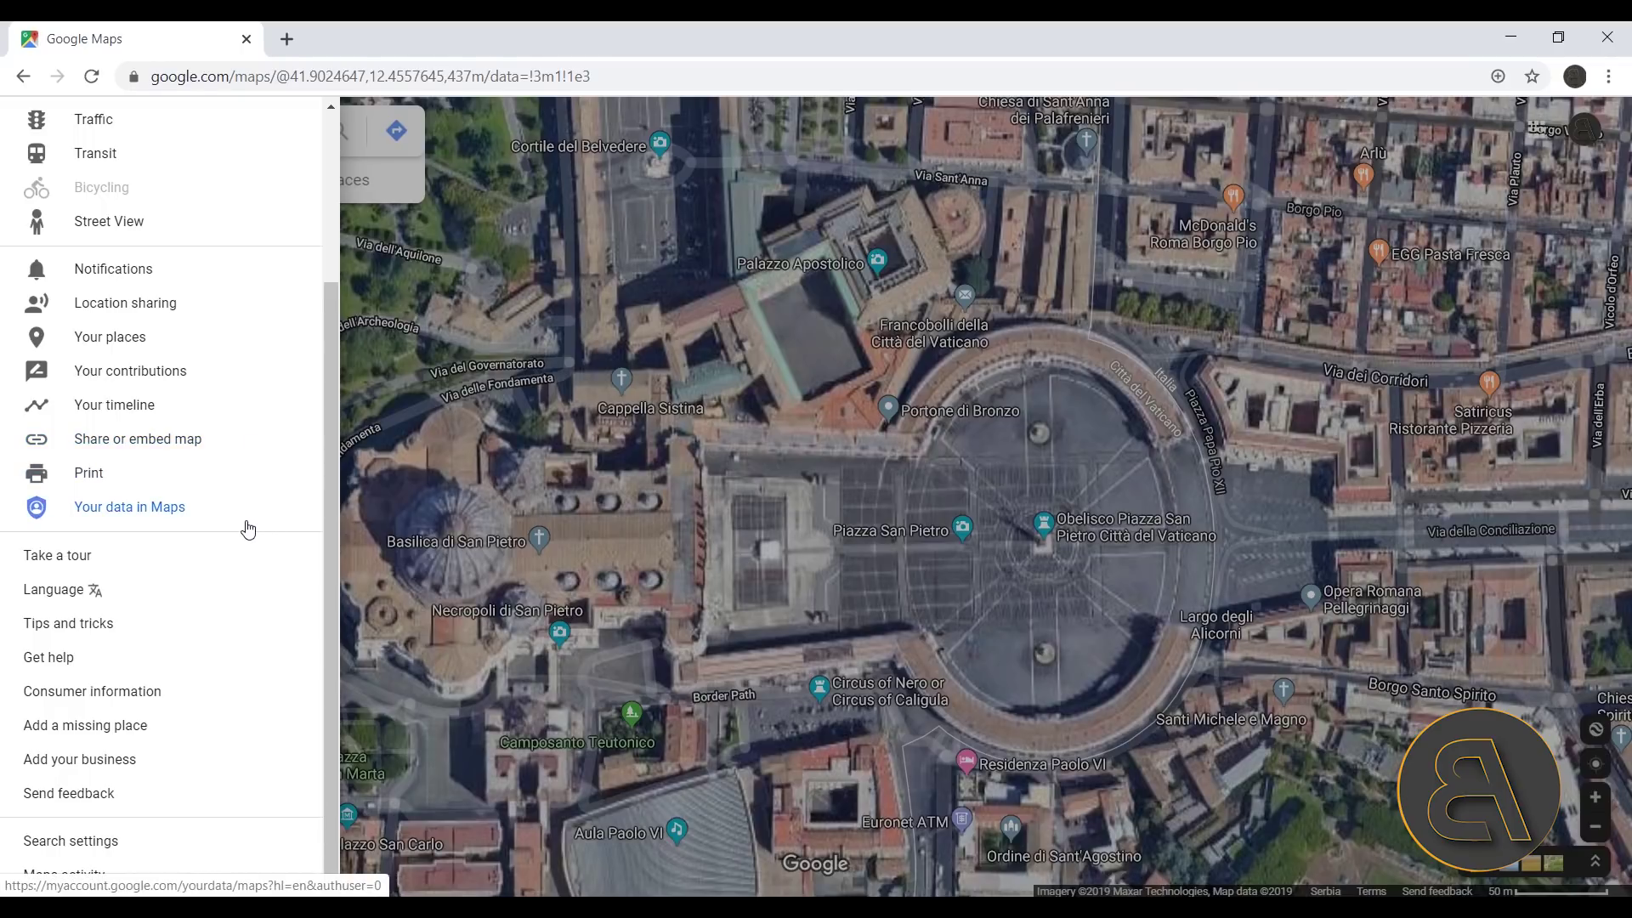
{"action": "scroll", "coordinate": [251, 578], "scroll_direction": "up", "scroll_amount": 3}
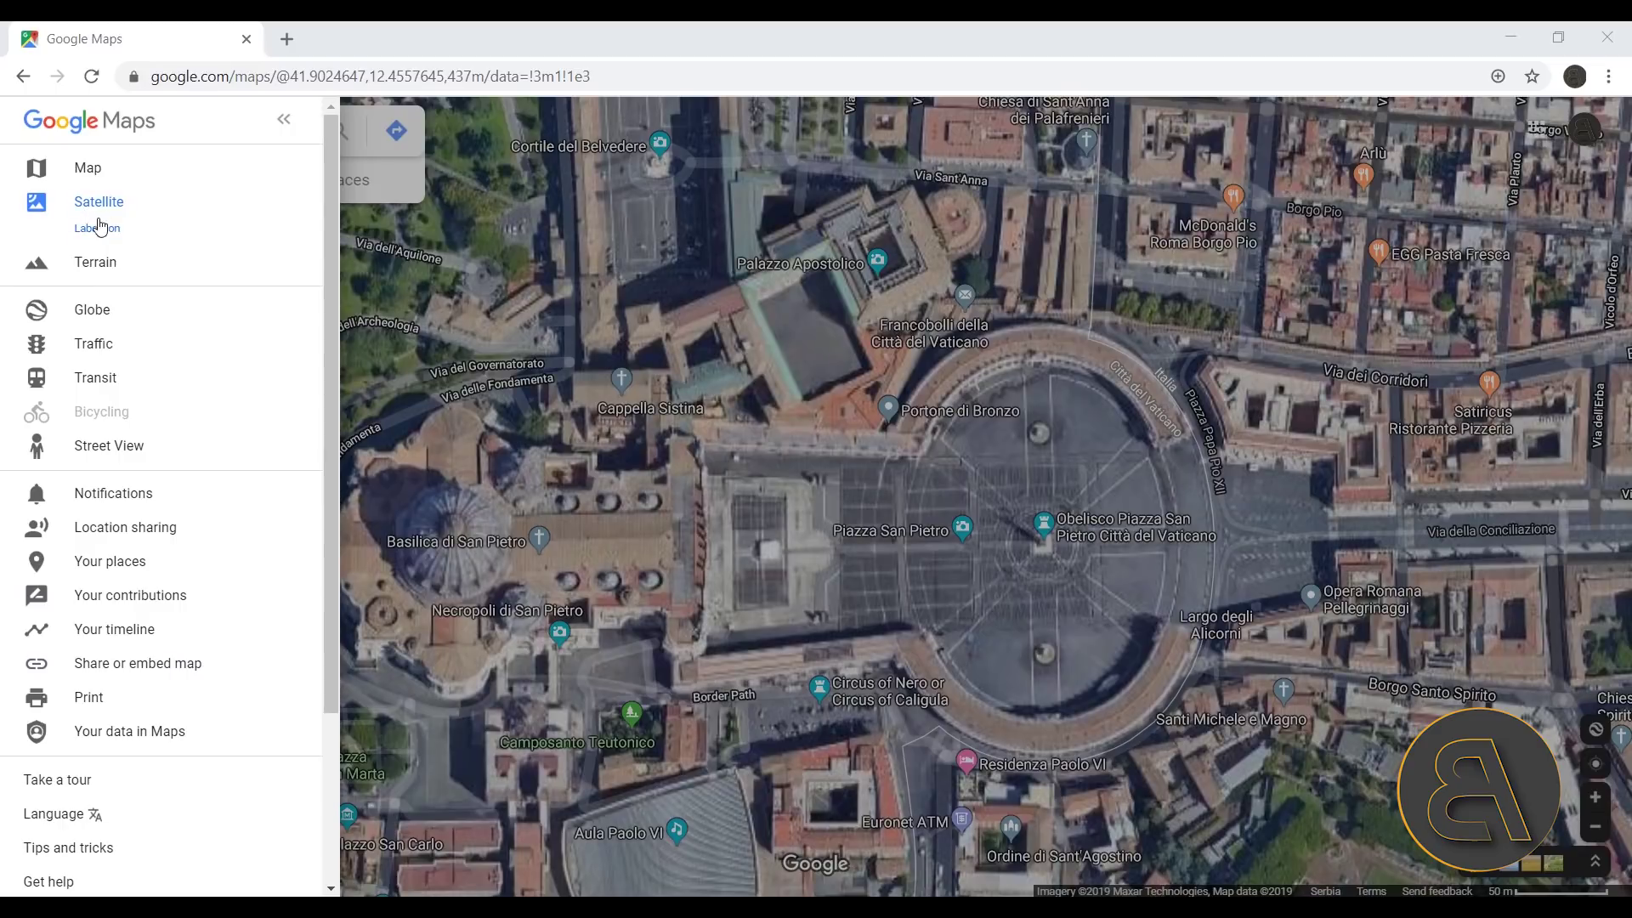
{"action": "left_click", "coordinate": [104, 232]}
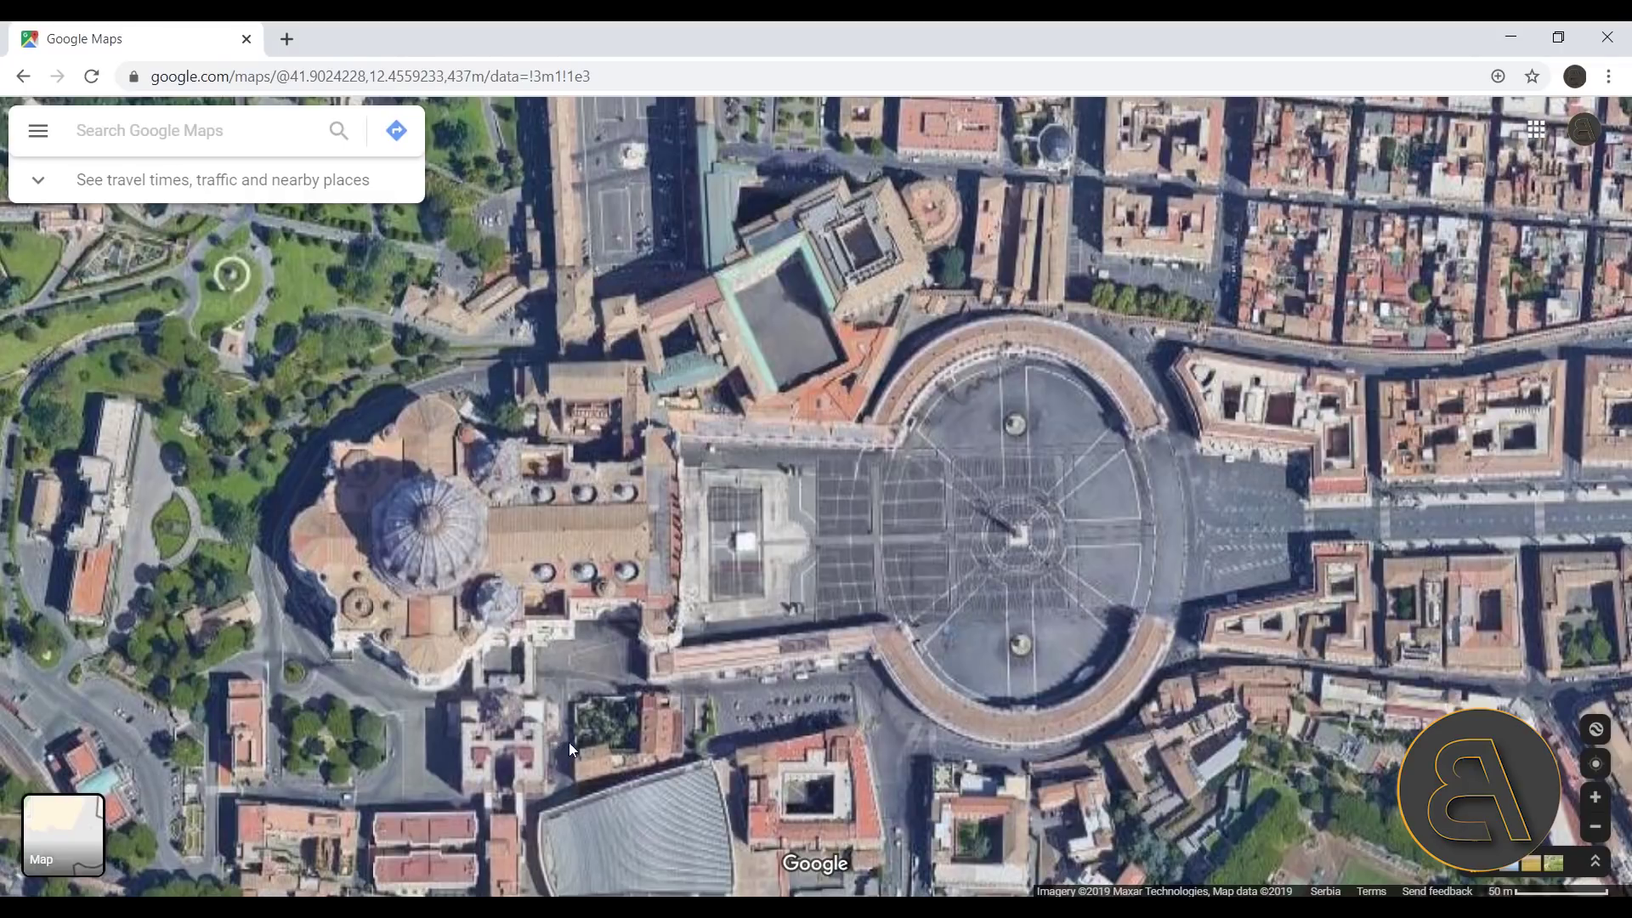
Step: Open Snipping Tool and capture a rectangular snip of the satellite imagery covering St. Peter's Basilica and the whole square
{"action": "key", "text": "super"}
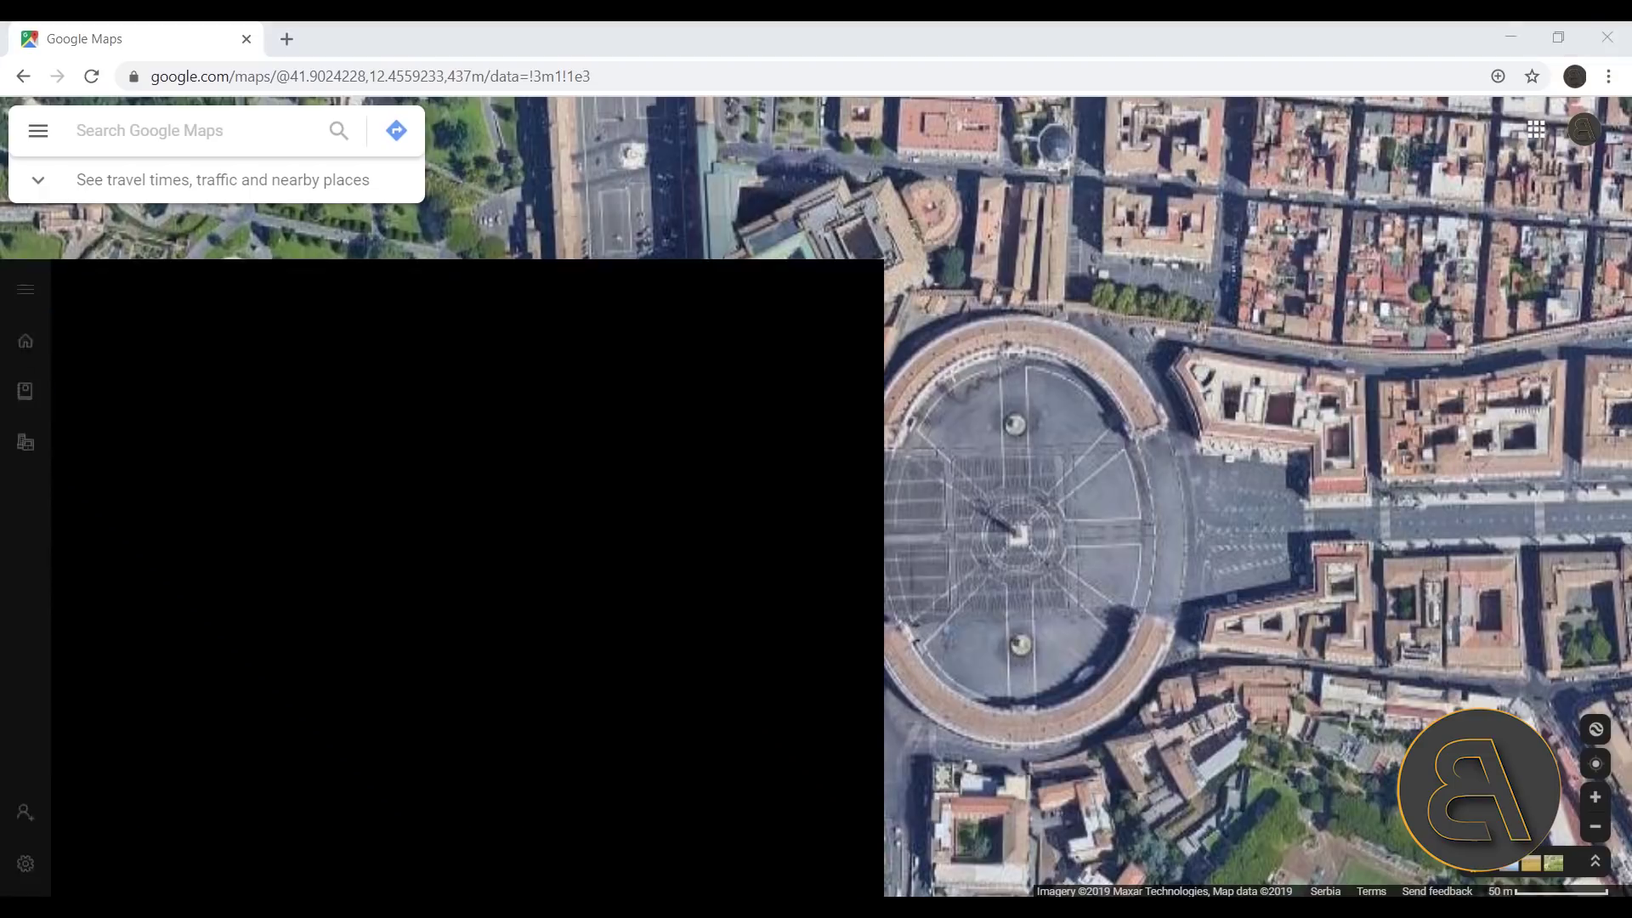
{"action": "type", "text": "snip"}
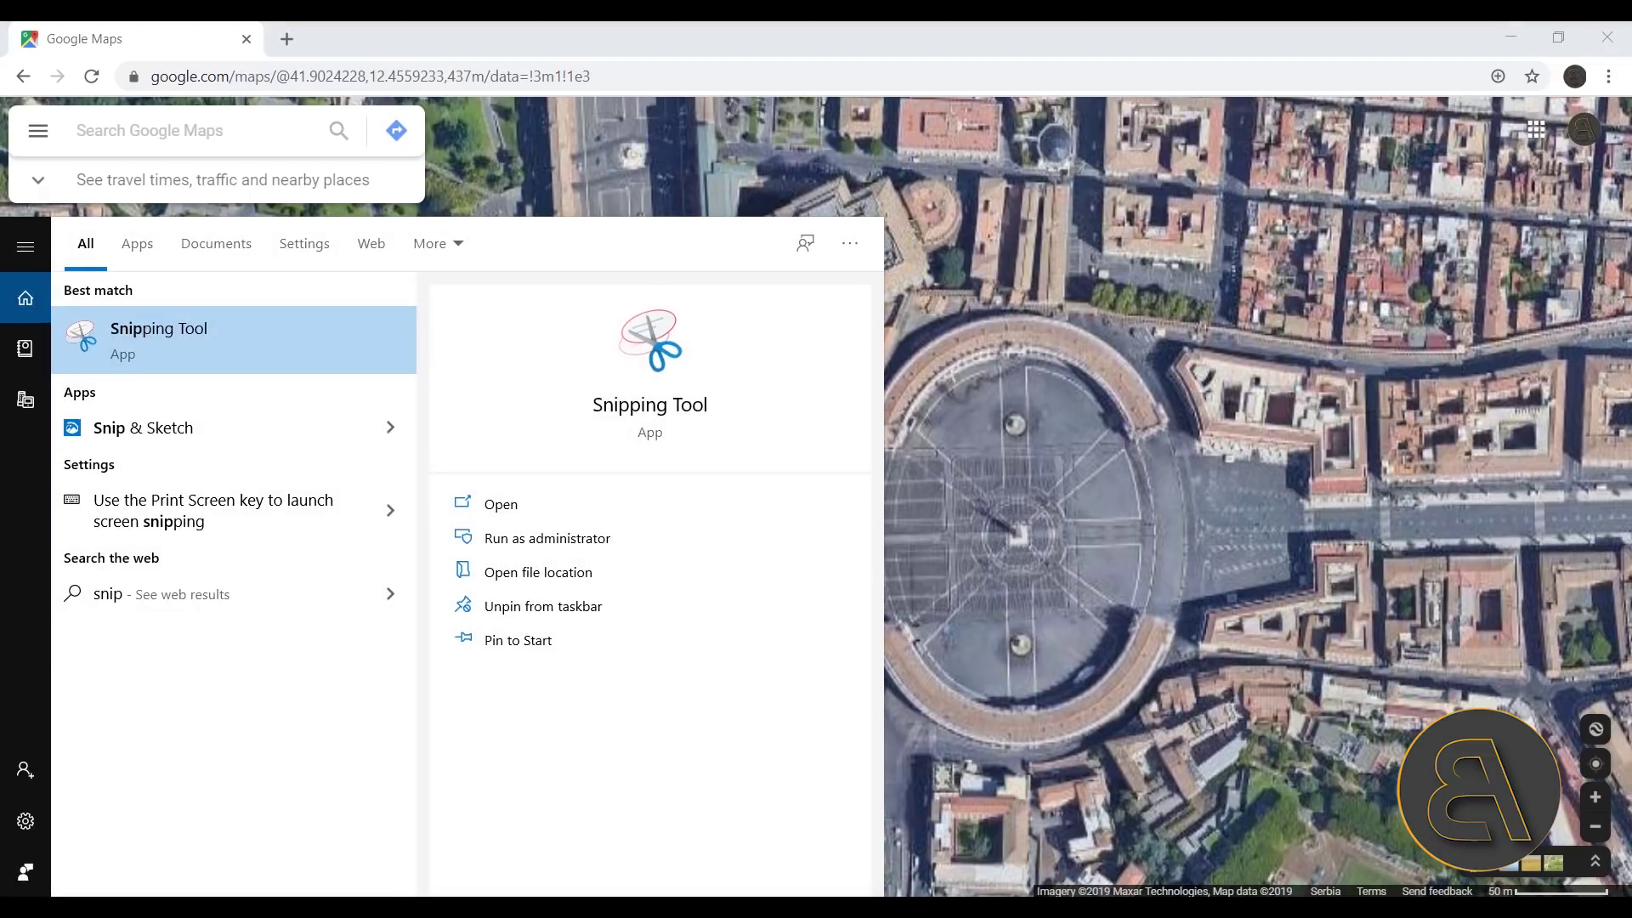
{"action": "left_click", "coordinate": [247, 331]}
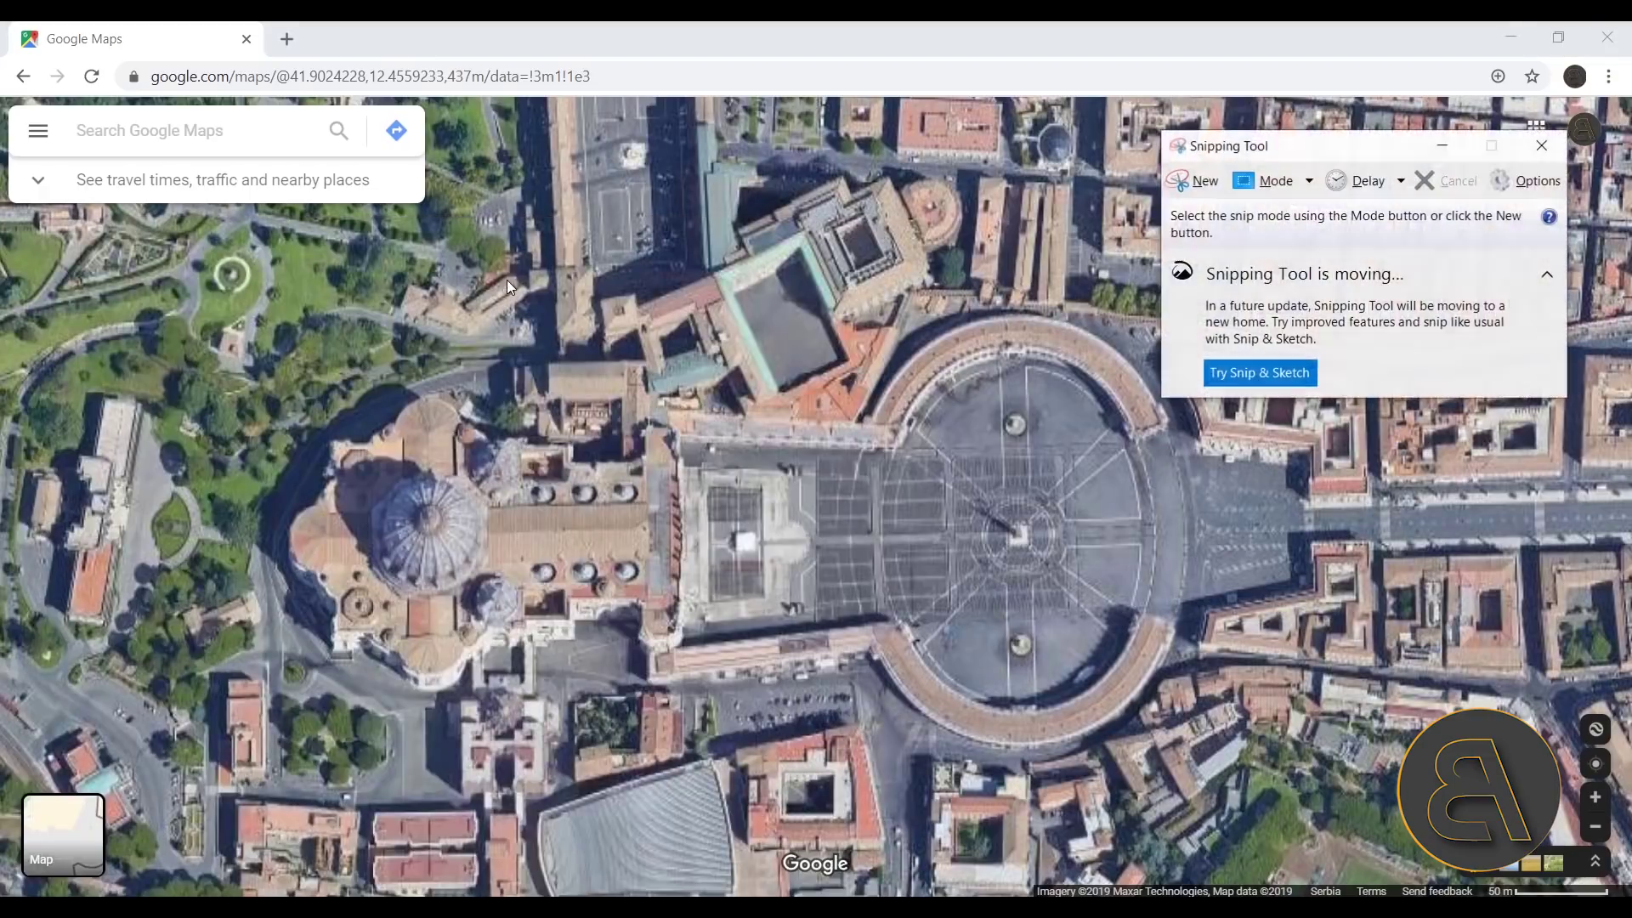
{"action": "mouse_move", "coordinate": [1338, 155]}
{"action": "left_mouse_down"}
{"action": "mouse_move", "coordinate": [1351, 122]}
{"action": "mouse_move", "coordinate": [1353, 143]}
{"action": "left_mouse_up"}
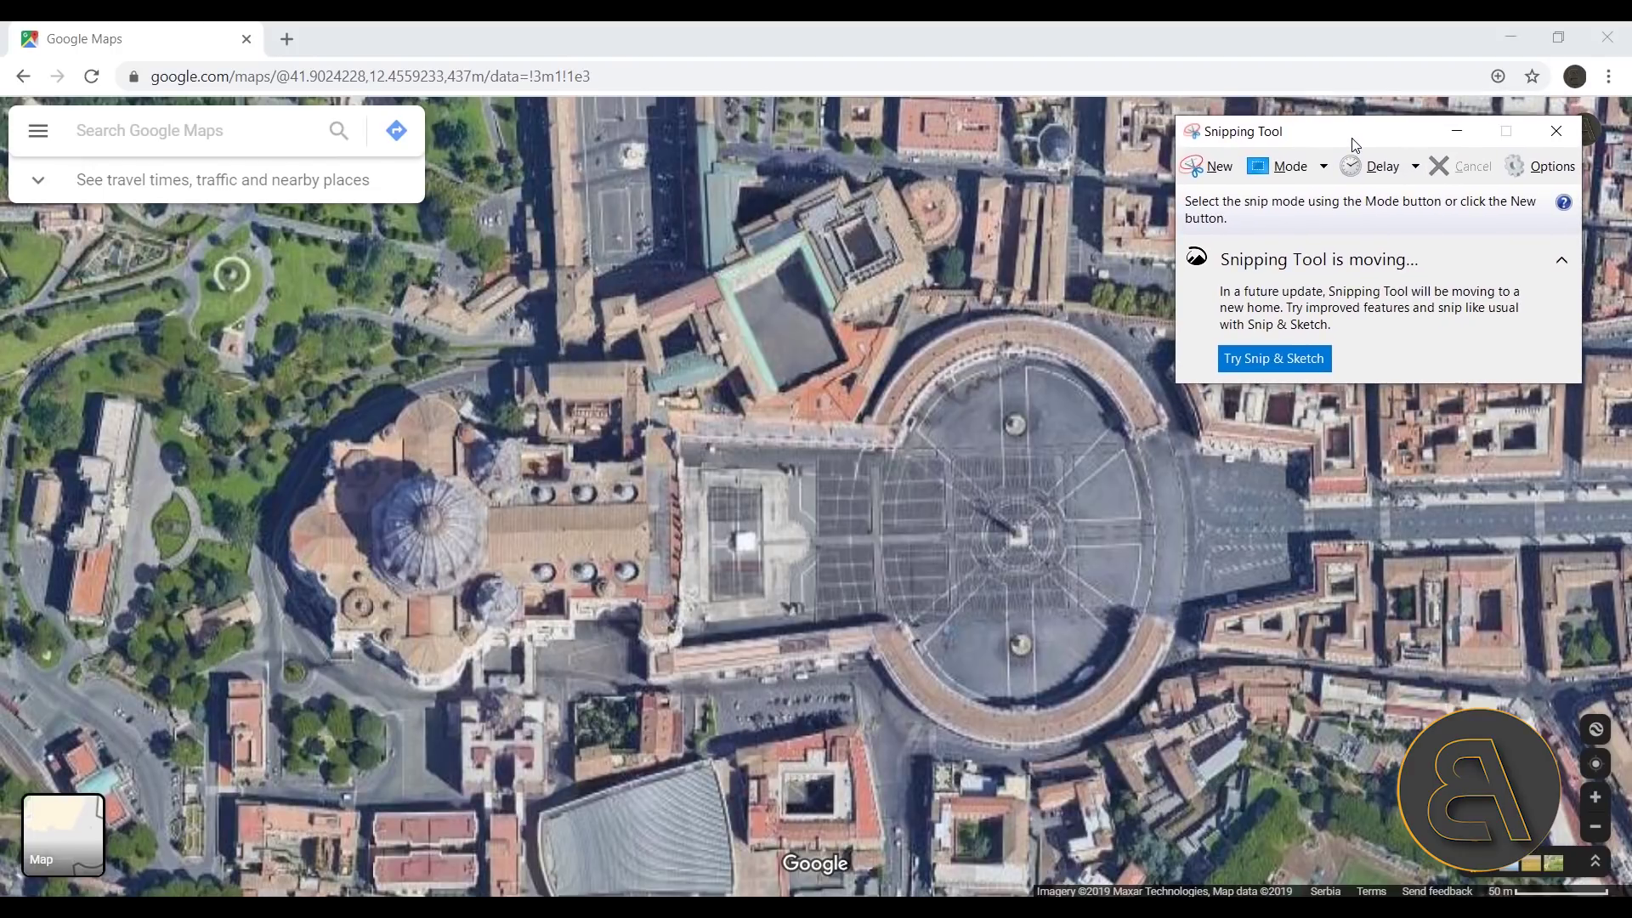
{"action": "left_click", "coordinate": [1210, 168]}
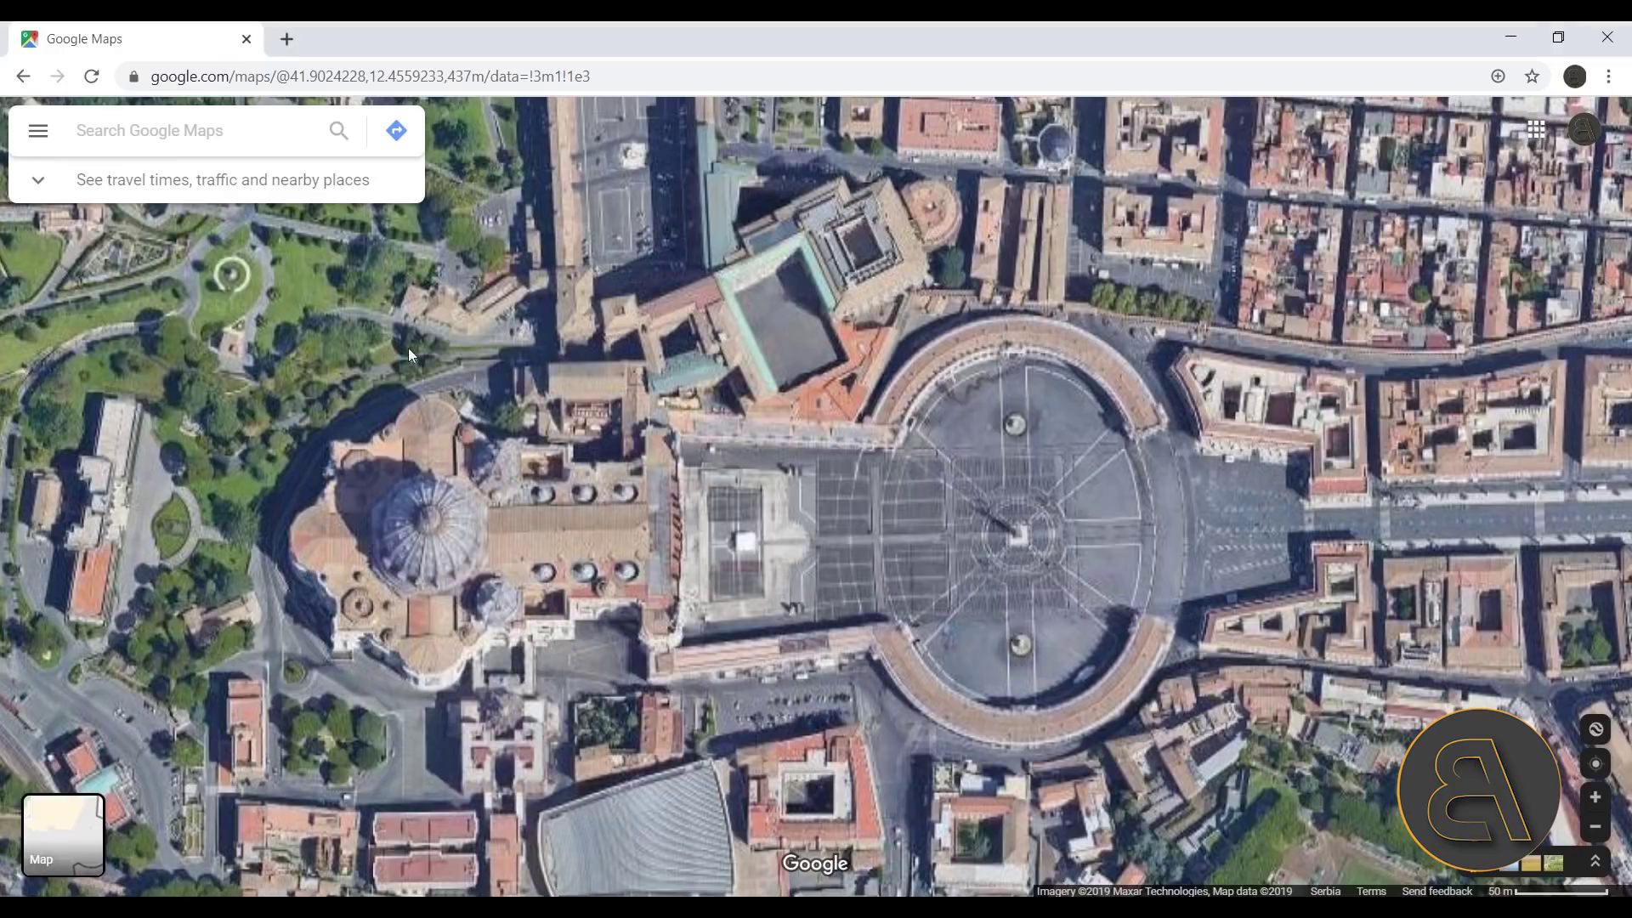
{"action": "left_click_drag", "start_coordinate": [161, 231], "coordinate": [1521, 836]}
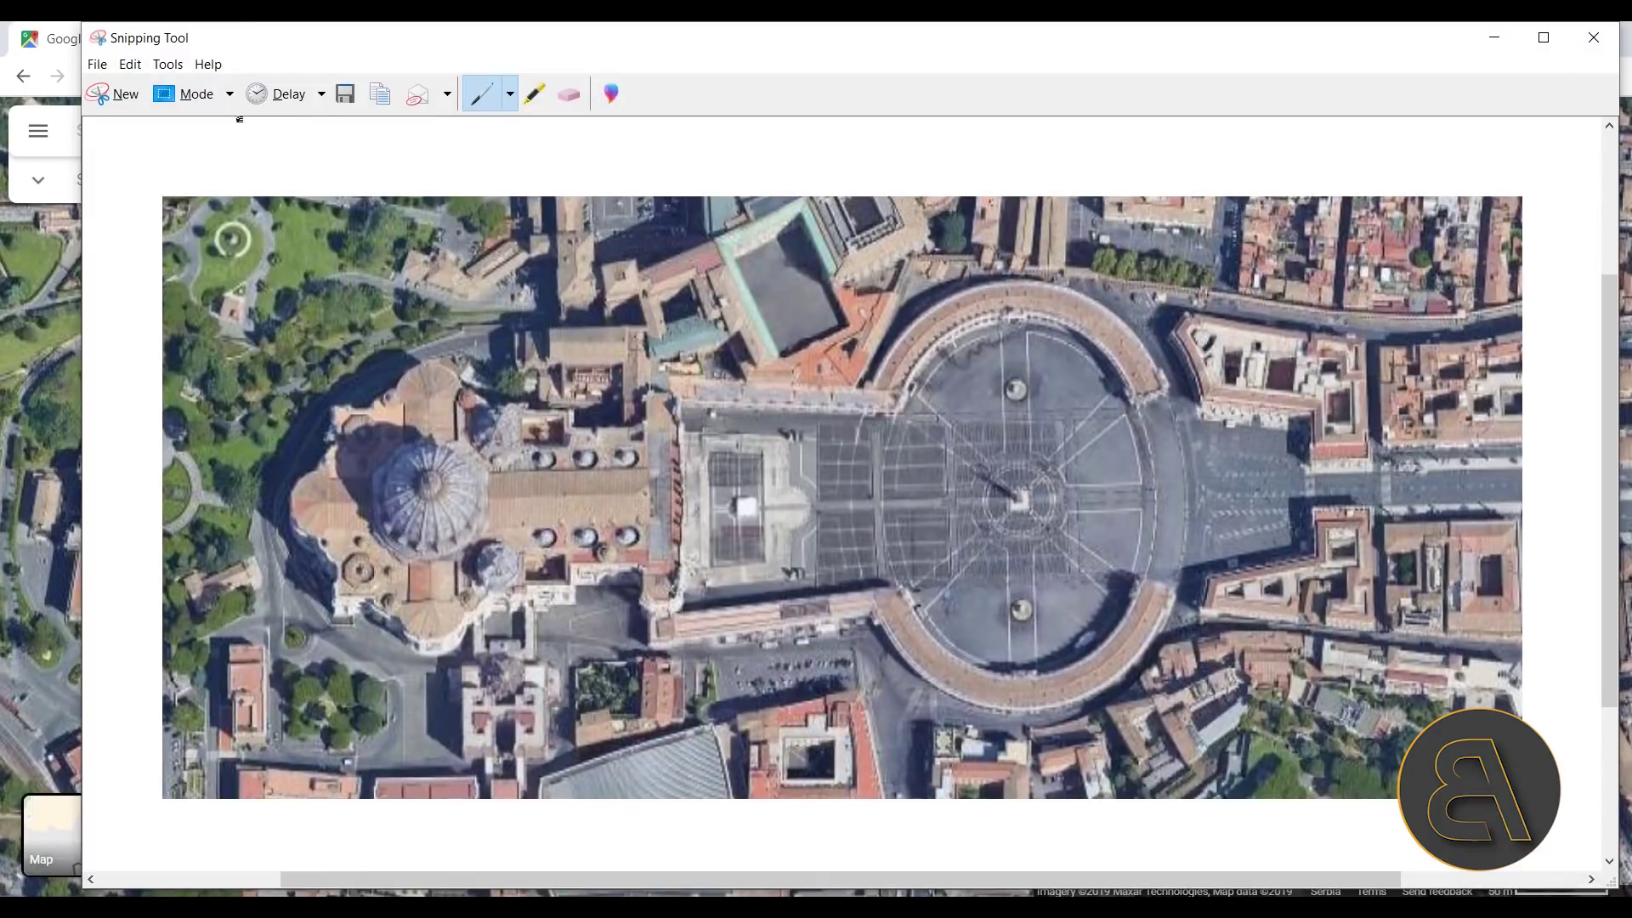
Step: Save the snip to the Desktop as a JPEG file named Map, and close Snipping Tool
{"action": "left_click", "coordinate": [105, 70]}
{"action": "left_click", "coordinate": [114, 109]}
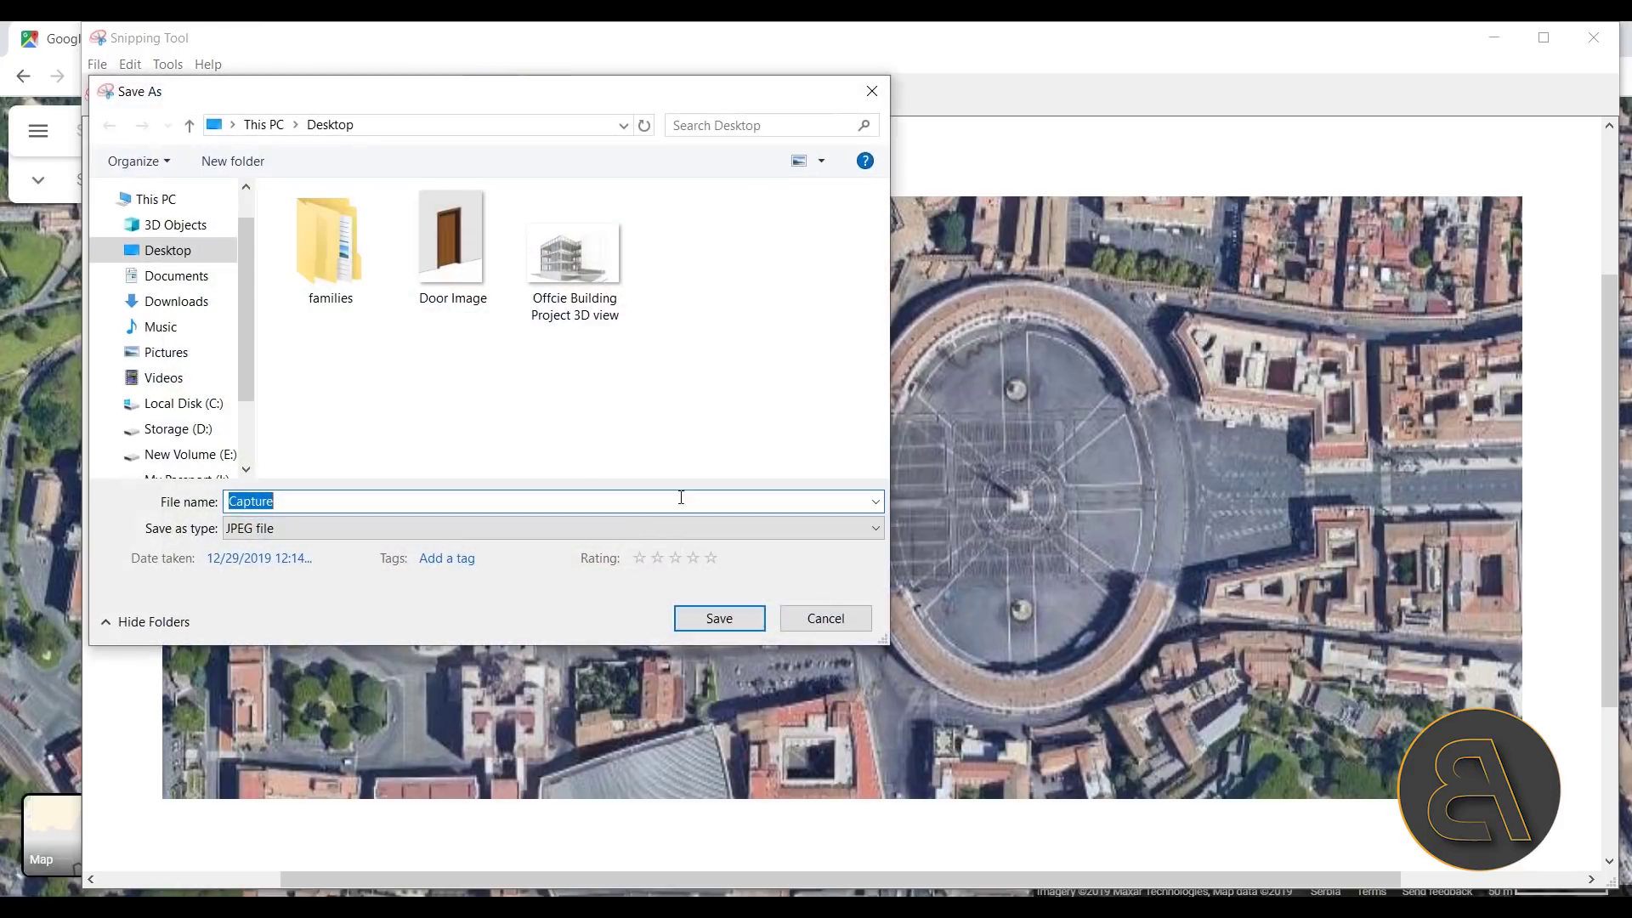
{"action": "left_click", "coordinate": [181, 261]}
{"action": "left_click", "coordinate": [331, 500]}
{"action": "type", "text": "Map"}
{"action": "left_click", "coordinate": [699, 624]}
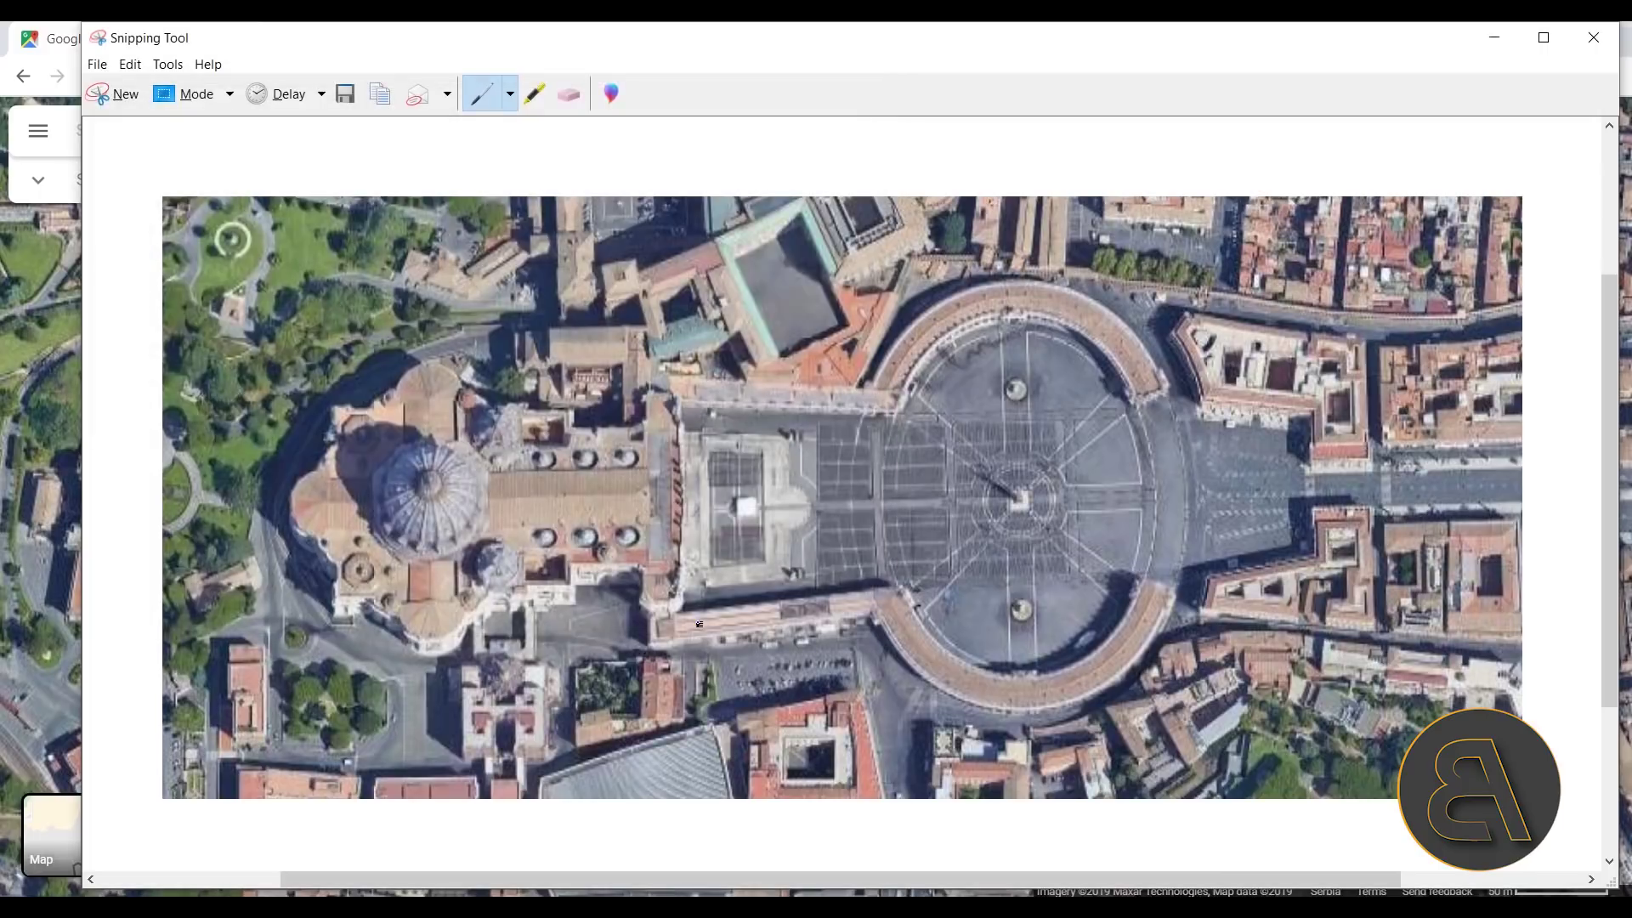
{"action": "left_click", "coordinate": [1593, 38]}
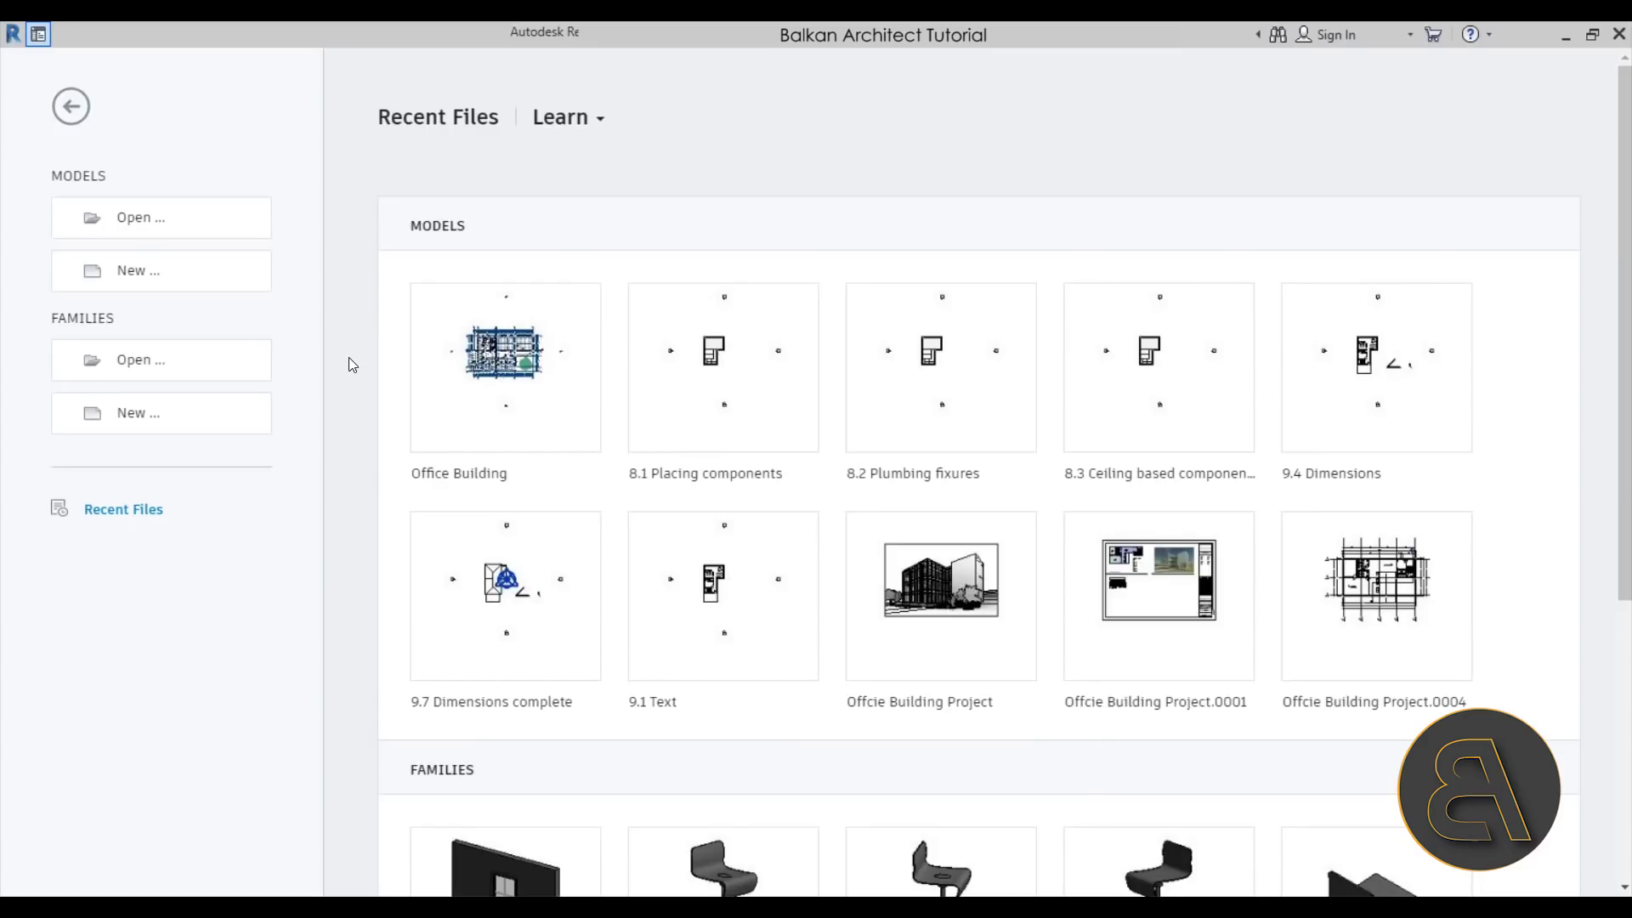
Step: Switch to Revit and create a new project from the Architectural Template
{"action": "left_click", "coordinate": [157, 279]}
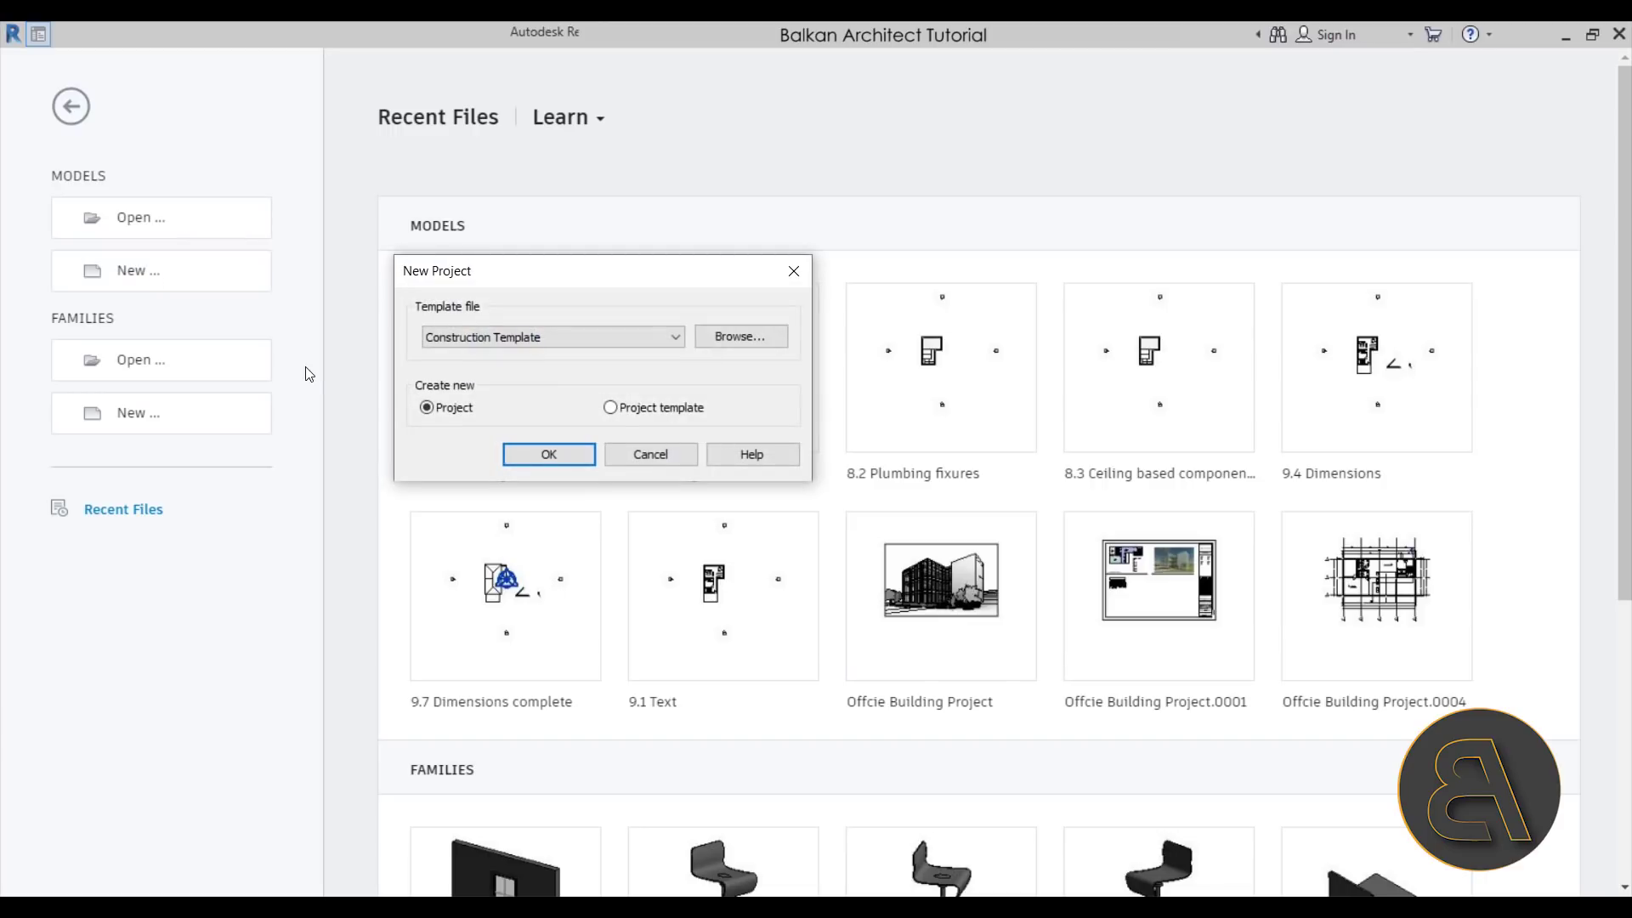
{"action": "left_click", "coordinate": [493, 339]}
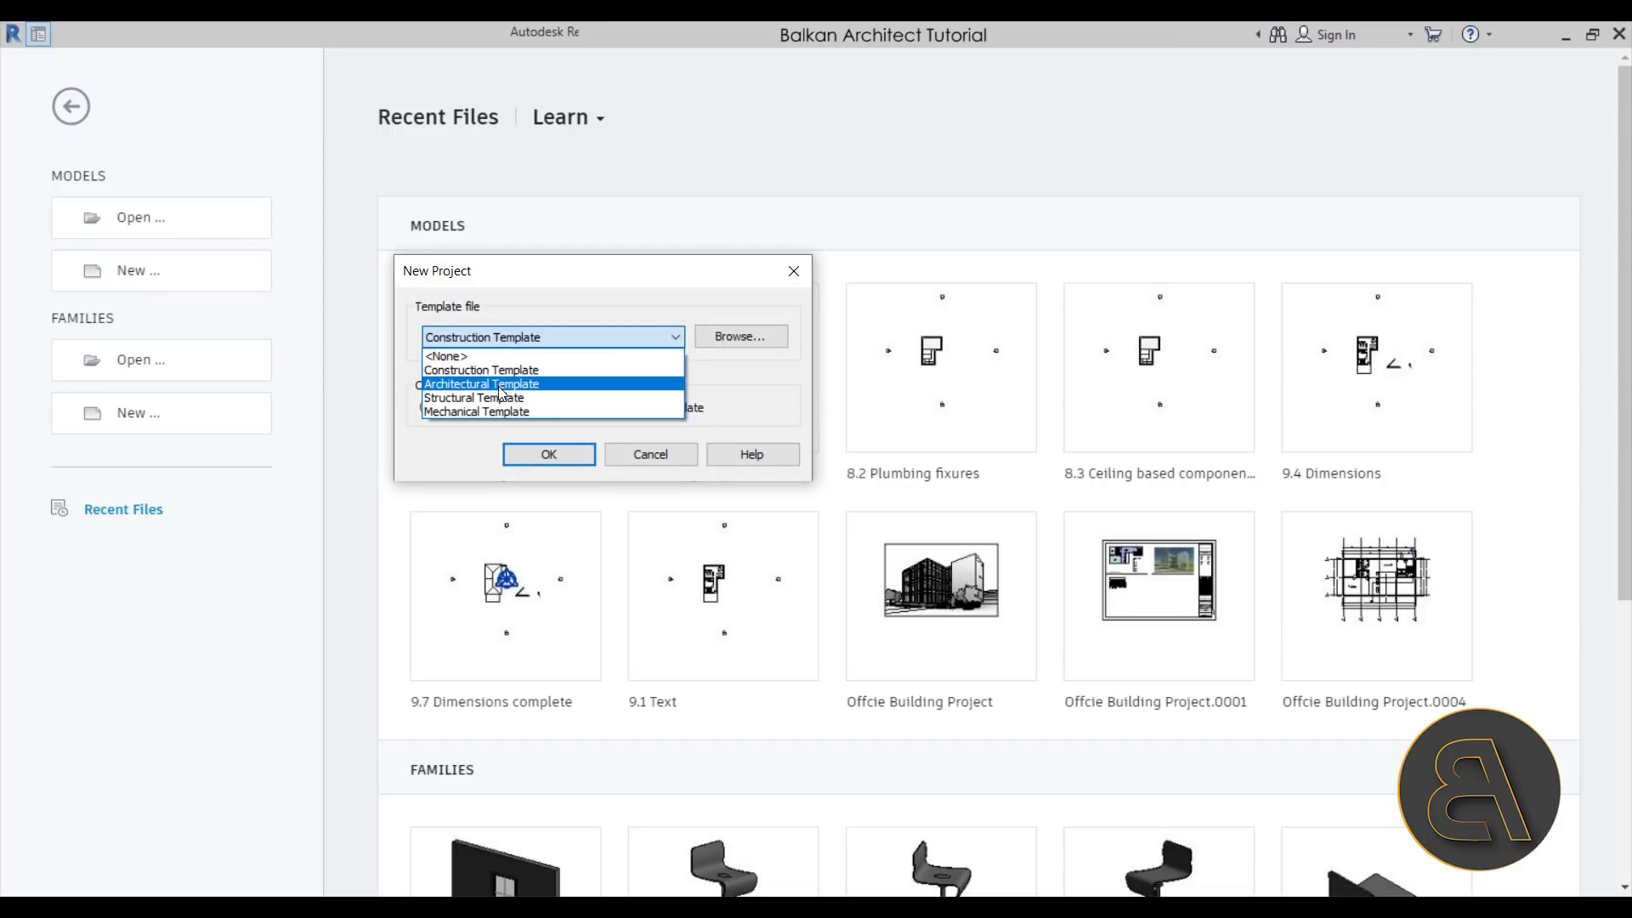
{"action": "left_click", "coordinate": [500, 385]}
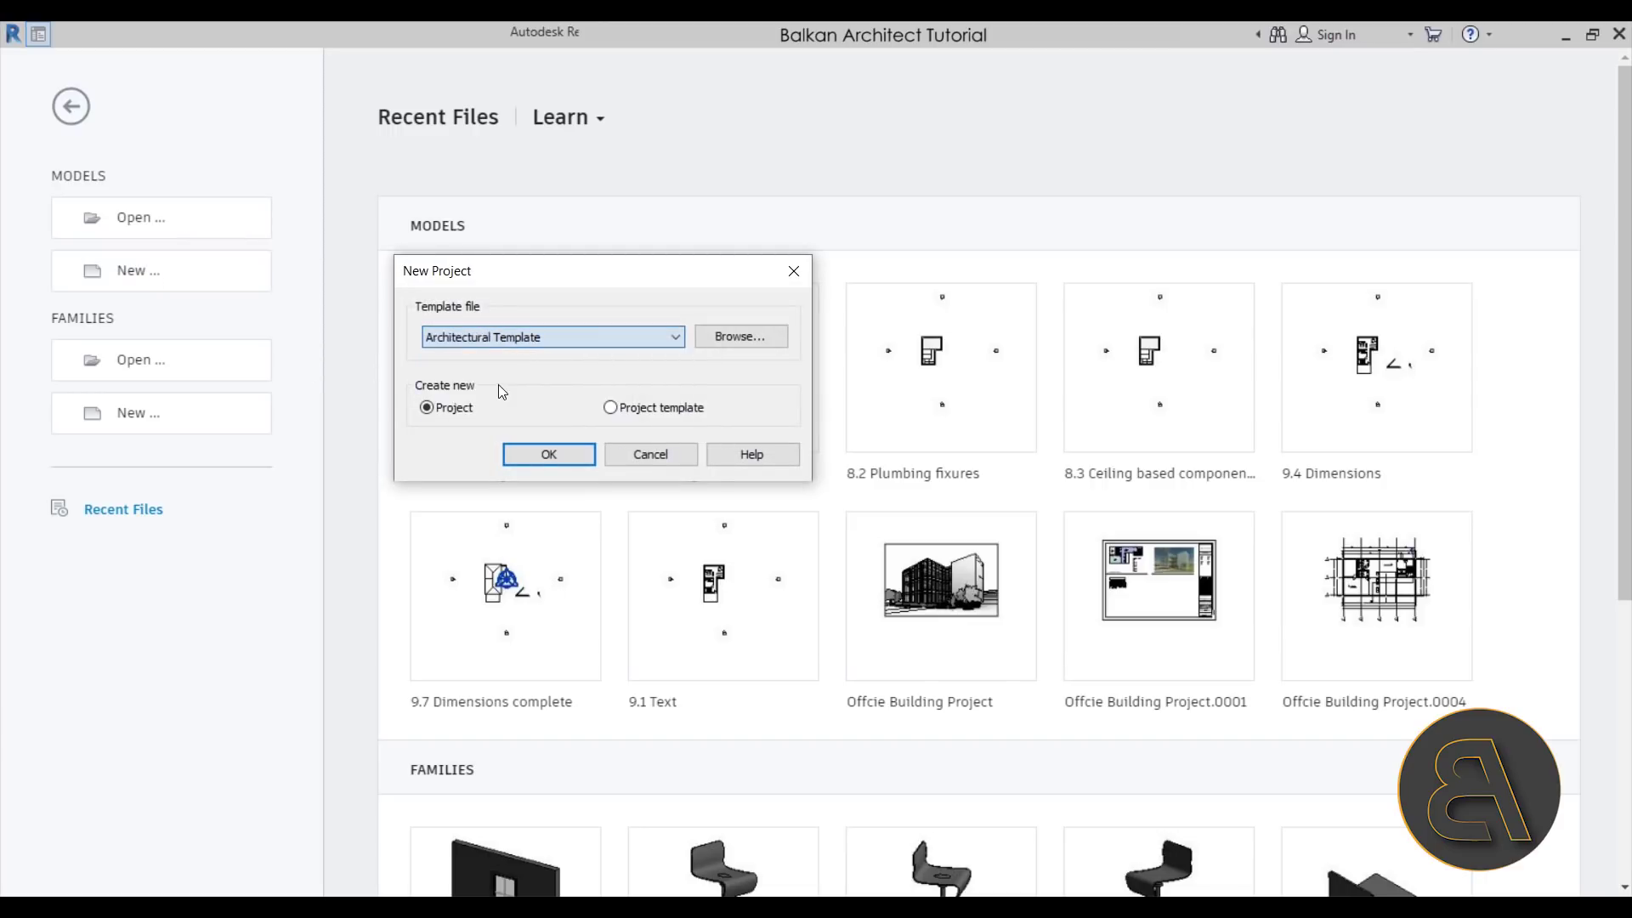
{"action": "left_click", "coordinate": [550, 455]}
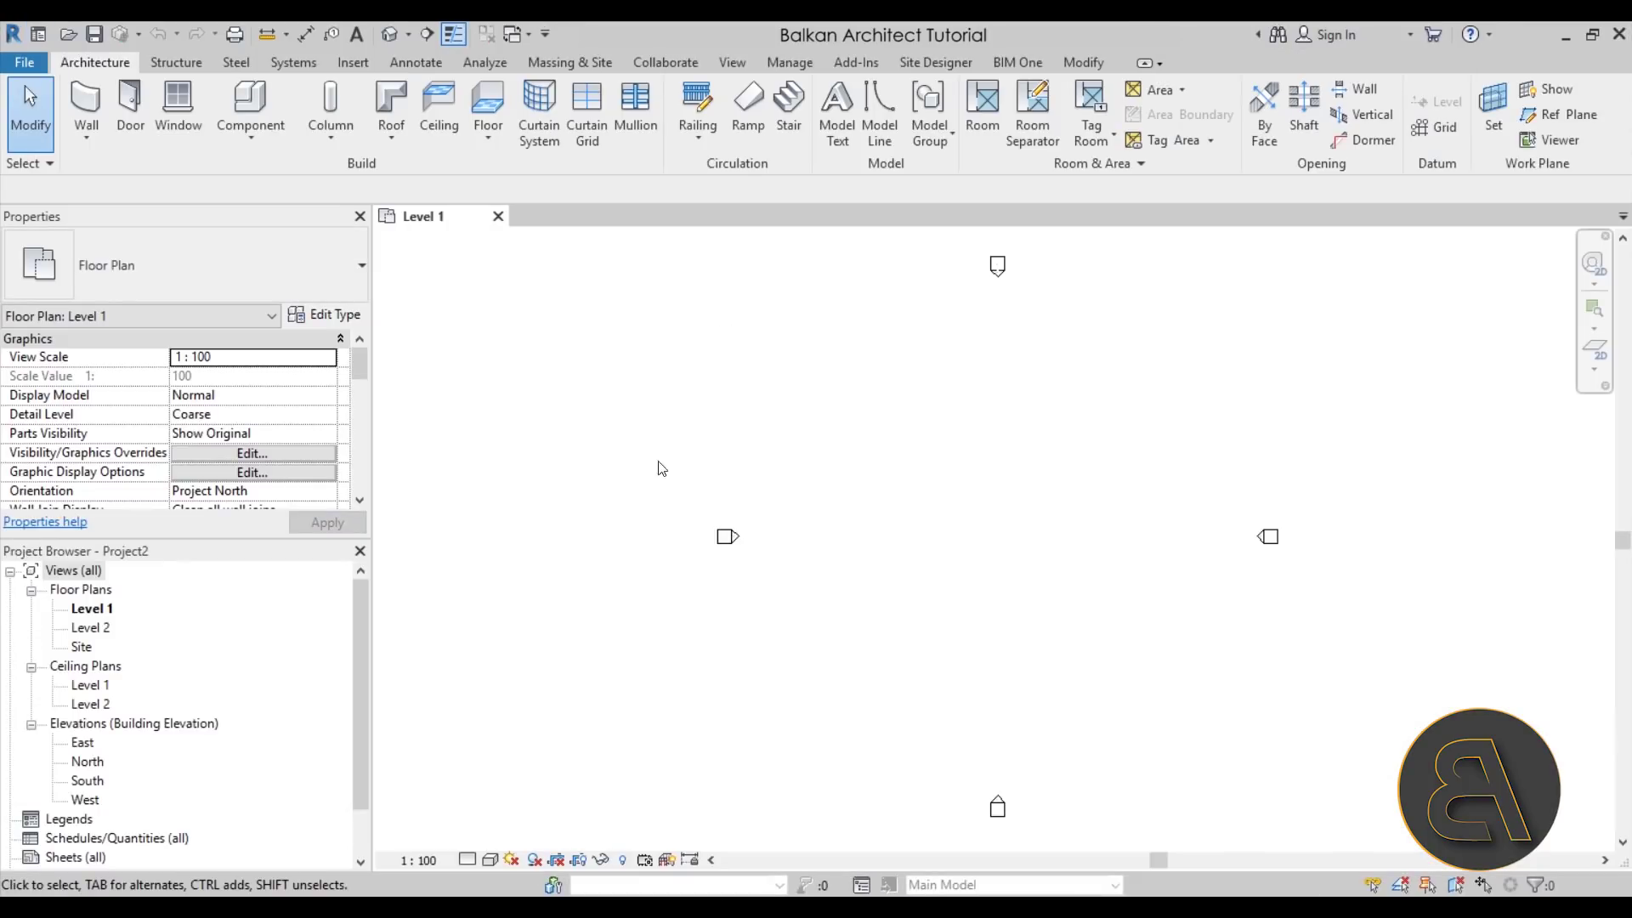
Step: Open the Site floor plan with all four elevation markers in view
{"action": "double_click", "coordinate": [80, 646]}
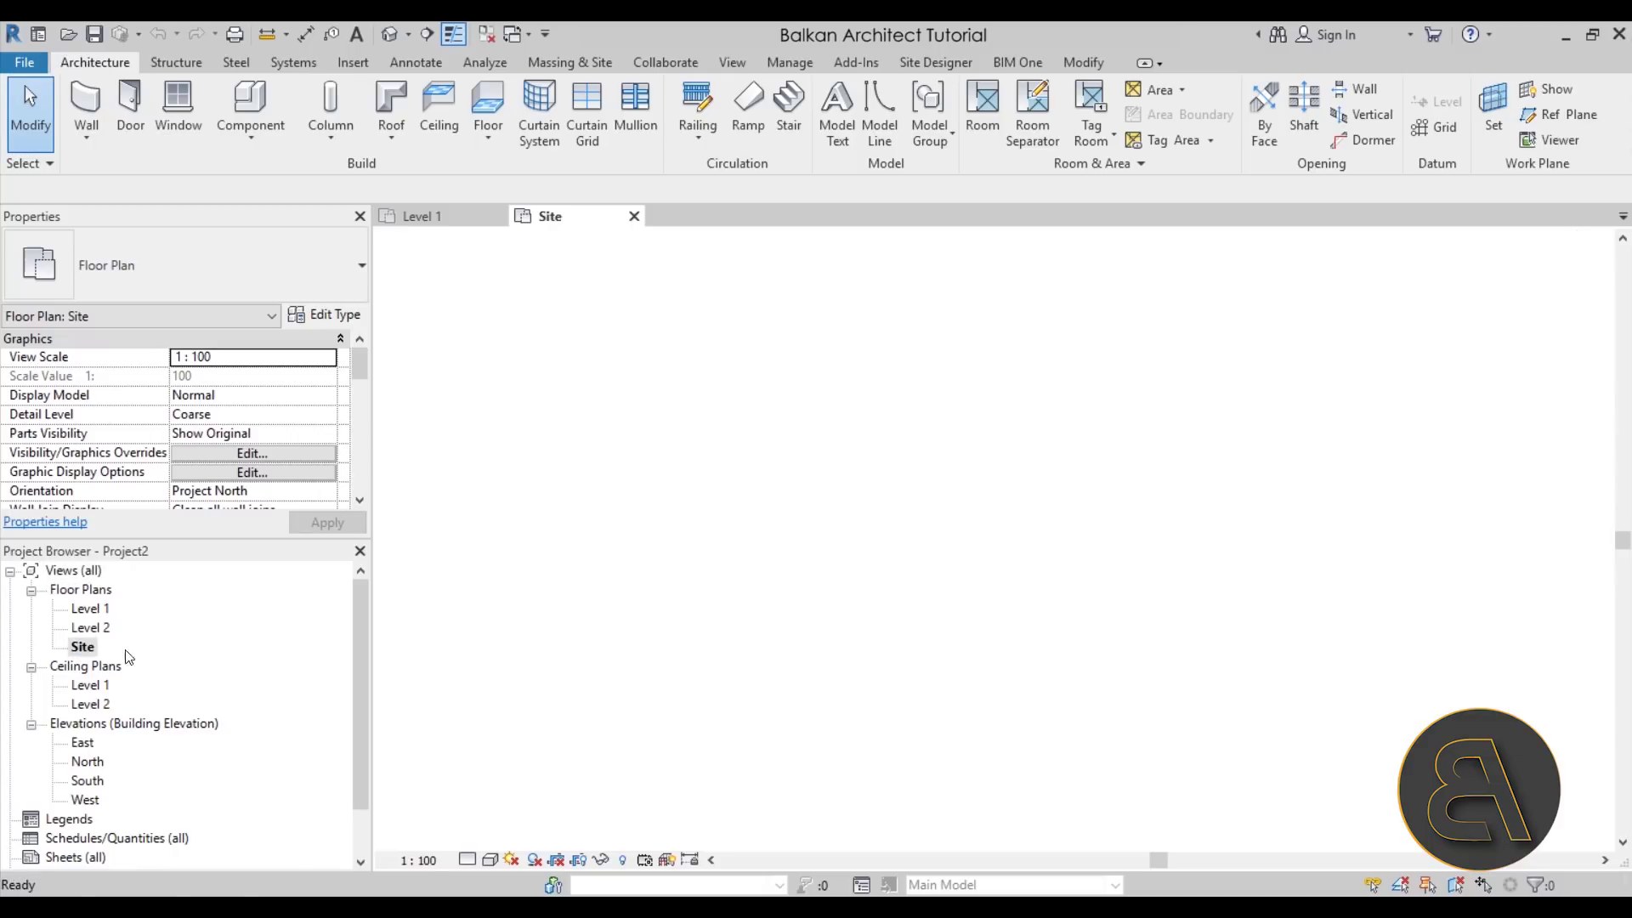
{"action": "scroll", "coordinate": [807, 508], "scroll_direction": "down", "scroll_amount": 2}
{"action": "middle_click_drag", "start_coordinate": [1068, 477], "coordinate": [997, 496]}
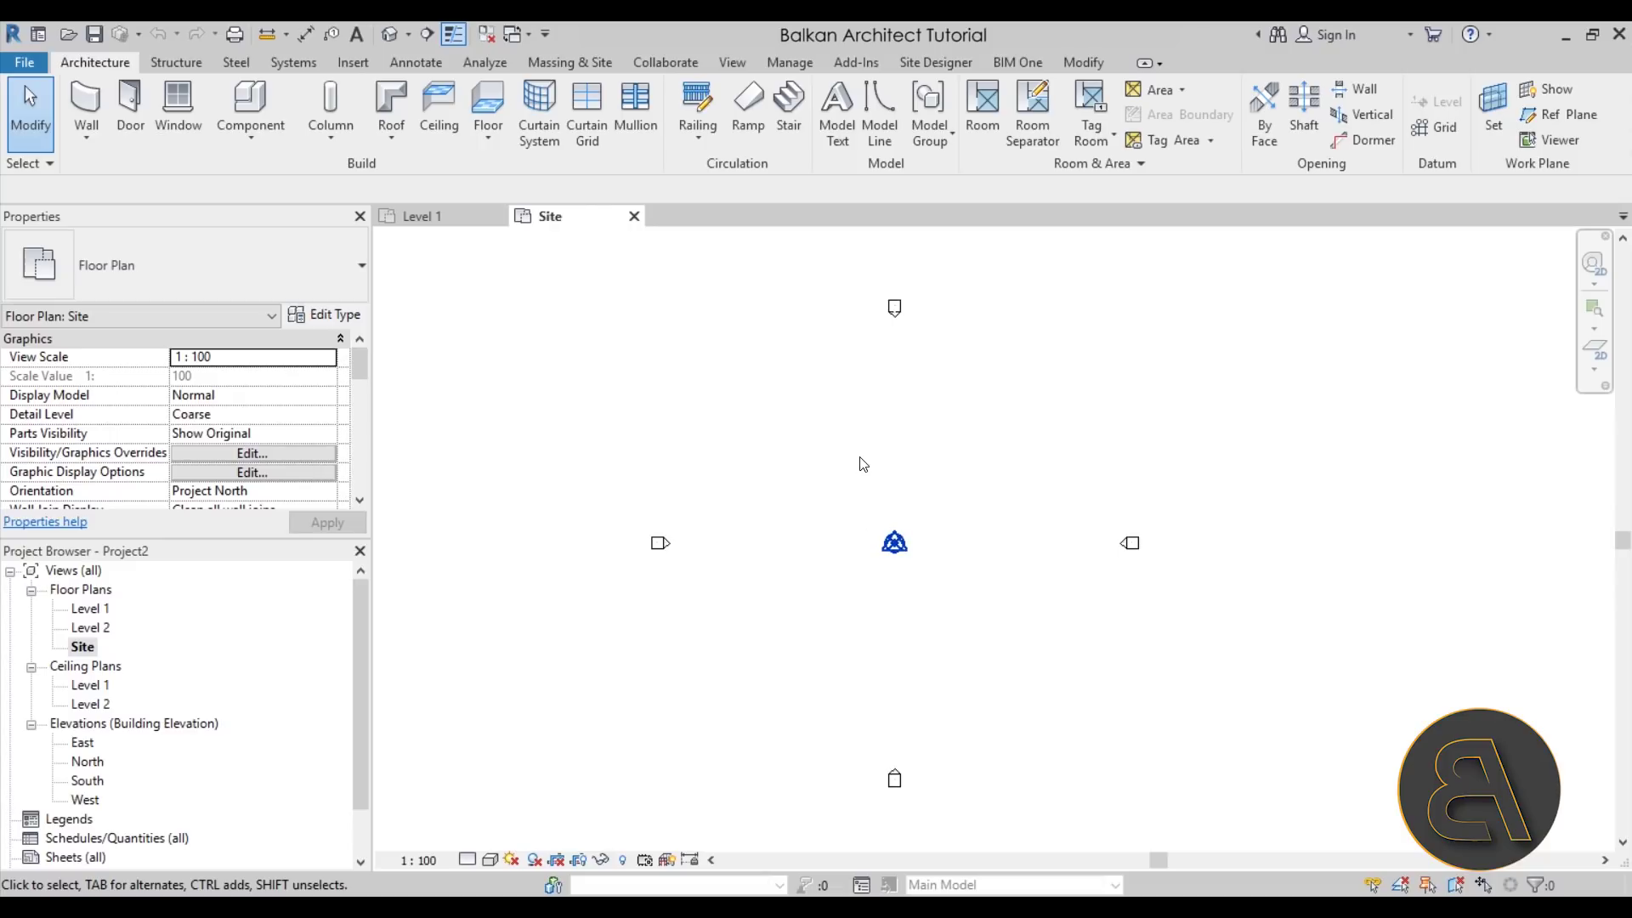
Step: Import the image Map.JPG from the Desktop and place it centred on the base point in the Site plan
{"action": "left_click", "coordinate": [353, 63]}
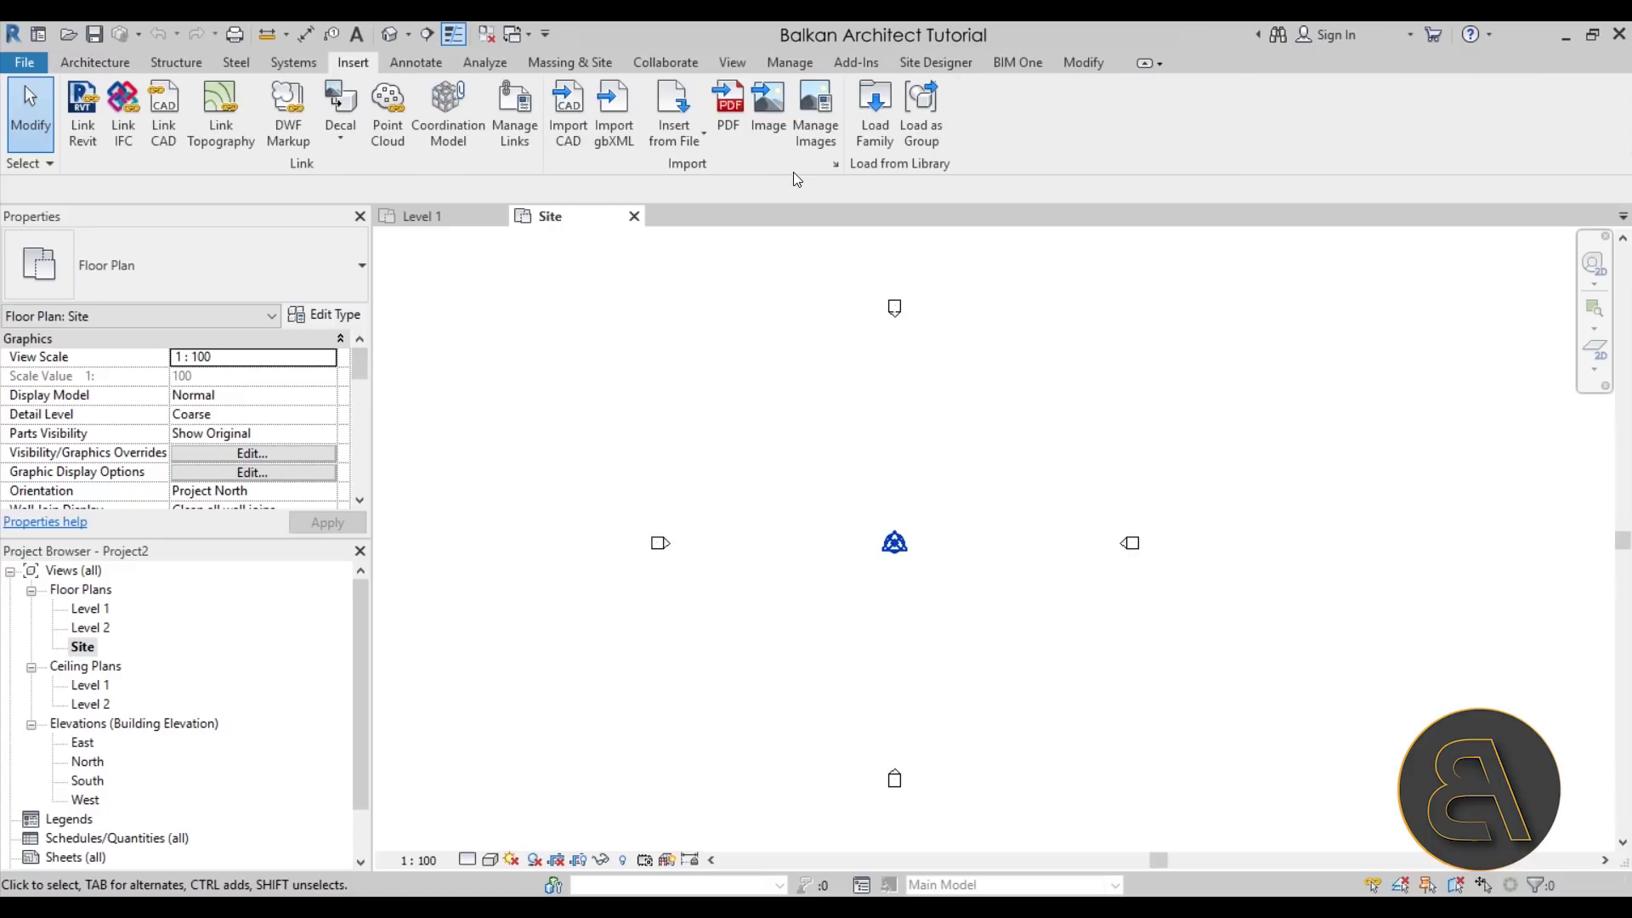
{"action": "left_click", "coordinate": [770, 128]}
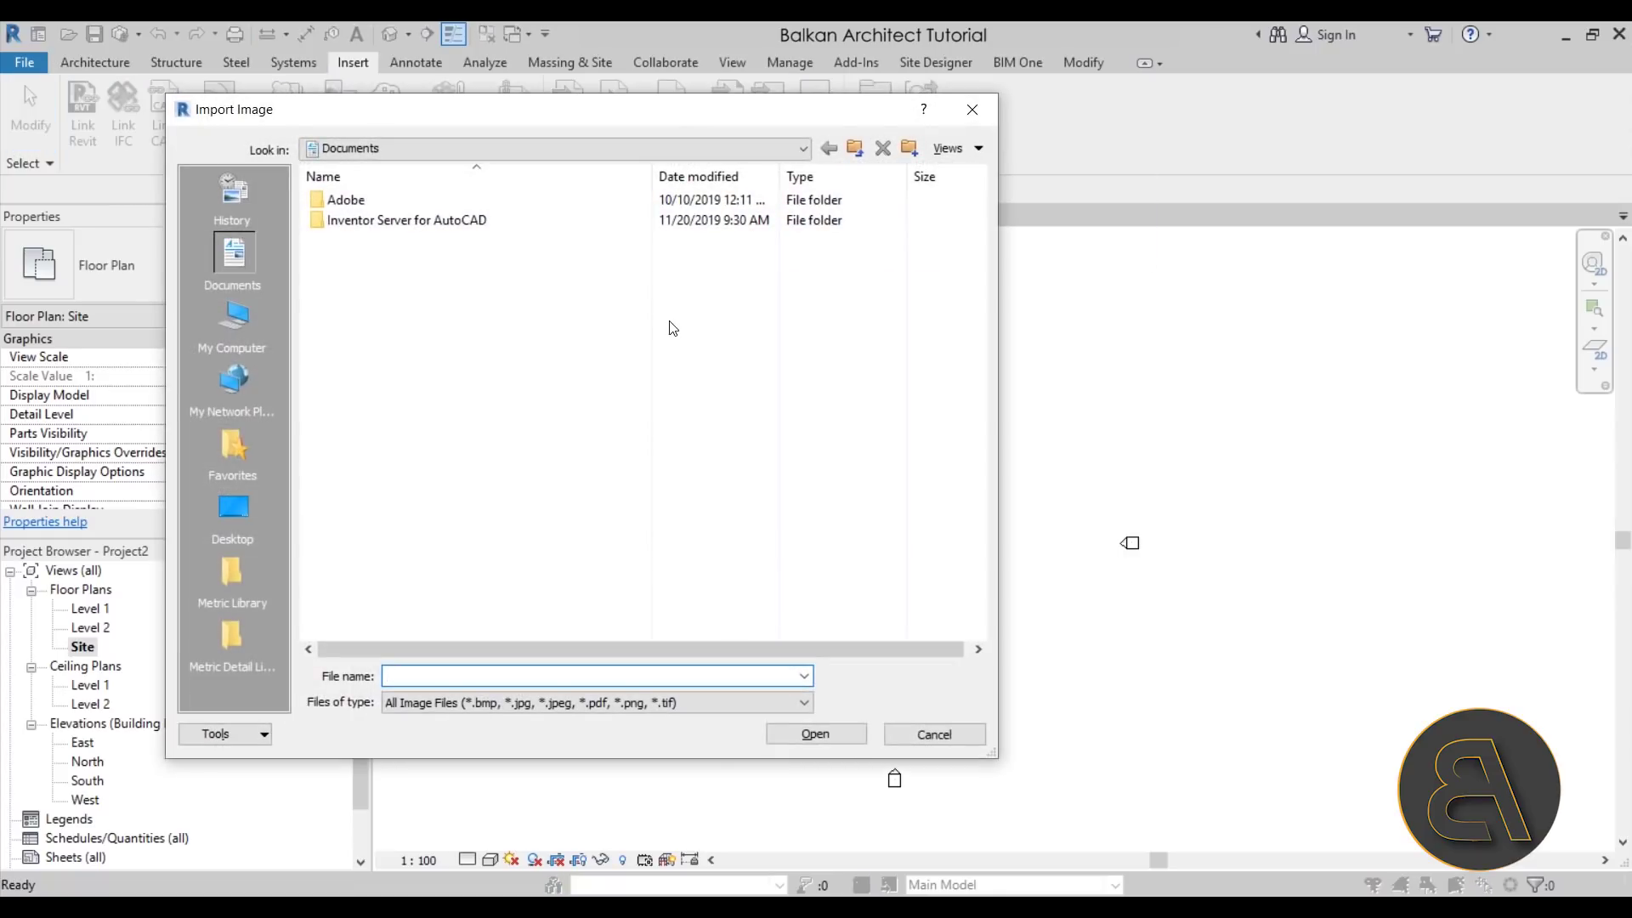
{"action": "left_click", "coordinate": [235, 524]}
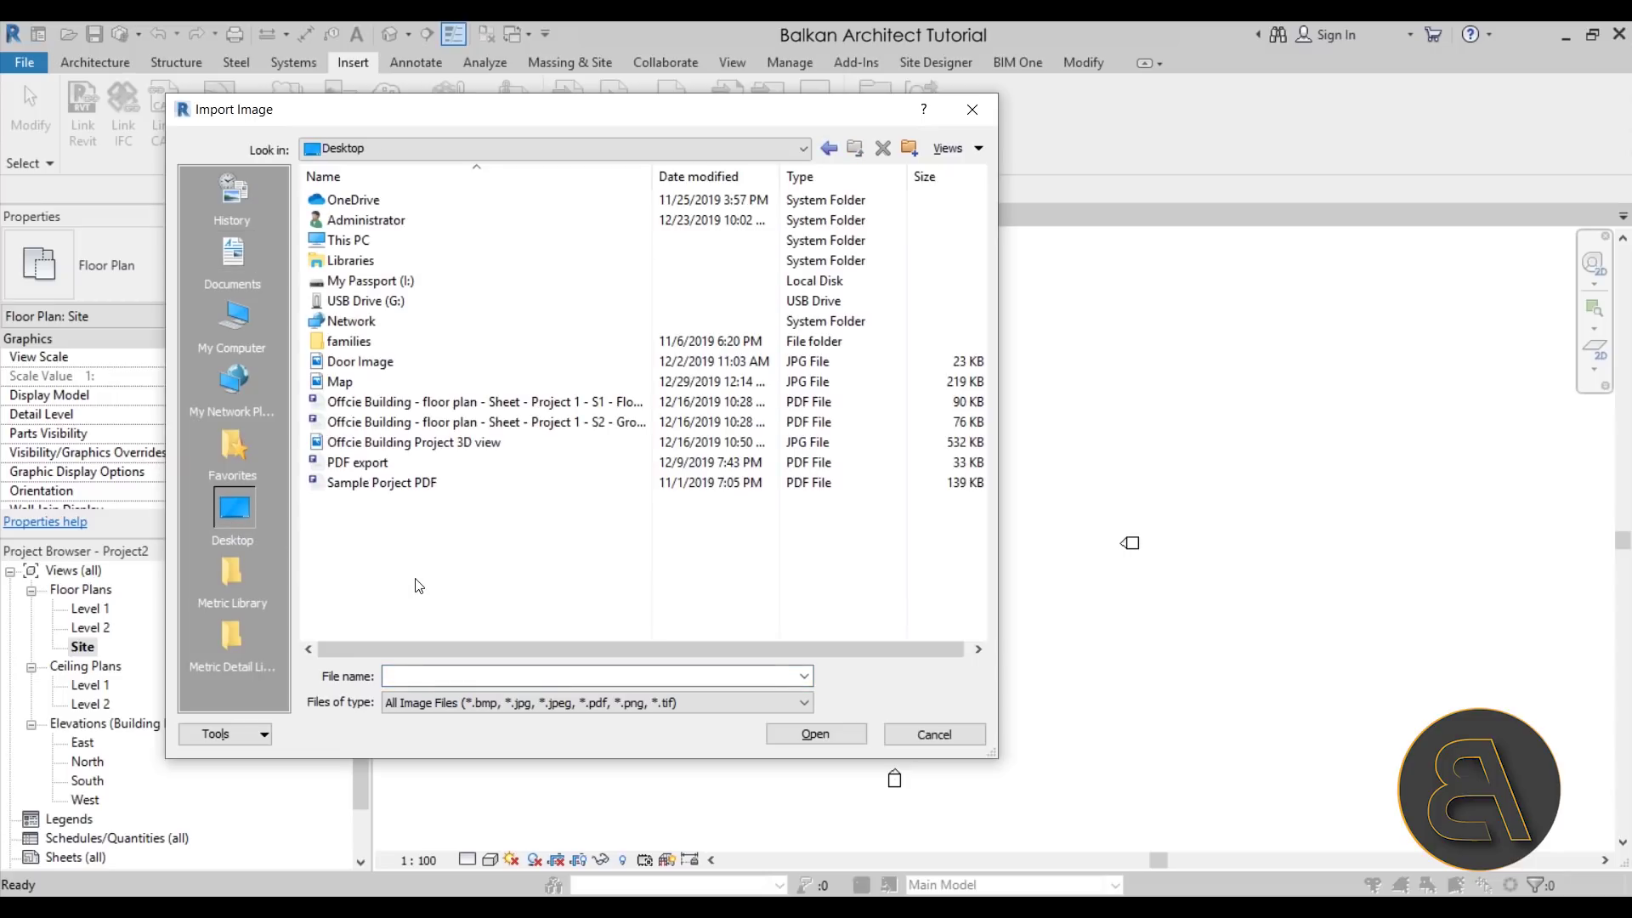
{"action": "left_click", "coordinate": [476, 382]}
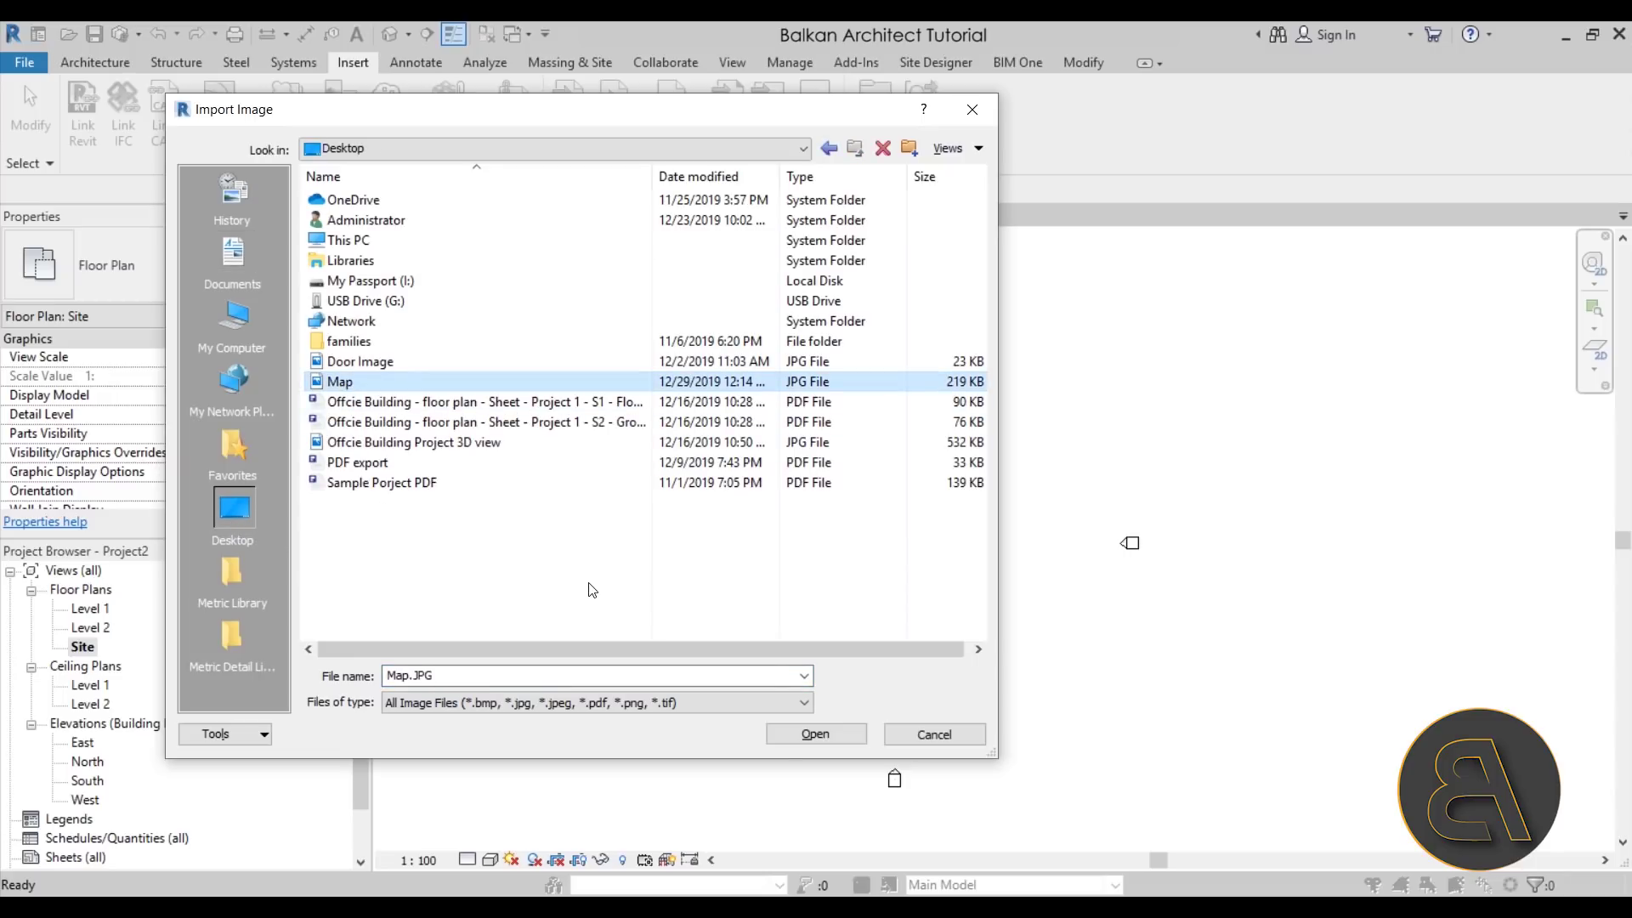
{"action": "left_click", "coordinate": [813, 736]}
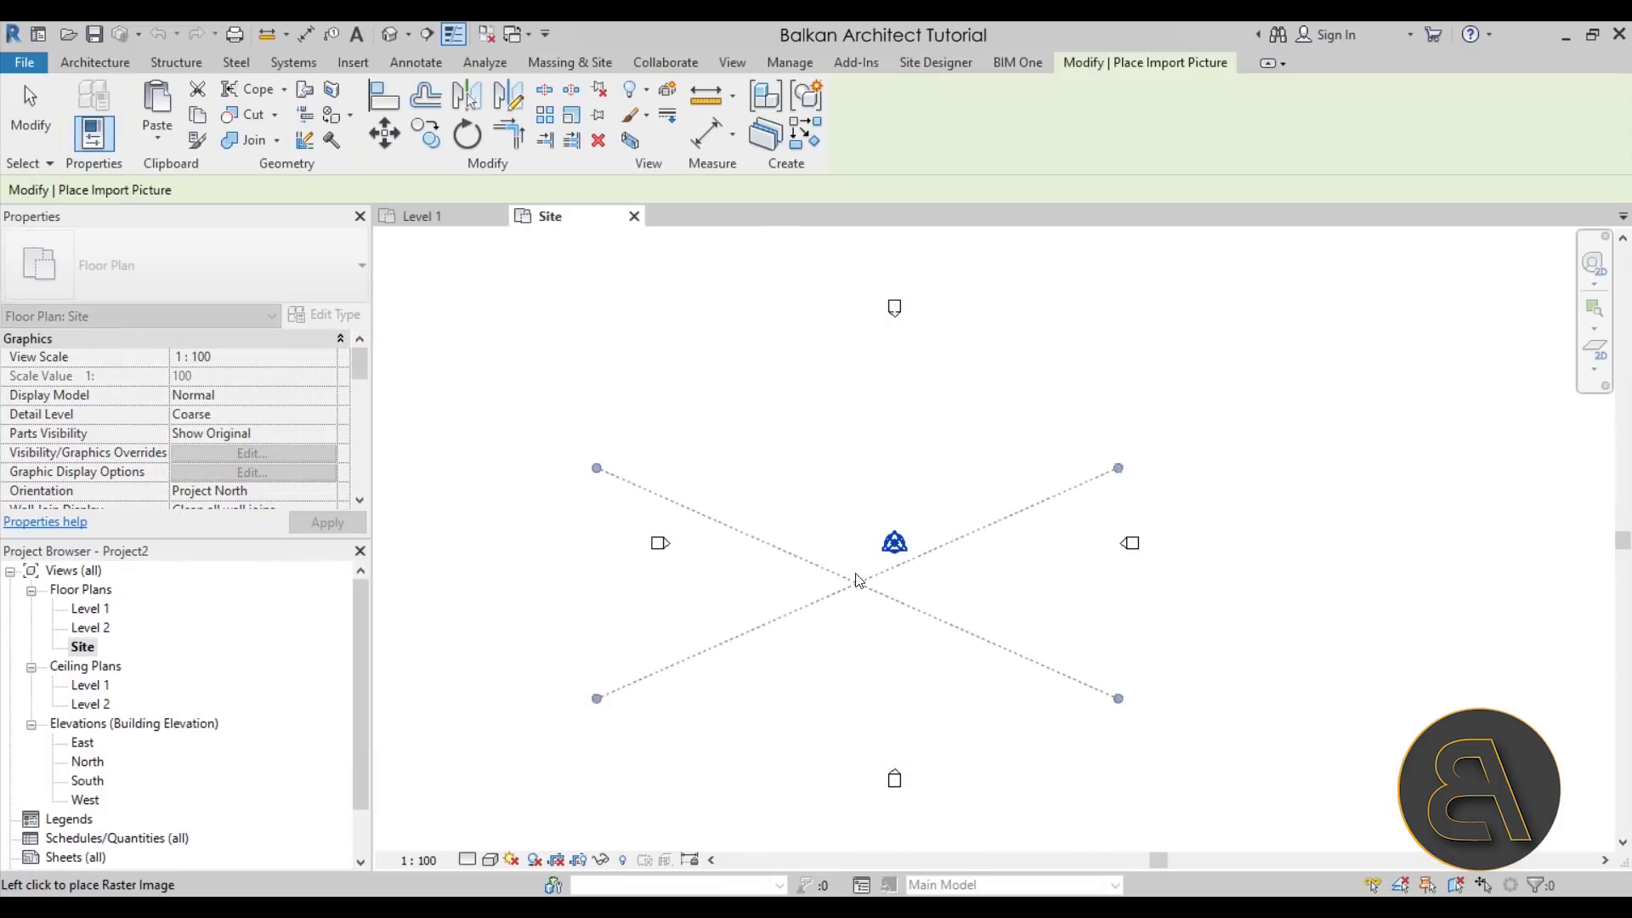
{"action": "left_click", "coordinate": [896, 548]}
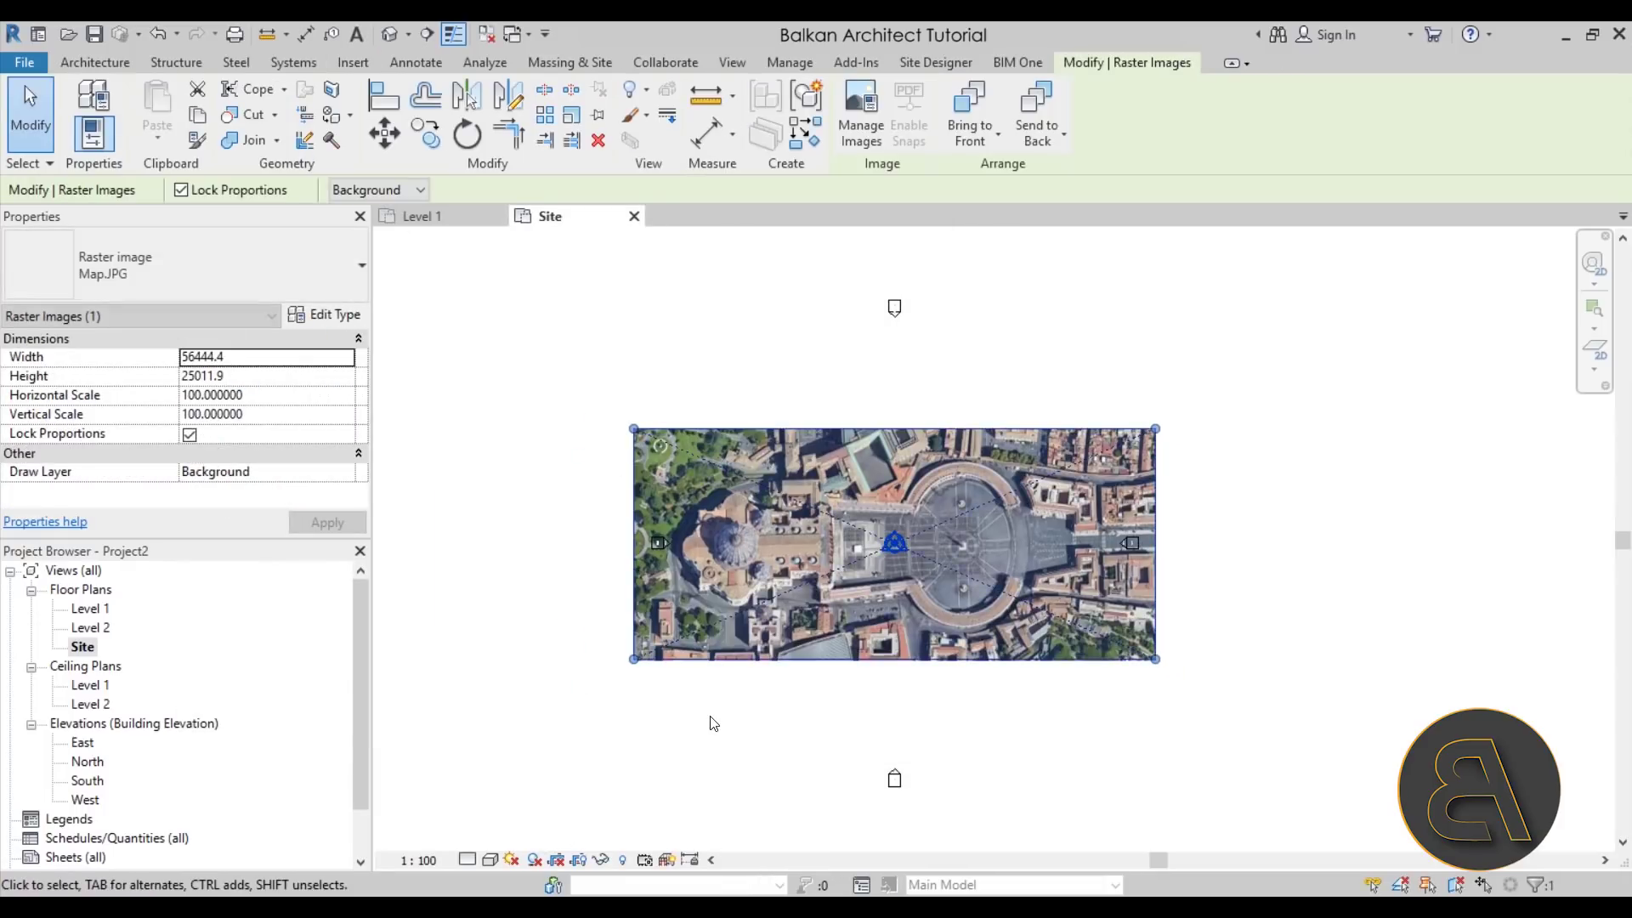
Step: Move the map image so the obelisk at the centre of St. Peter's Square lies roughly on the base point
{"action": "left_click", "coordinate": [706, 724]}
{"action": "left_click", "coordinate": [901, 650]}
{"action": "left_click_drag", "start_coordinate": [901, 650], "coordinate": [813, 650]}
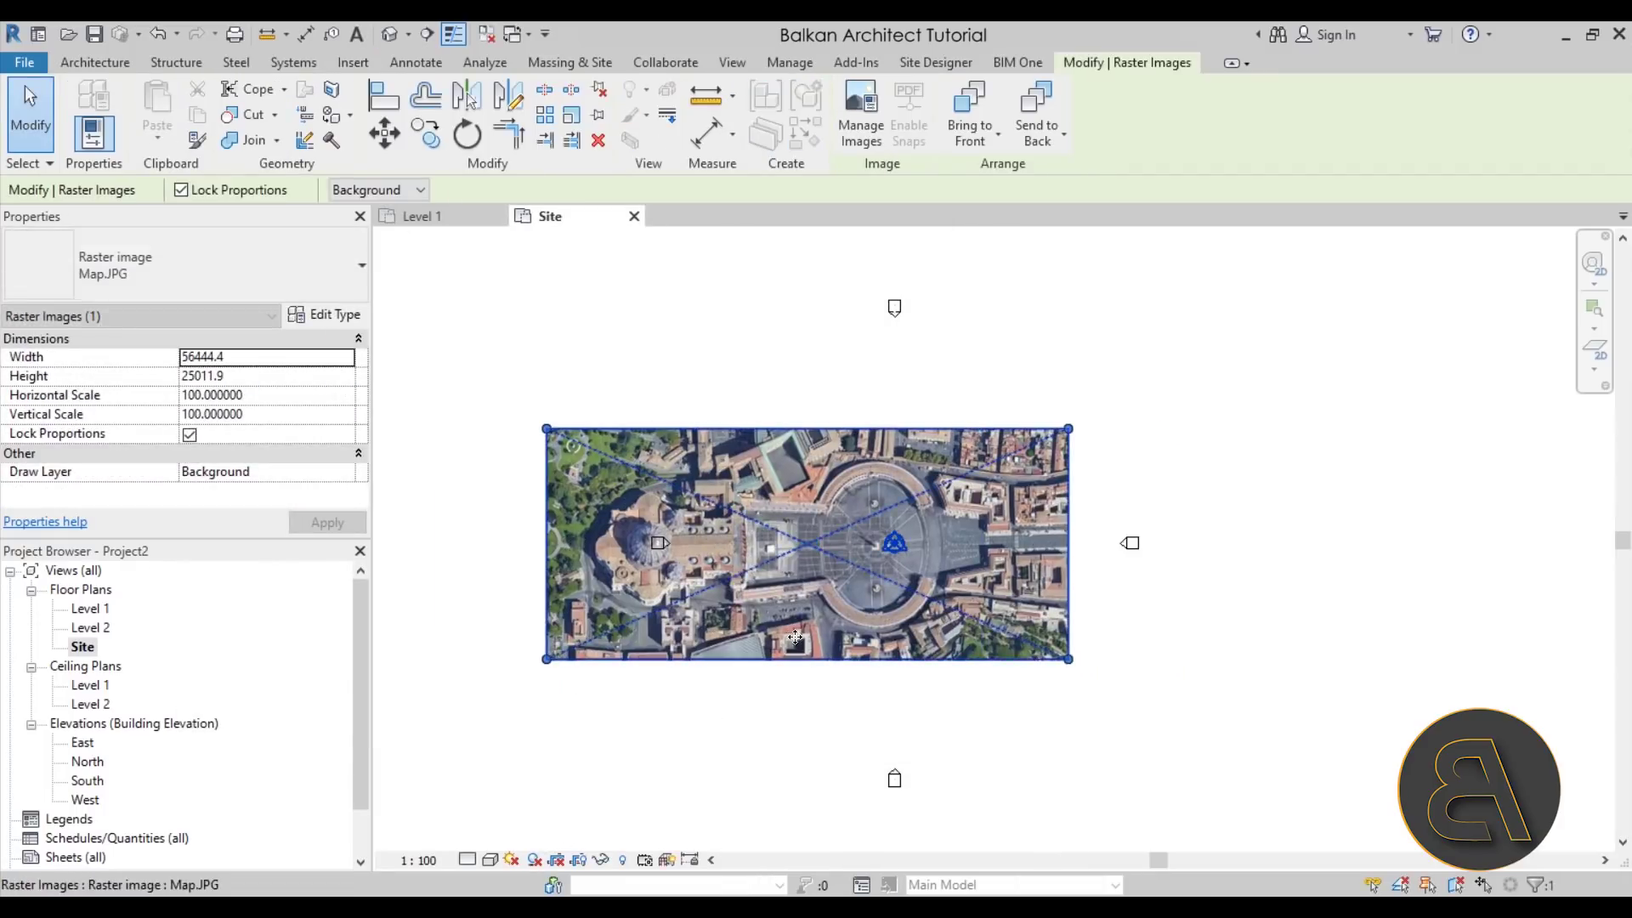
{"action": "left_click", "coordinate": [816, 685]}
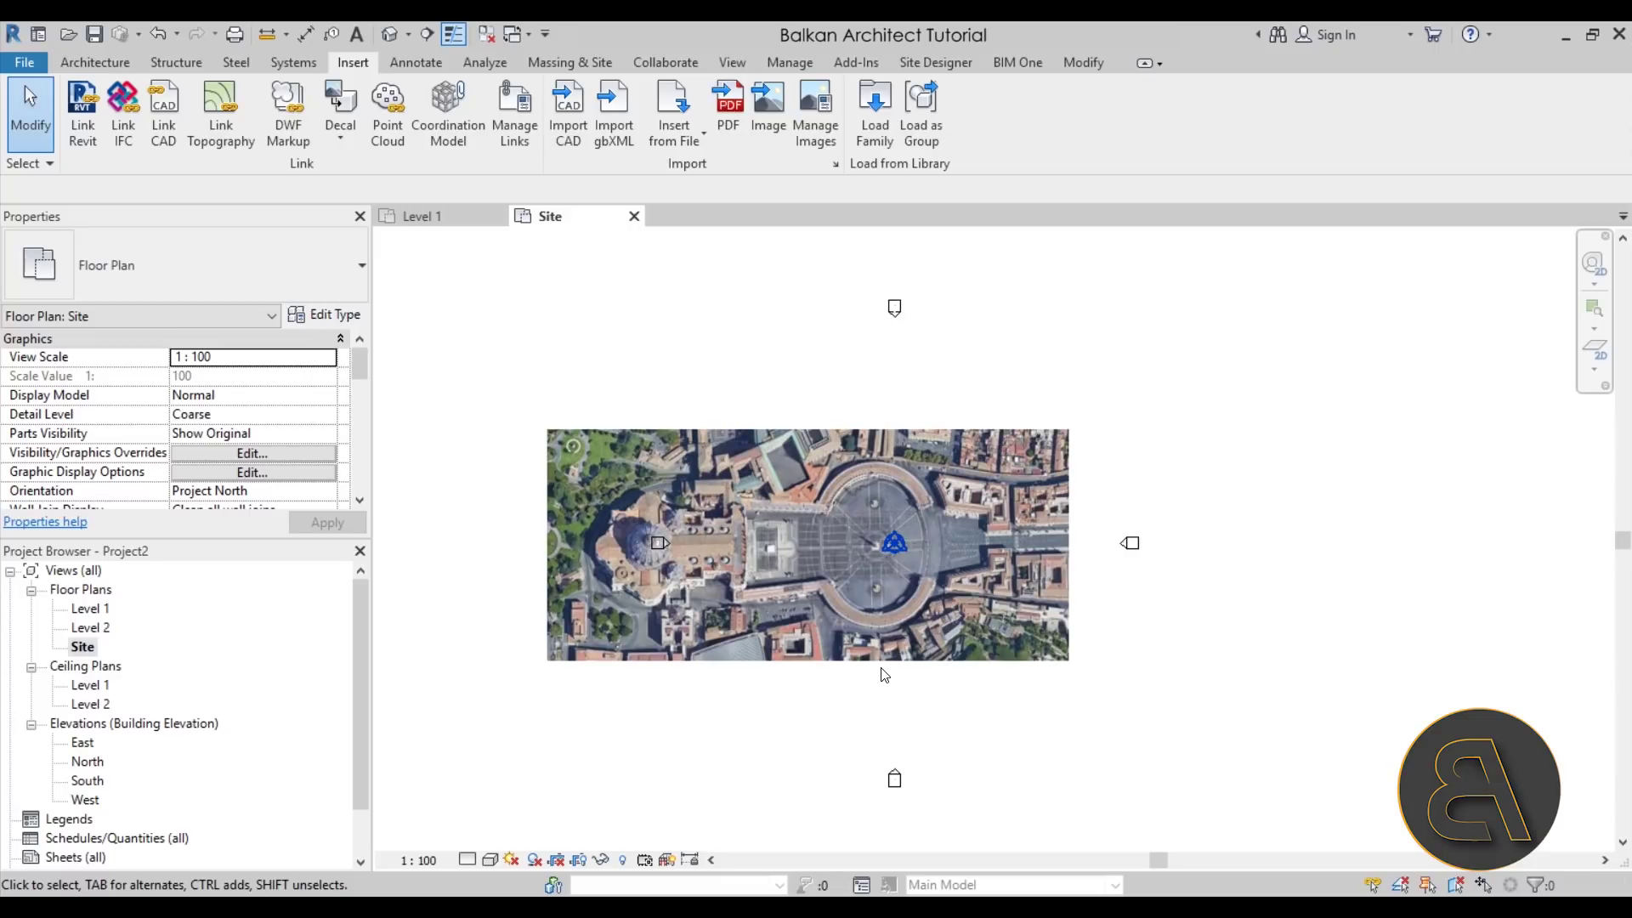
{"action": "scroll", "coordinate": [924, 416], "scroll_direction": "up", "scroll_amount": 3}
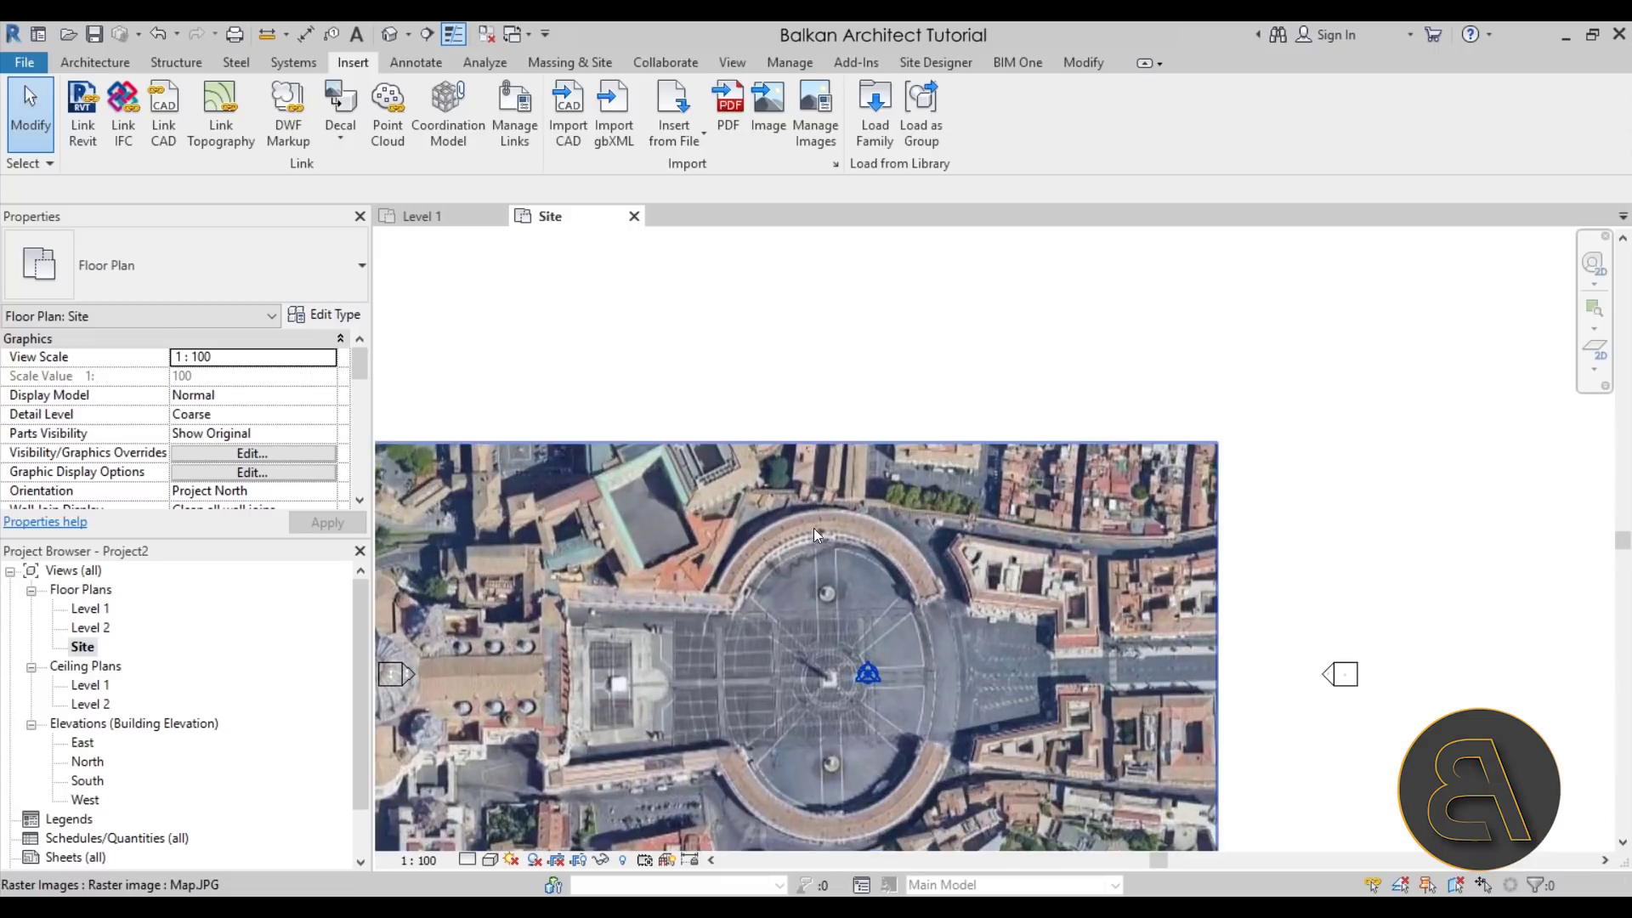
{"action": "scroll", "coordinate": [819, 453], "scroll_direction": "down", "scroll_amount": 1}
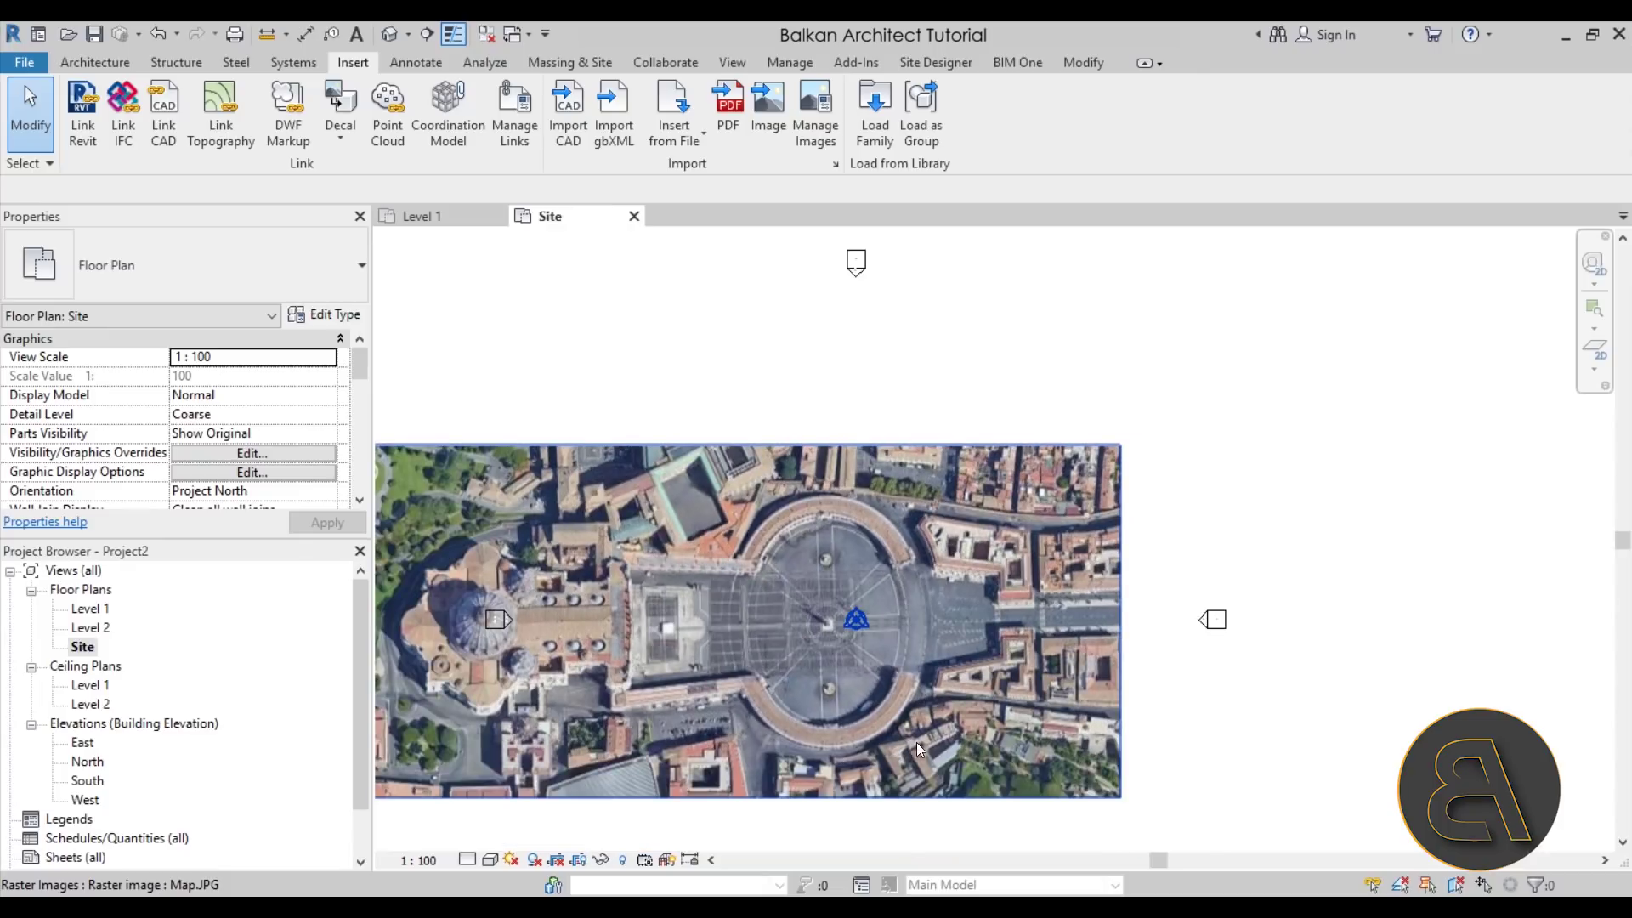
{"action": "left_click_drag", "start_coordinate": [787, 656], "coordinate": [826, 646]}
Step: Start a graphical Scale of the map image with its origin on the southern colonnade's outer edge
{"action": "scroll", "coordinate": [864, 384], "scroll_direction": "down", "scroll_amount": 1}
{"action": "scroll", "coordinate": [858, 408], "scroll_direction": "up", "scroll_amount": 1}
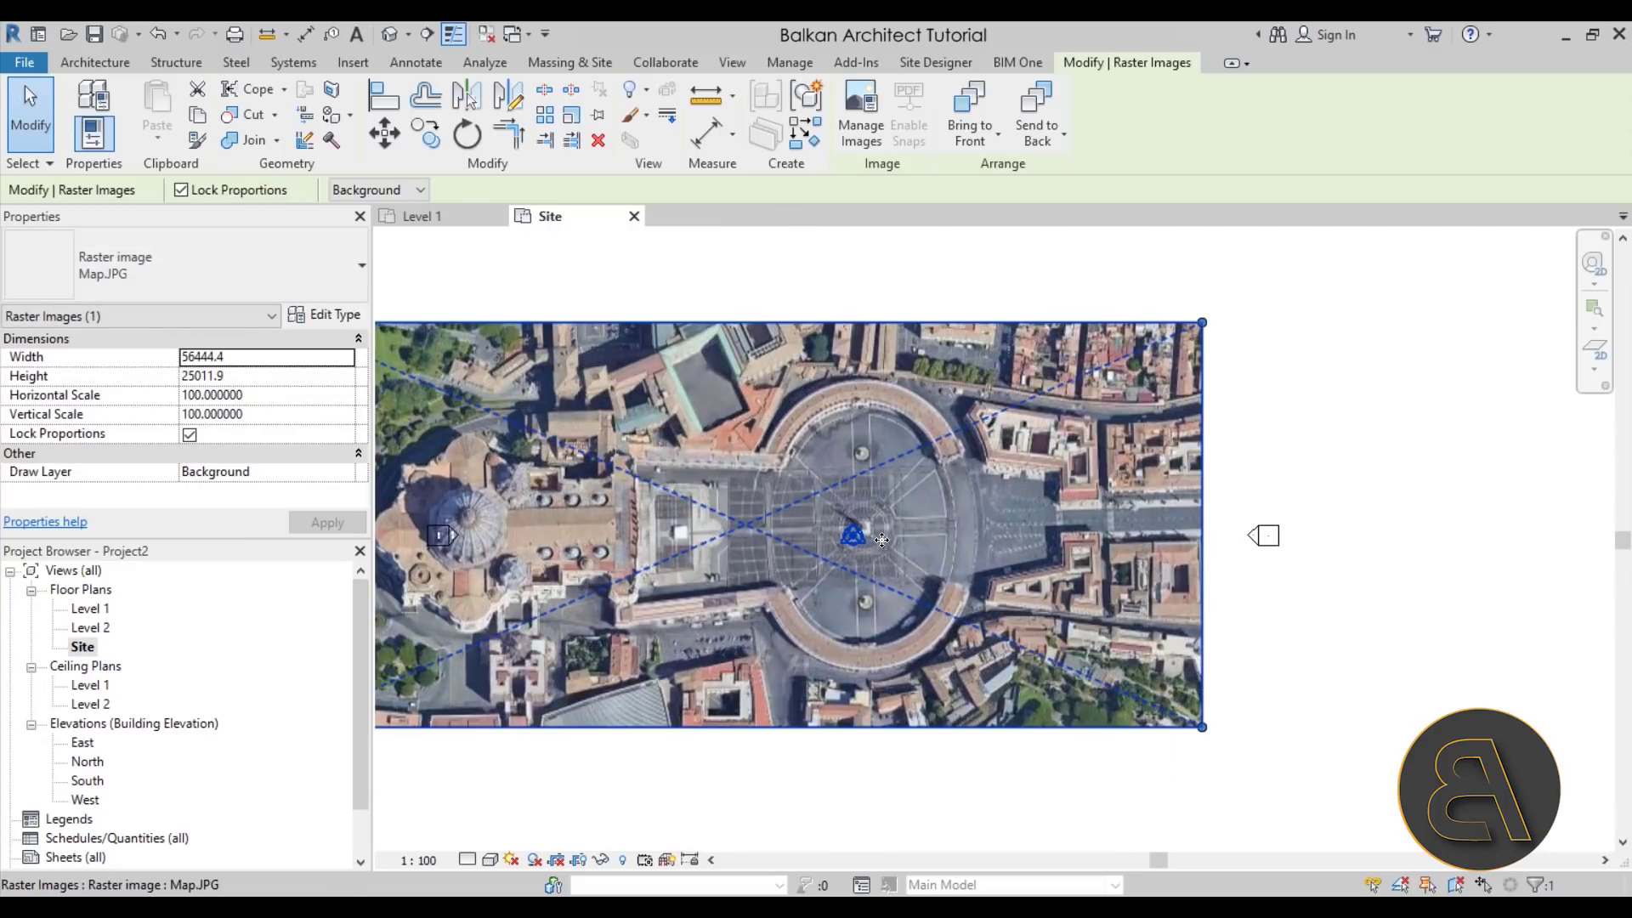
{"action": "scroll", "coordinate": [869, 449], "scroll_direction": "down", "scroll_amount": 2}
{"action": "scroll", "coordinate": [875, 514], "scroll_direction": "down", "scroll_amount": 2}
{"action": "scroll", "coordinate": [888, 506], "scroll_direction": "up", "scroll_amount": 2}
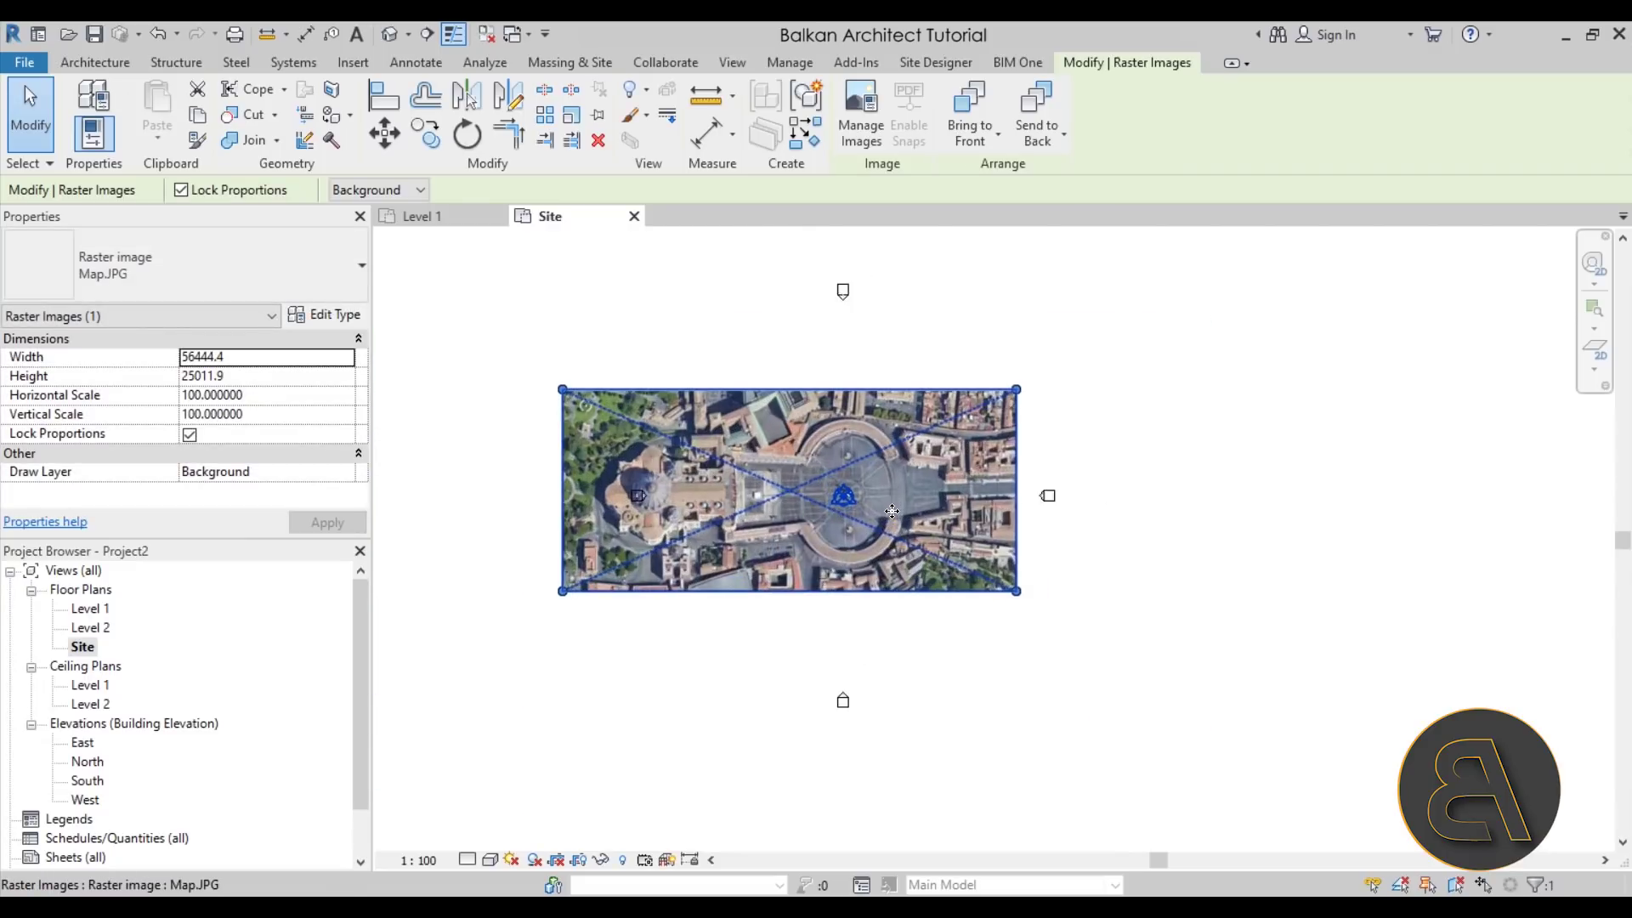
{"action": "scroll", "coordinate": [885, 511], "scroll_direction": "up", "scroll_amount": 1}
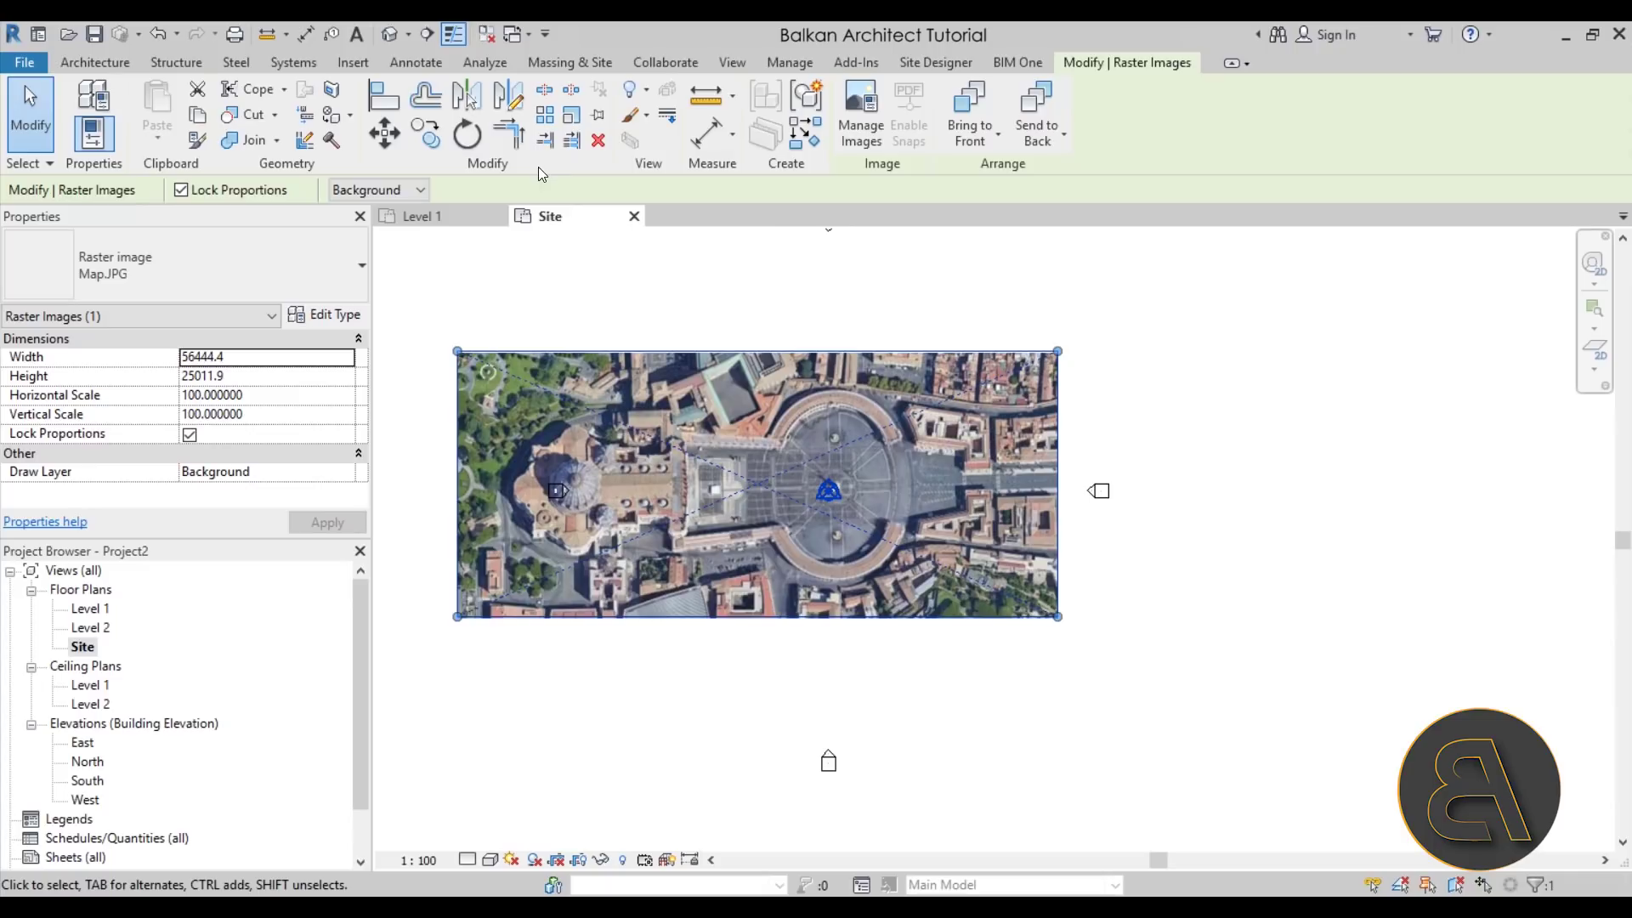
{"action": "left_click", "coordinate": [566, 119]}
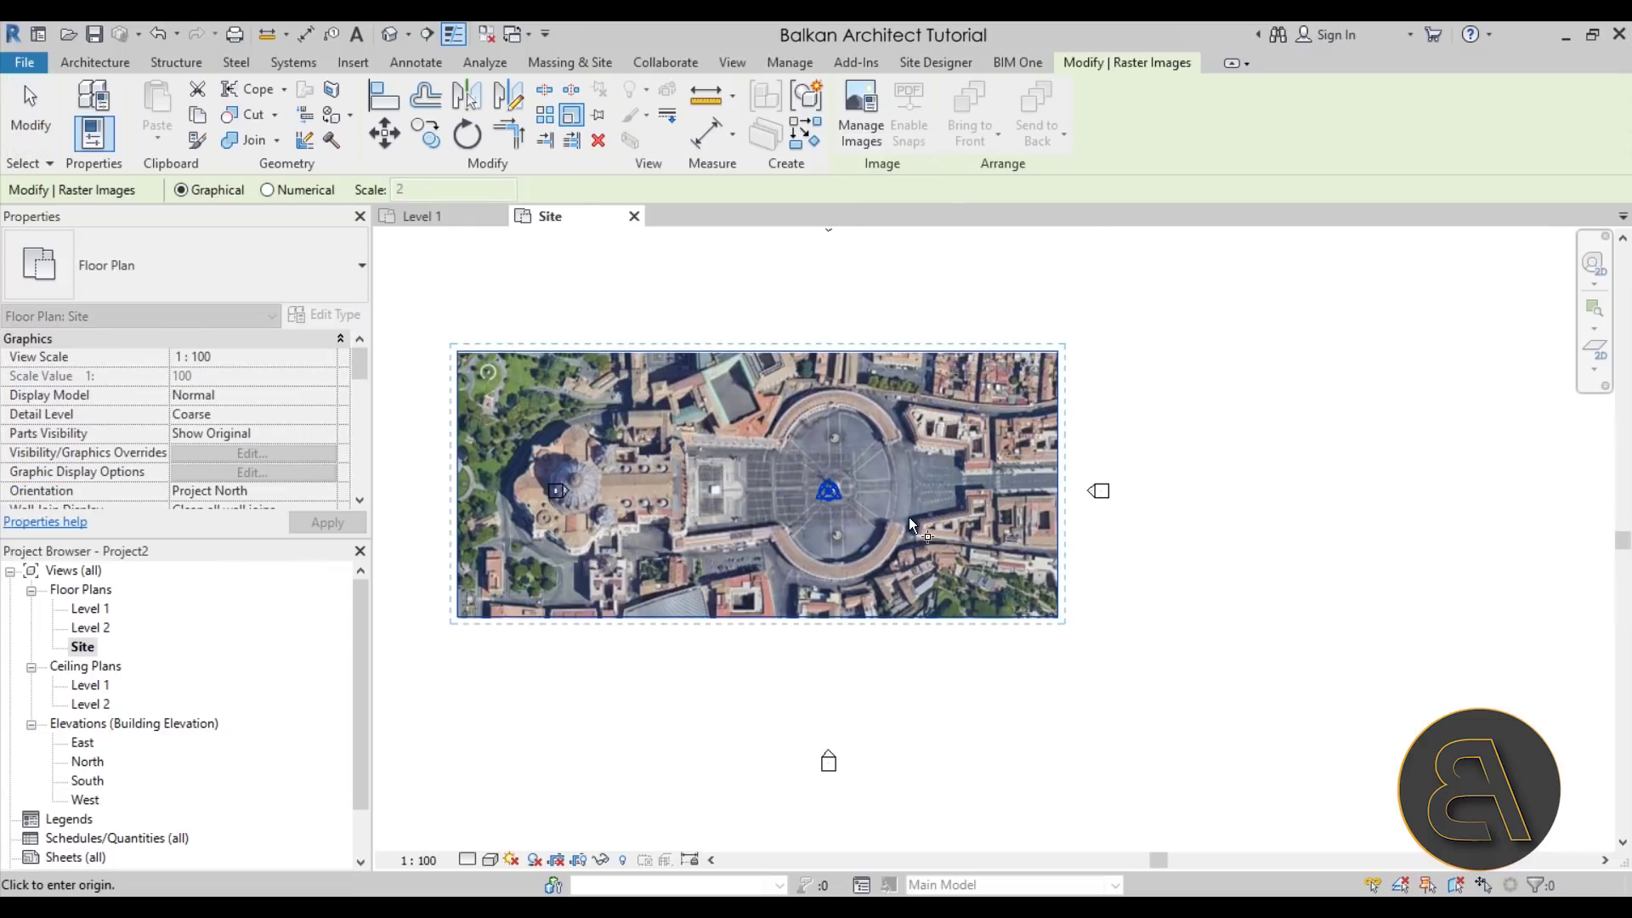
{"action": "scroll", "coordinate": [887, 553], "scroll_direction": "up", "scroll_amount": 5}
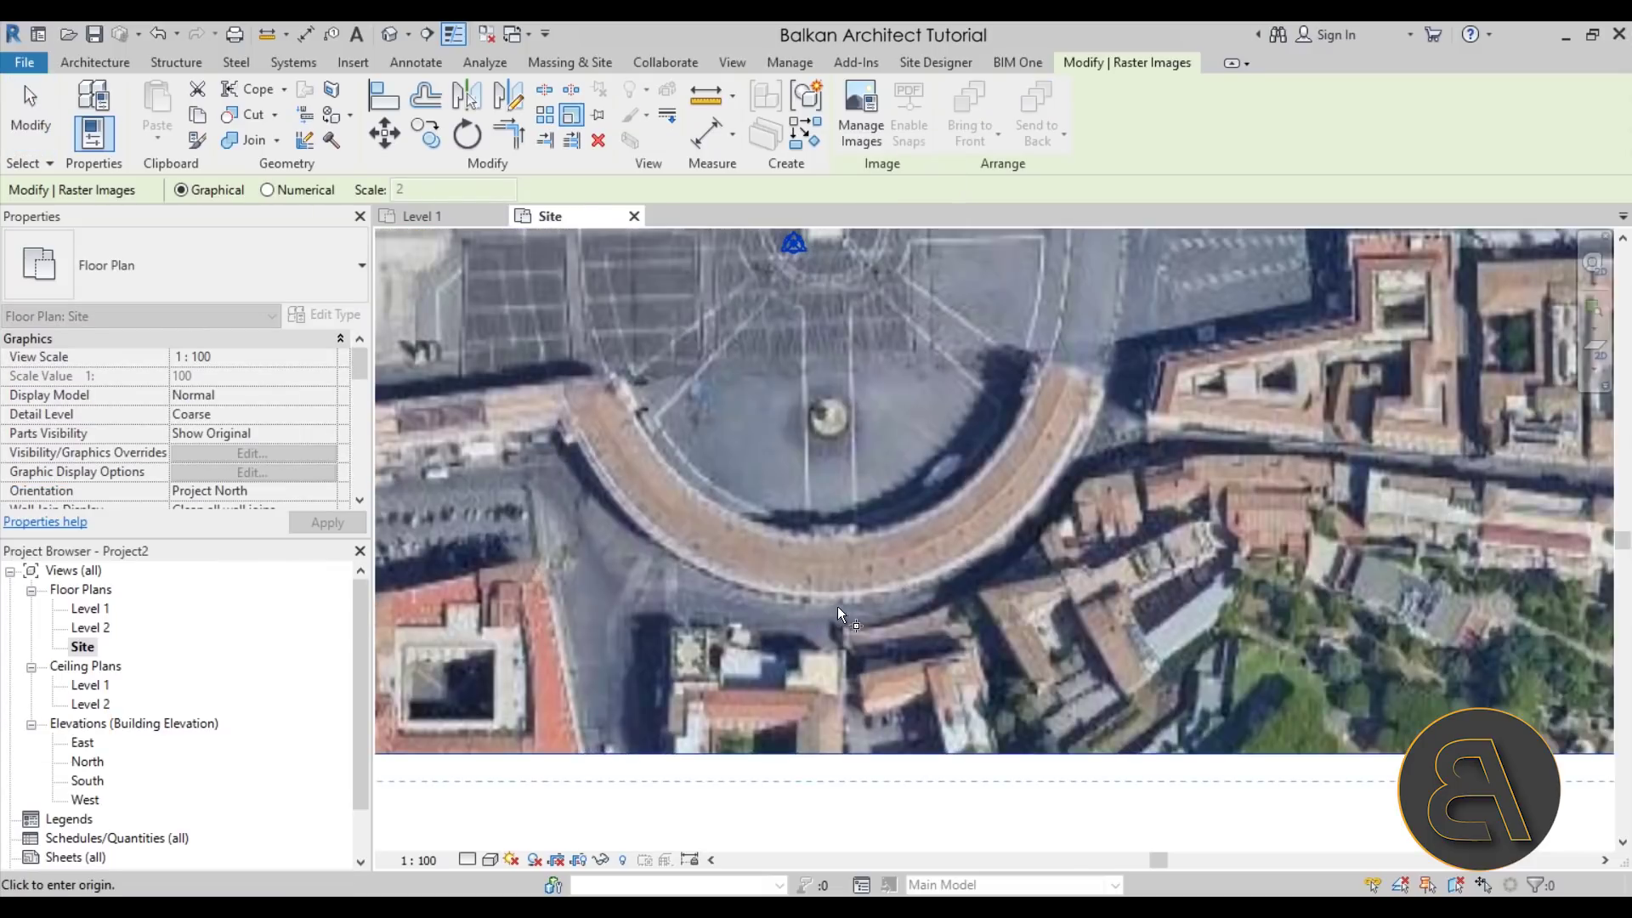
{"action": "scroll", "coordinate": [839, 605], "scroll_direction": "up", "scroll_amount": 3}
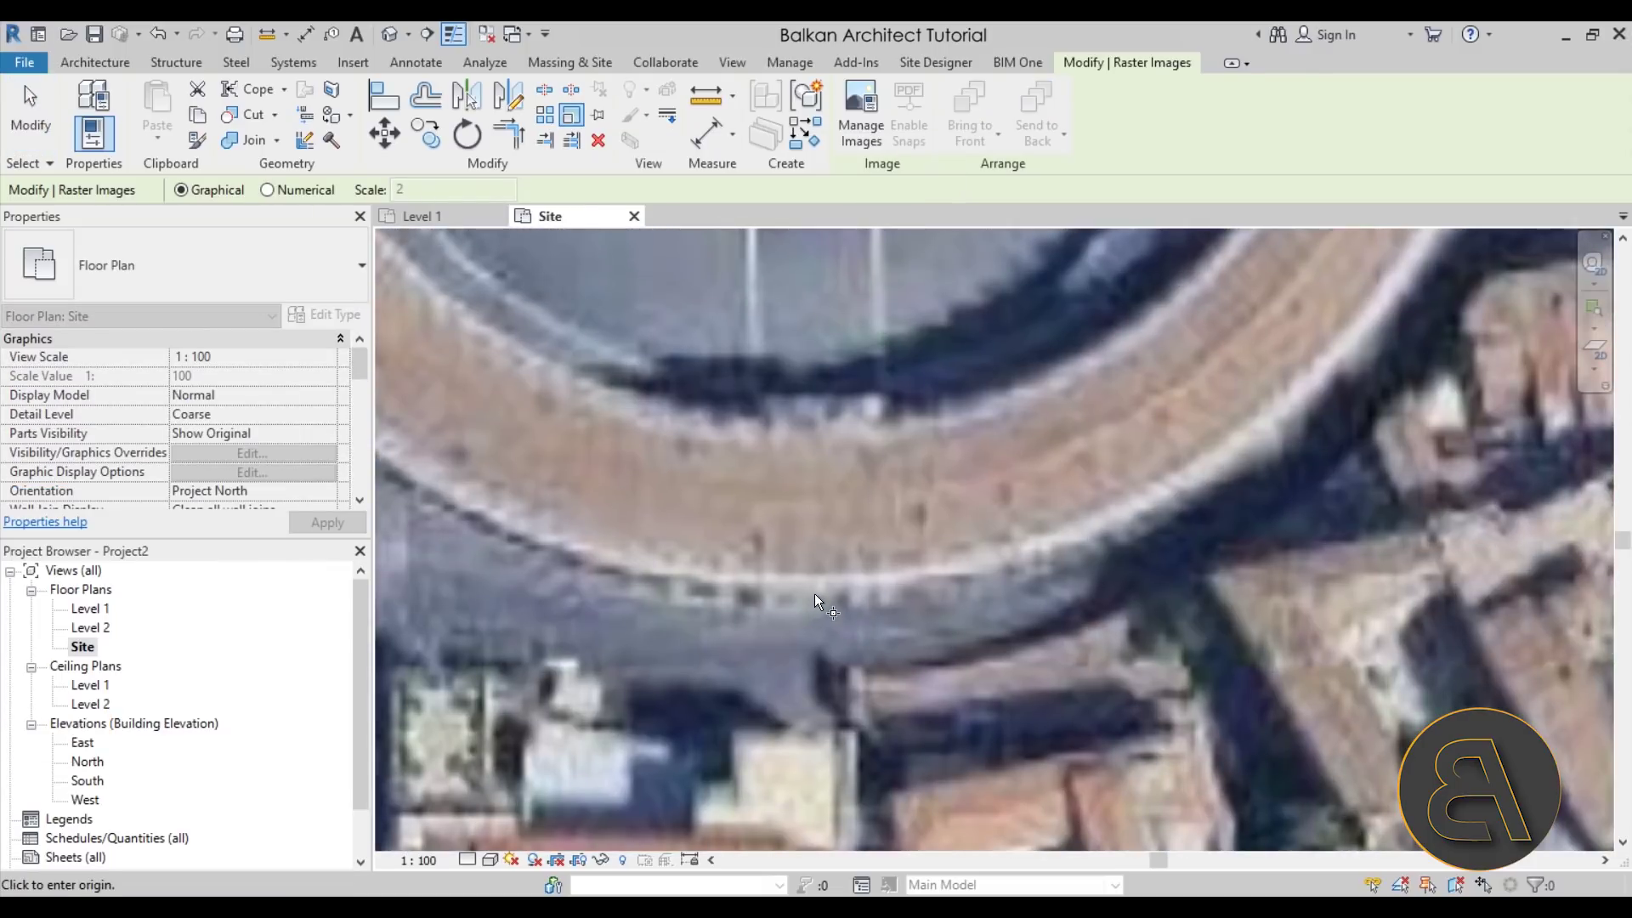
{"action": "left_click", "coordinate": [801, 593]}
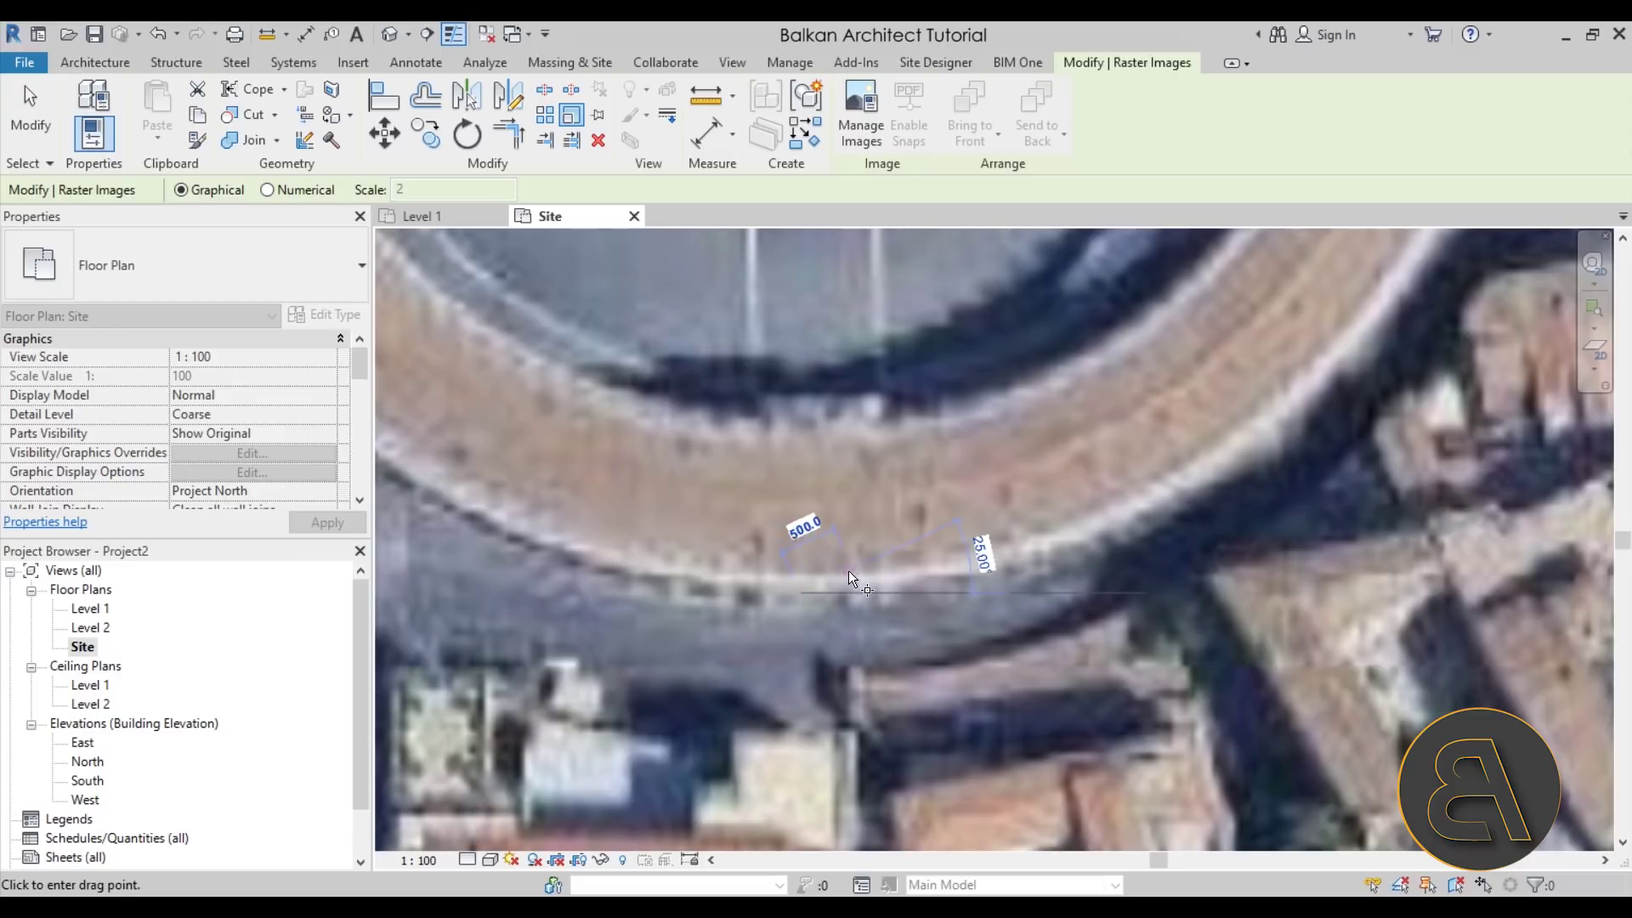
Step: Set the image's scale reference point on the northern colonnade's outer edge, vertically above the origin
{"action": "scroll", "coordinate": [799, 563], "scroll_direction": "down", "scroll_amount": 5}
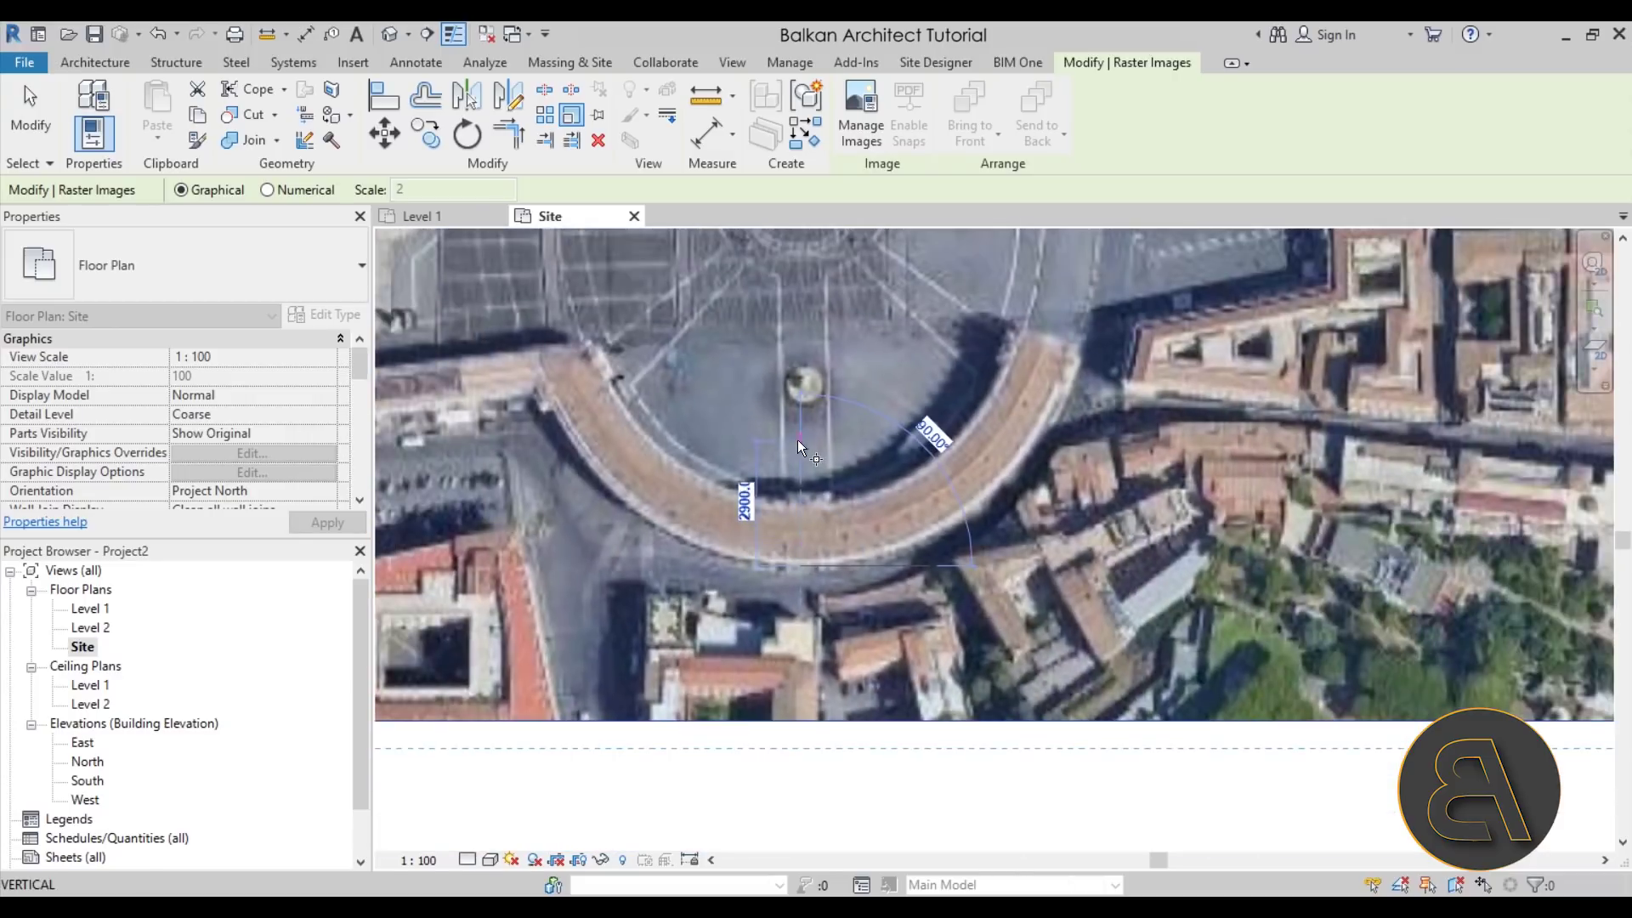
{"action": "middle_click_drag", "start_coordinate": [799, 353], "coordinate": [782, 534]}
{"action": "scroll", "coordinate": [769, 510], "scroll_direction": "up", "scroll_amount": 4}
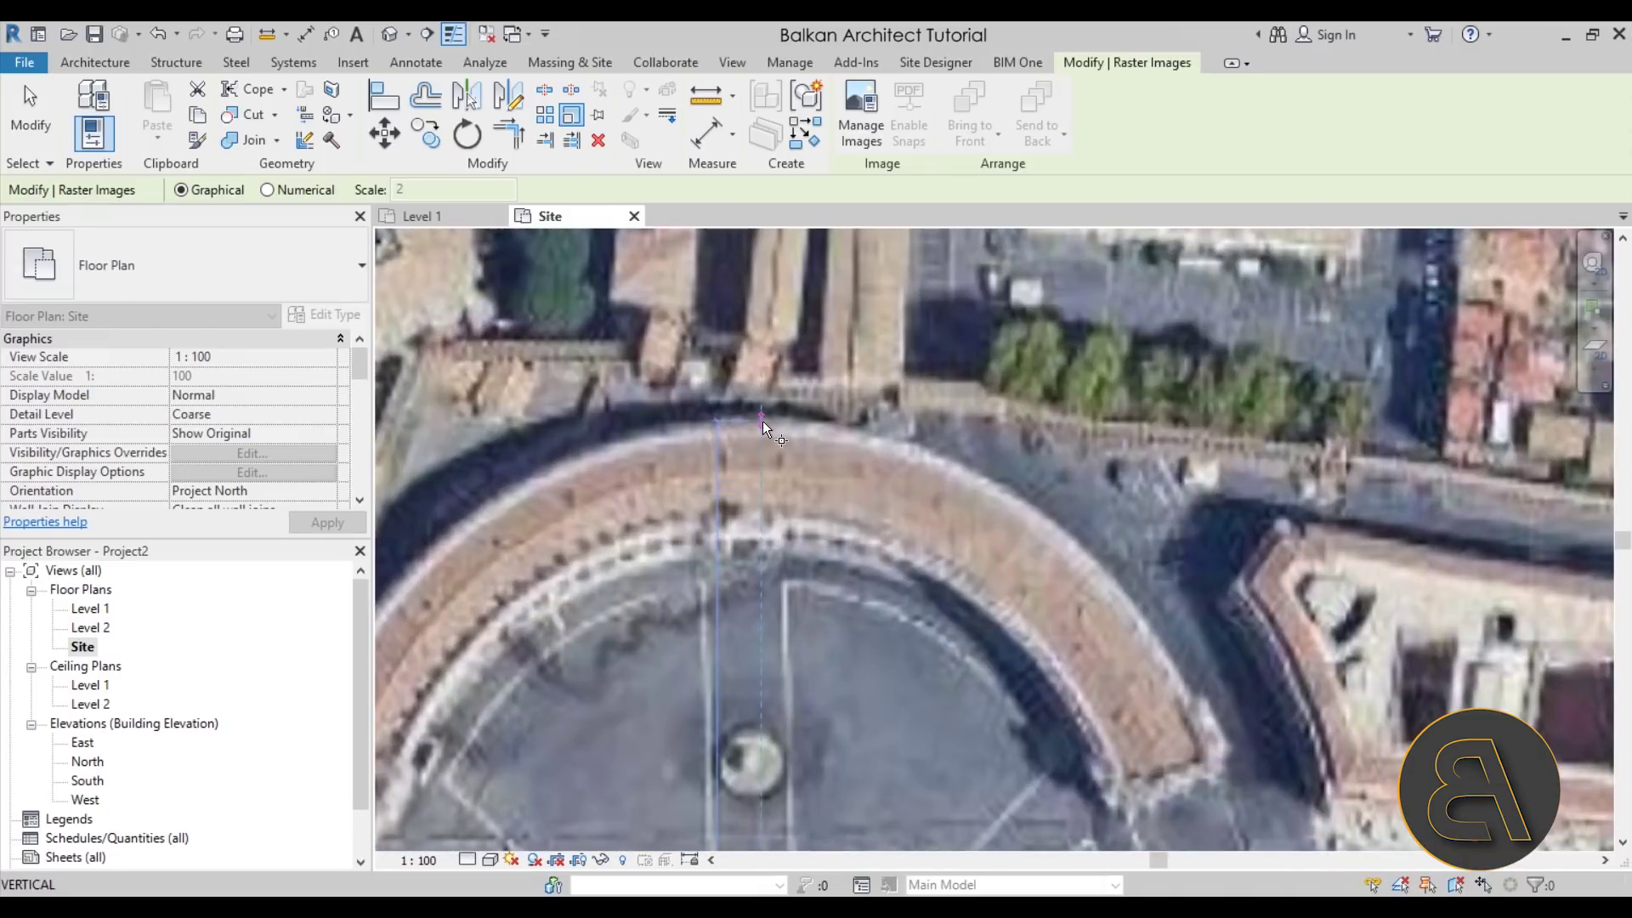
{"action": "scroll", "coordinate": [762, 421], "scroll_direction": "down", "scroll_amount": 3}
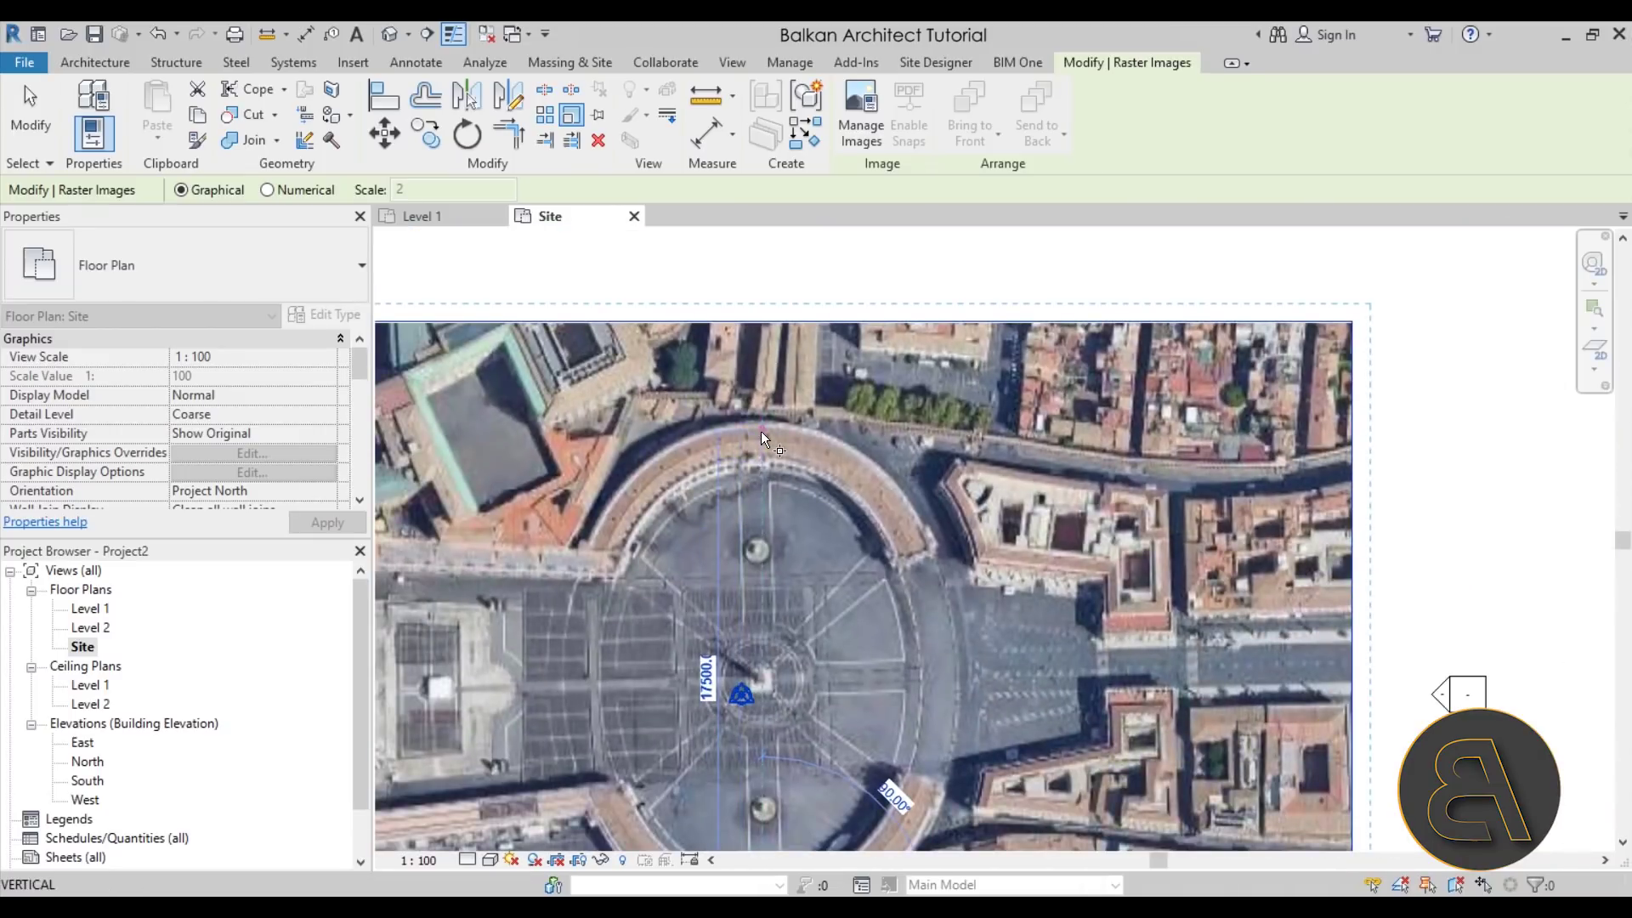
{"action": "scroll", "coordinate": [762, 422], "scroll_direction": "up", "scroll_amount": 3}
{"action": "scroll", "coordinate": [761, 421], "scroll_direction": "up", "scroll_amount": 3}
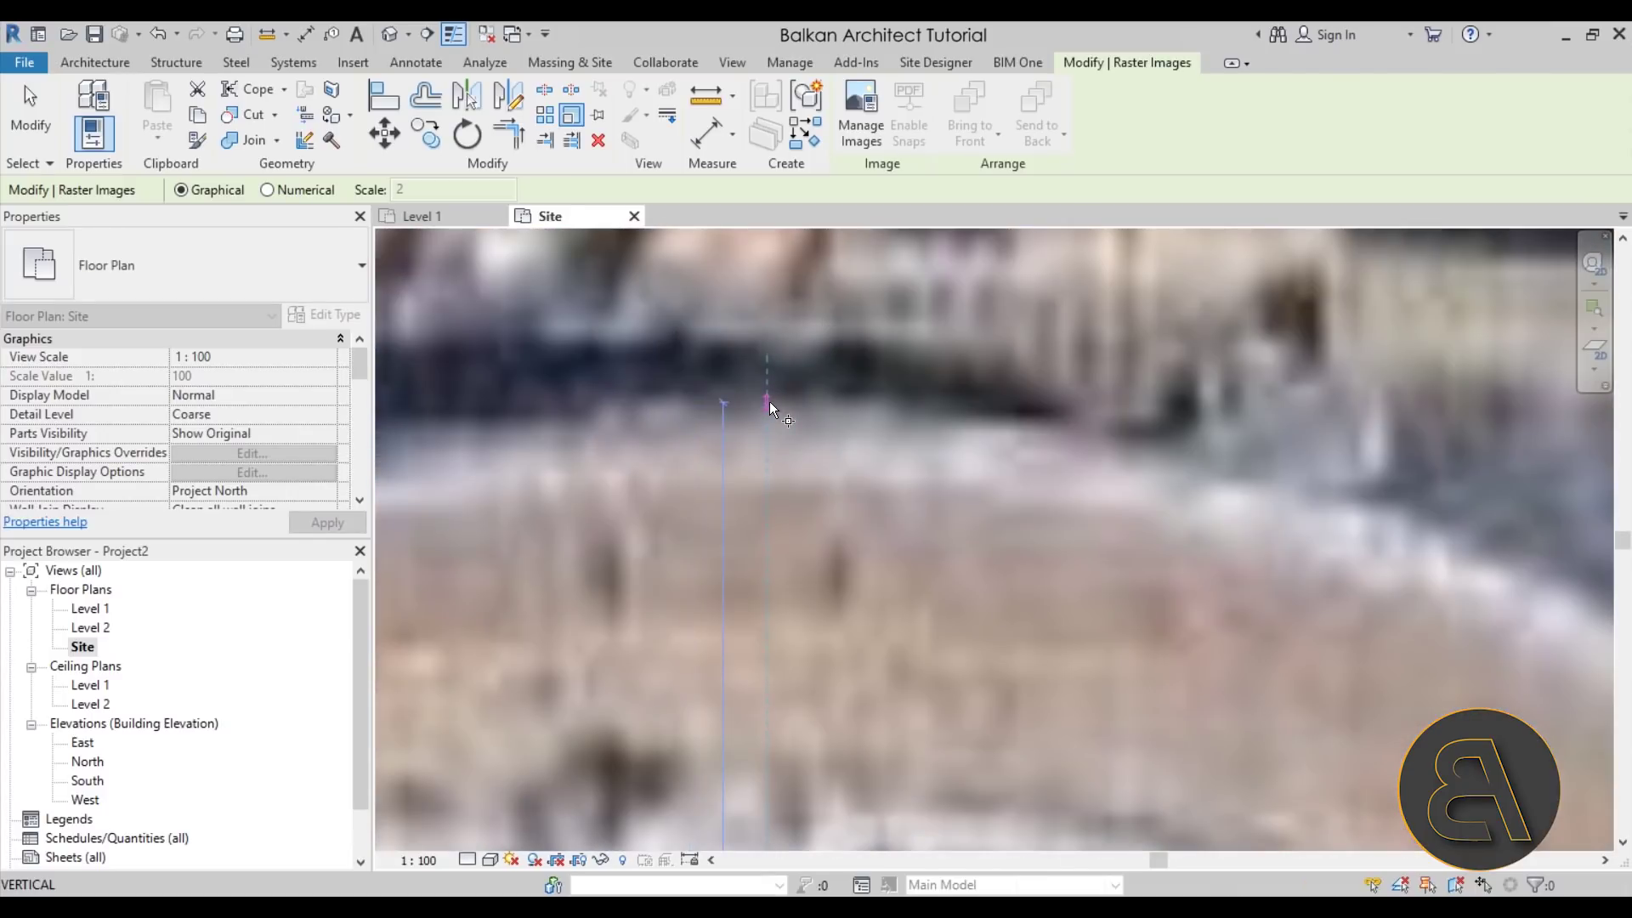
{"action": "left_click", "coordinate": [768, 401]}
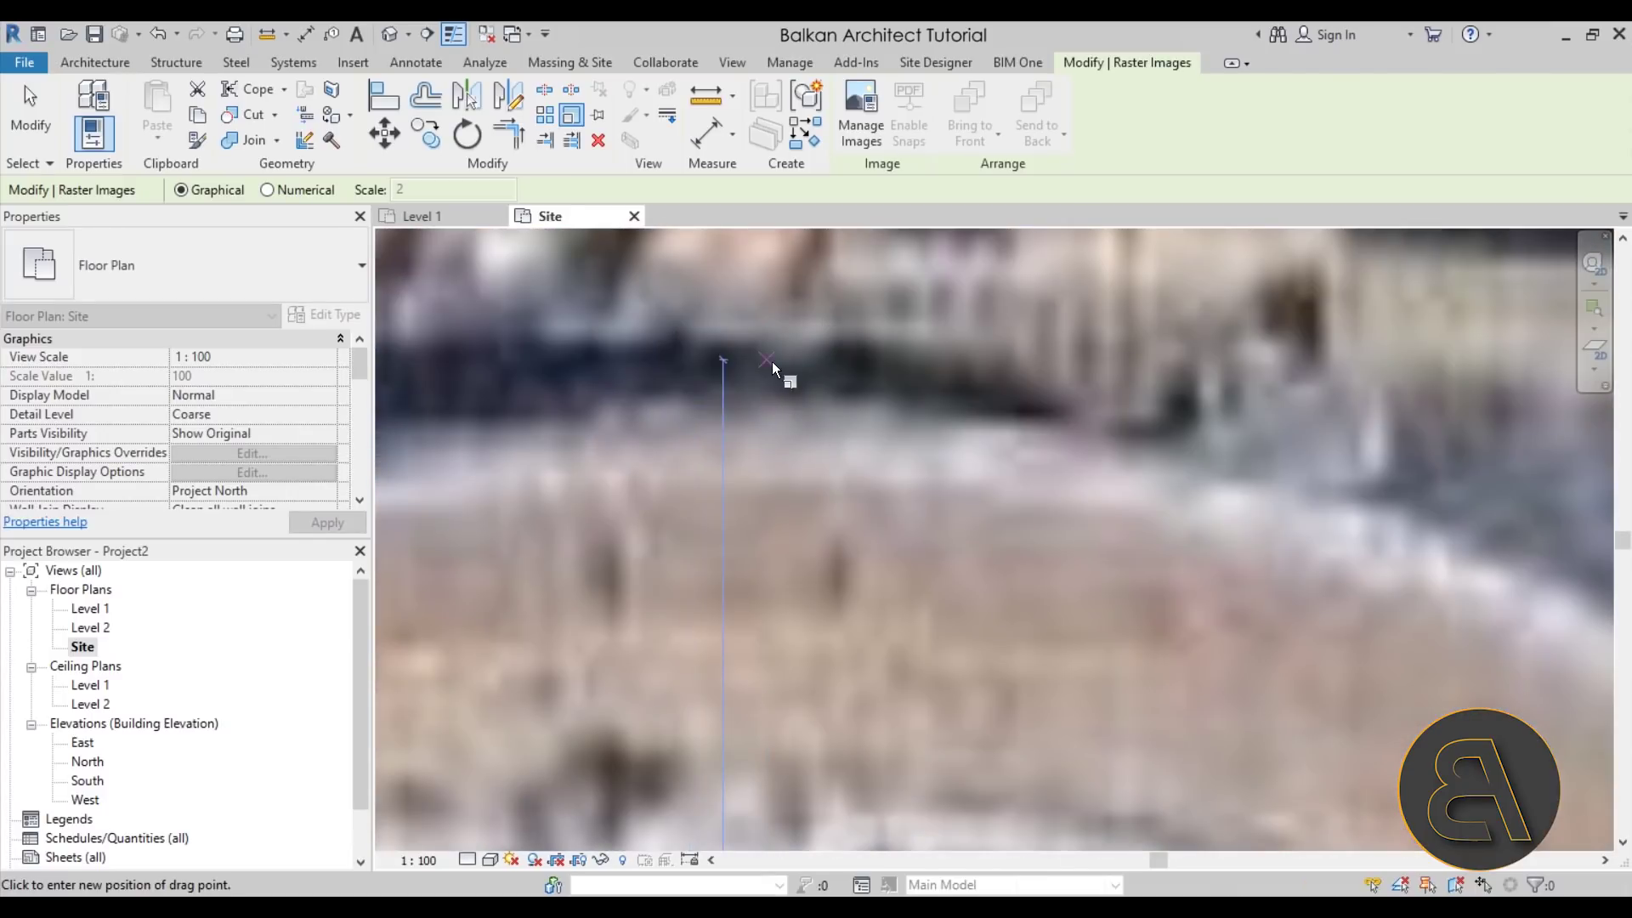
Step: Scale the map image so the distance between the two outer colonnade edges becomes 235000 mm
{"action": "scroll", "coordinate": [772, 364], "scroll_direction": "down", "scroll_amount": 5}
{"action": "scroll", "coordinate": [778, 371], "scroll_direction": "down", "scroll_amount": 3}
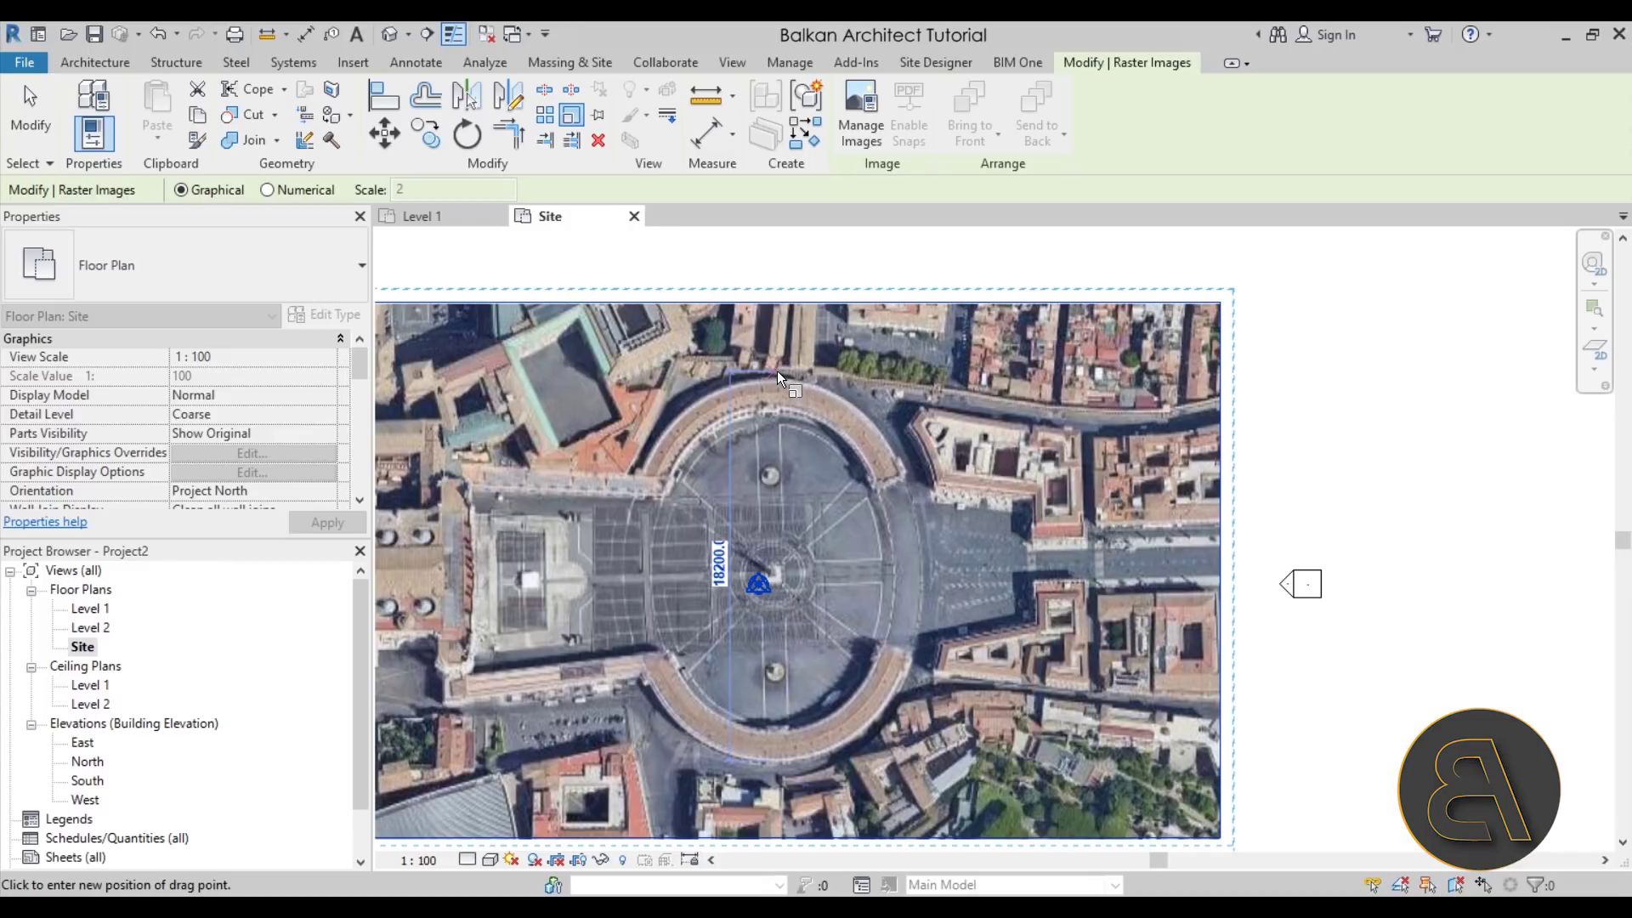
{"action": "scroll", "coordinate": [783, 334], "scroll_direction": "down", "scroll_amount": 3}
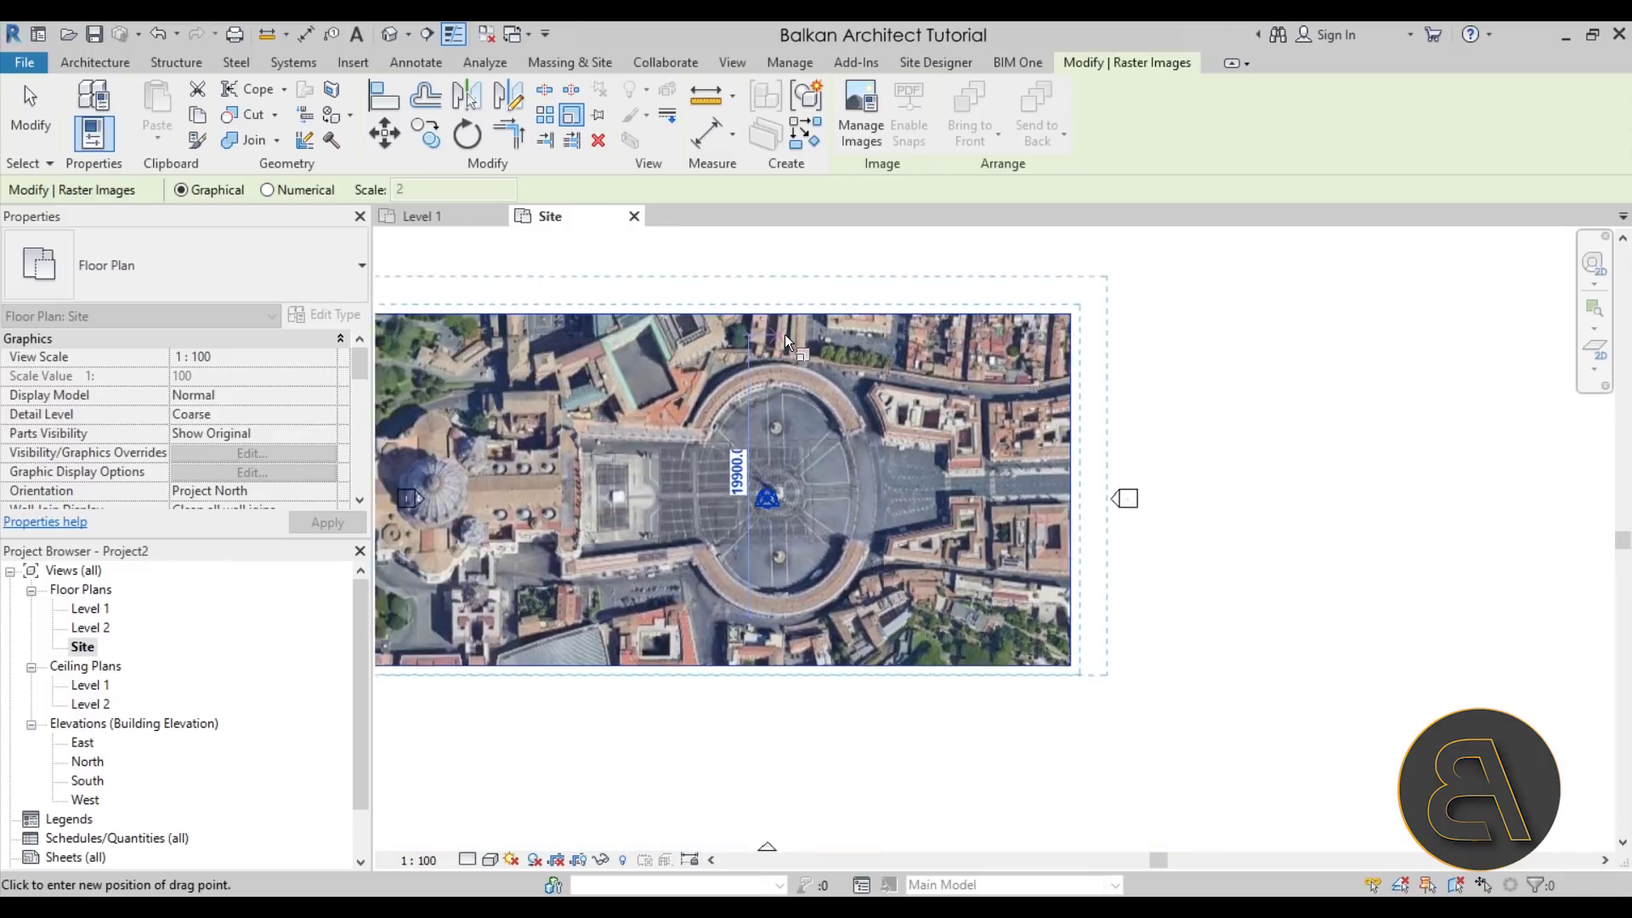
{"action": "left_click", "coordinate": [787, 308]}
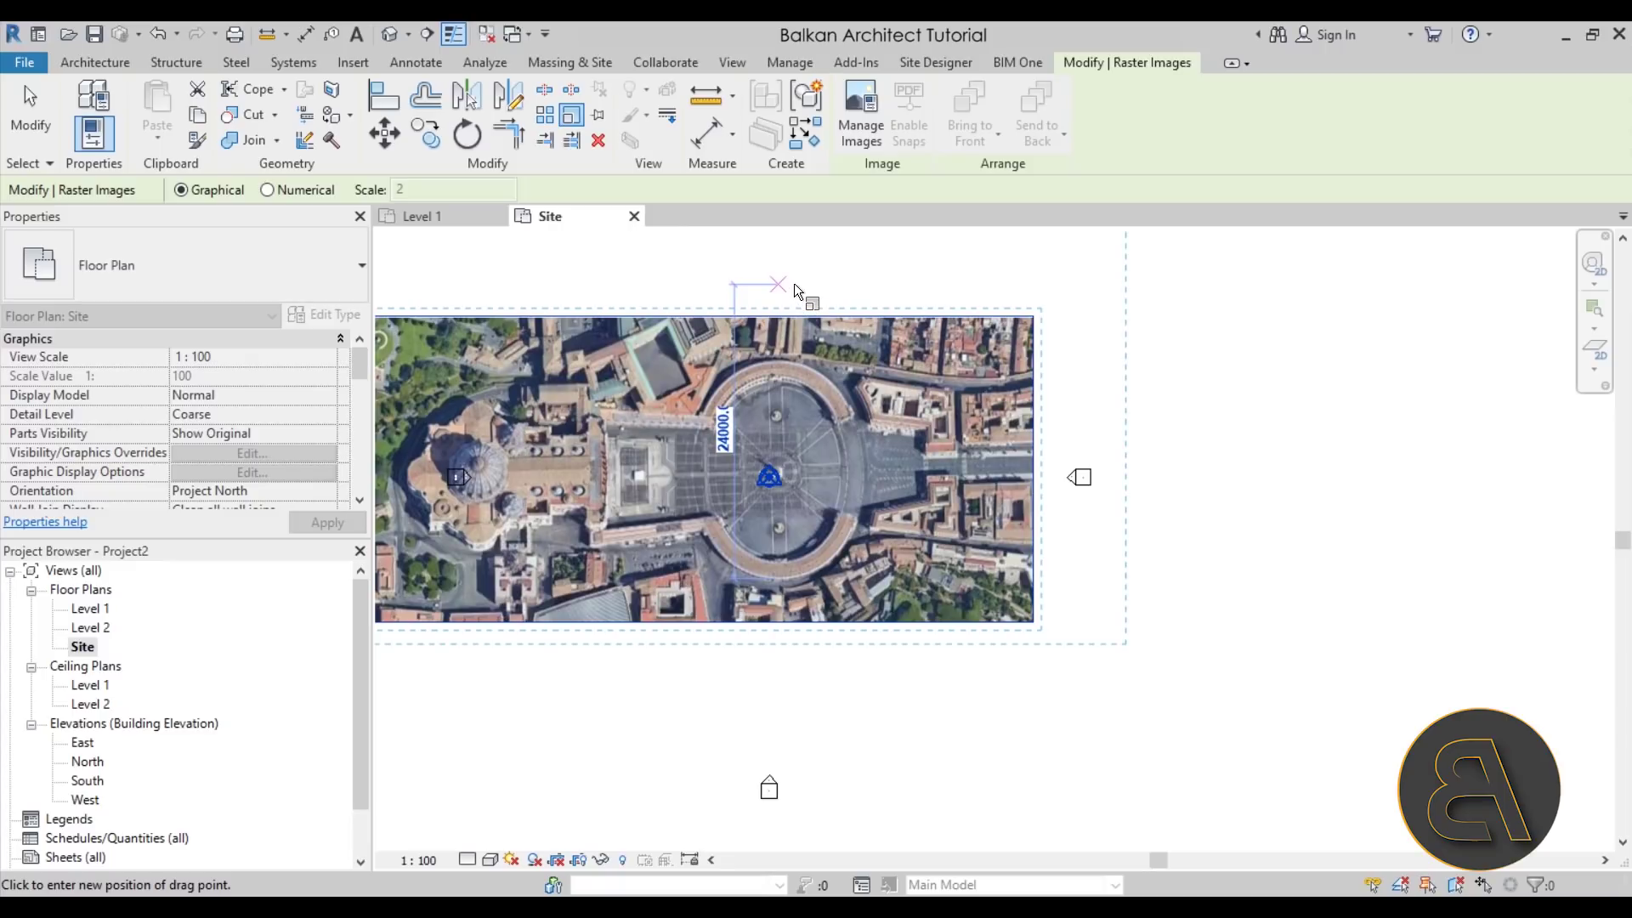
{"action": "type", "text": "235"}
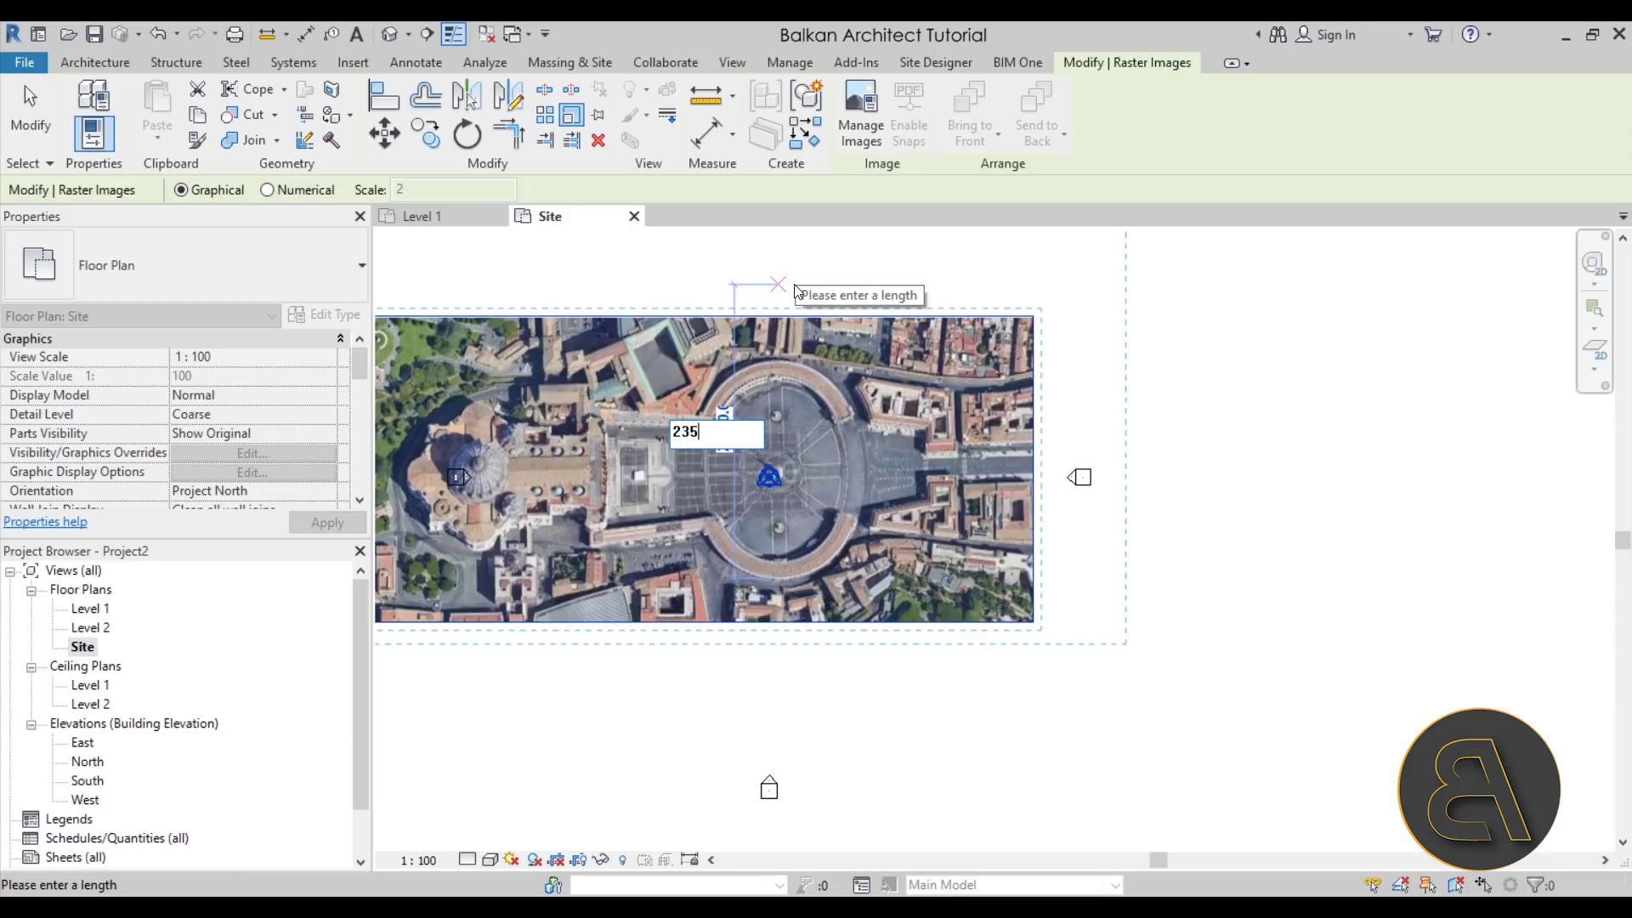
{"action": "type", "text": "000"}
{"action": "key", "text": "Return"}
{"action": "scroll", "coordinate": [849, 383], "scroll_direction": "down", "scroll_amount": 10}
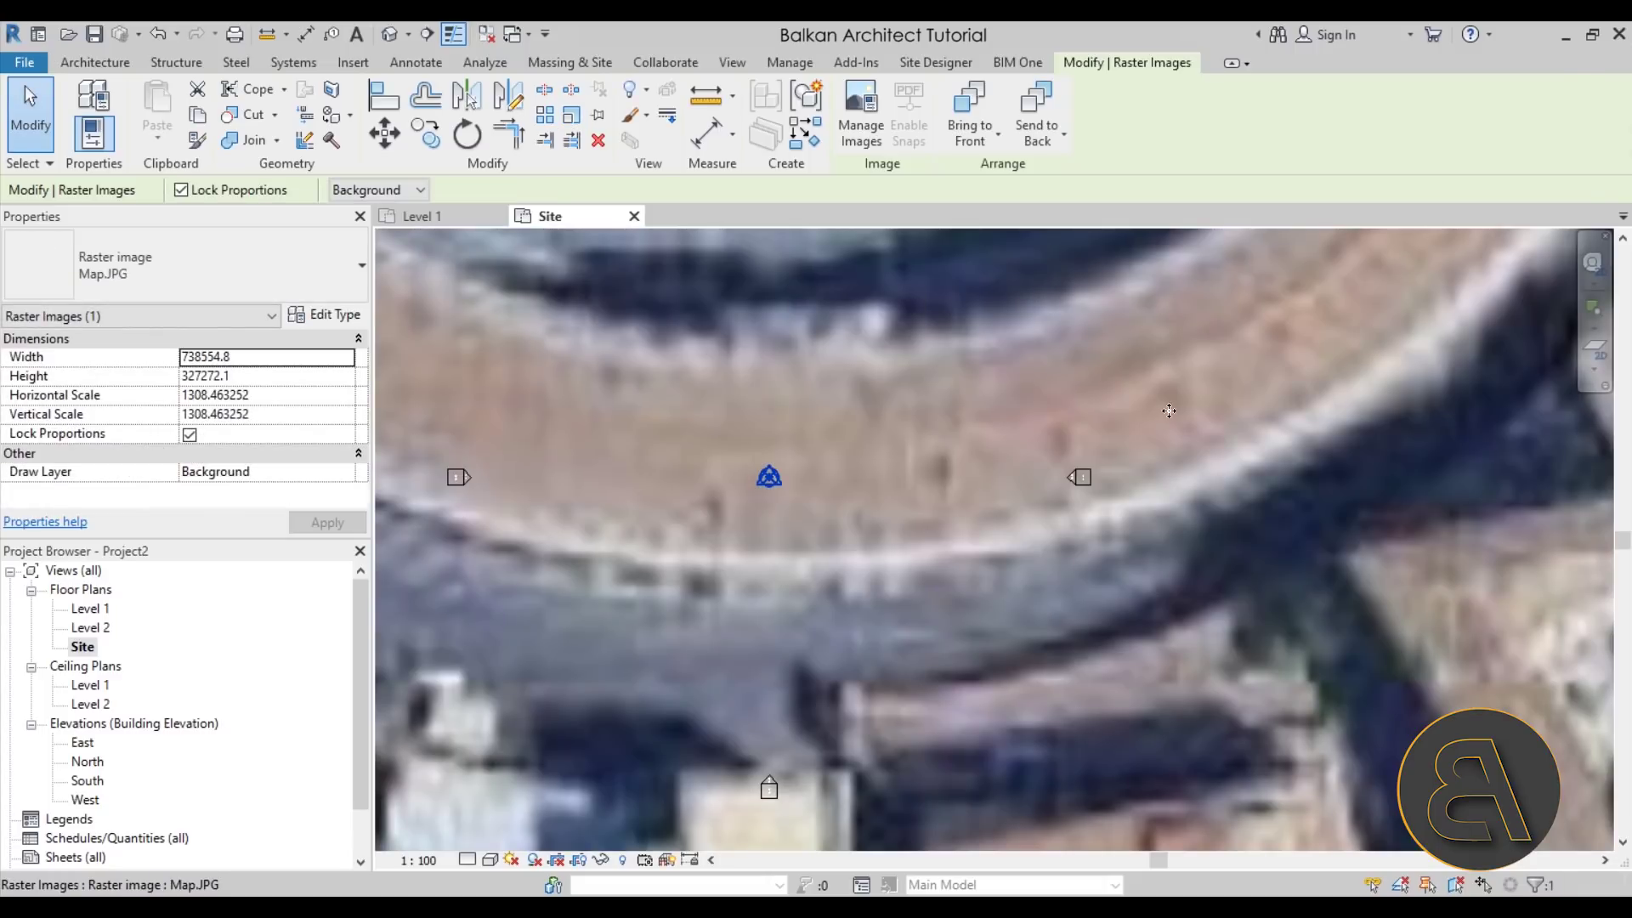
{"action": "scroll", "coordinate": [891, 451], "scroll_direction": "up", "scroll_amount": 2}
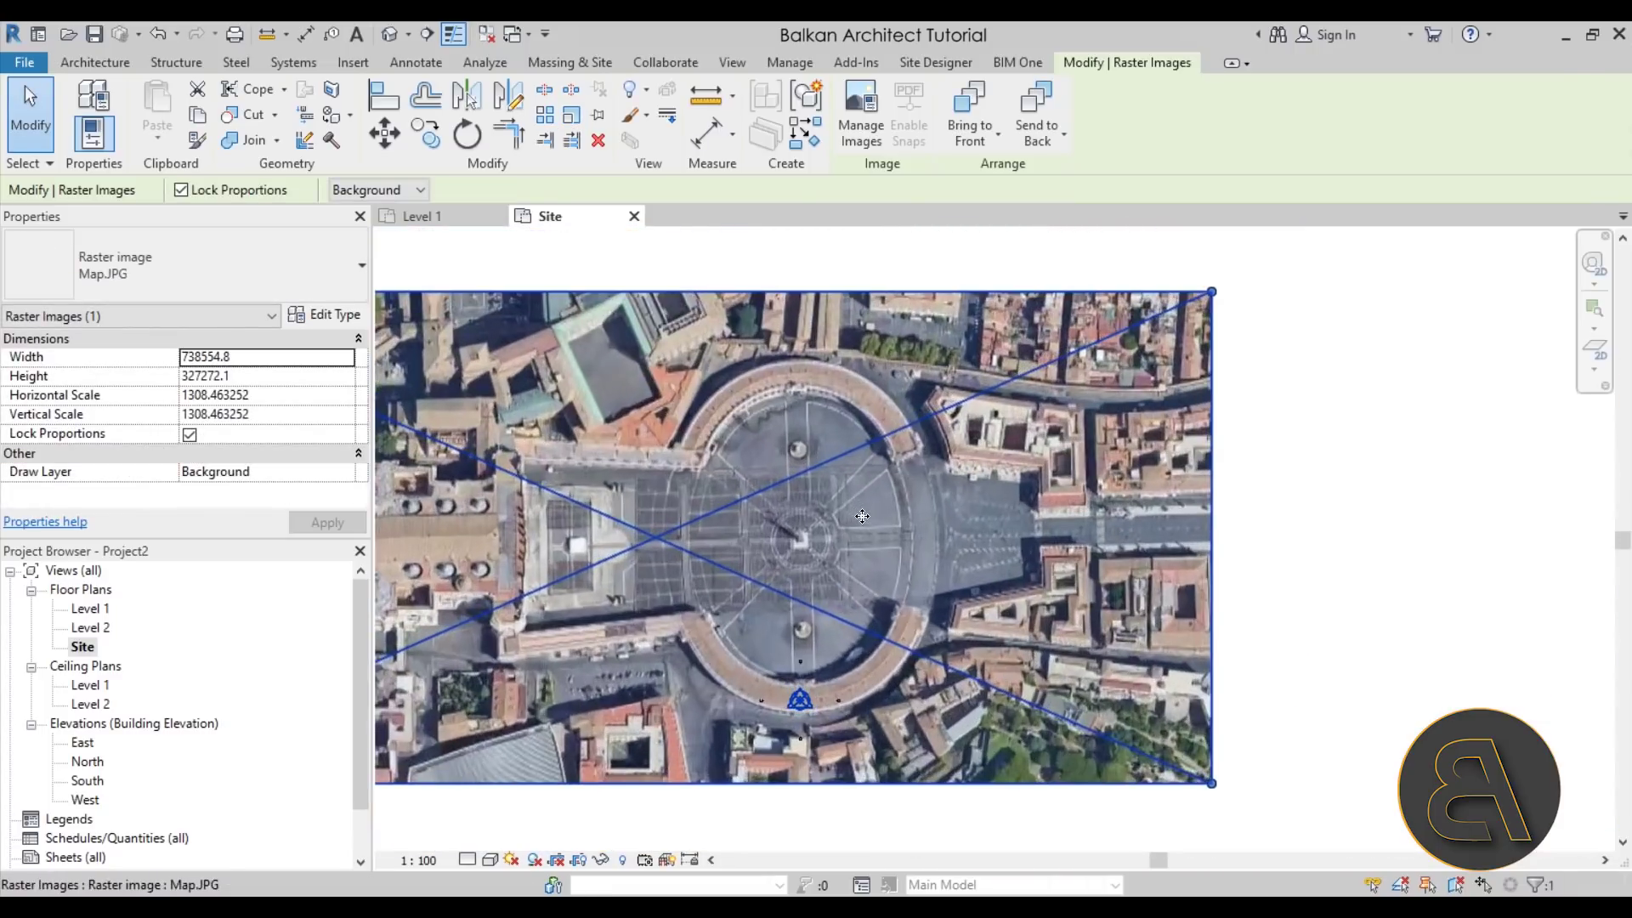
Step: Move the scaled map image from the obelisk at the square's centre onto the project base point
{"action": "key", "text": "Escape"}
{"action": "left_click", "coordinate": [813, 533]}
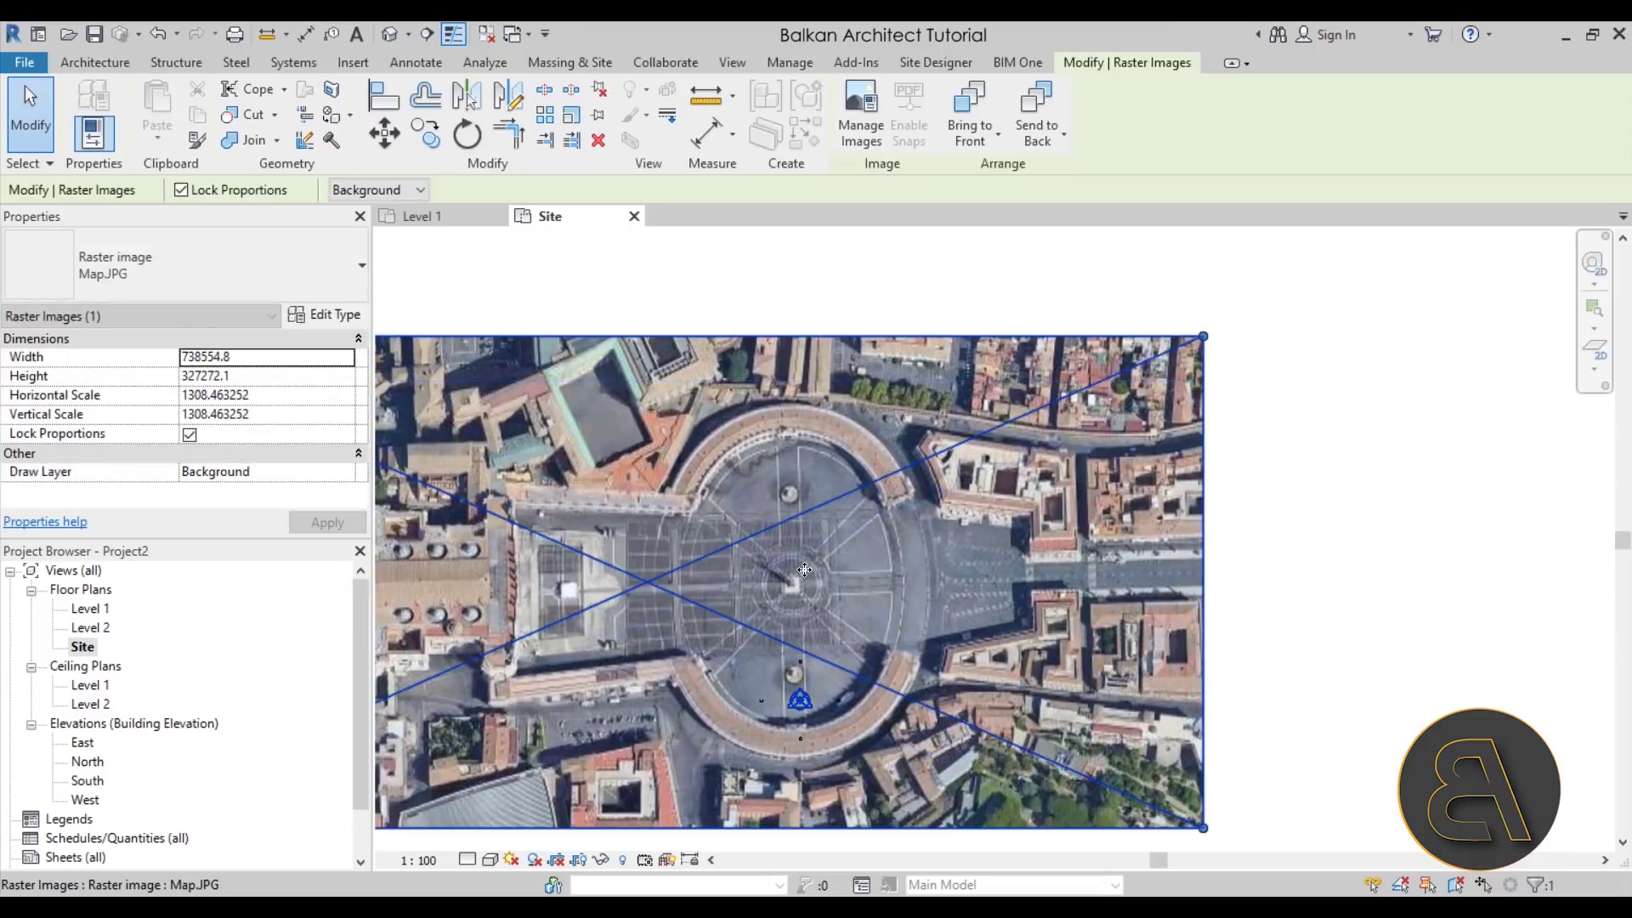
{"action": "middle_click_drag", "start_coordinate": [889, 605], "coordinate": [915, 413]}
{"action": "scroll", "coordinate": [915, 413], "scroll_direction": "up", "scroll_amount": 2}
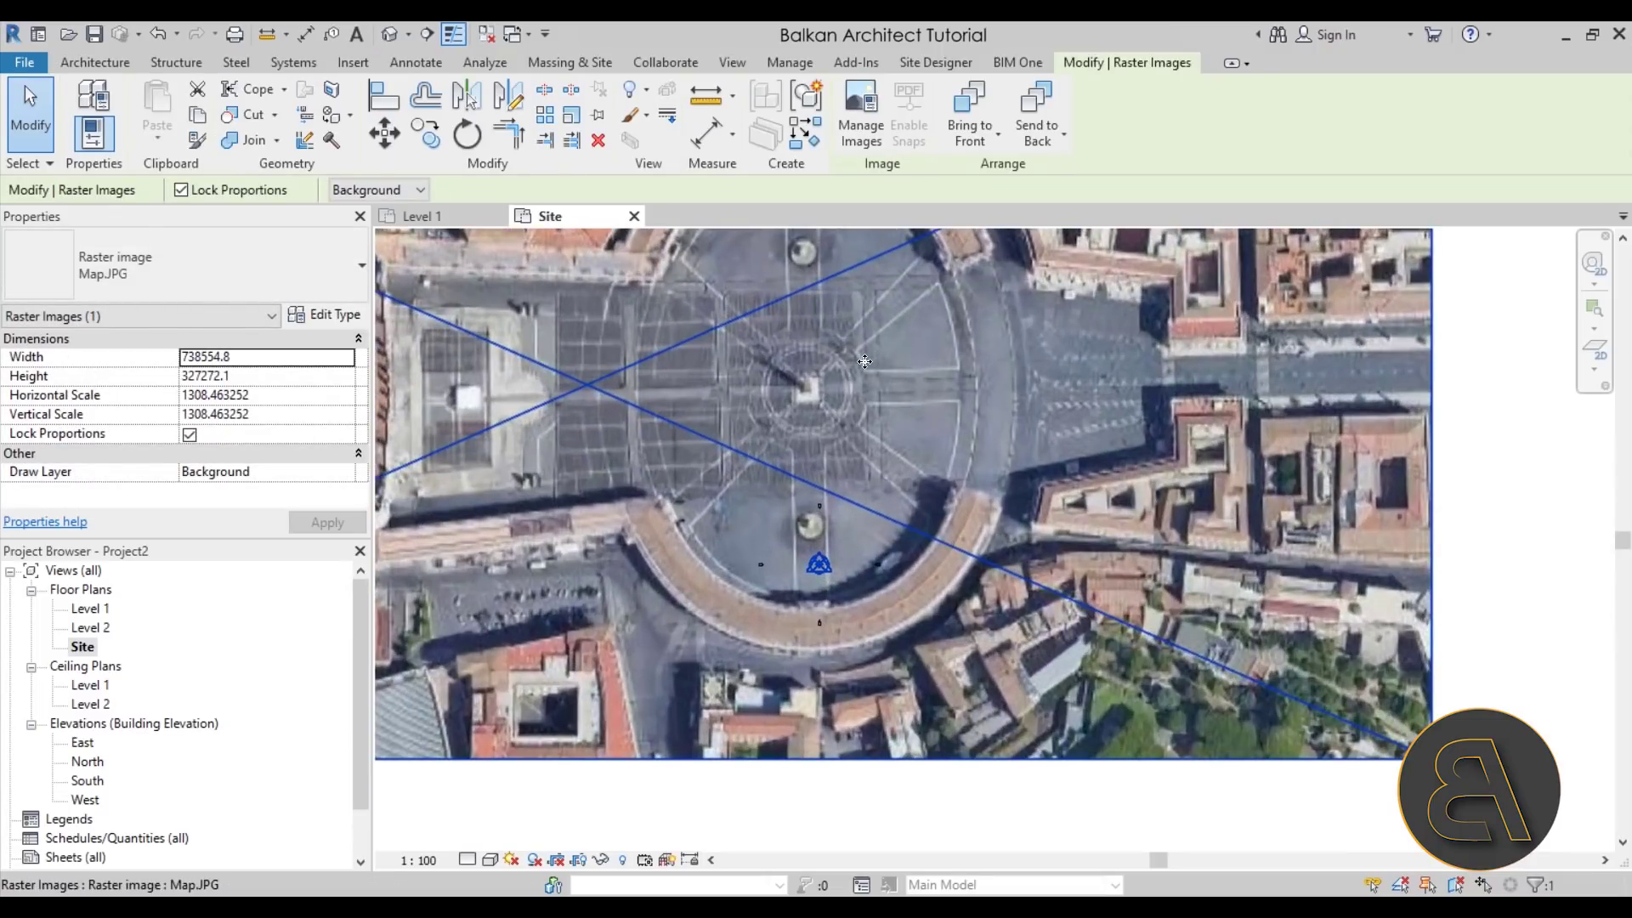
{"action": "left_click", "coordinate": [384, 133]}
{"action": "left_click", "coordinate": [809, 389]}
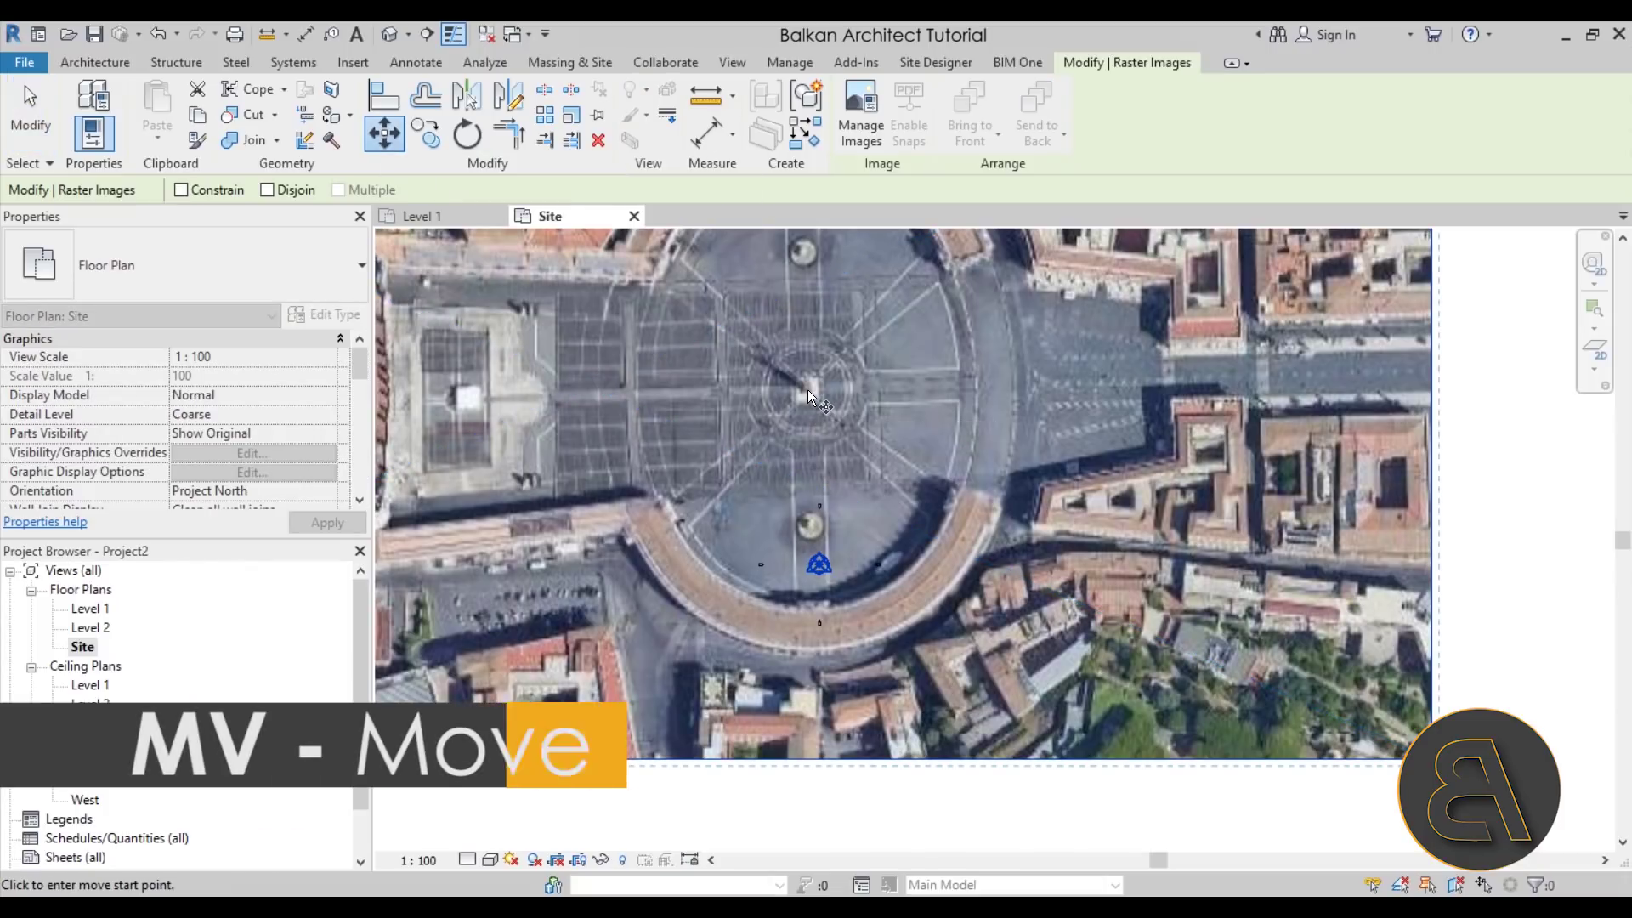
{"action": "left_click", "coordinate": [820, 564]}
{"action": "scroll", "coordinate": [839, 436], "scroll_direction": "down", "scroll_amount": 2}
{"action": "key", "text": "Escape"}
{"action": "scroll", "coordinate": [858, 510], "scroll_direction": "up", "scroll_amount": 5}
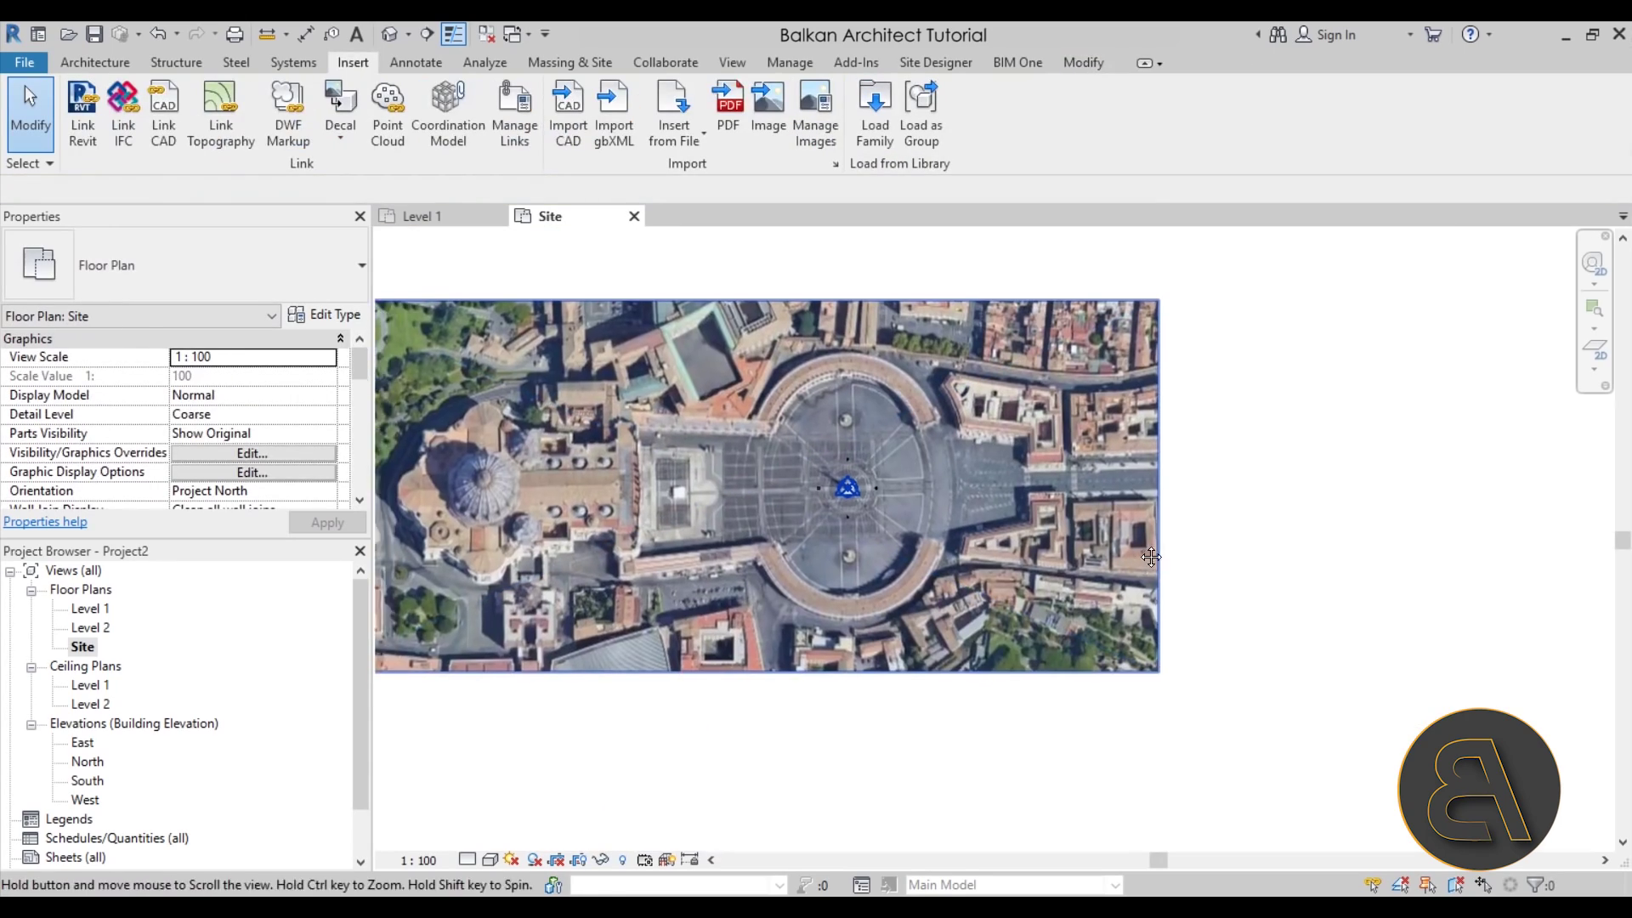
{"action": "scroll", "coordinate": [828, 513], "scroll_direction": "down", "scroll_amount": 4}
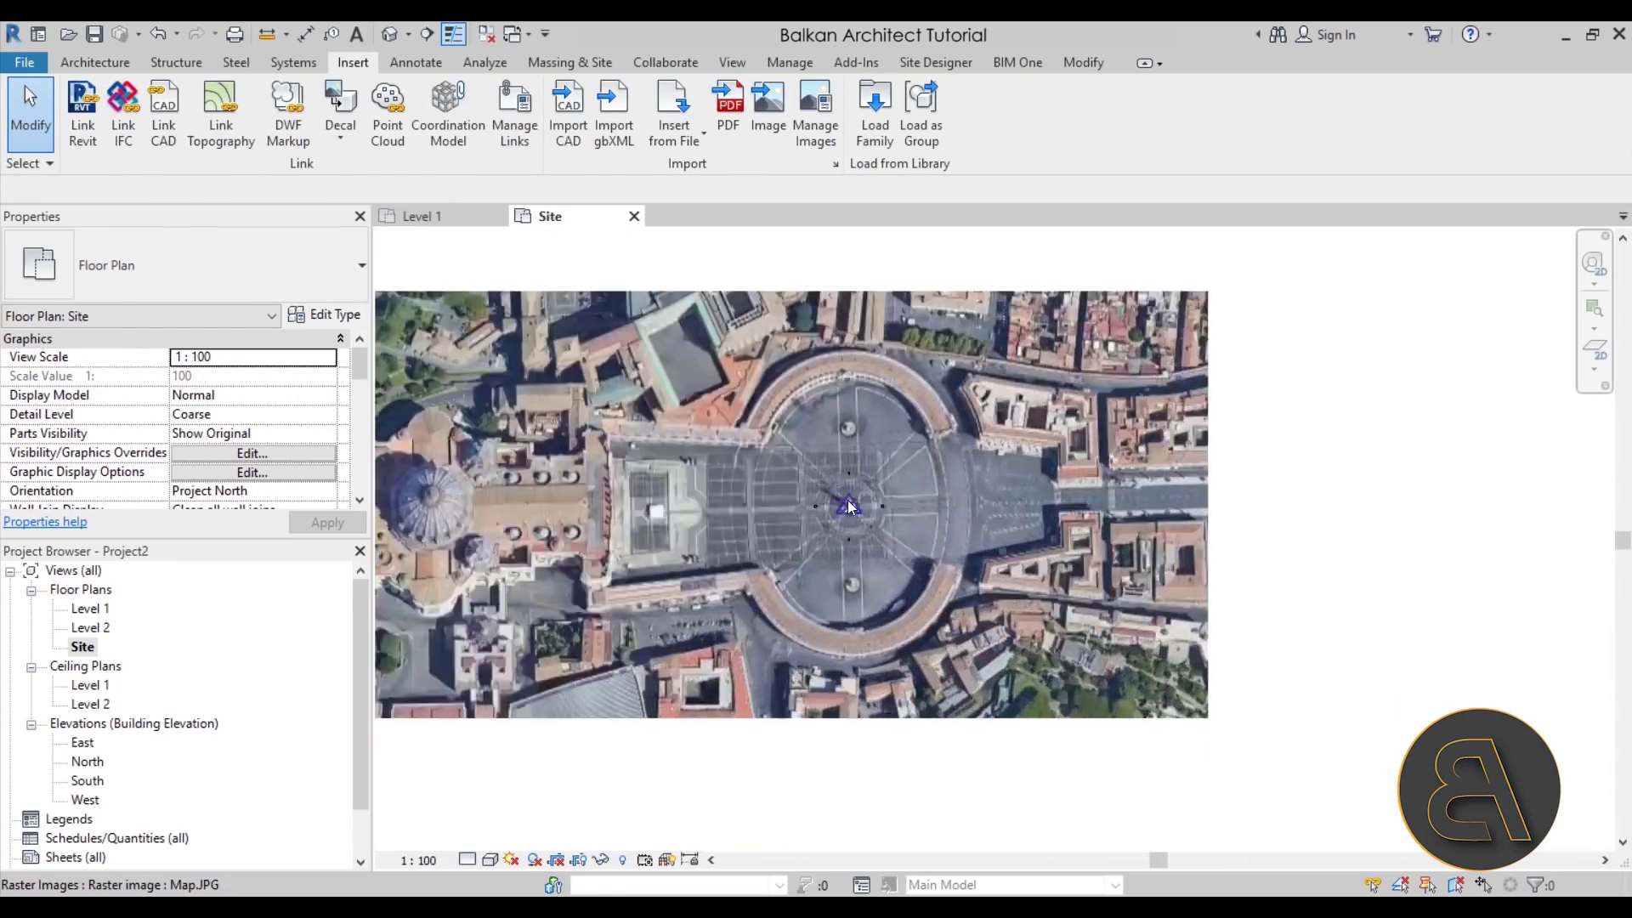
{"action": "scroll", "coordinate": [844, 512], "scroll_direction": "up", "scroll_amount": 1}
{"action": "scroll", "coordinate": [778, 491], "scroll_direction": "down", "scroll_amount": 1}
{"action": "middle_click_drag", "start_coordinate": [899, 505], "coordinate": [919, 497]}
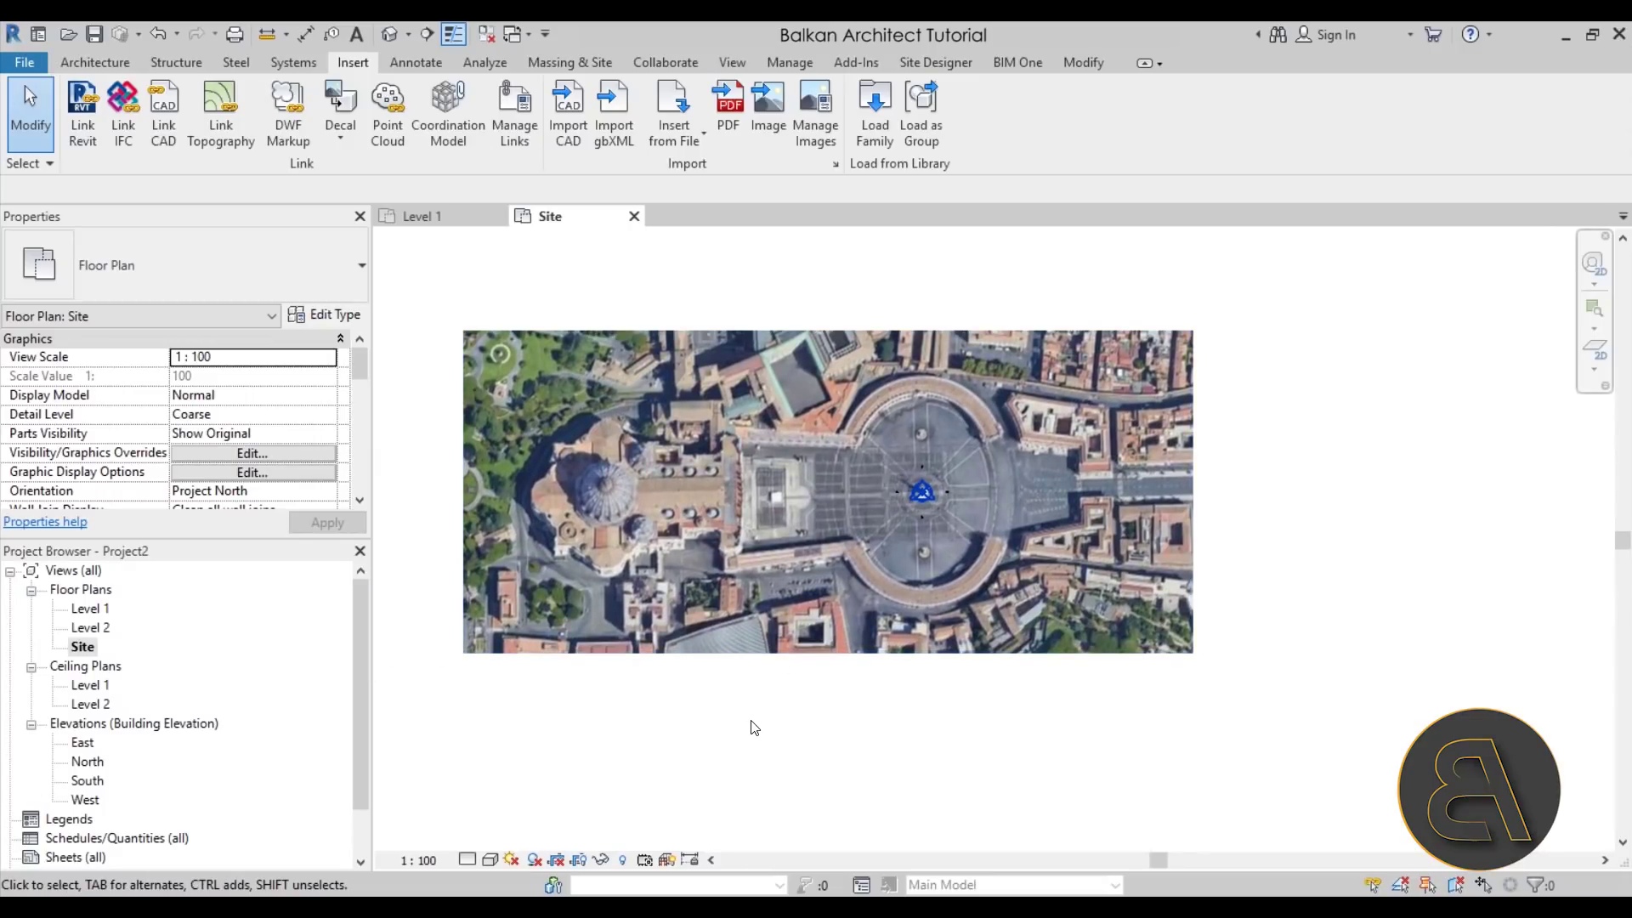
Step: Set the project's length units to Meters with 0 decimal places
{"action": "left_click", "coordinate": [793, 66]}
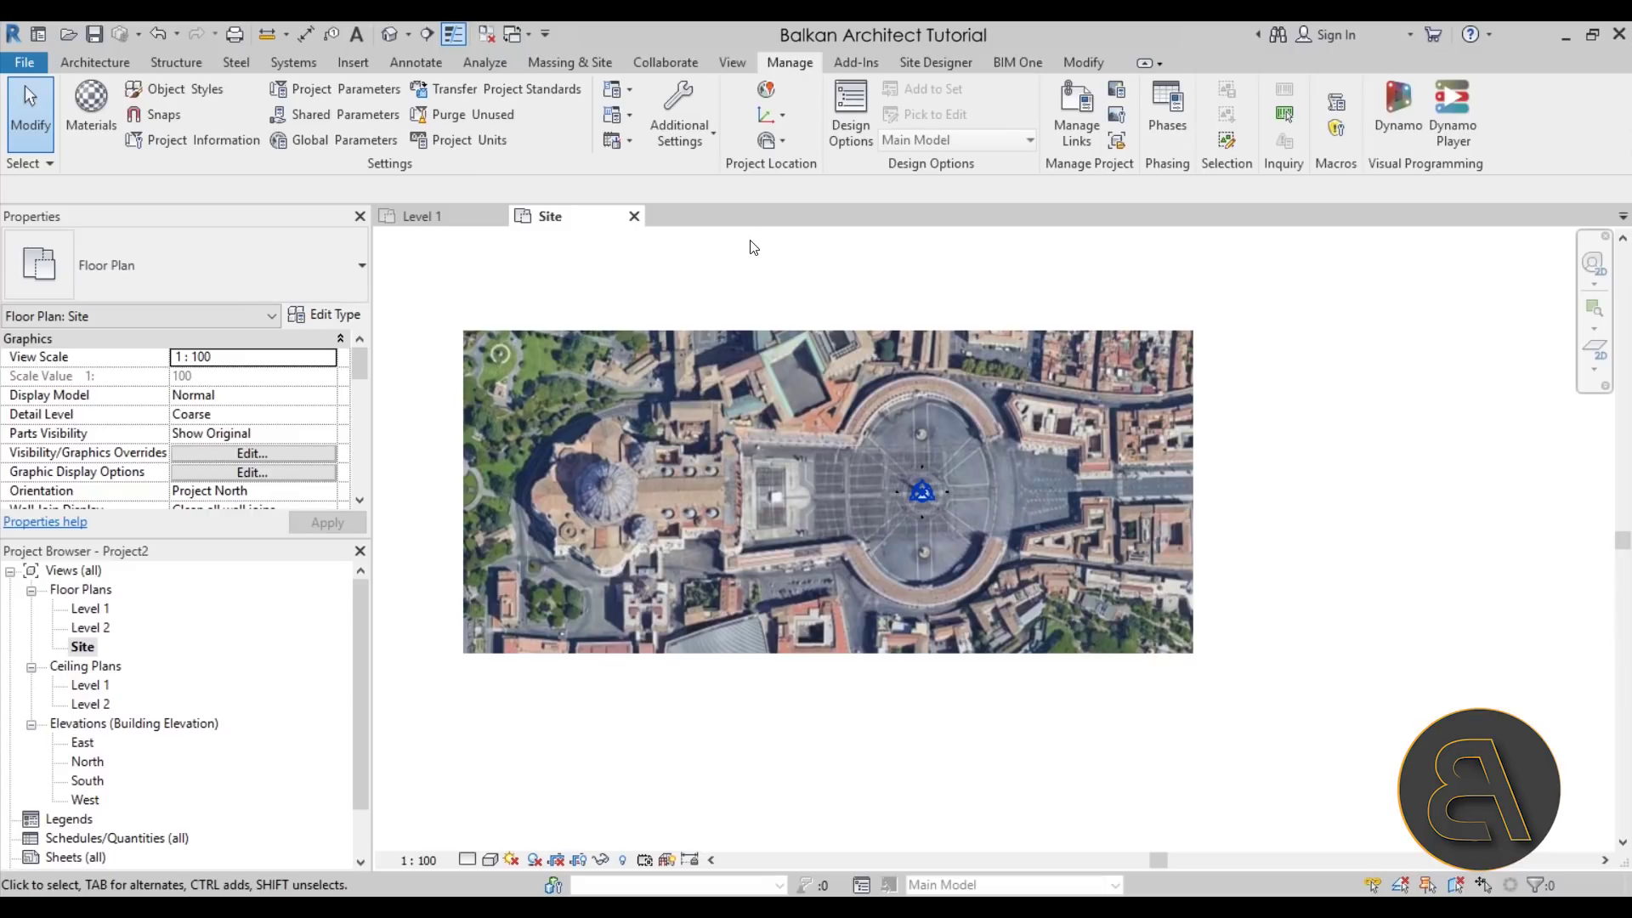
{"action": "left_click", "coordinate": [496, 145]}
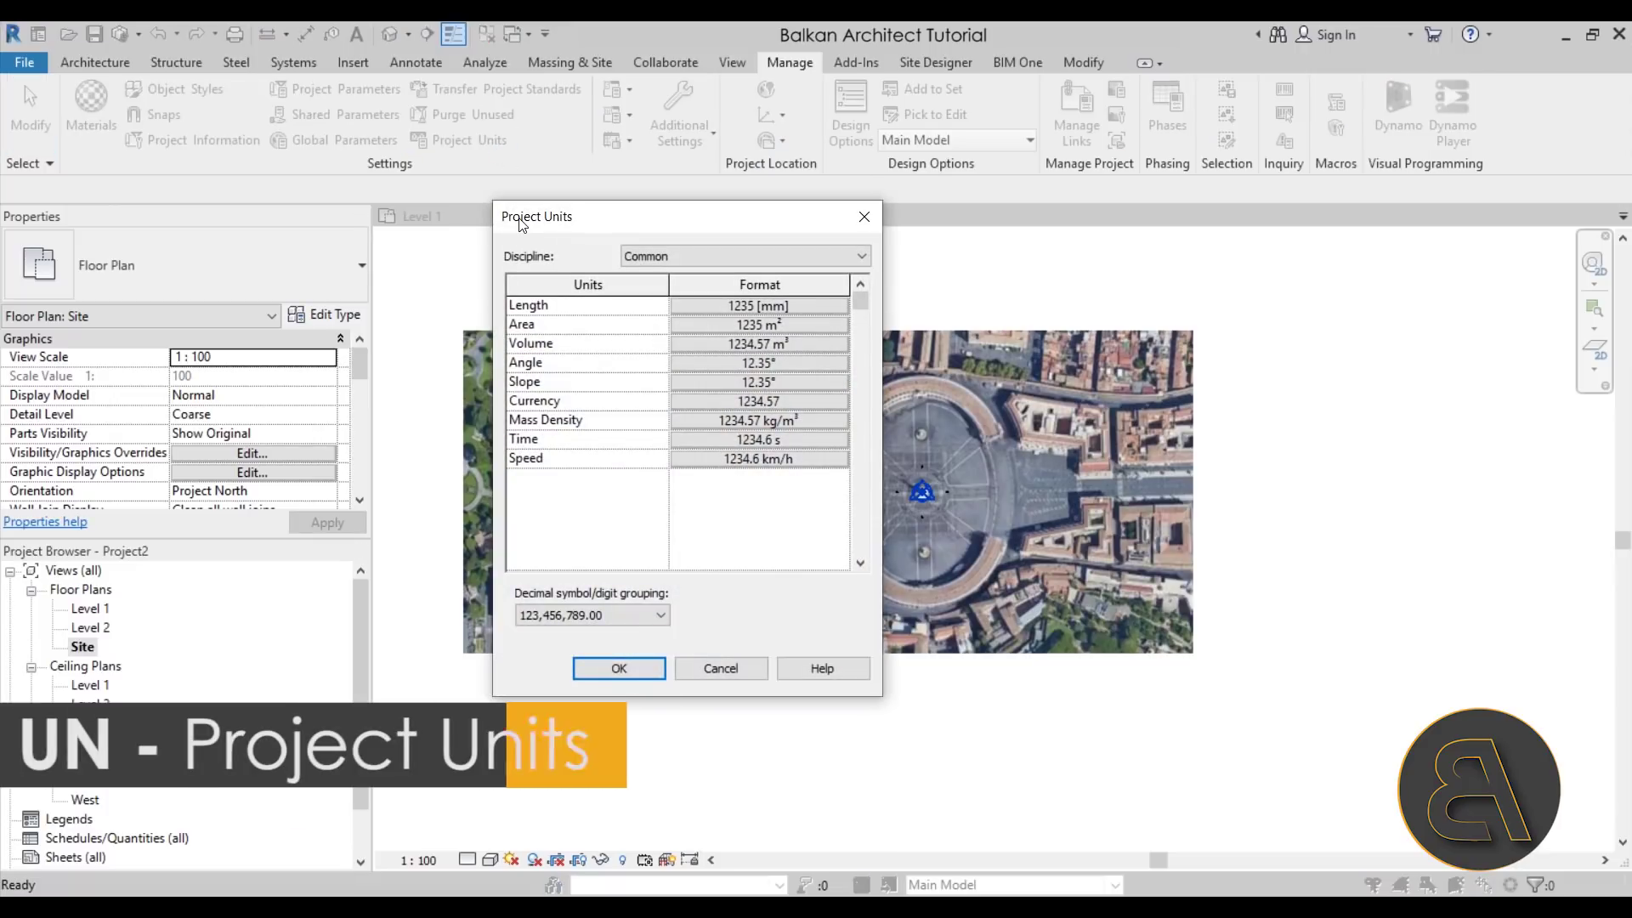
{"action": "left_click", "coordinate": [711, 320]}
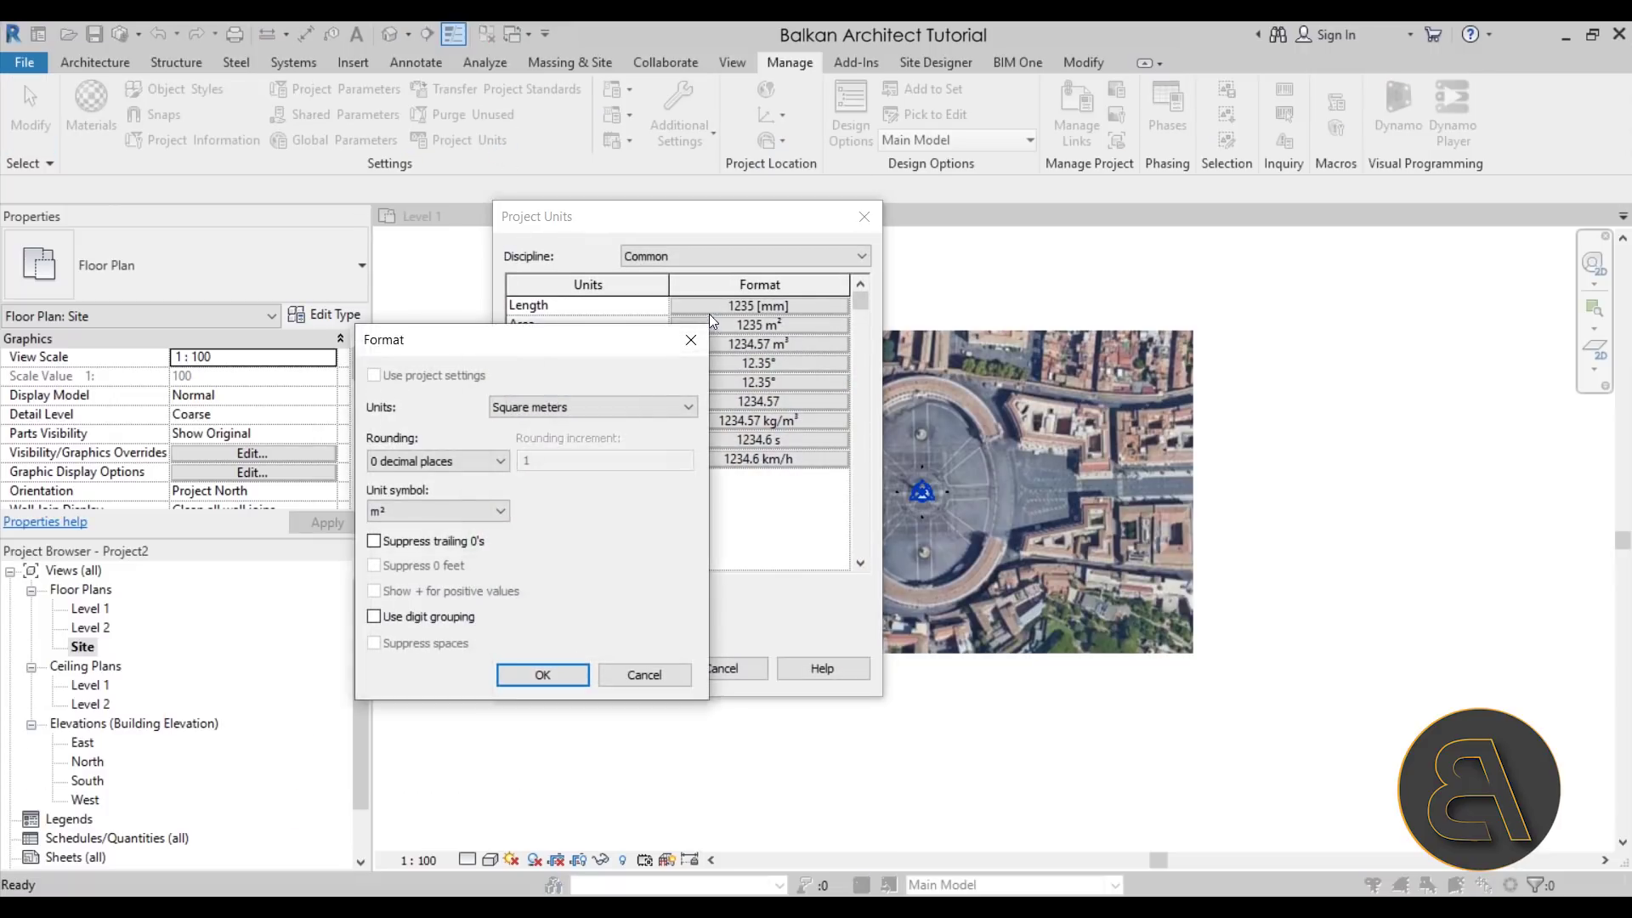
{"action": "left_click", "coordinate": [643, 674]}
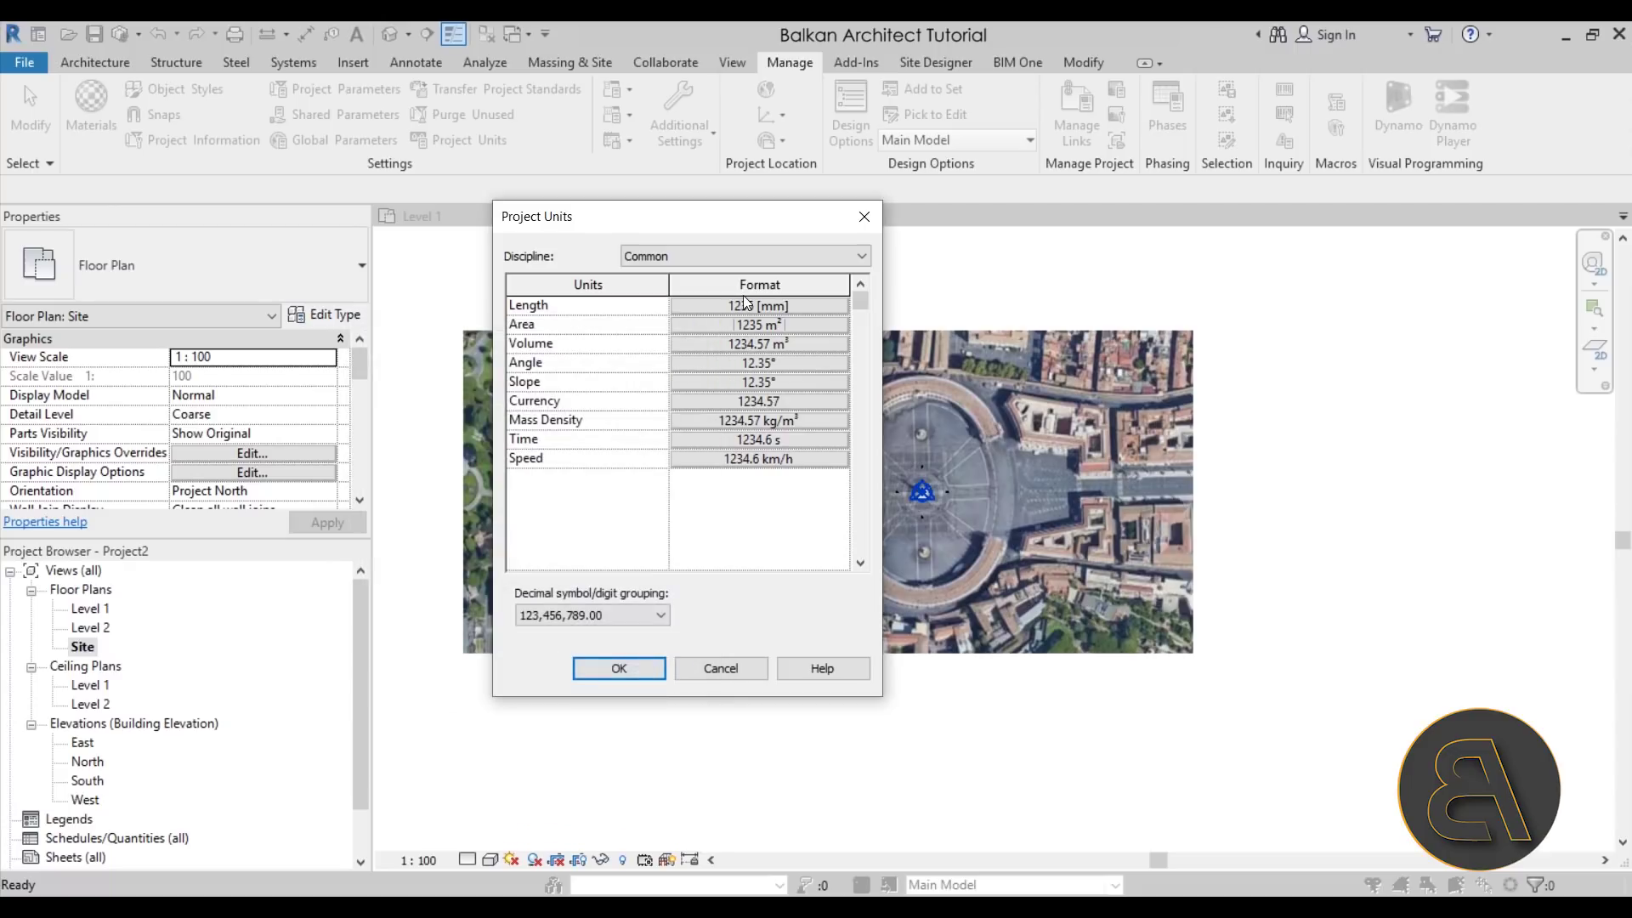
{"action": "left_click", "coordinate": [736, 305]}
{"action": "left_click", "coordinate": [628, 403]}
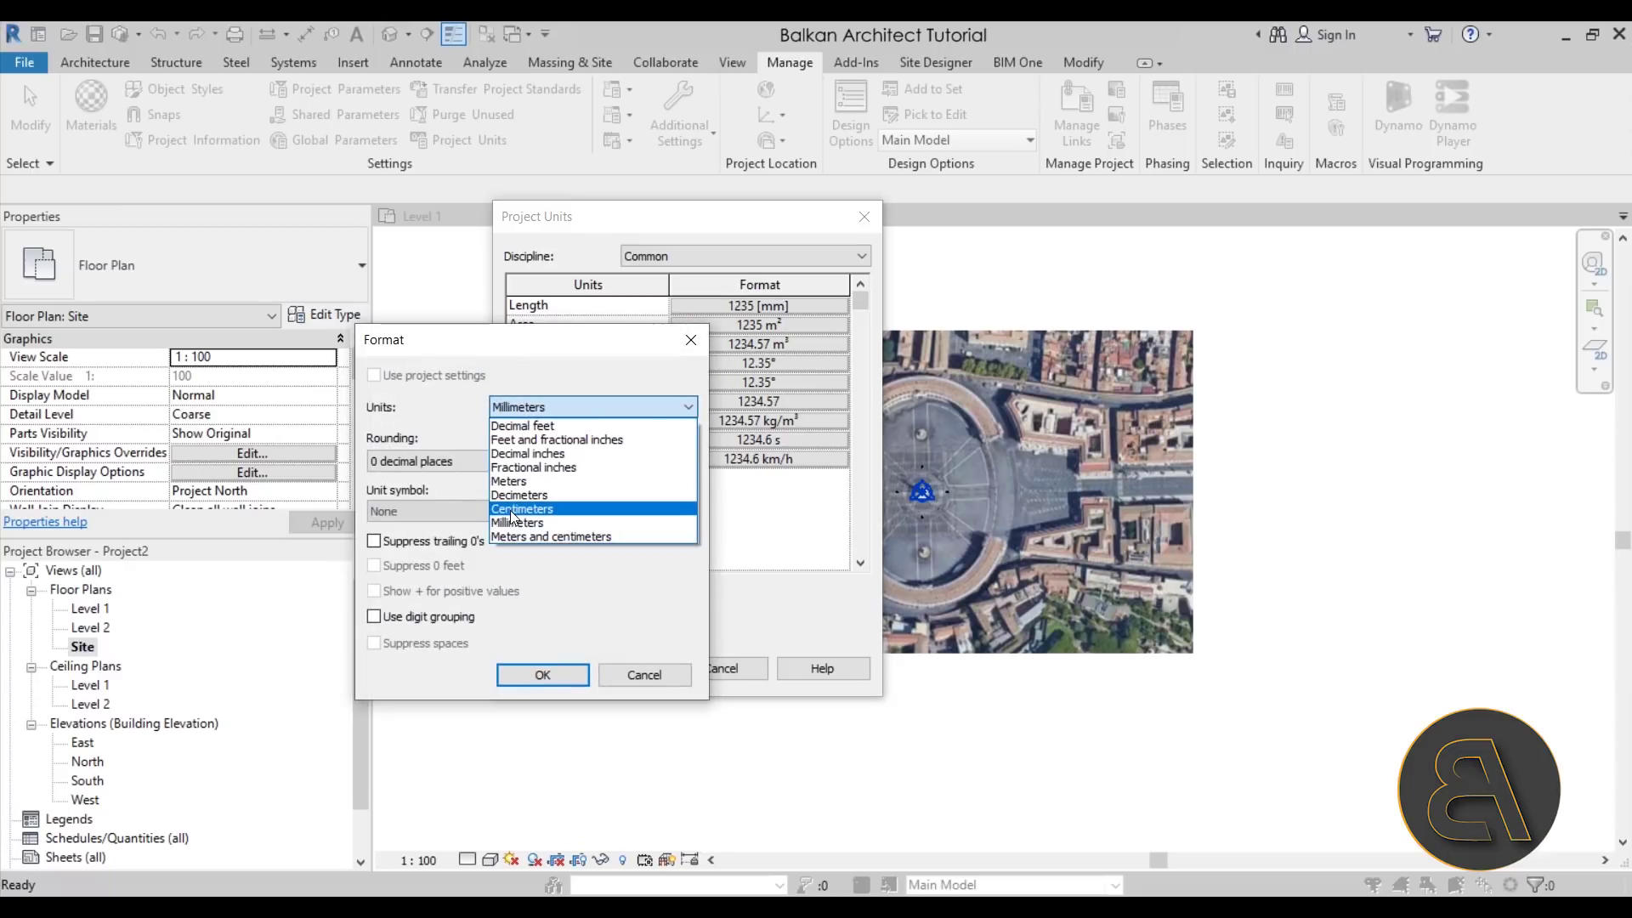
{"action": "left_click", "coordinate": [514, 481]}
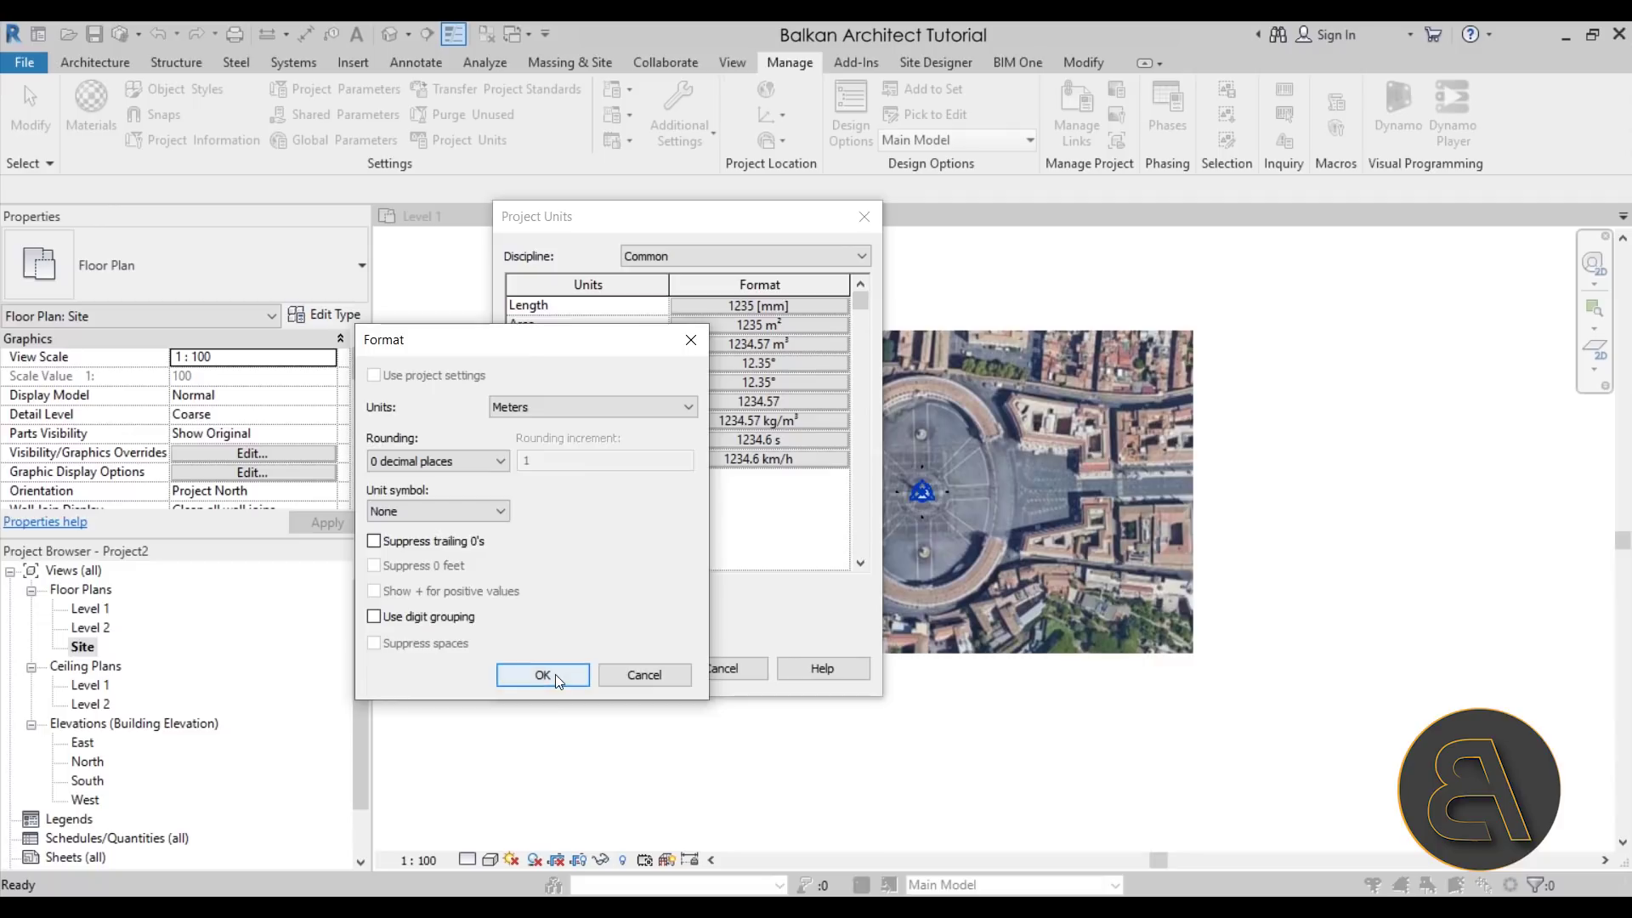
{"action": "left_click", "coordinate": [554, 674]}
{"action": "left_click", "coordinate": [628, 670]}
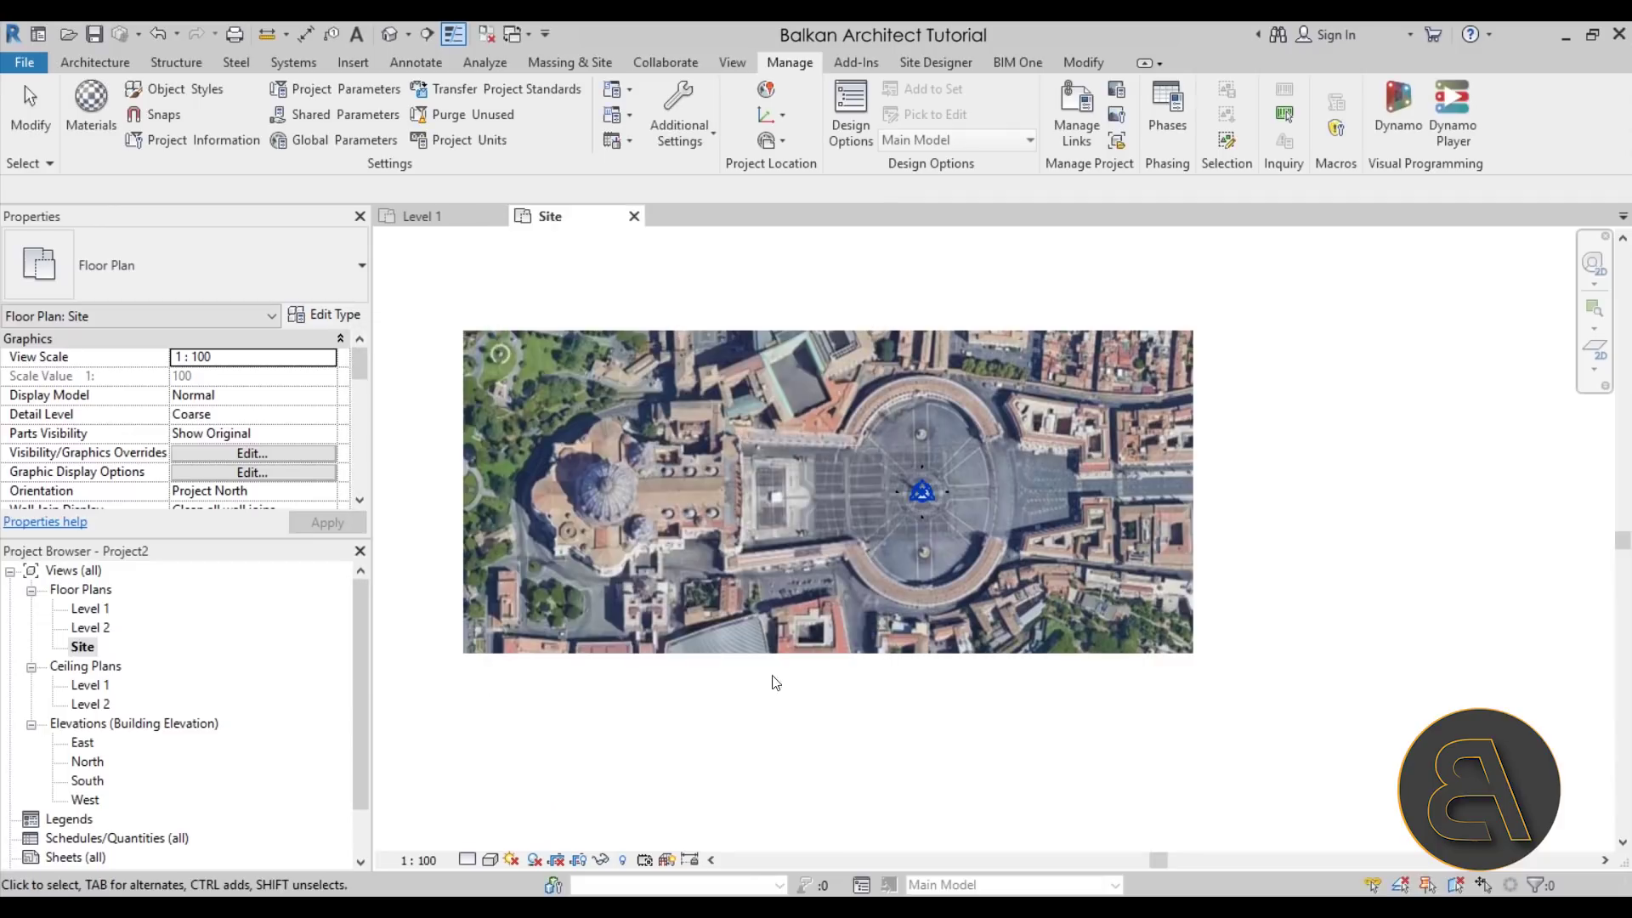
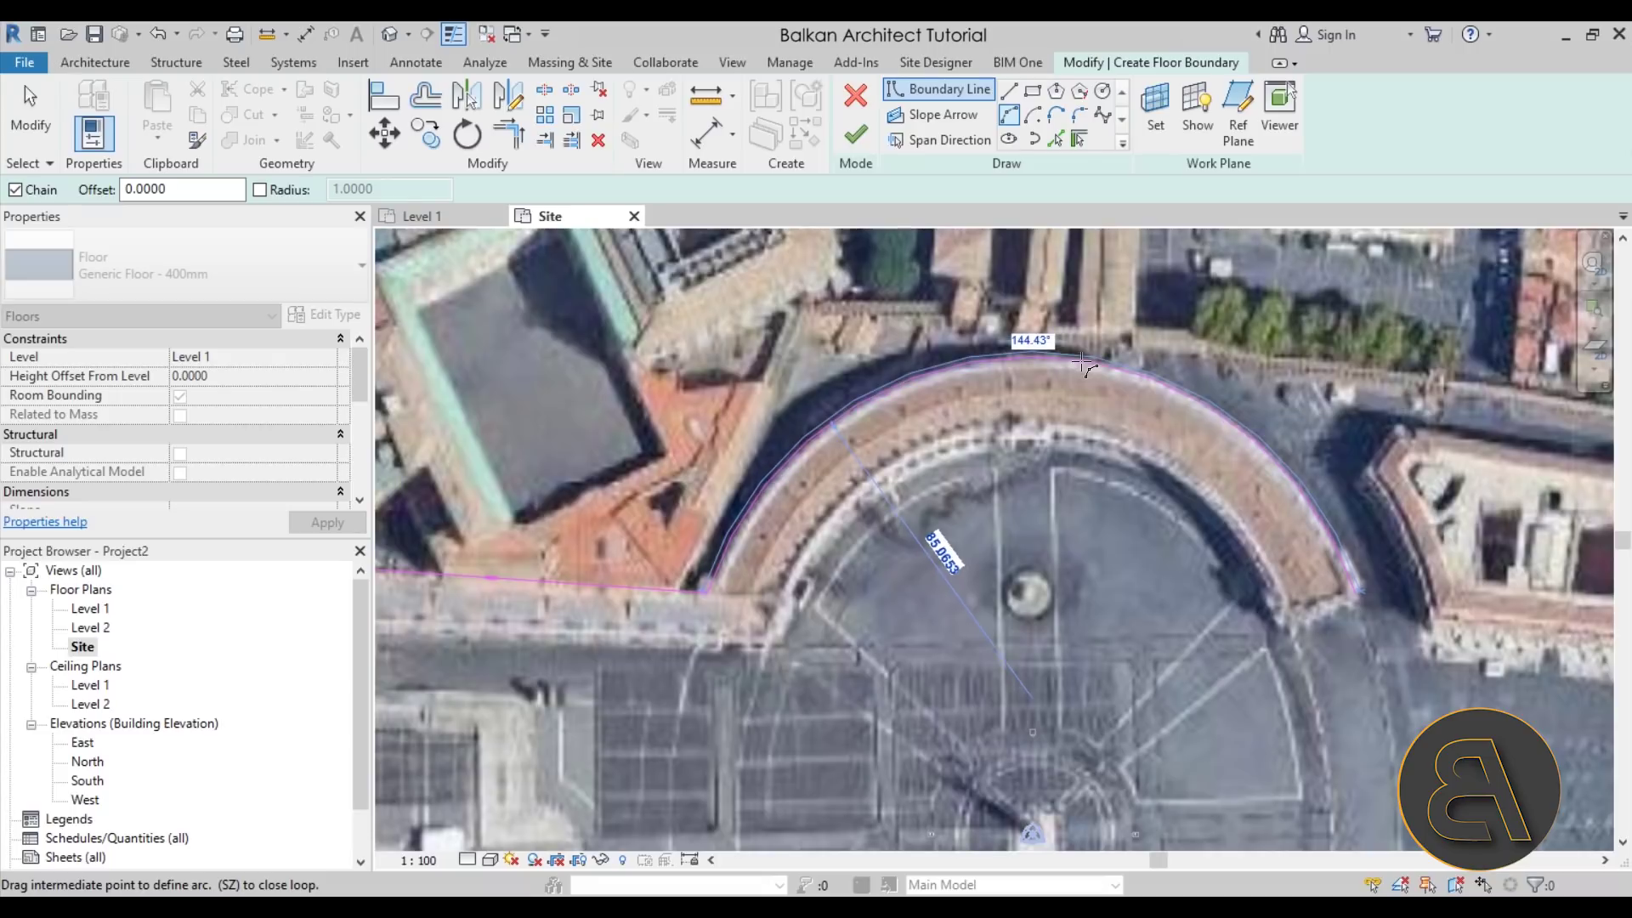
Step: Finish the floor boundary arc along the northern colonnade's outer edge and check the colonnade's width at its eastern end
{"action": "left_click", "coordinate": [1077, 366]}
{"action": "scroll", "coordinate": [1014, 528], "scroll_direction": "down", "scroll_amount": 2}
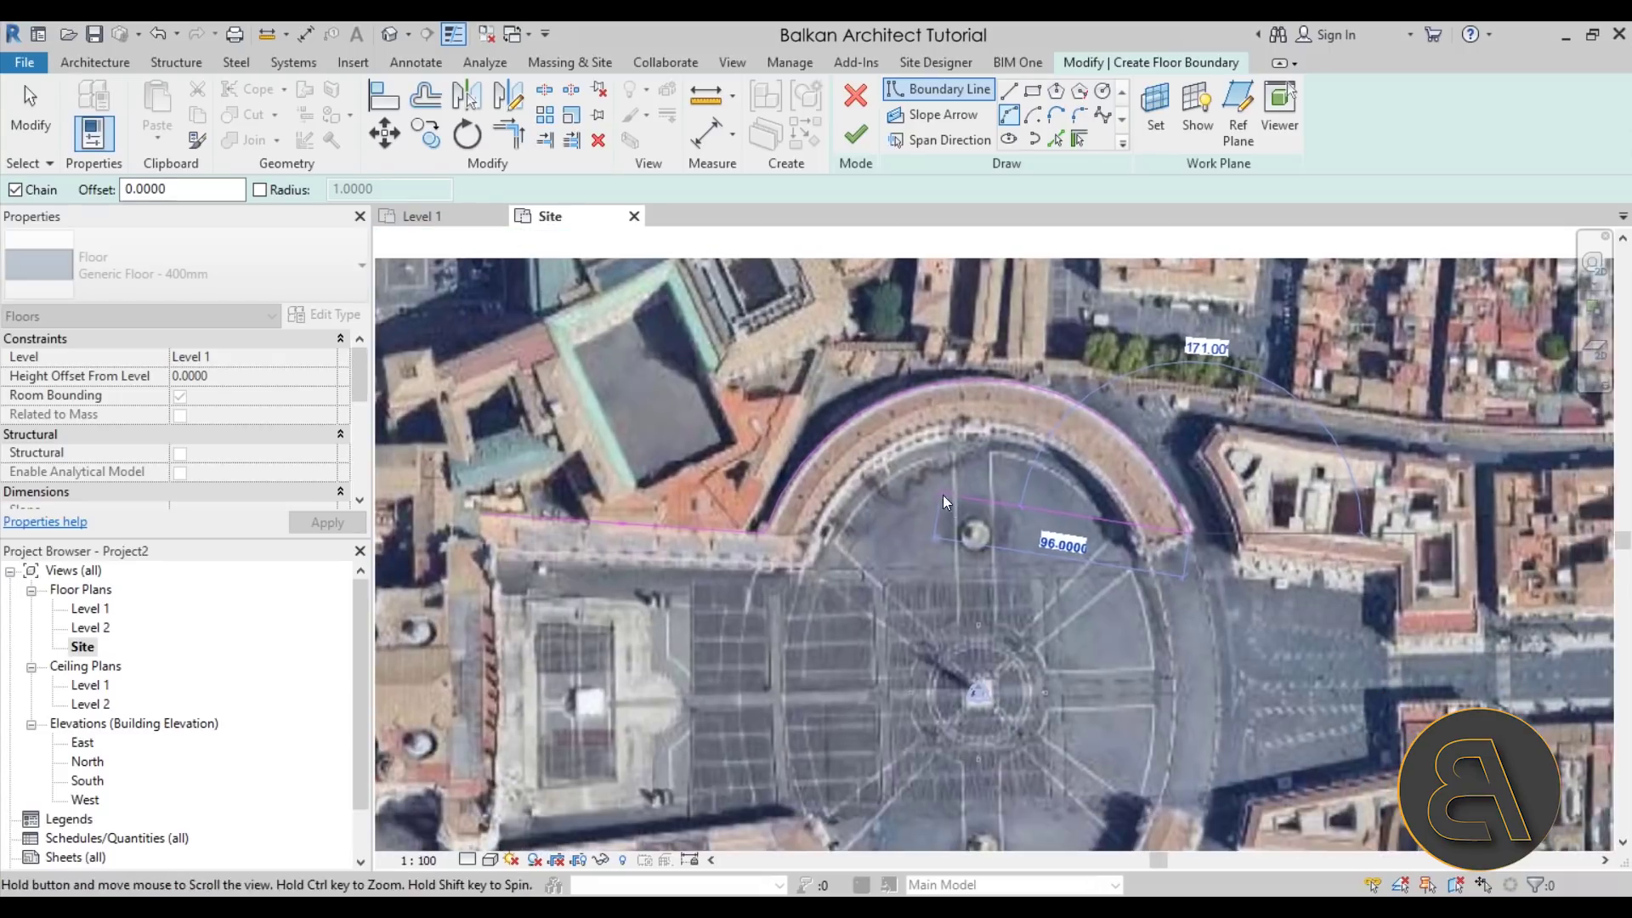
{"action": "scroll", "coordinate": [941, 494], "scroll_direction": "up", "scroll_amount": 4}
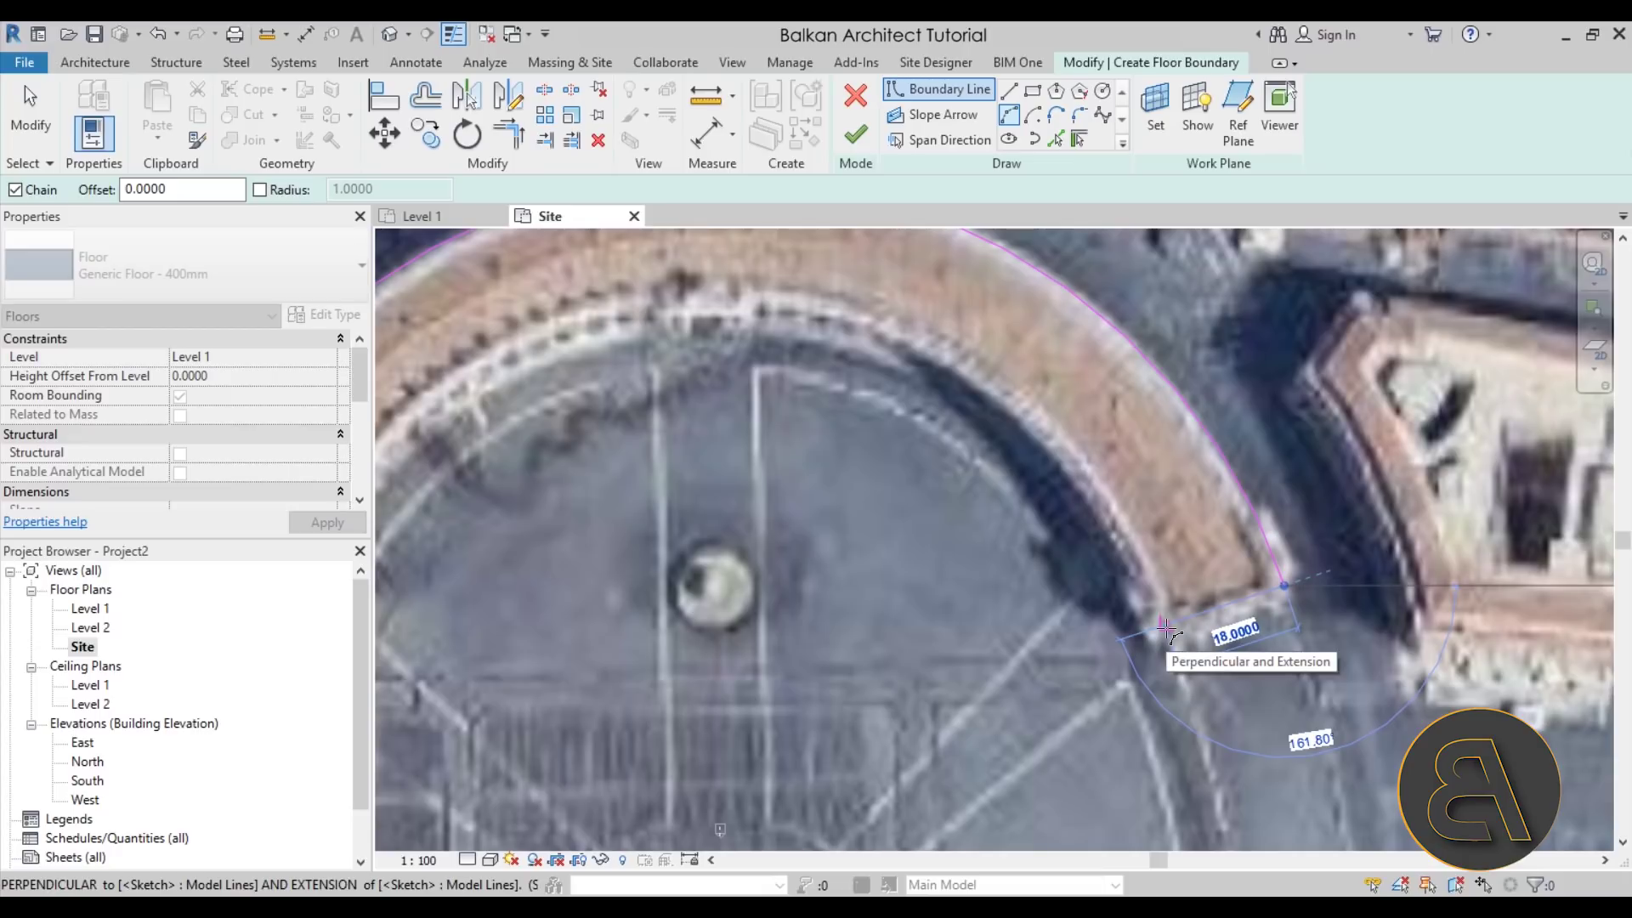
{"action": "key", "text": "Escape"}
{"action": "key", "text": "Escape"}
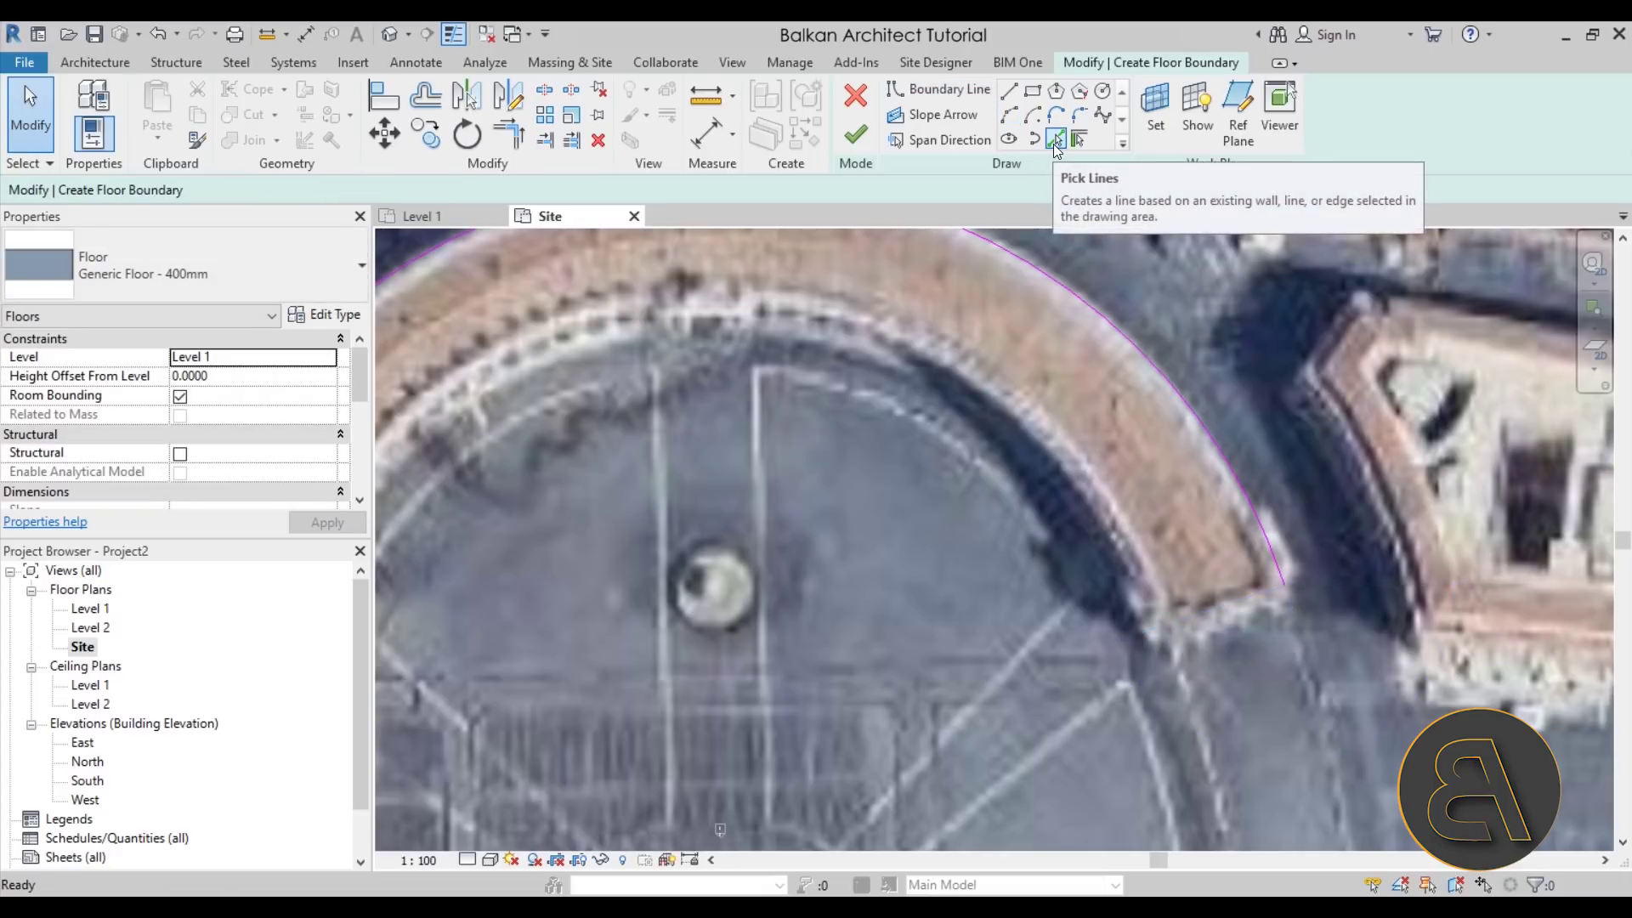
Step: Offset the outer colonnade arc inward by 18 m using Pick Lines to create the inner boundary arc
{"action": "left_click", "coordinate": [1054, 145]}
{"action": "left_click_drag", "start_coordinate": [102, 189], "coordinate": [60, 189]}
{"action": "type", "text": "18"}
{"action": "key", "text": "Return"}
{"action": "scroll", "coordinate": [997, 425], "scroll_direction": "down", "scroll_amount": 3}
{"action": "middle_click_drag", "start_coordinate": [997, 425], "coordinate": [1262, 287]}
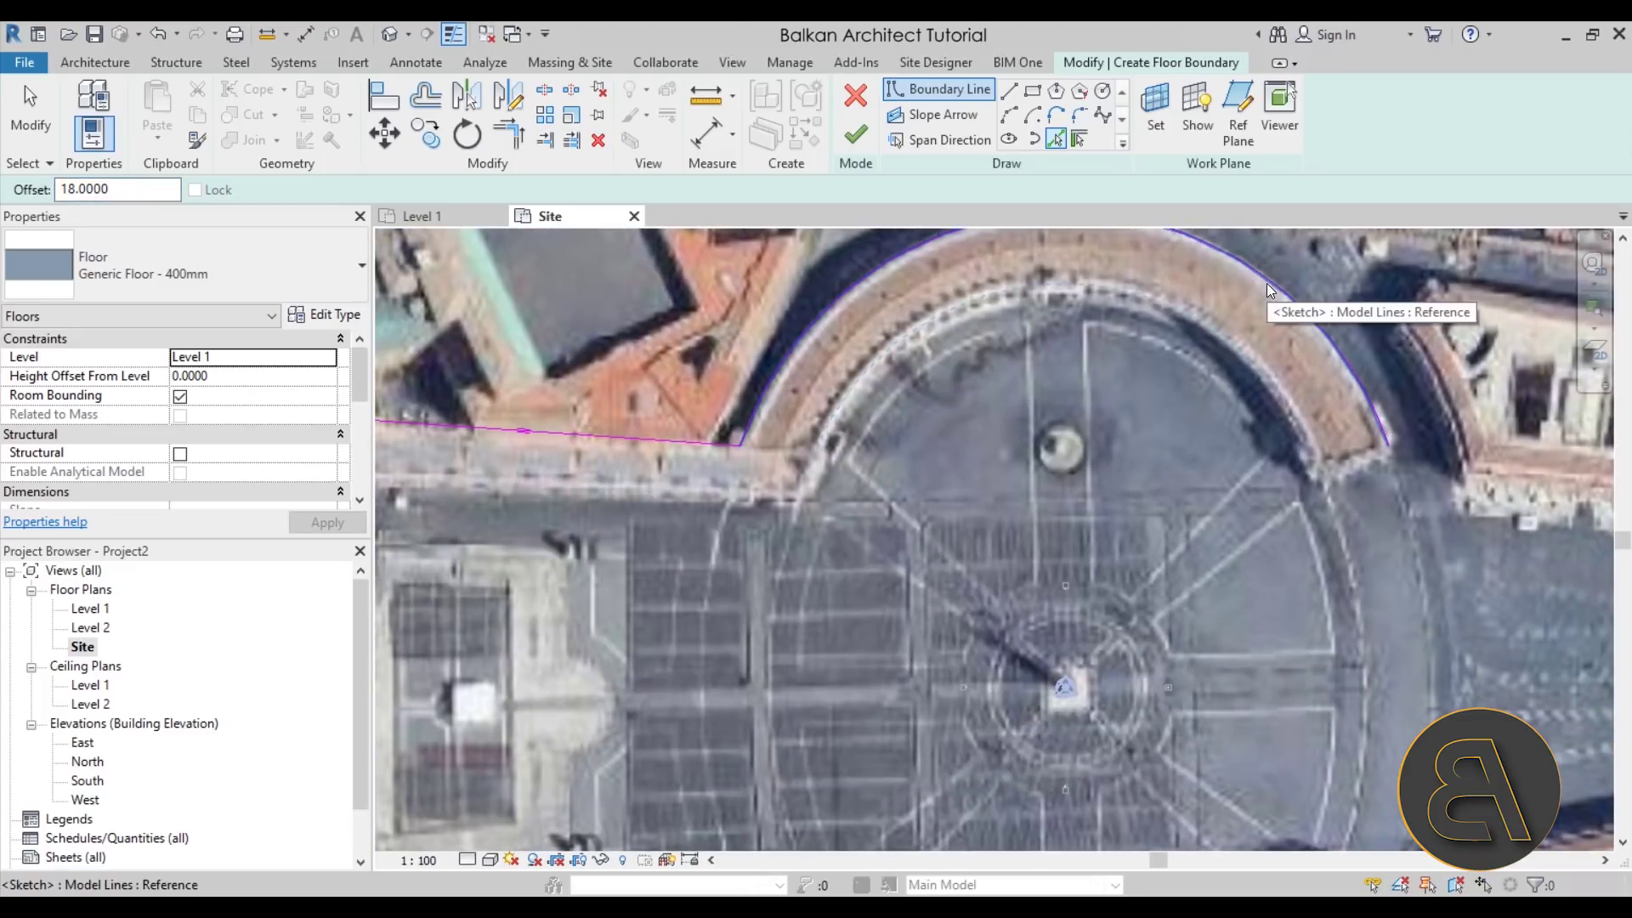
{"action": "left_click", "coordinate": [1270, 285]}
{"action": "scroll", "coordinate": [1030, 525], "scroll_direction": "down", "scroll_amount": 4}
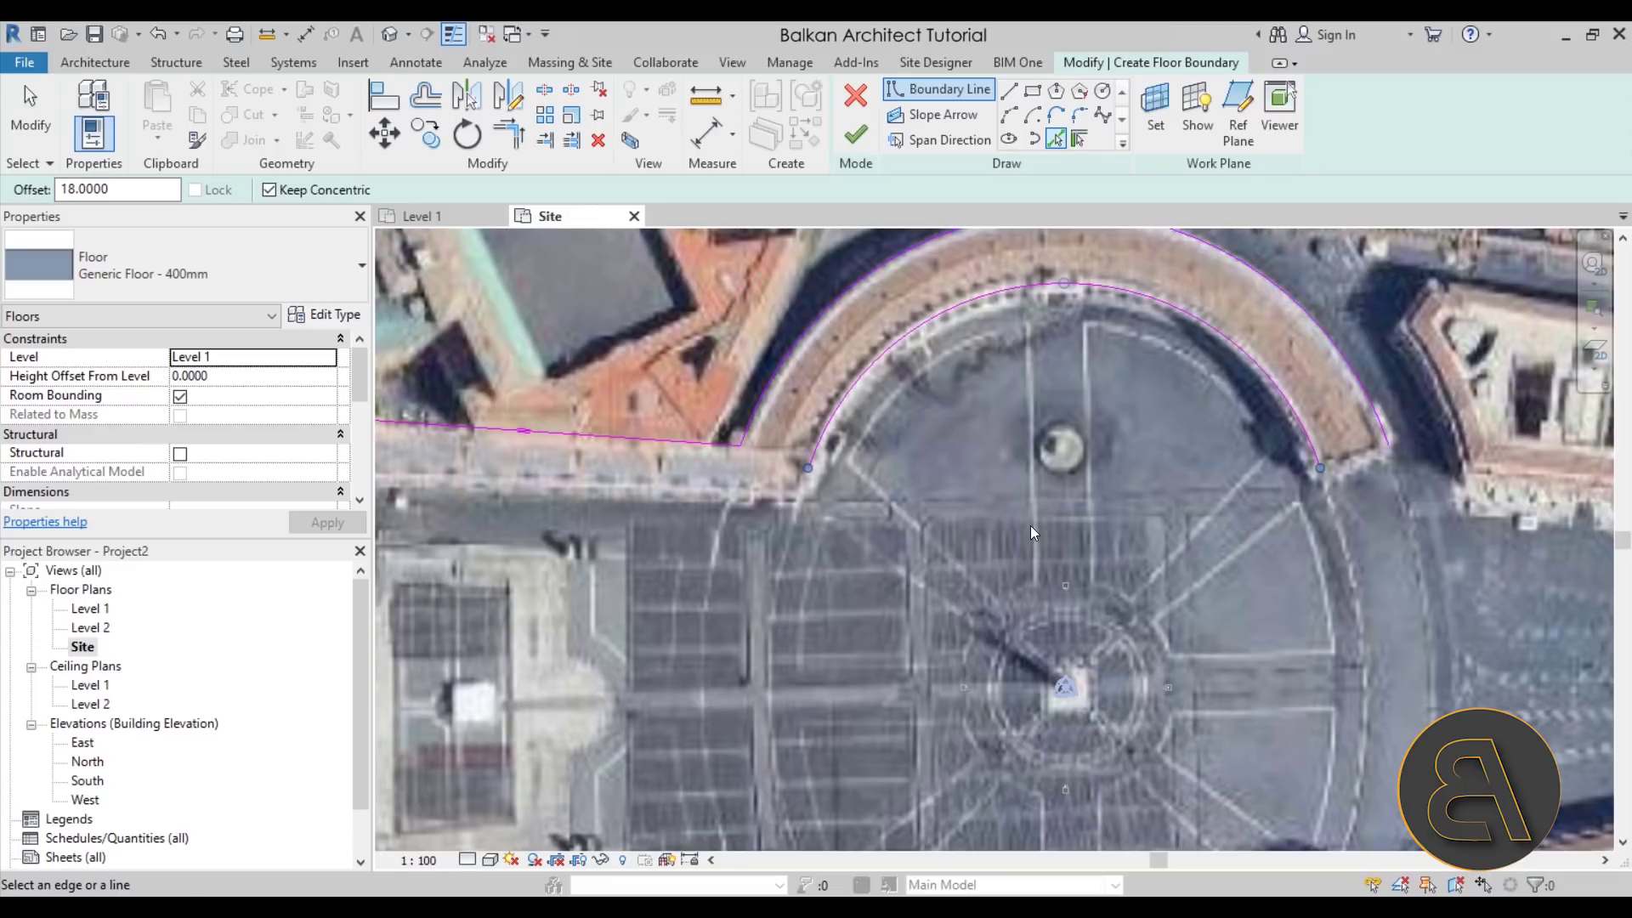
Step: Prepare to draw straight floor boundary lines with the drawing offset set to 0
{"action": "scroll", "coordinate": [852, 533], "scroll_direction": "up", "scroll_amount": 4}
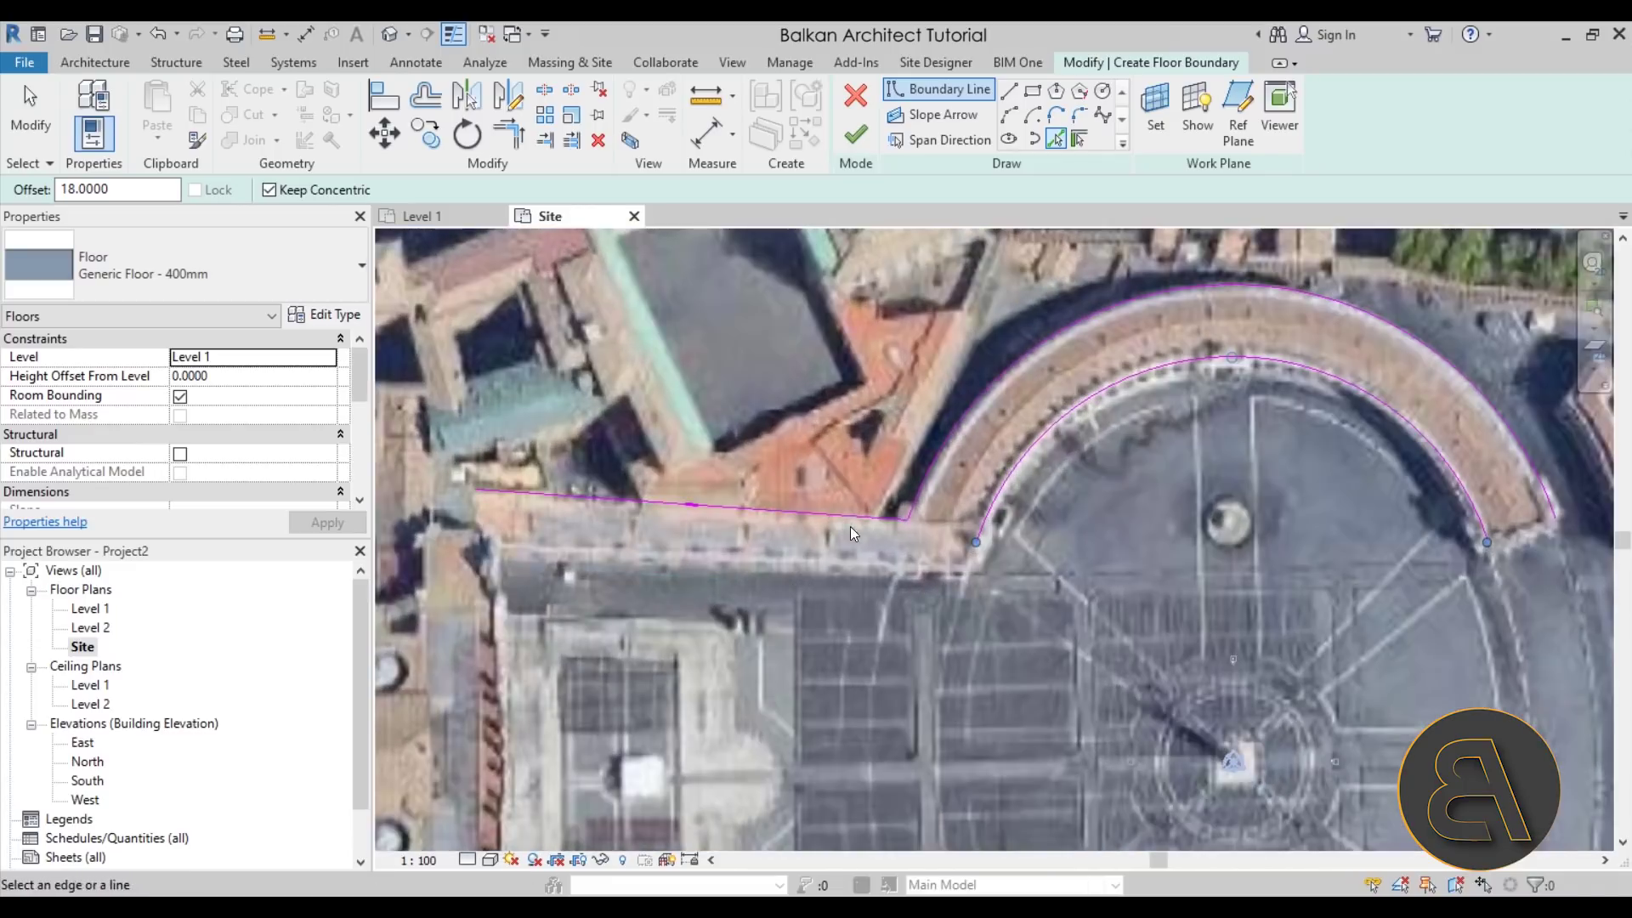
{"action": "left_click", "coordinate": [1008, 90]}
{"action": "scroll", "coordinate": [456, 499], "scroll_direction": "up", "scroll_amount": 3}
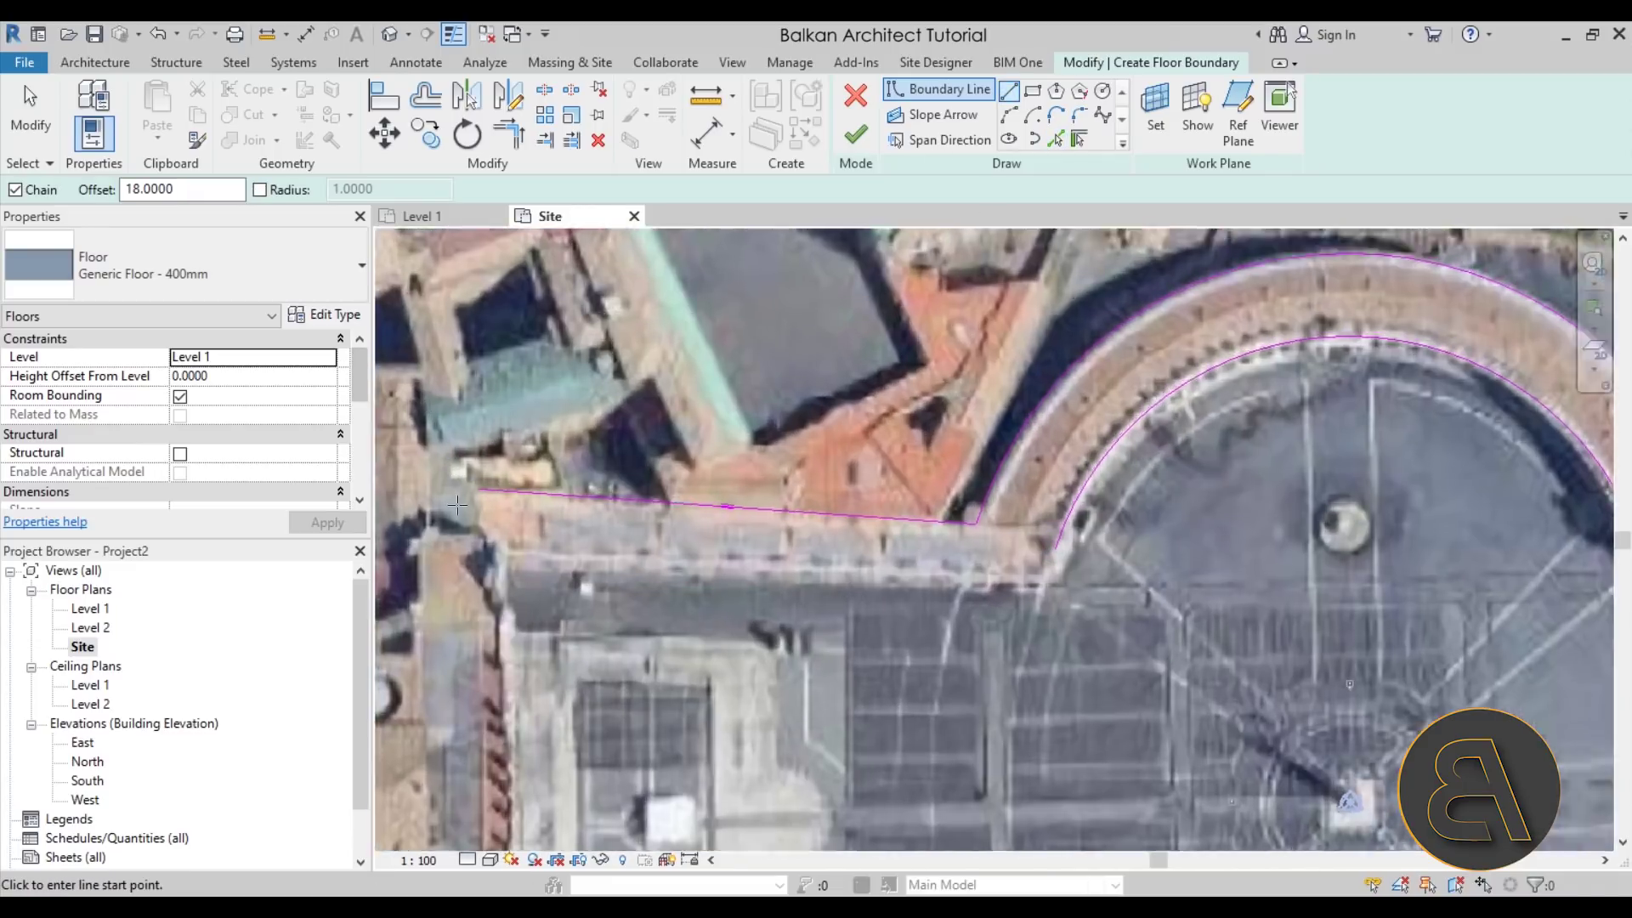
{"action": "double_click", "coordinate": [207, 190]}
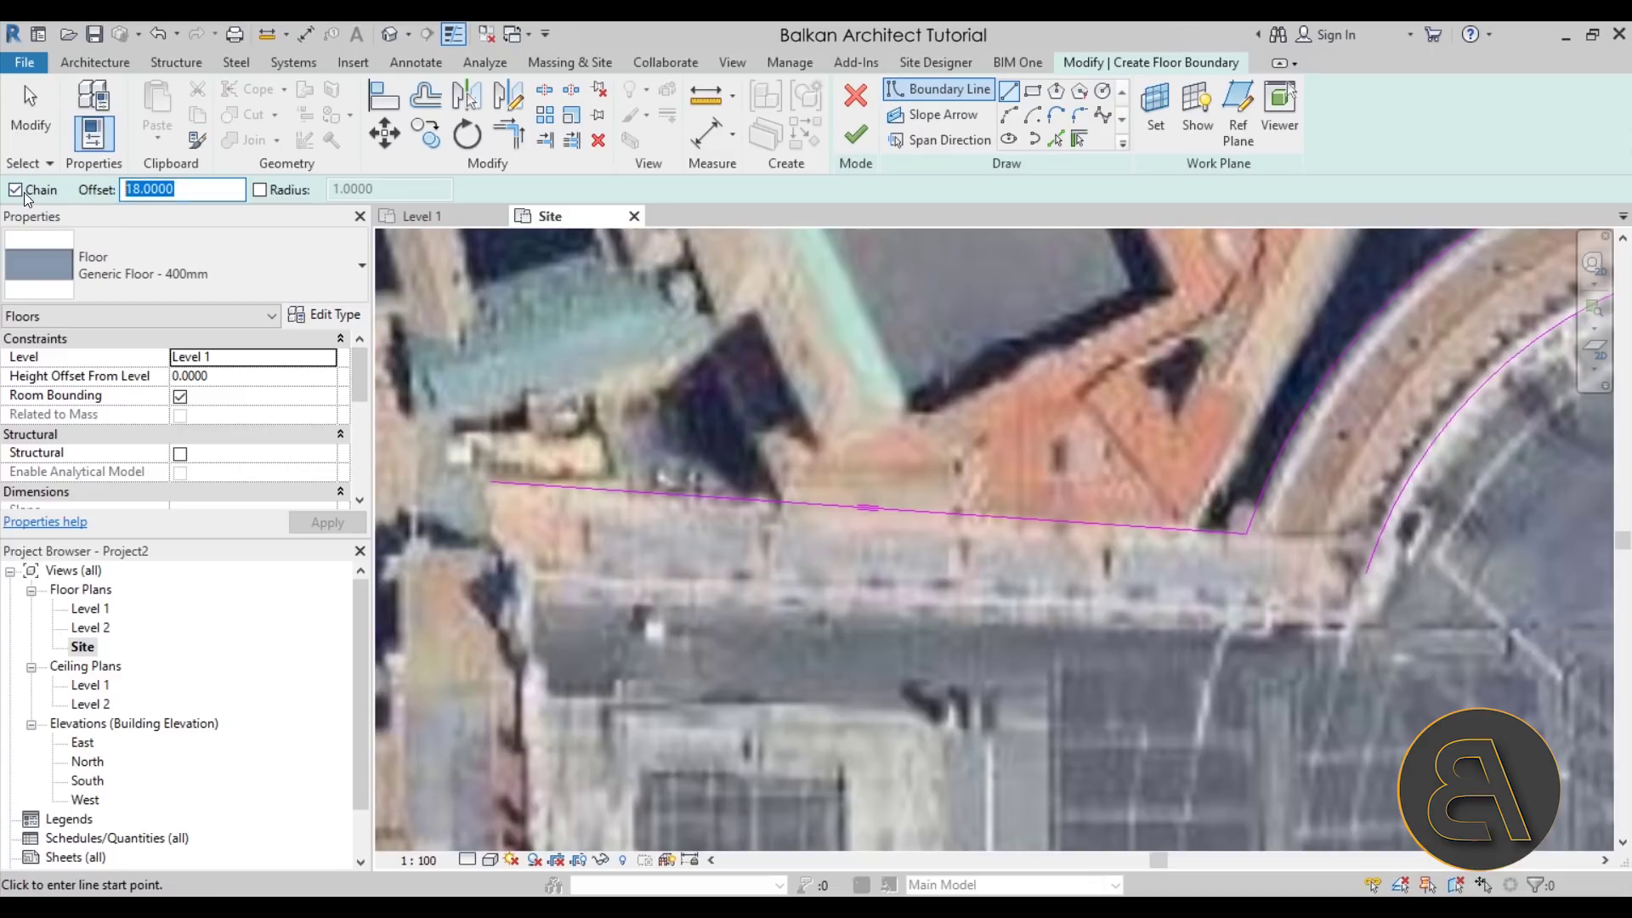
{"action": "type", "text": "0"}
{"action": "key", "text": "Return"}
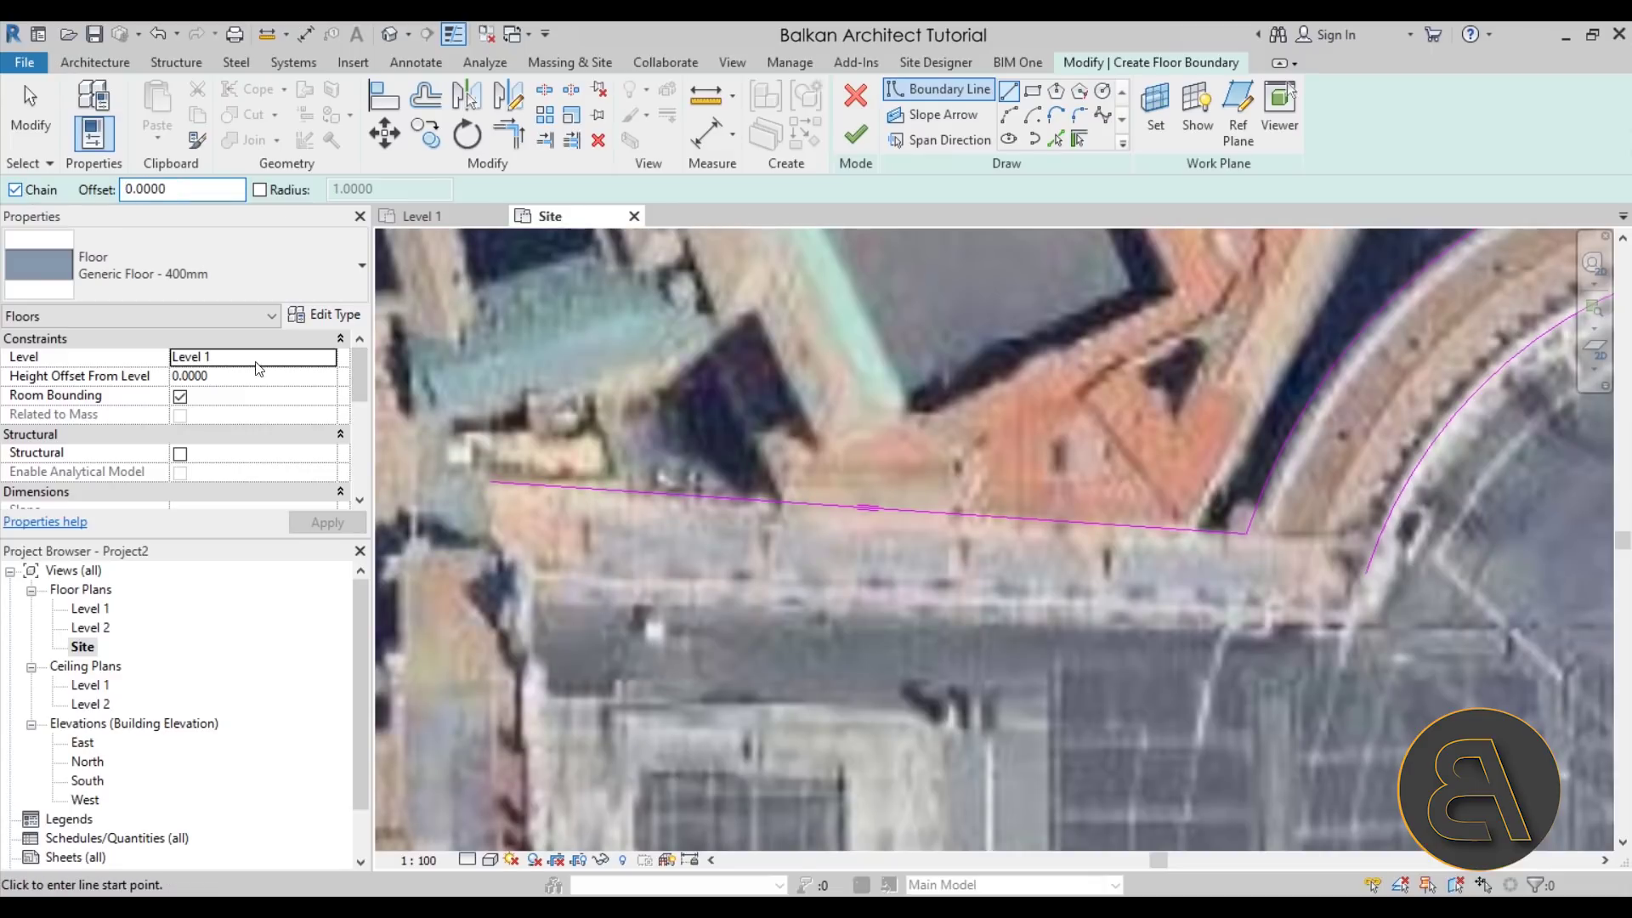
Step: Draw boundary lines across the northern wing's western end and about 117 m along its southern edge toward the inner colonnade arc
{"action": "left_click", "coordinate": [533, 484]}
{"action": "left_click", "coordinate": [533, 597]}
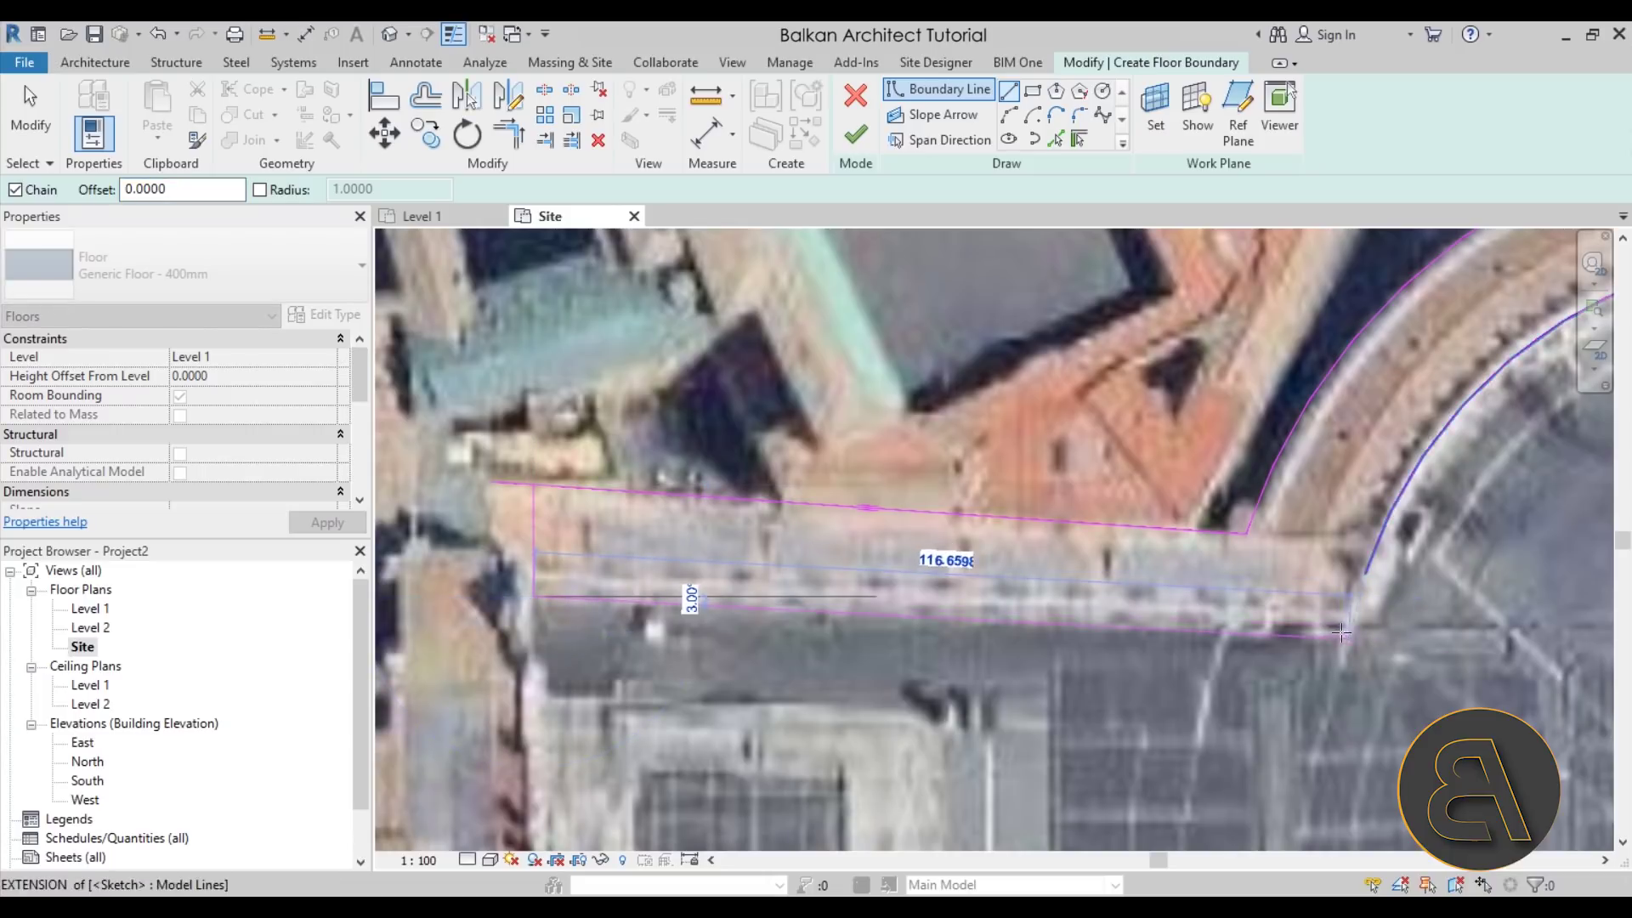
{"action": "scroll", "coordinate": [1337, 629], "scroll_direction": "up", "scroll_amount": 2}
{"action": "left_click", "coordinate": [1336, 629]}
{"action": "scroll", "coordinate": [1336, 629], "scroll_direction": "down", "scroll_amount": 5}
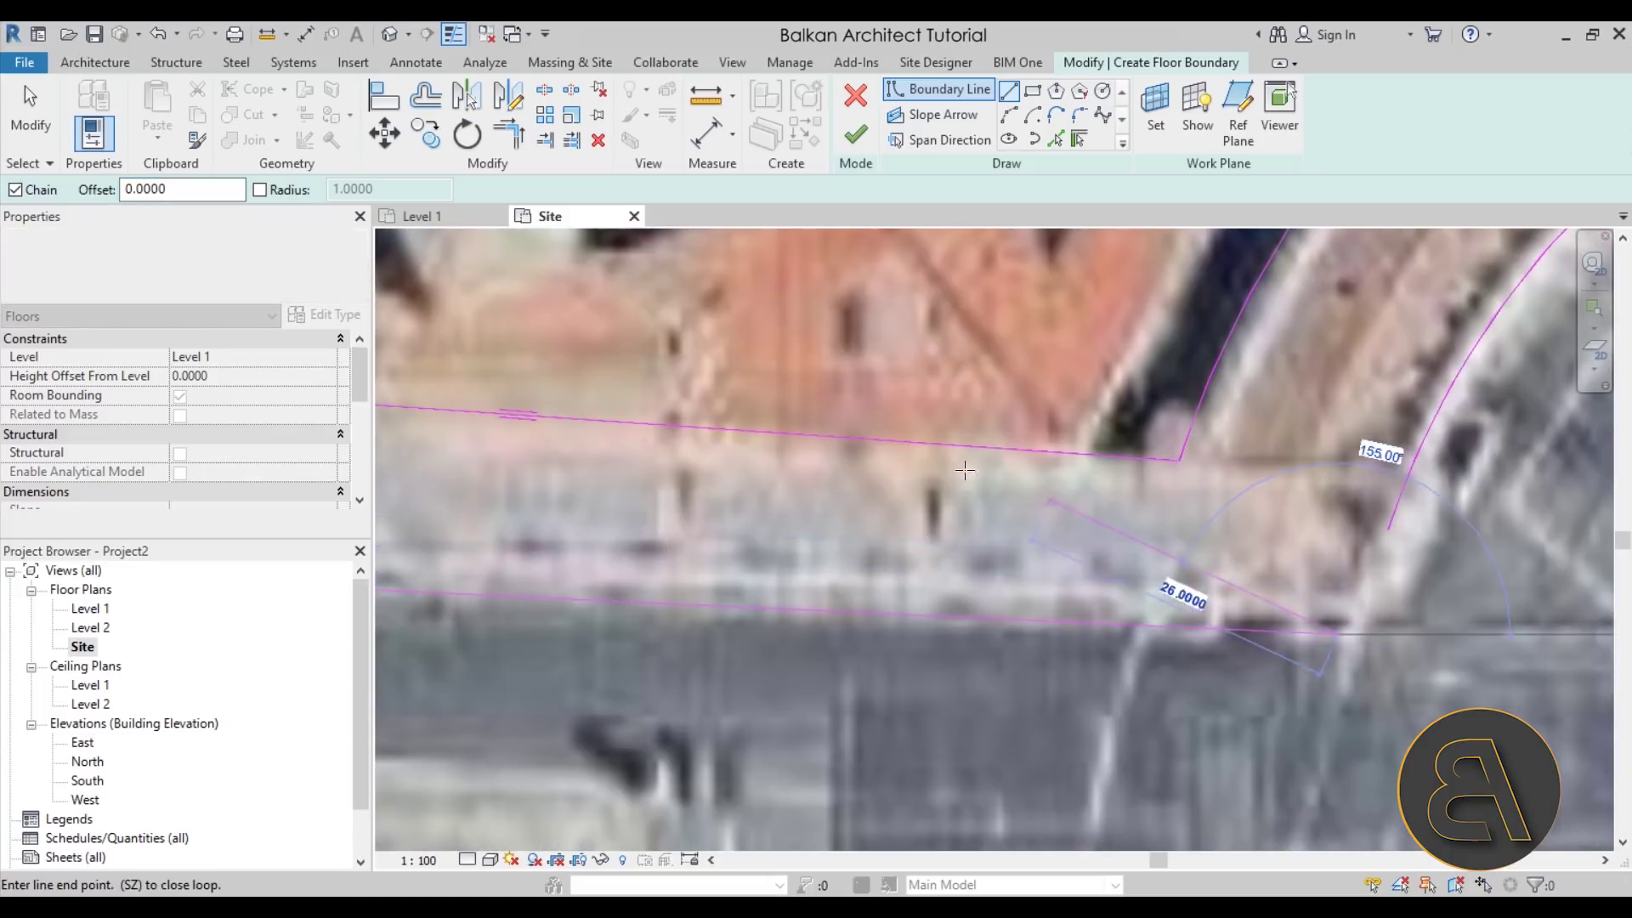
{"action": "key", "text": "Escape"}
{"action": "key", "text": "Escape"}
{"action": "scroll", "coordinate": [1067, 555], "scroll_direction": "down", "scroll_amount": 1}
{"action": "scroll", "coordinate": [889, 503], "scroll_direction": "up", "scroll_amount": 2}
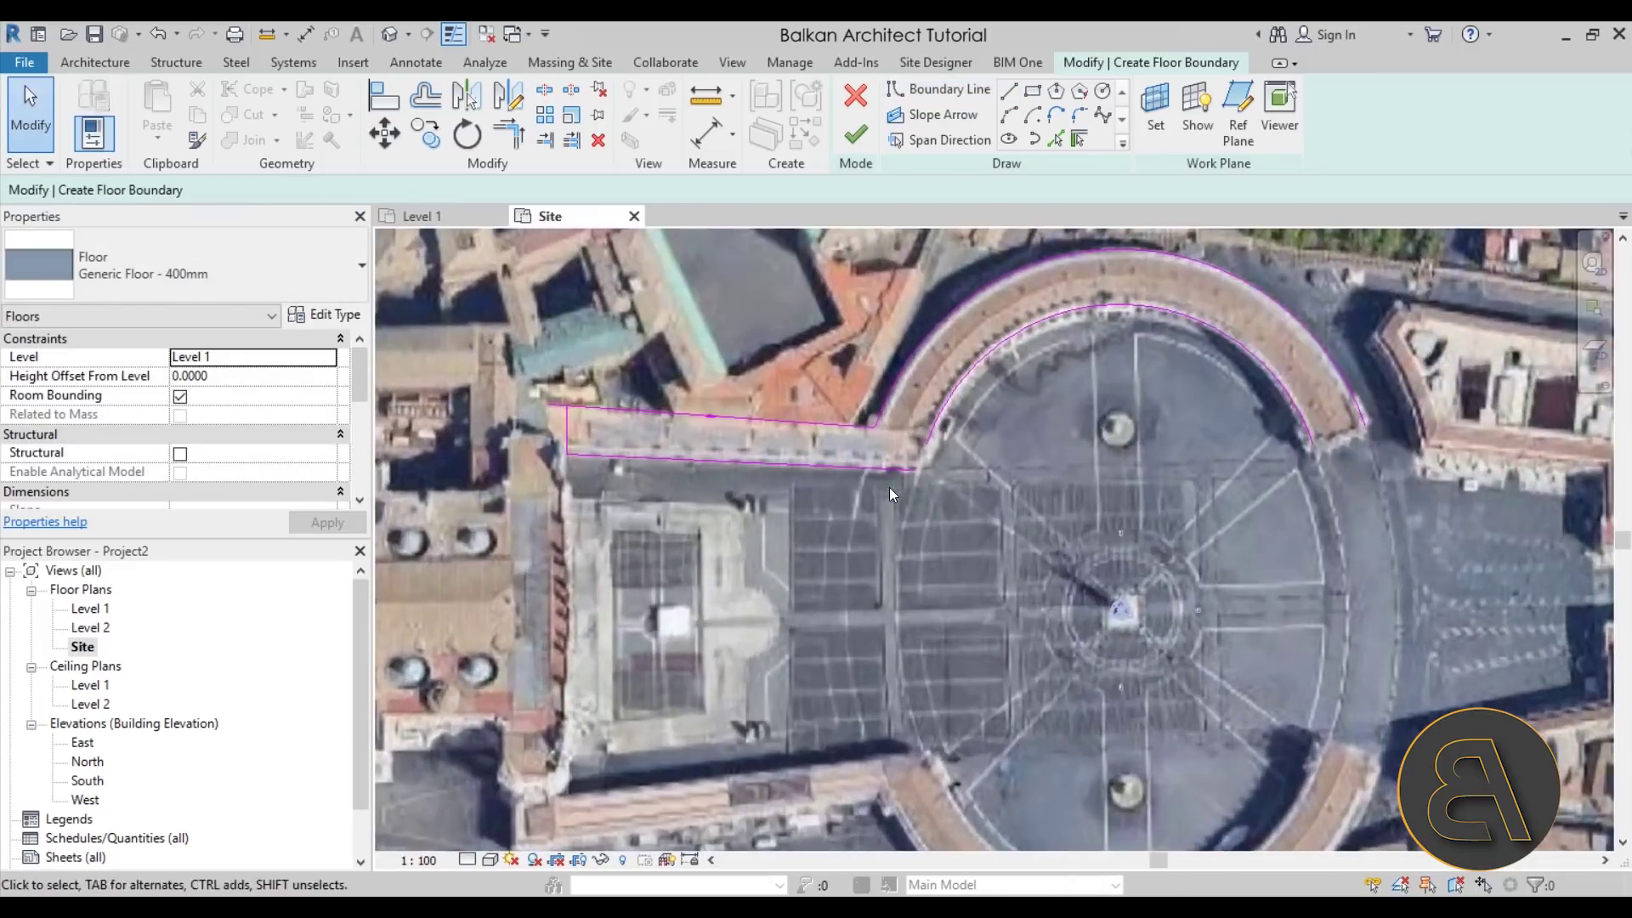
Step: Close the northern colonnade's eastern end with a straight boundary line between the outer and inner arc endpoints
{"action": "left_click", "coordinate": [1009, 91]}
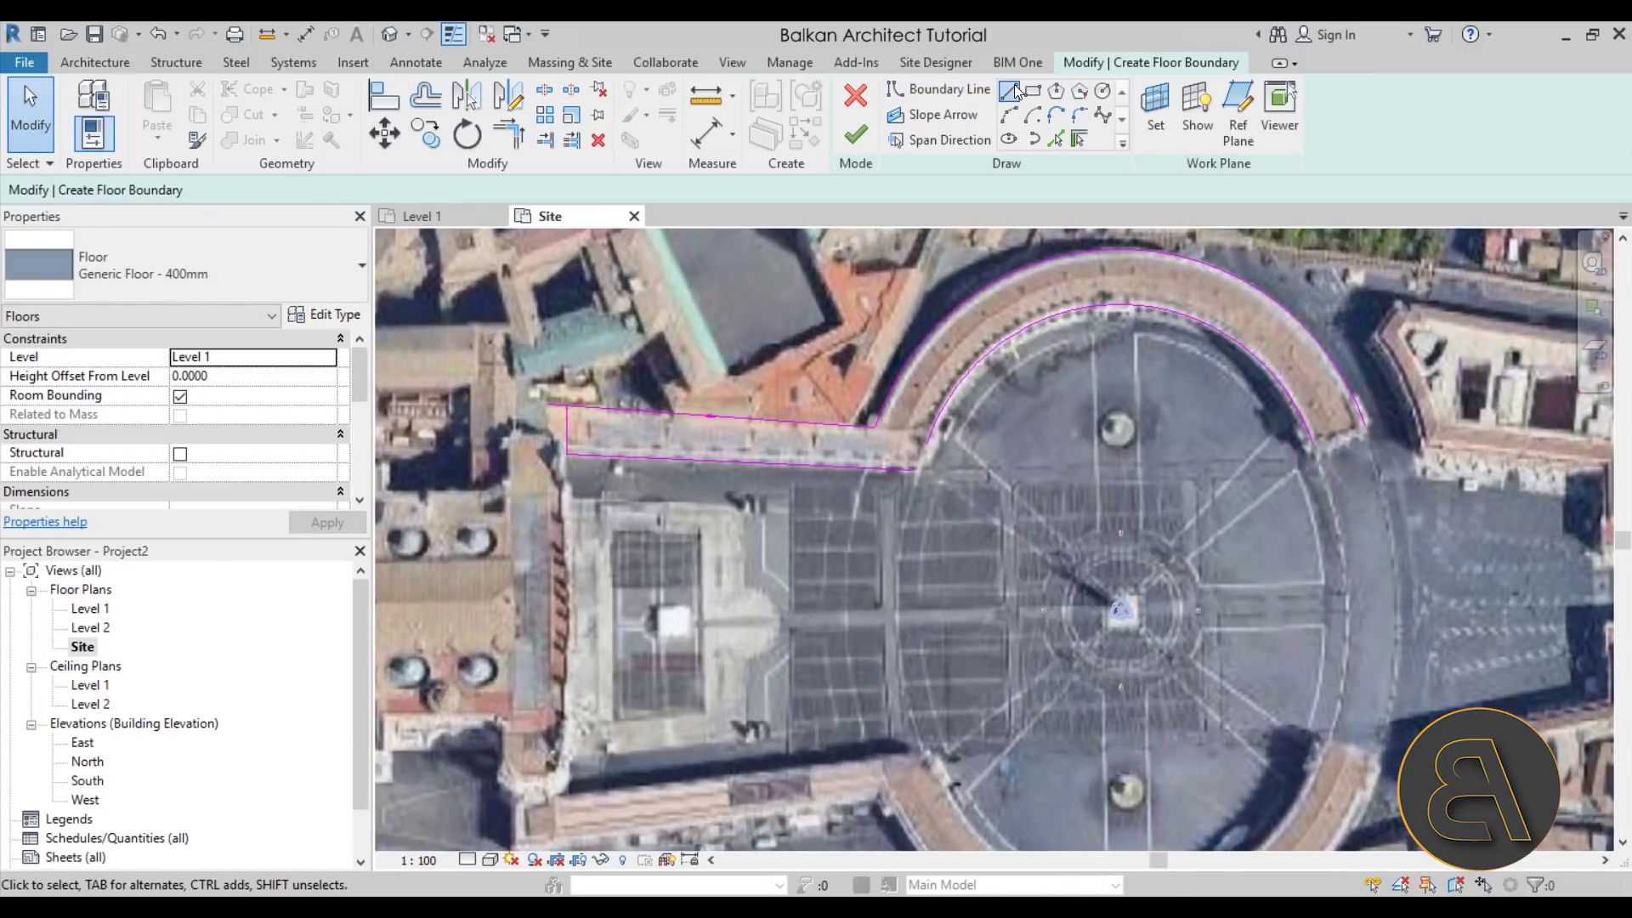
{"action": "scroll", "coordinate": [1372, 381], "scroll_direction": "up", "scroll_amount": 3}
{"action": "left_click", "coordinate": [1259, 527]}
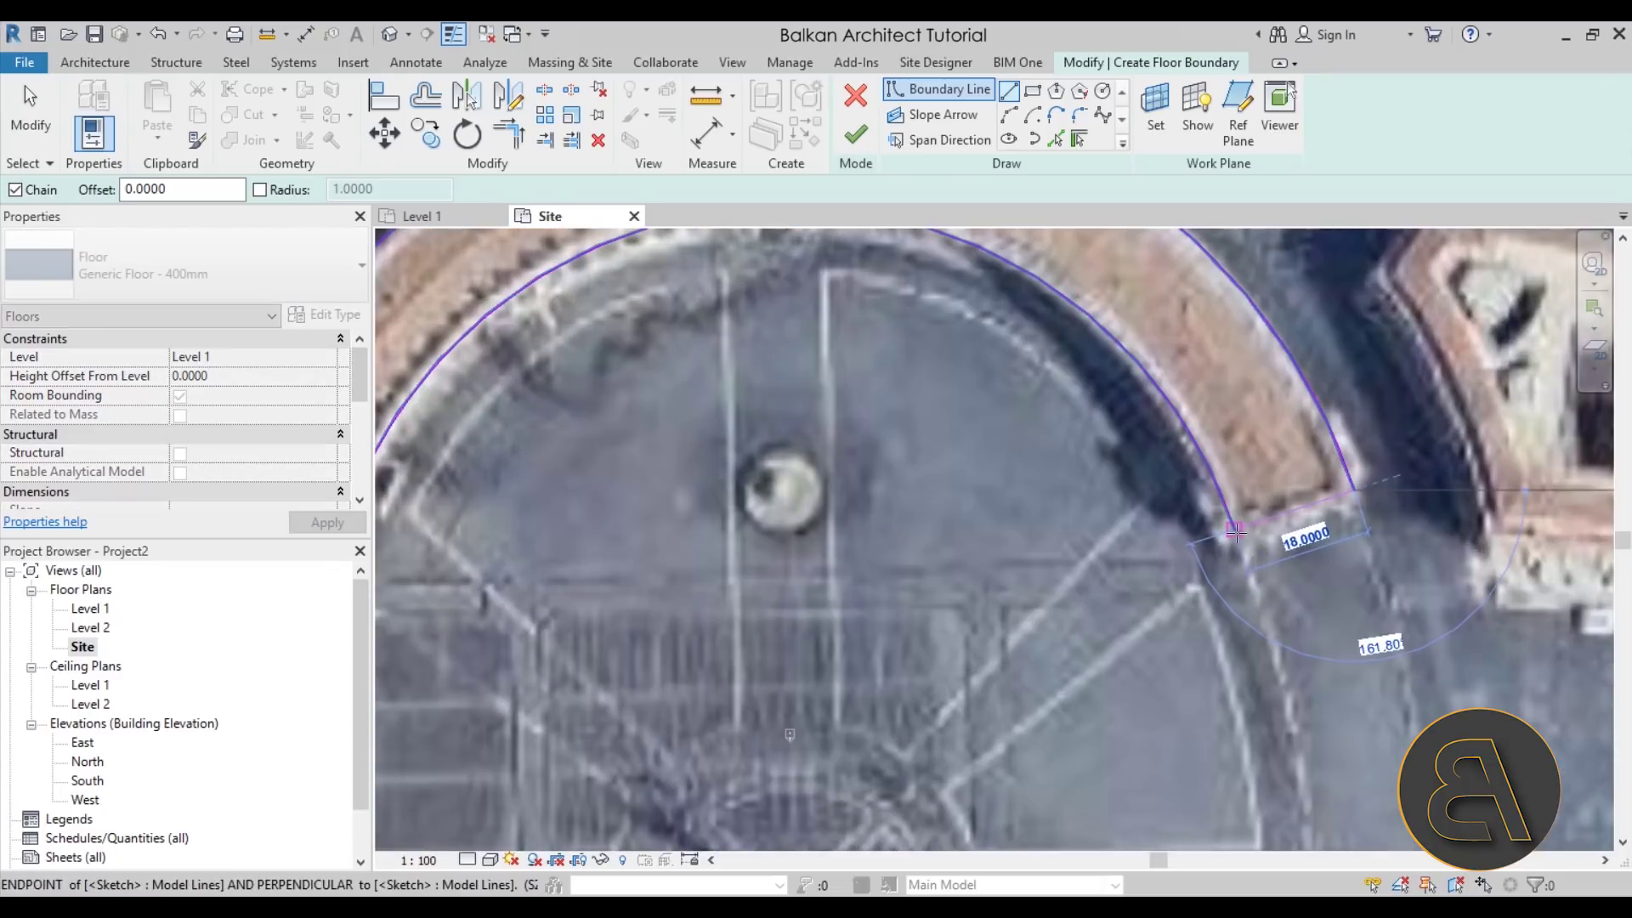
{"action": "key", "text": "Escape"}
{"action": "key", "text": "Escape"}
{"action": "scroll", "coordinate": [1231, 455], "scroll_direction": "down", "scroll_amount": 3}
Step: Delete the inner colonnade arc, its eastern closing line, and the northern wing's southern and western boundary lines
{"action": "middle_click_drag", "start_coordinate": [870, 513], "coordinate": [867, 455]}
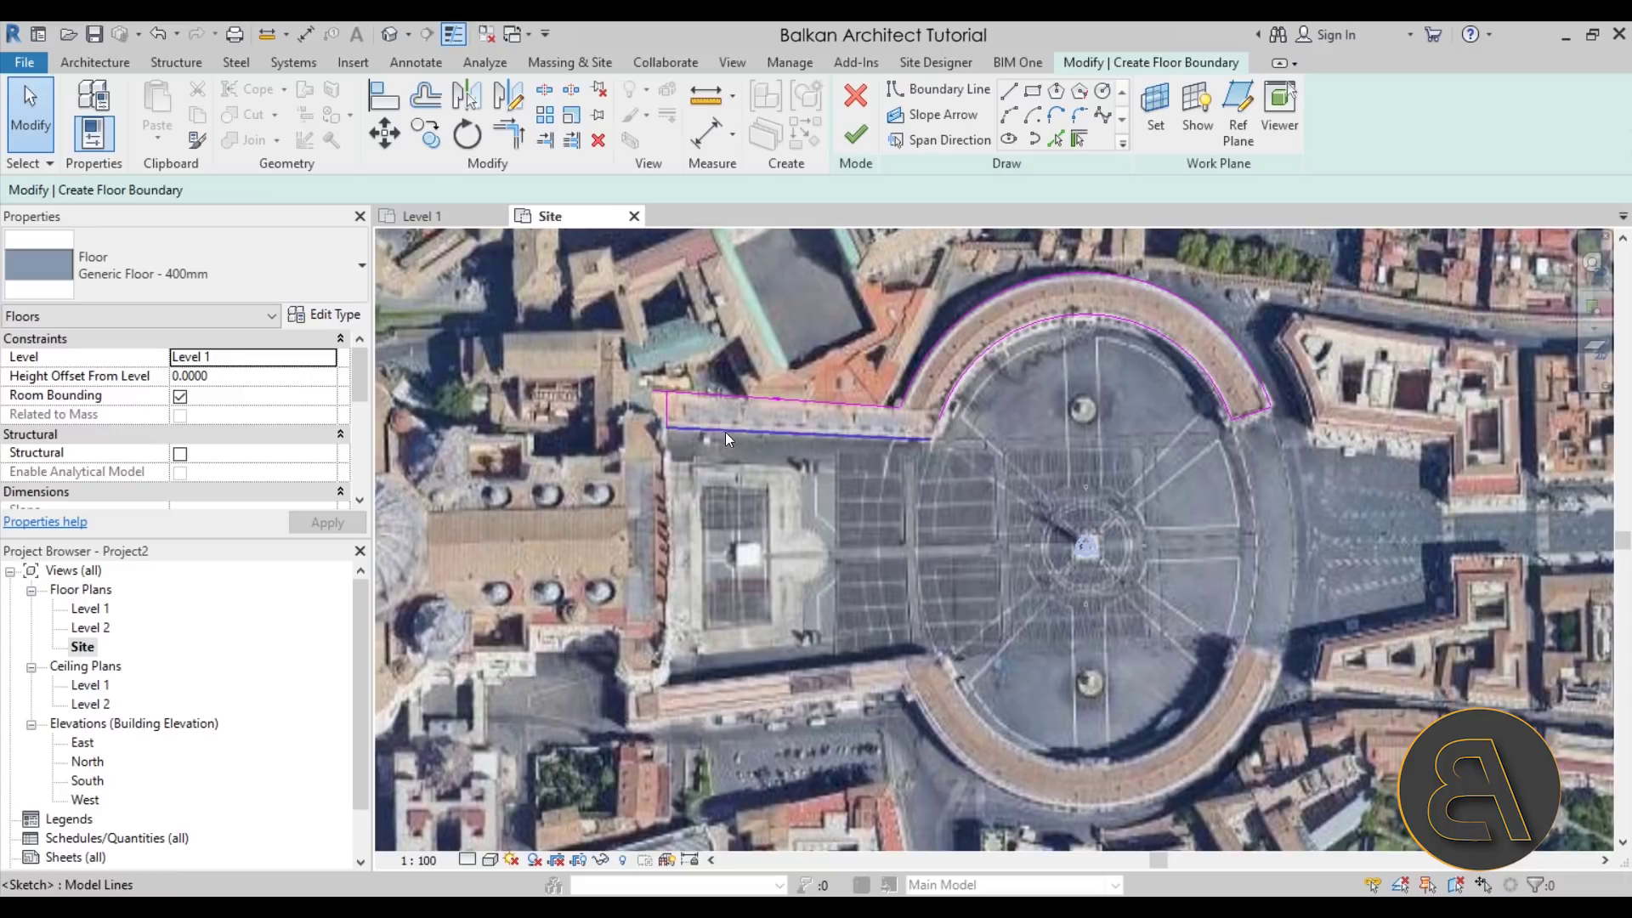
{"action": "middle_click_drag", "start_coordinate": [1224, 633], "coordinate": [995, 617]}
{"action": "middle_click_drag", "start_coordinate": [789, 399], "coordinate": [913, 391]}
{"action": "middle_click_drag", "start_coordinate": [1241, 386], "coordinate": [1134, 413]}
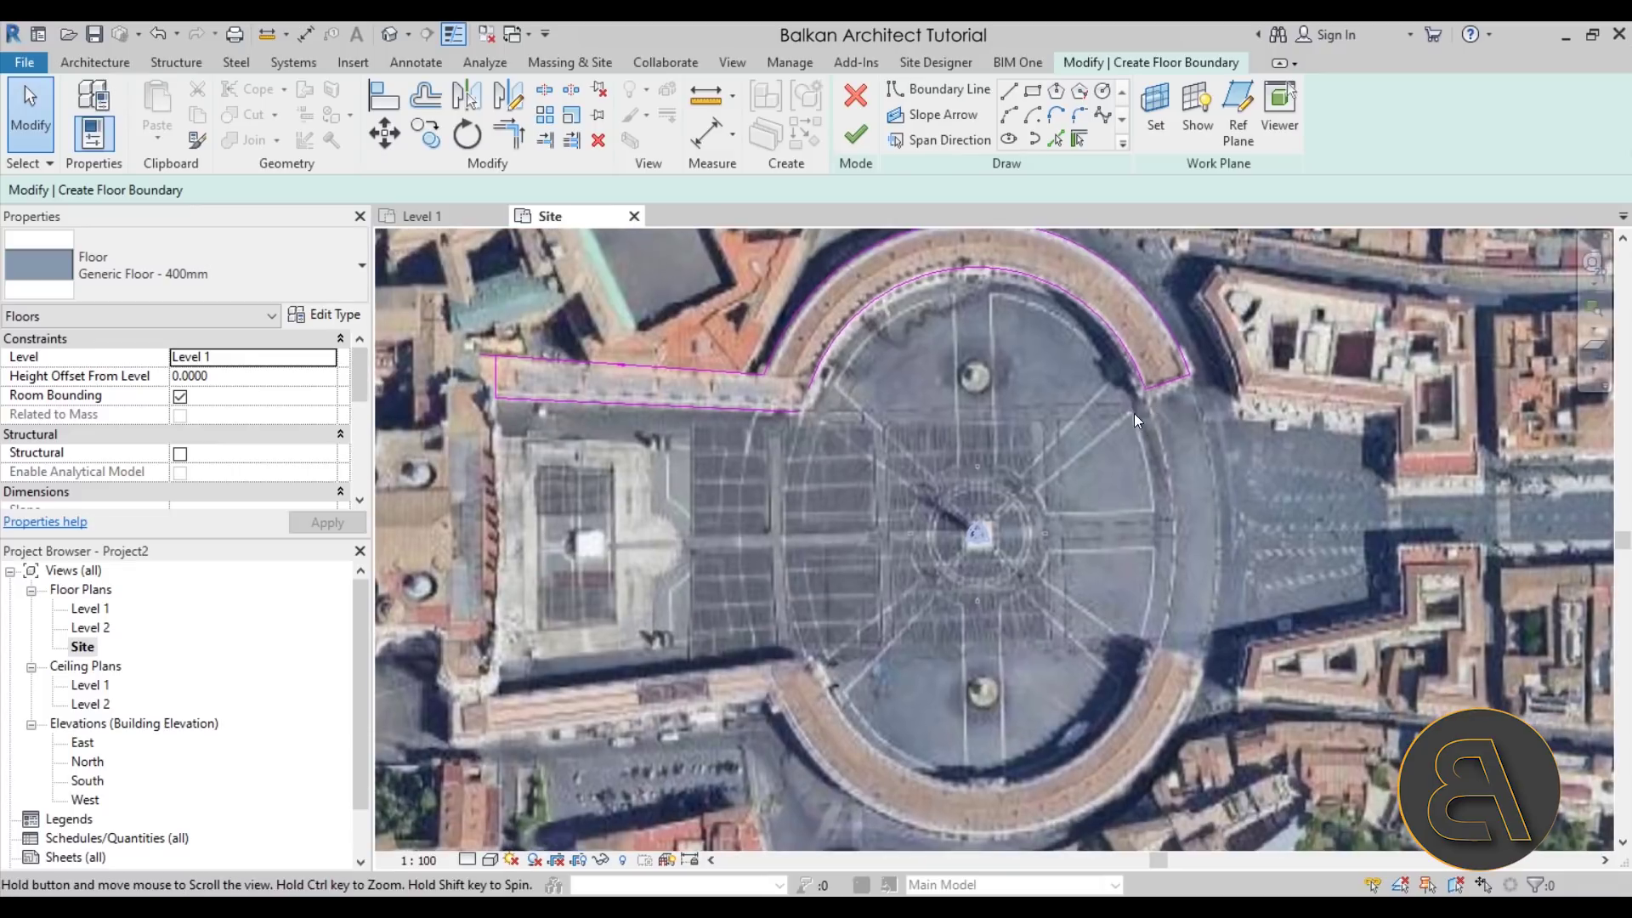
{"action": "left_click_drag", "start_coordinate": [1123, 568], "coordinate": [821, 320]}
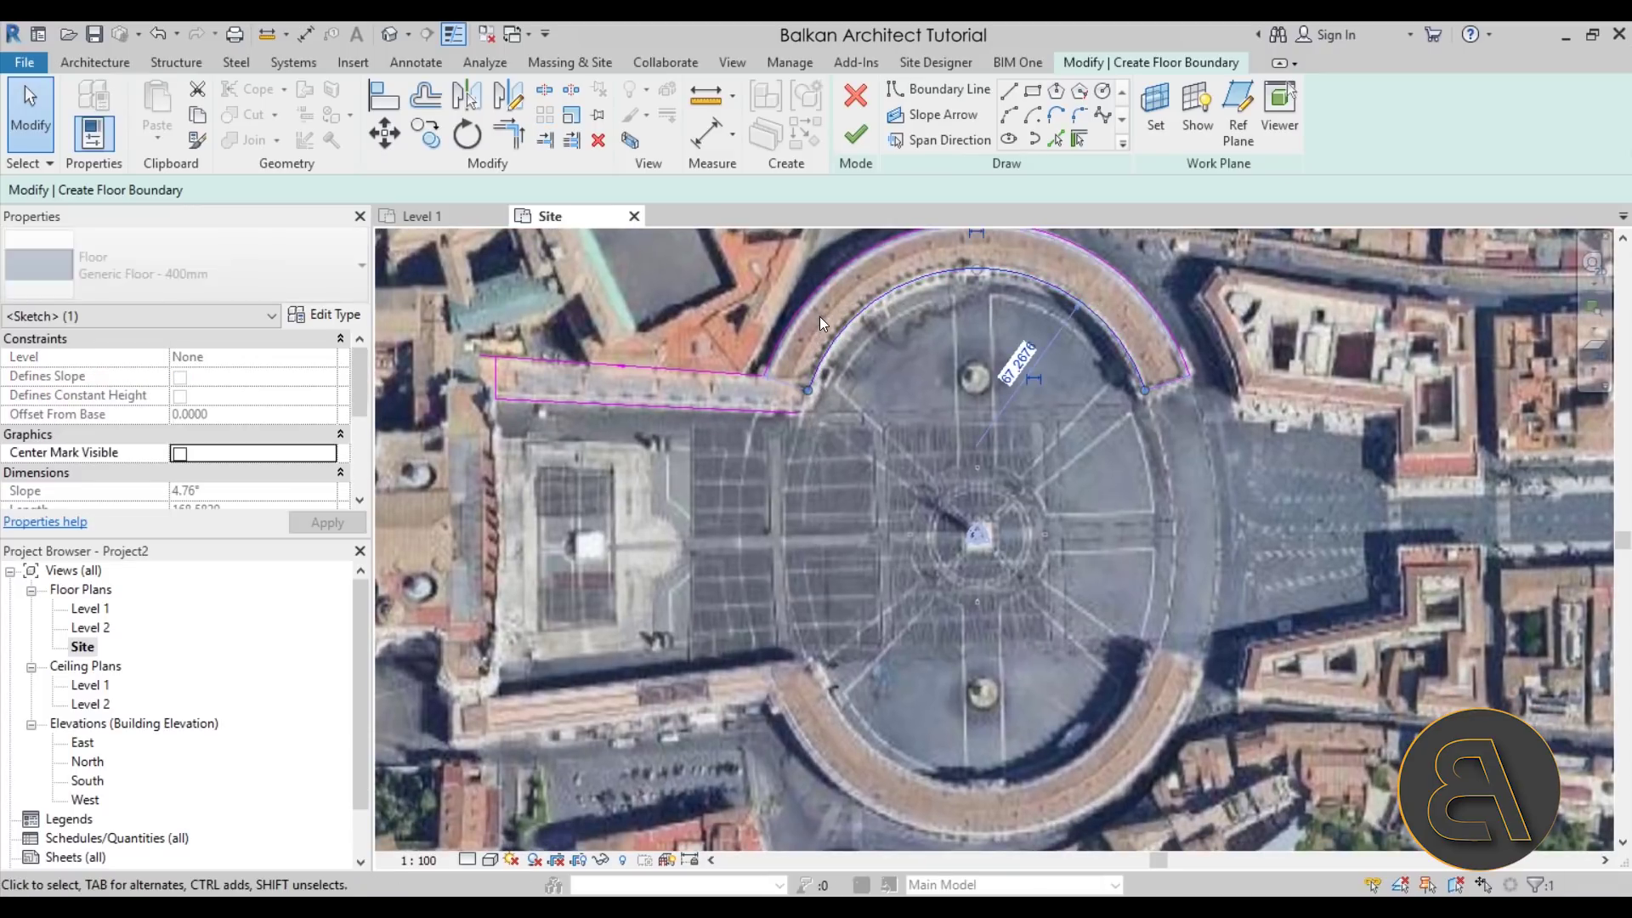
{"action": "key", "text": "Delete"}
{"action": "left_click", "coordinate": [1164, 383]}
{"action": "key", "text": "Delete"}
{"action": "left_click", "coordinate": [732, 406]}
{"action": "key", "text": "Delete"}
{"action": "left_click", "coordinate": [496, 386]}
{"action": "key", "text": "Delete"}
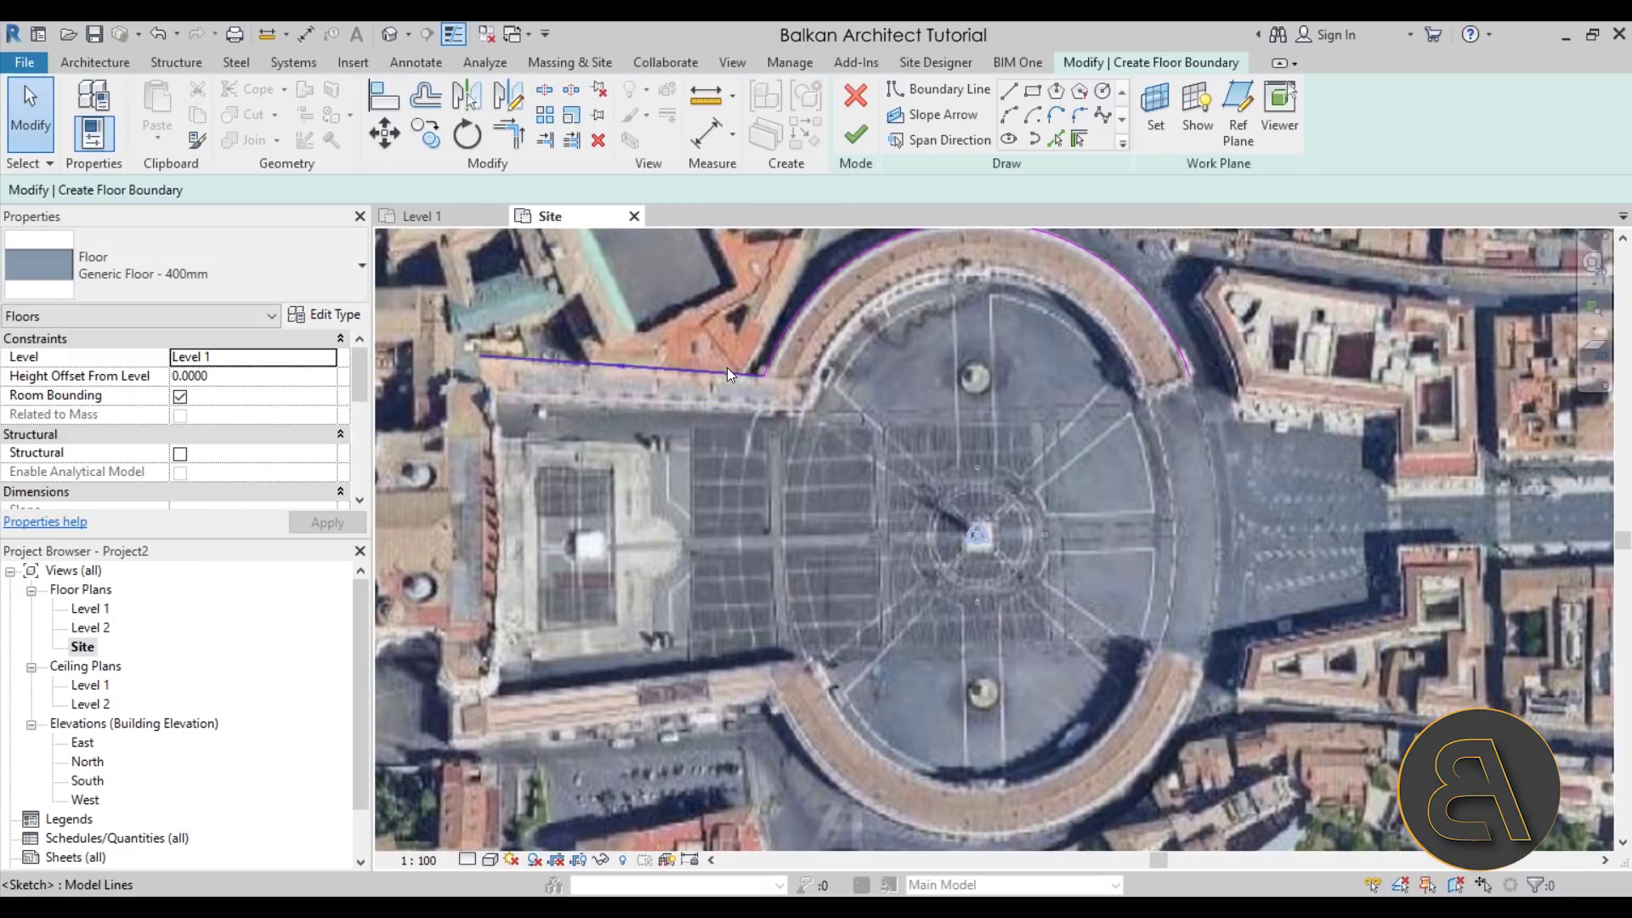
Step: Draw a straight boundary line along the southern wing's outer edge from its western end to the curved colonnade
{"action": "left_click", "coordinate": [1010, 100]}
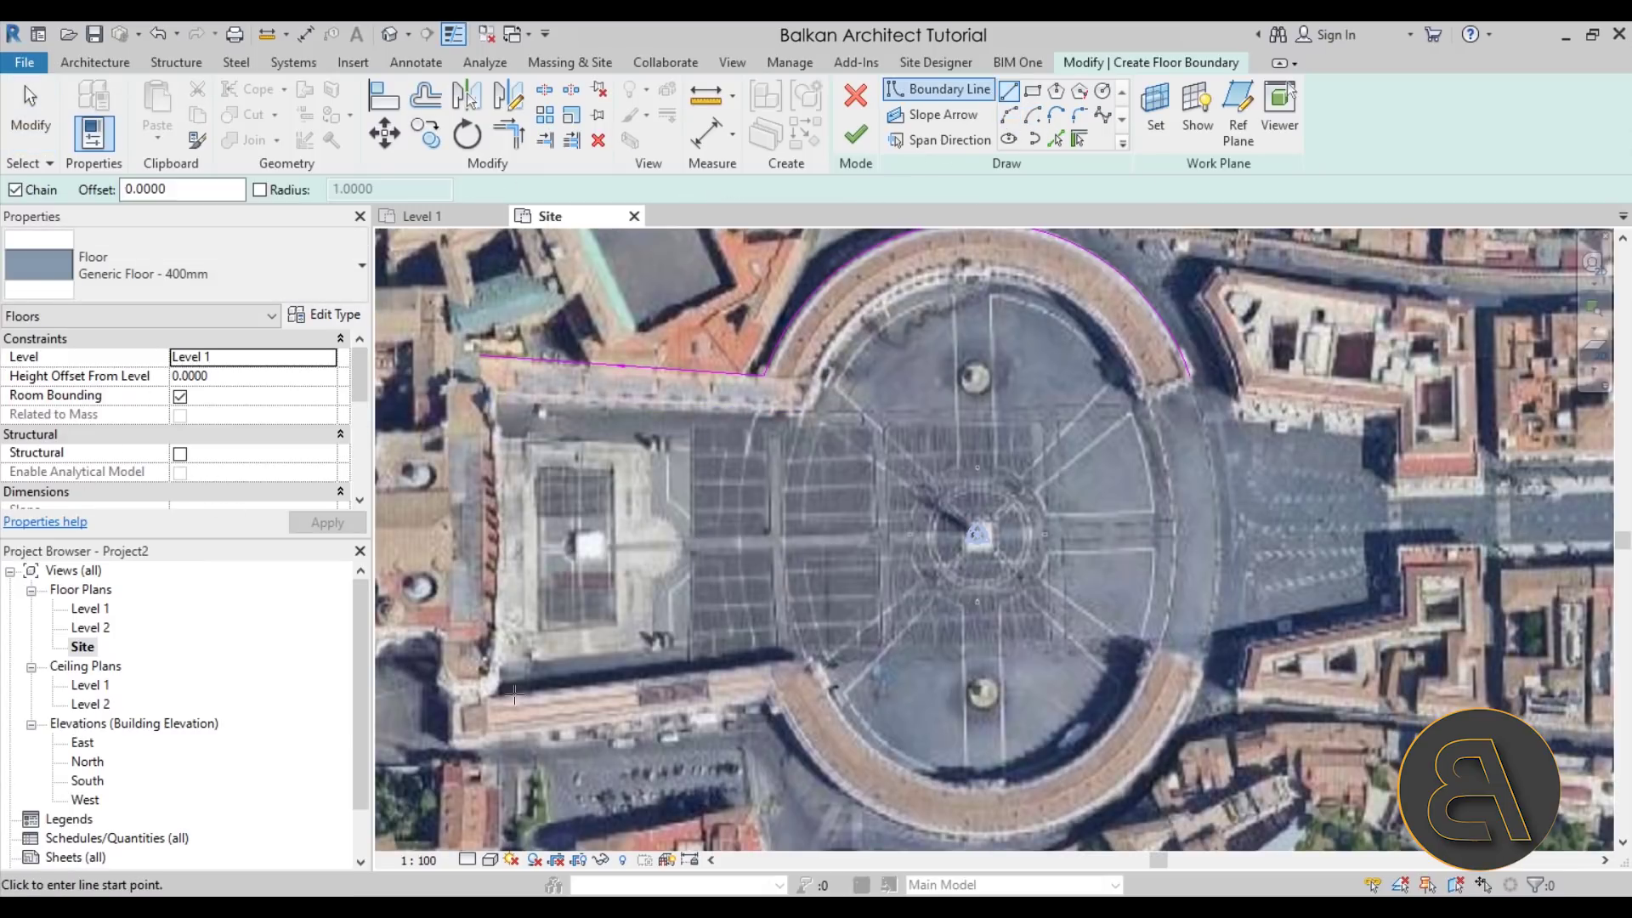
{"action": "left_click", "coordinate": [455, 742]}
{"action": "scroll", "coordinate": [757, 708], "scroll_direction": "up", "scroll_amount": 3}
{"action": "left_click", "coordinate": [766, 701]}
Step: Trace the southern colonnade's outer edge with a three-point boundary arc ending at its eastern tip
{"action": "left_click", "coordinate": [1005, 120]}
{"action": "mouse_move", "coordinate": [1598, 595]}
{"action": "middle_mouse_down"}
{"action": "mouse_move", "coordinate": [1160, 357]}
{"action": "mouse_move", "coordinate": [946, 404]}
{"action": "middle_mouse_up"}
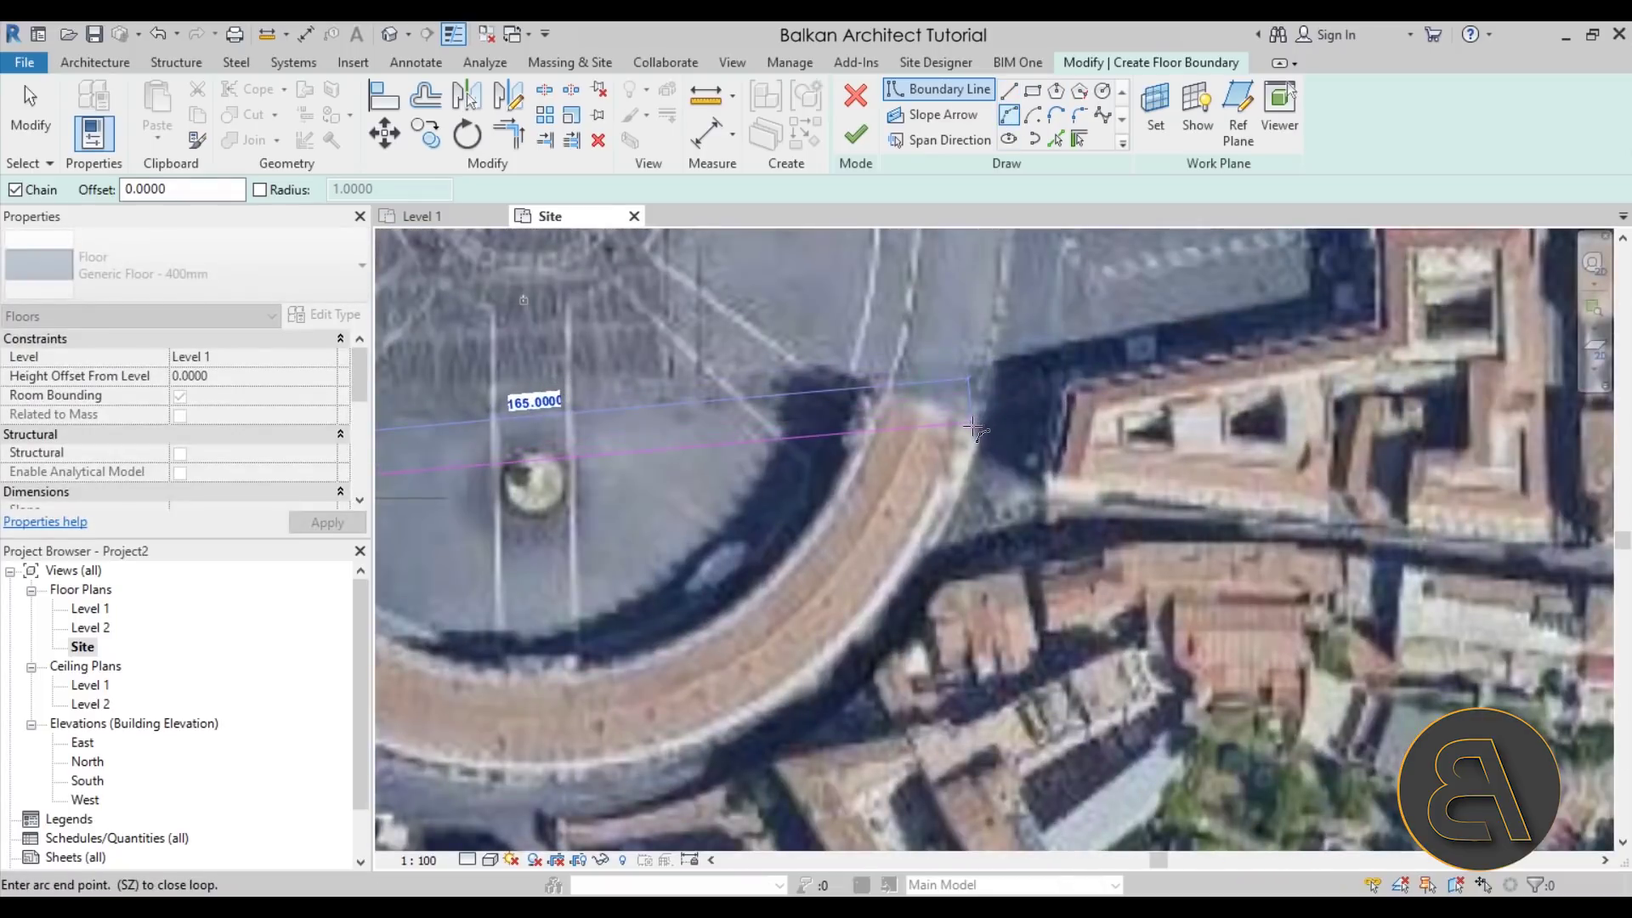
{"action": "left_click", "coordinate": [977, 425]}
{"action": "scroll", "coordinate": [977, 425], "scroll_direction": "down", "scroll_amount": 3}
{"action": "left_click", "coordinate": [722, 663]}
Step: Bridge the square's eastern opening with a boundary arc from the southern colonnade's tip to the northern outer arc's endpoint
{"action": "middle_click_drag", "start_coordinate": [722, 663], "coordinate": [582, 785]}
{"action": "scroll", "coordinate": [841, 351], "scroll_direction": "up", "scroll_amount": 2}
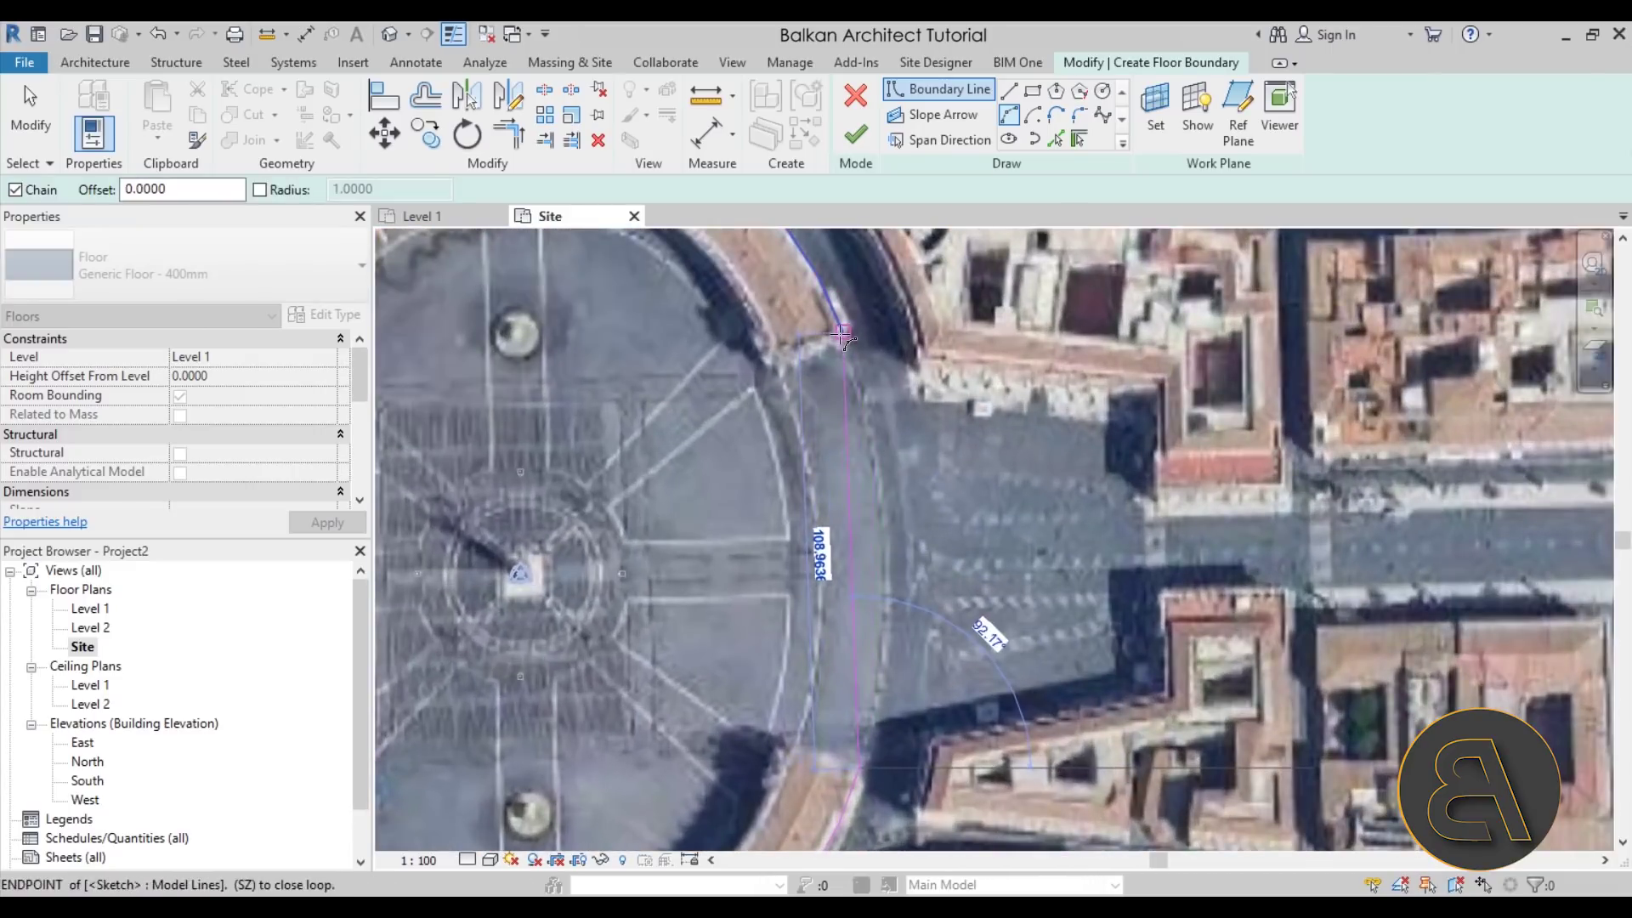
{"action": "left_click", "coordinate": [844, 346]}
{"action": "scroll", "coordinate": [1076, 469], "scroll_direction": "down", "scroll_amount": 2}
{"action": "scroll", "coordinate": [1075, 469], "scroll_direction": "down", "scroll_amount": 2}
{"action": "middle_click_drag", "start_coordinate": [1075, 469], "coordinate": [1185, 449]}
{"action": "scroll", "coordinate": [1185, 448], "scroll_direction": "up", "scroll_amount": 2}
Step: Draw a vertical boundary line about 146 m long along the square's western side, from the northern line's end to the southern line
{"action": "left_click", "coordinate": [1007, 93]}
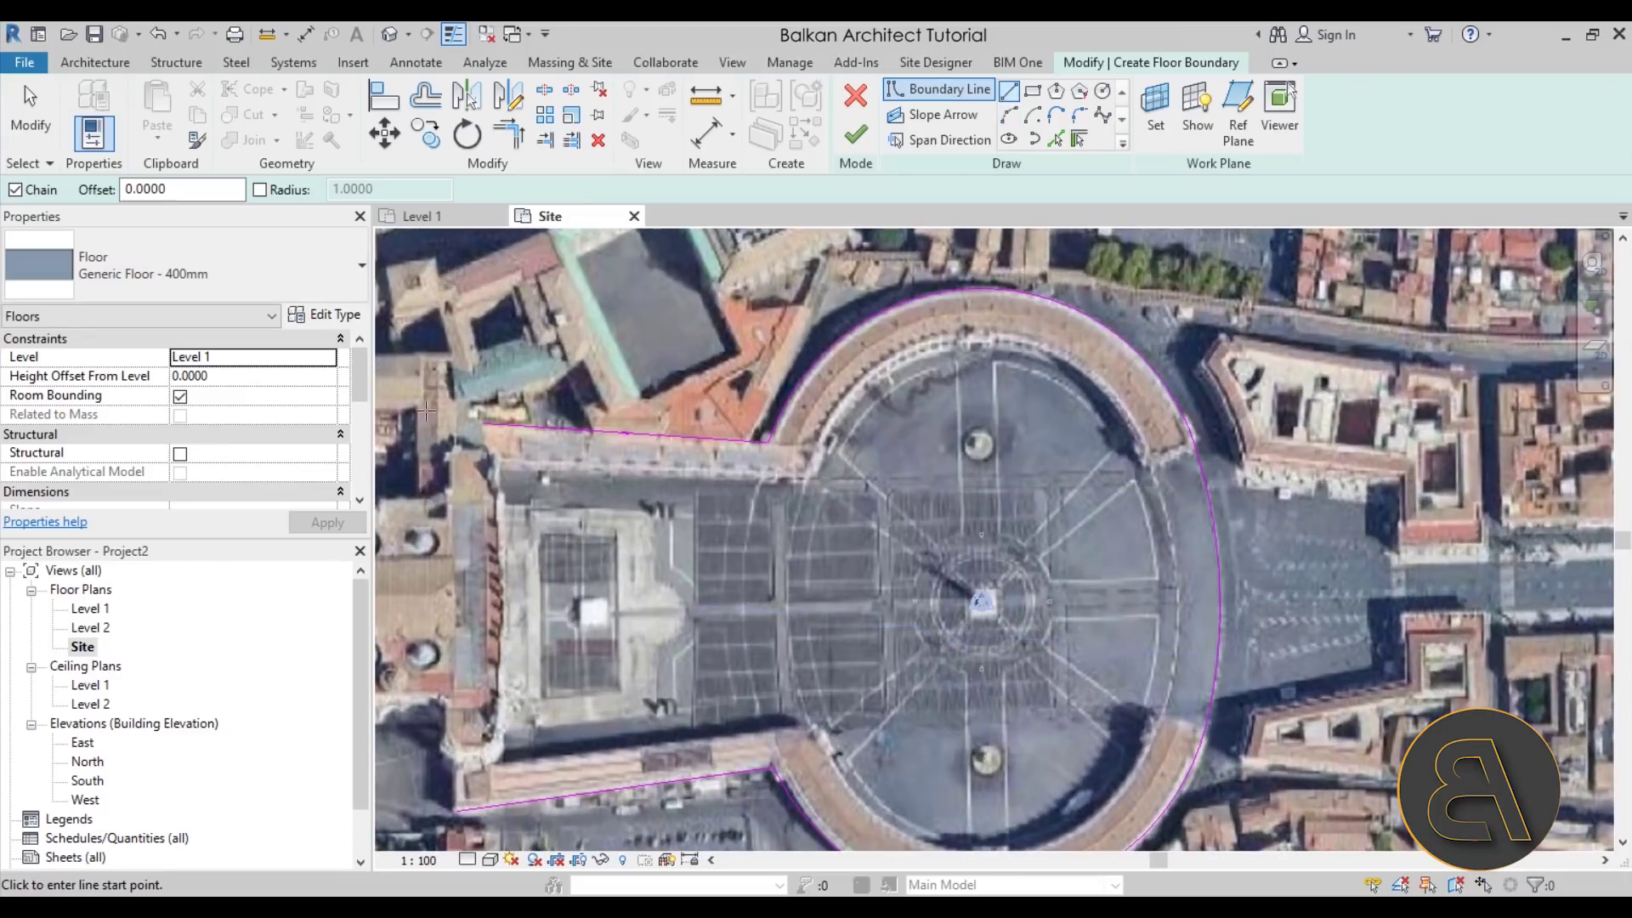
{"action": "left_click", "coordinate": [485, 424]}
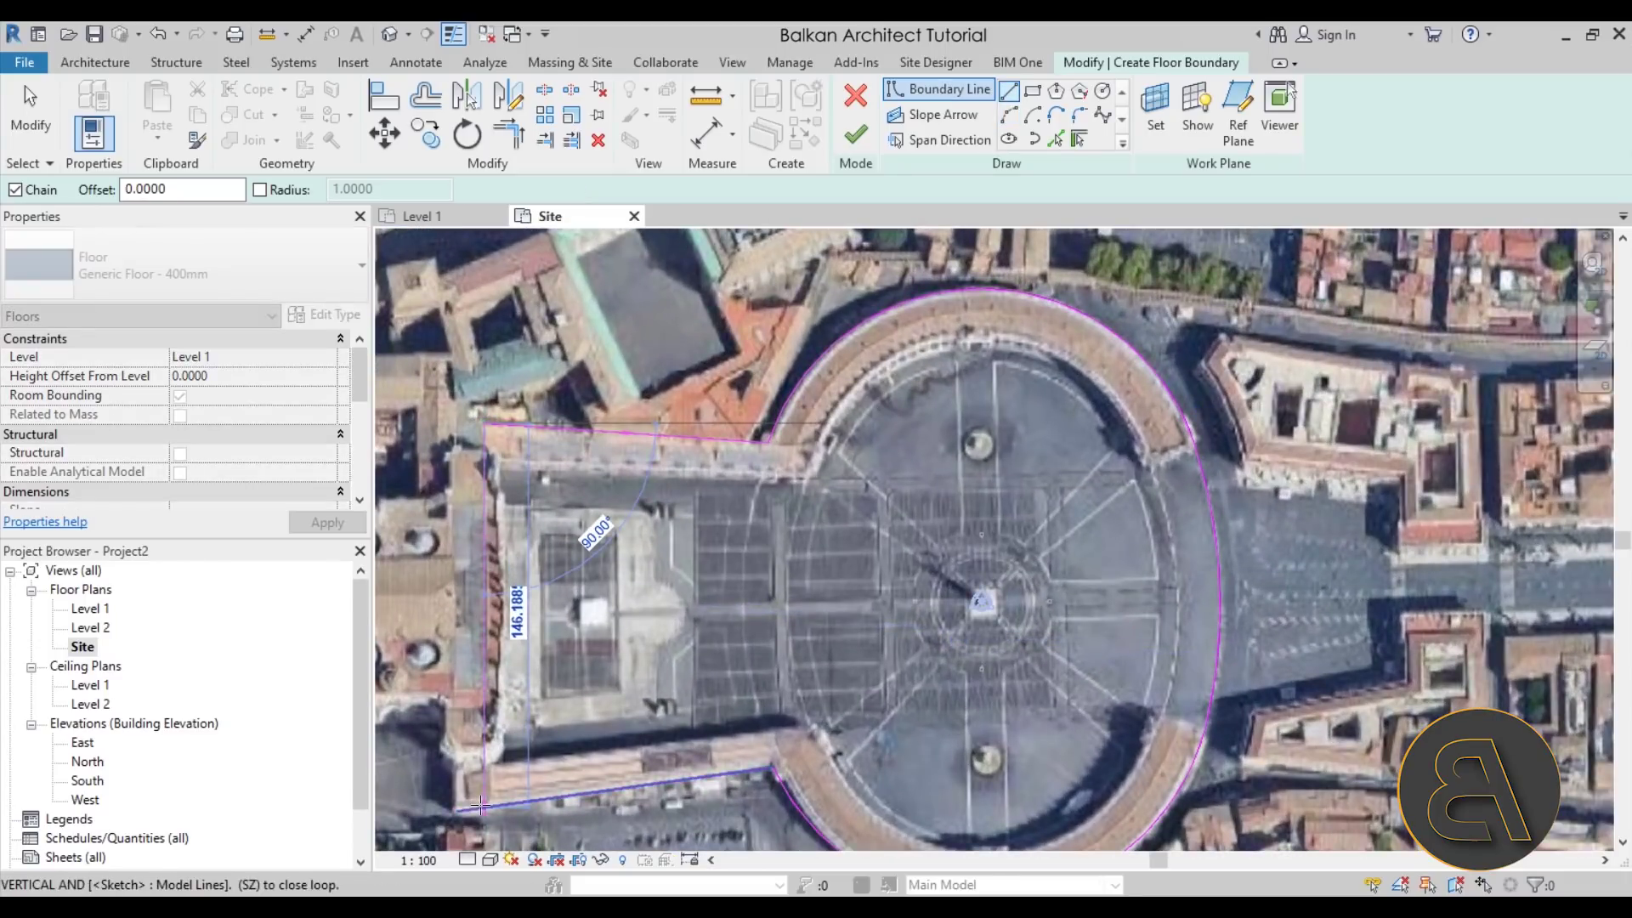
{"action": "left_click", "coordinate": [481, 799]}
{"action": "key", "text": "Escape"}
{"action": "key", "text": "Escape"}
{"action": "middle_click_drag", "start_coordinate": [446, 311], "coordinate": [536, 223]}
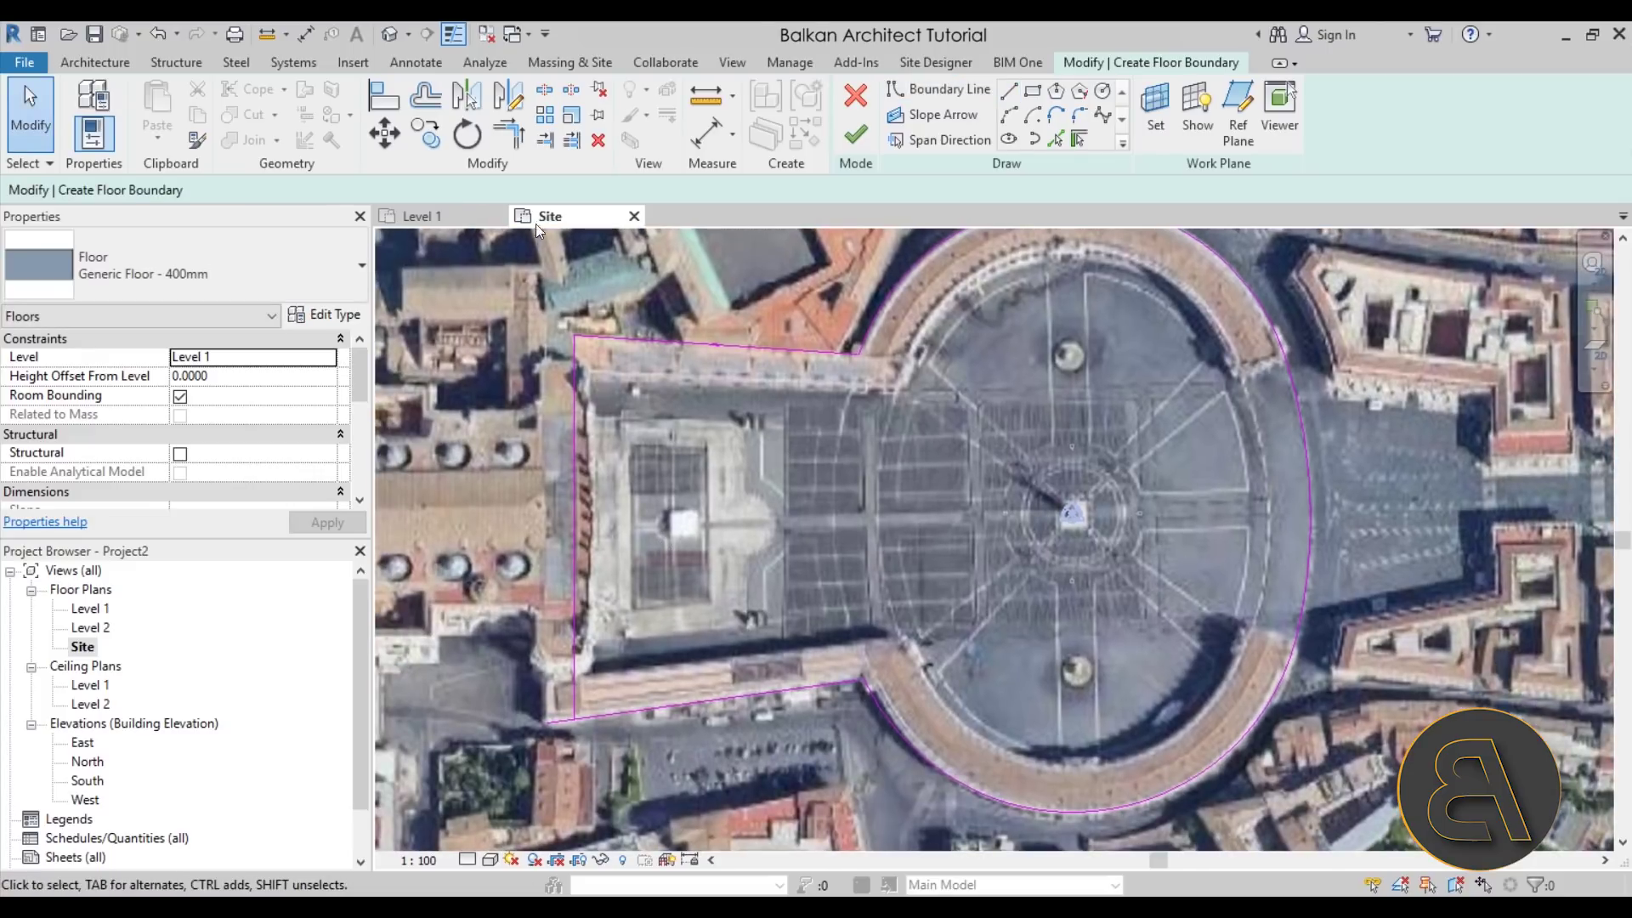
Step: Trim the southern wing line and the vertical western line to a clean corner with Trim/Extend
{"action": "left_click", "coordinate": [508, 136]}
{"action": "left_click", "coordinate": [612, 714]}
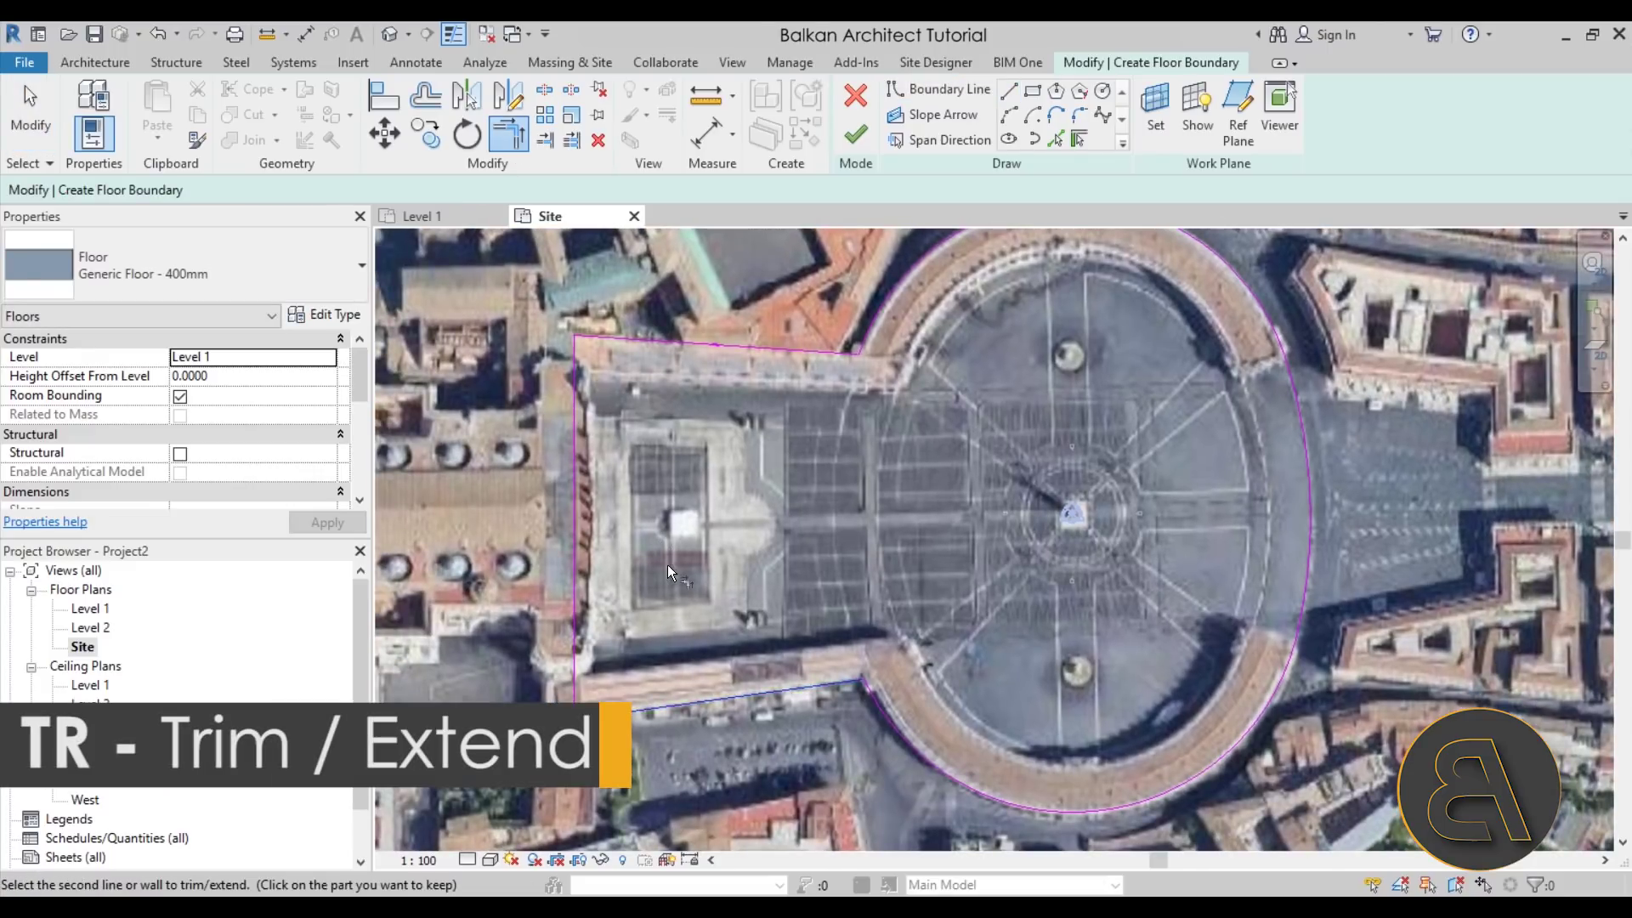
{"action": "scroll", "coordinate": [666, 564], "scroll_direction": "down", "scroll_amount": 2}
{"action": "scroll", "coordinate": [605, 621], "scroll_direction": "up", "scroll_amount": 4}
{"action": "left_click", "coordinate": [620, 595]}
{"action": "key", "text": "Escape"}
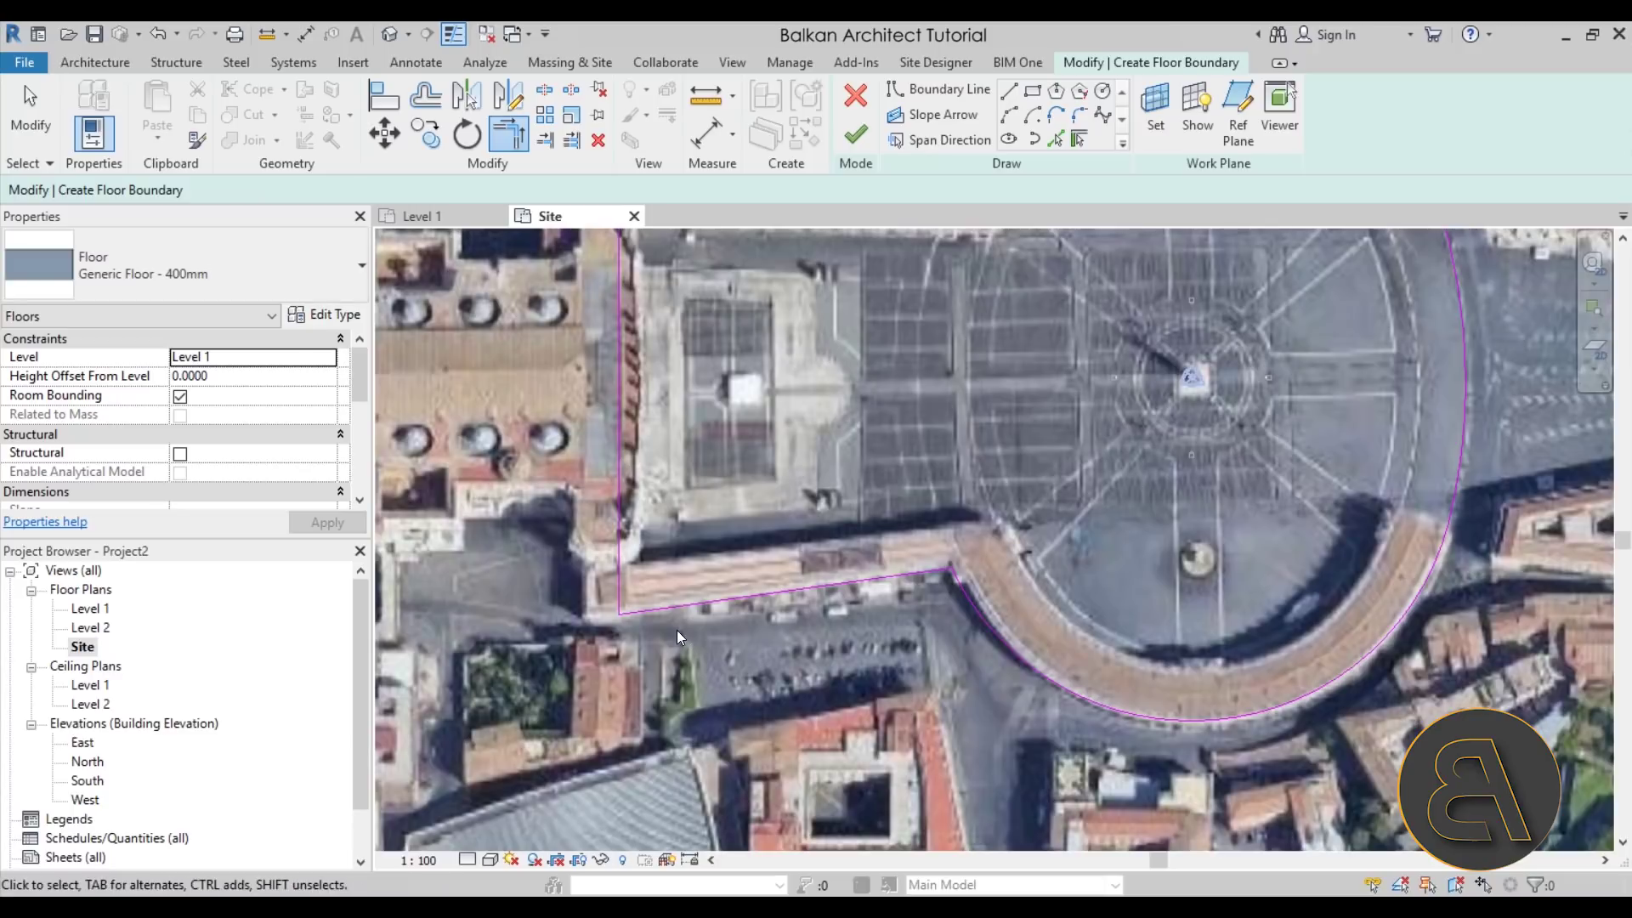
Step: Finish the floor boundary sketch and deselect the completed floor
{"action": "scroll", "coordinate": [677, 630], "scroll_direction": "down", "scroll_amount": 3}
{"action": "left_click", "coordinate": [856, 134]}
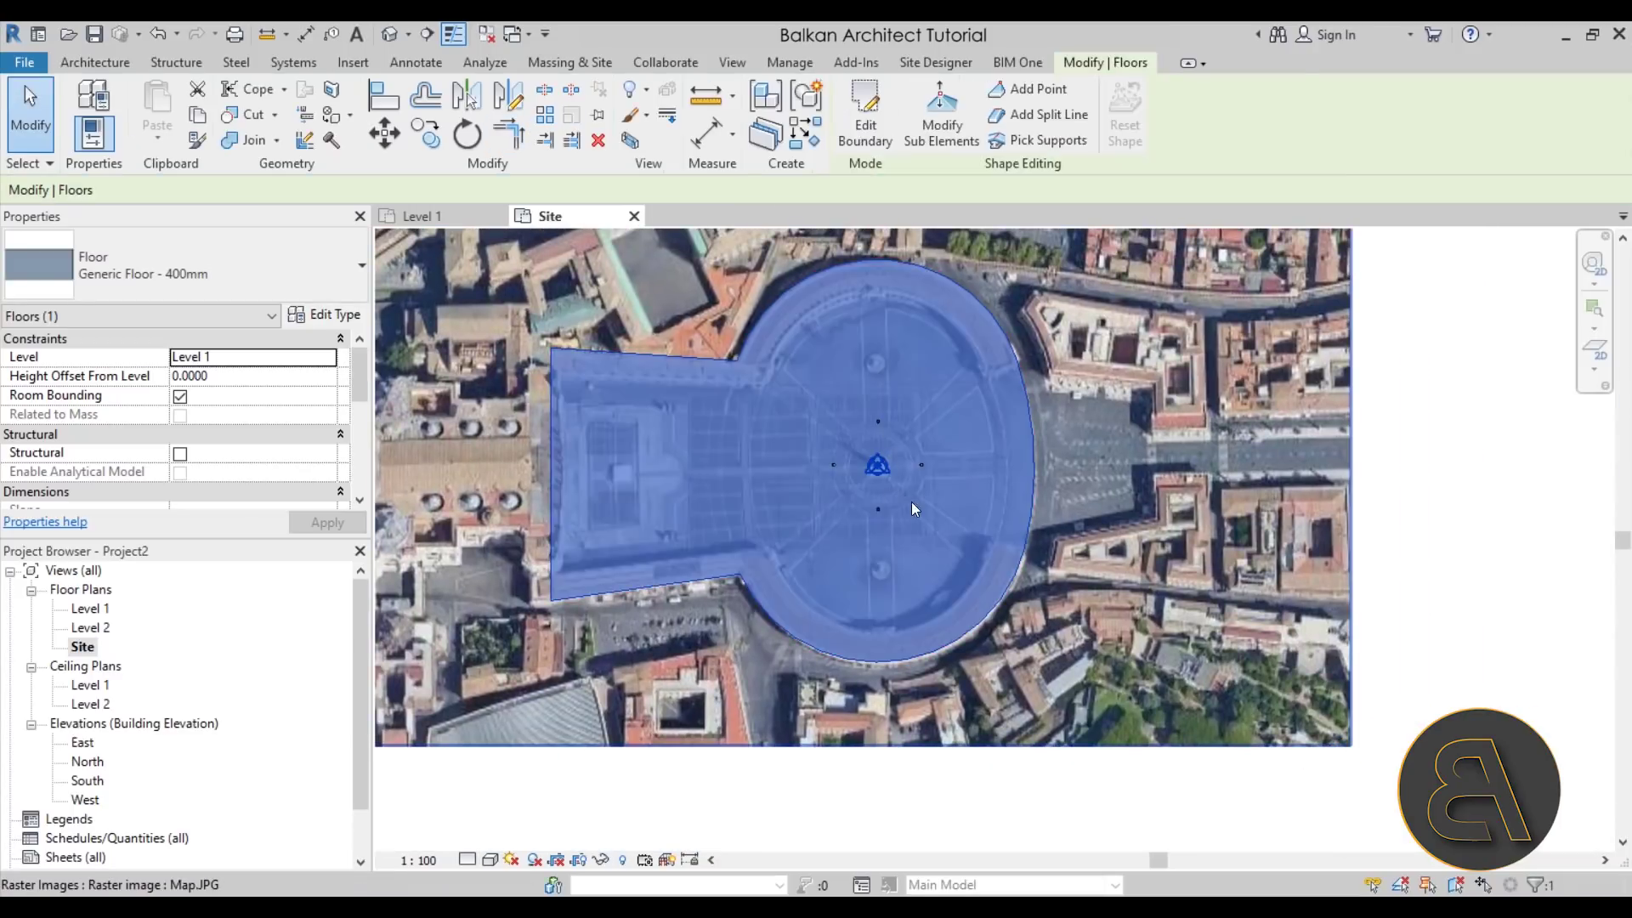
{"action": "key", "text": "Escape"}
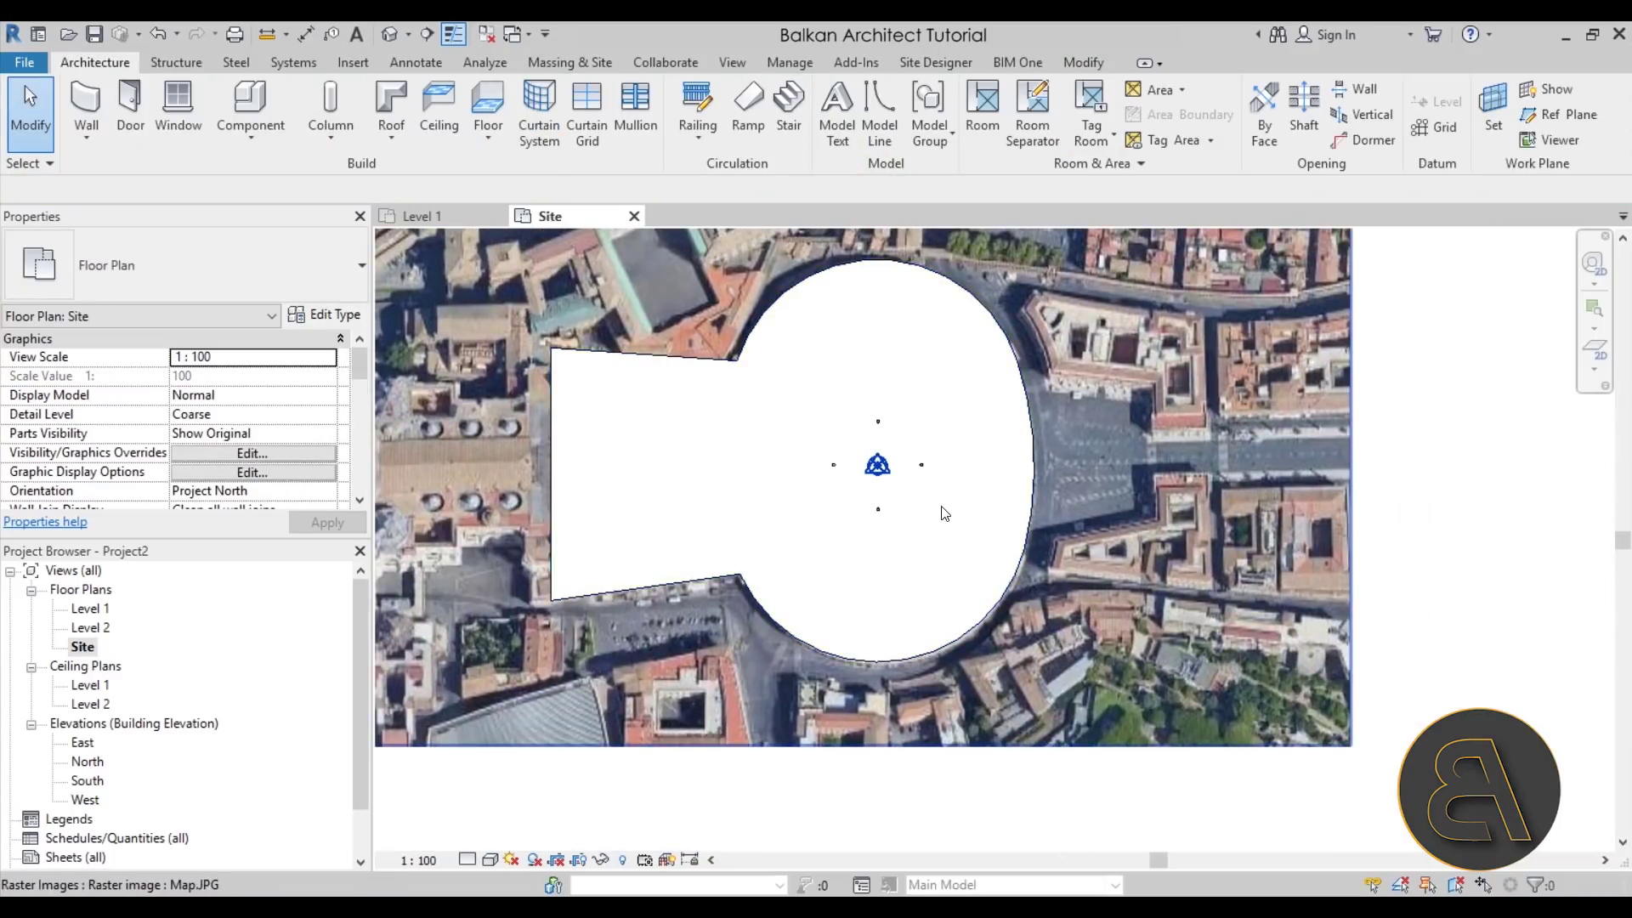
Step: Try the Wireframe visual style on the site plan and undo the style change
{"action": "scroll", "coordinate": [942, 512], "scroll_direction": "down", "scroll_amount": 1}
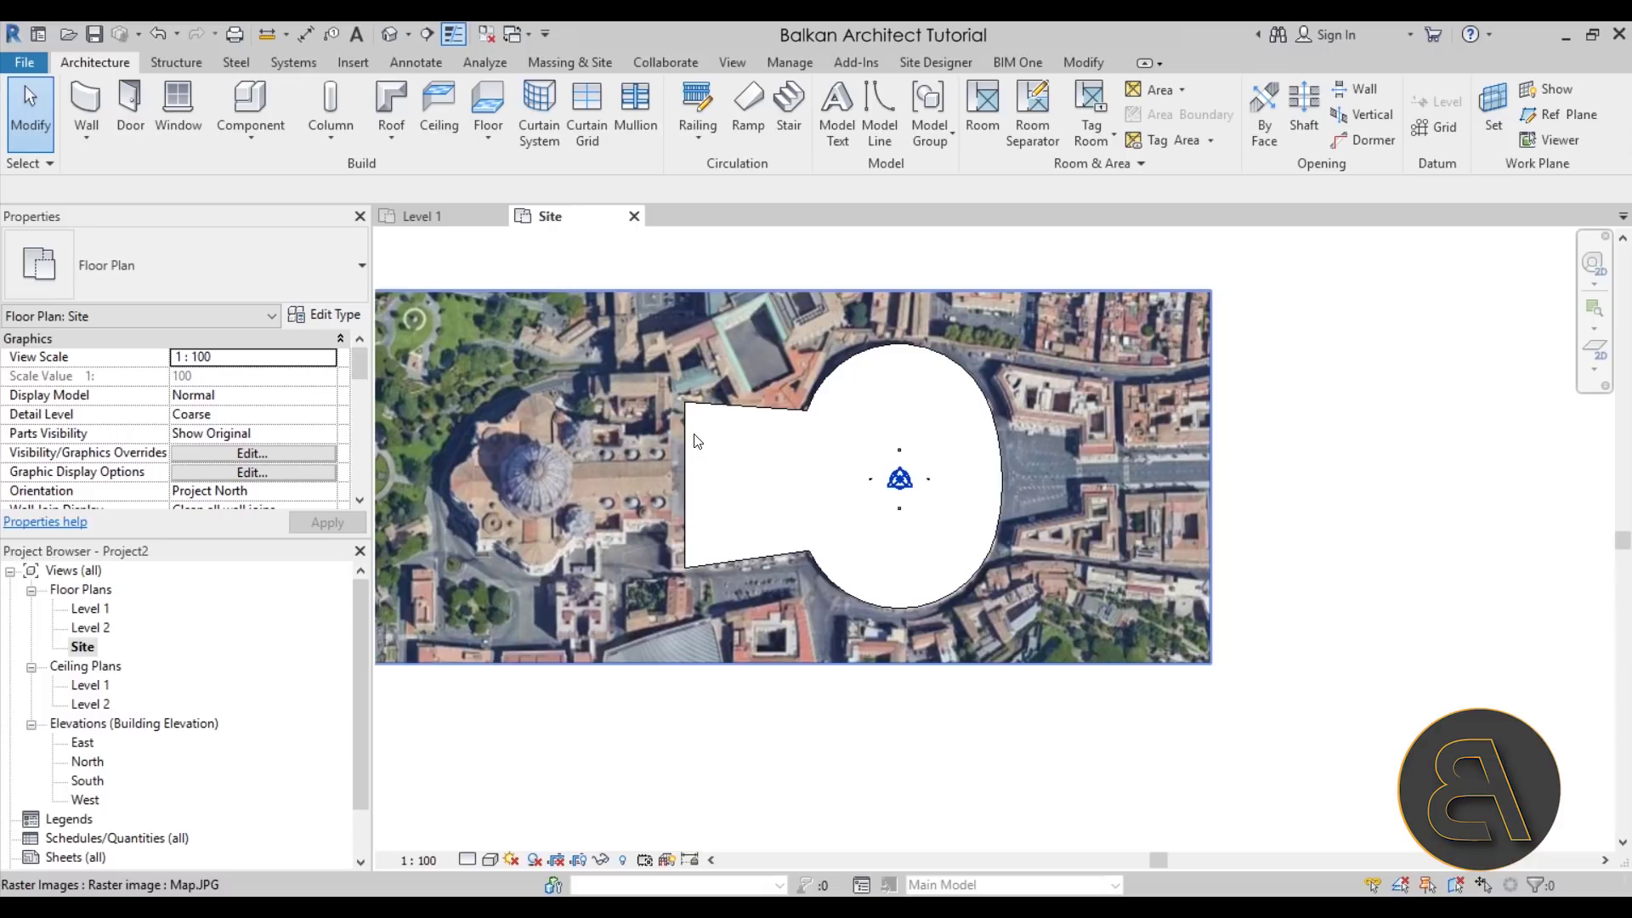
{"action": "left_click", "coordinate": [486, 860]}
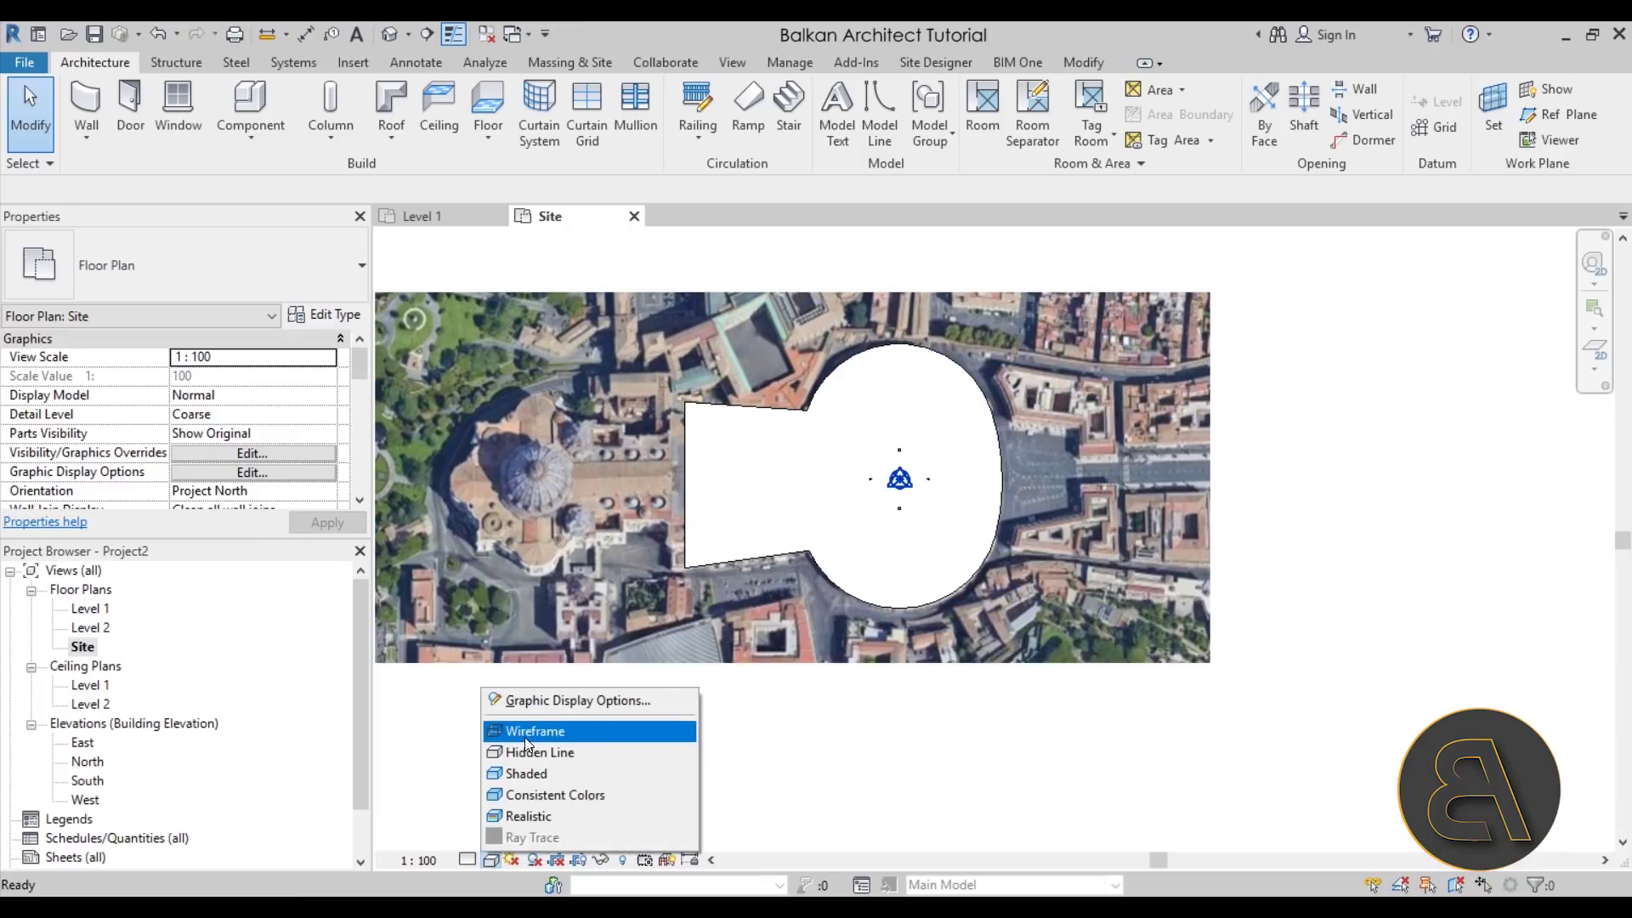
{"action": "left_click", "coordinate": [680, 736]}
{"action": "scroll", "coordinate": [784, 393], "scroll_direction": "up", "scroll_amount": 3}
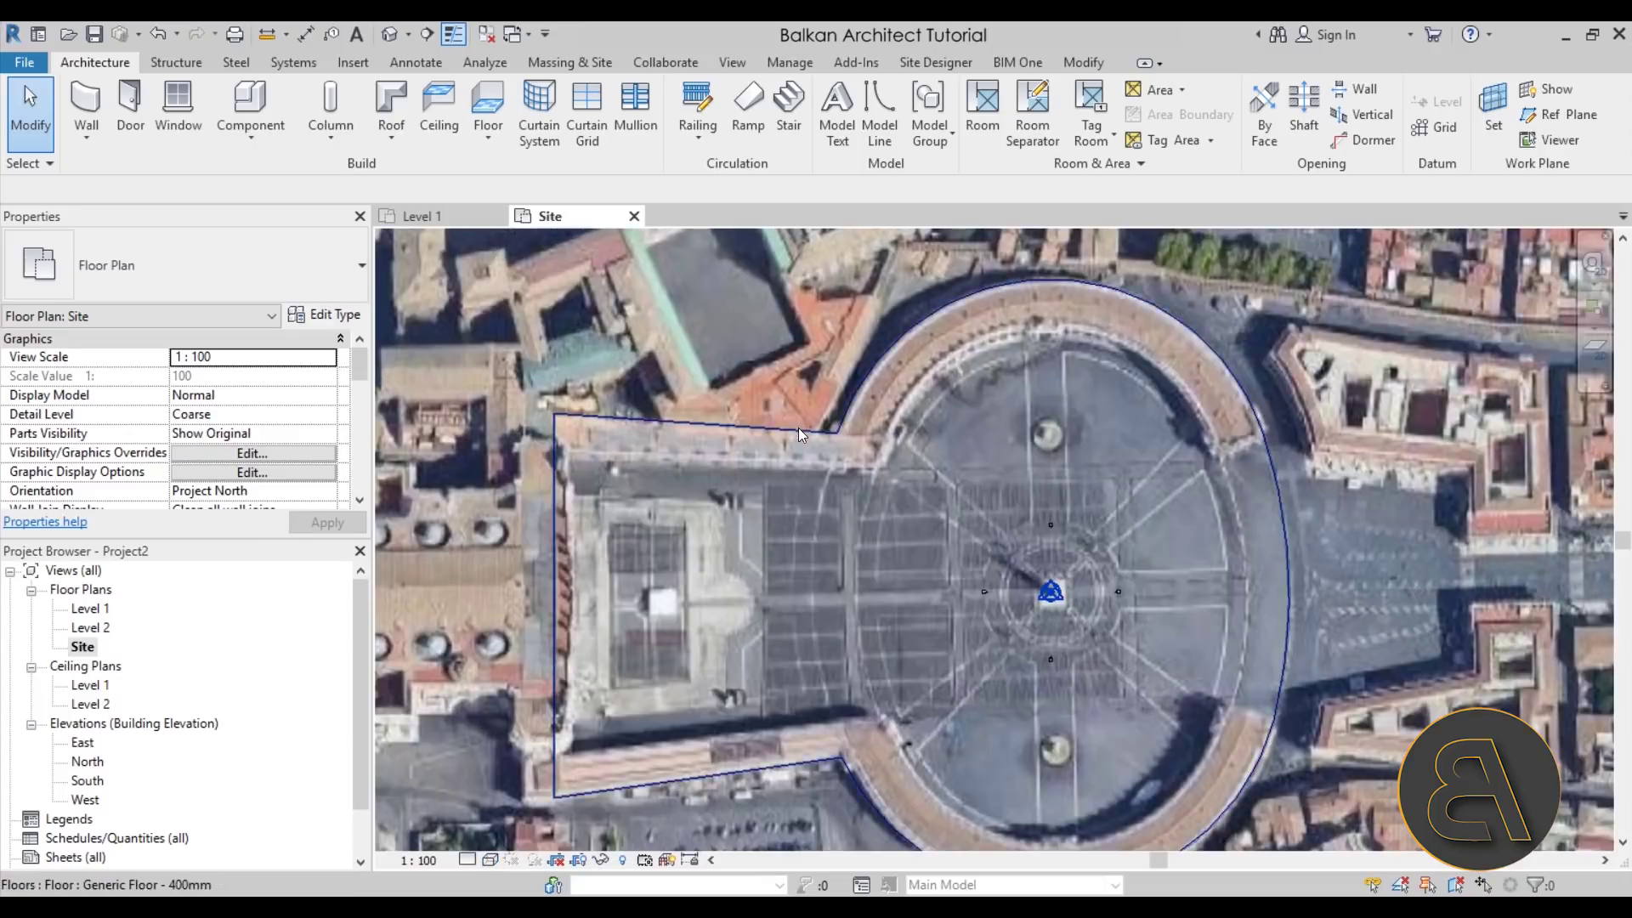
{"action": "scroll", "coordinate": [824, 374], "scroll_direction": "down", "scroll_amount": 2}
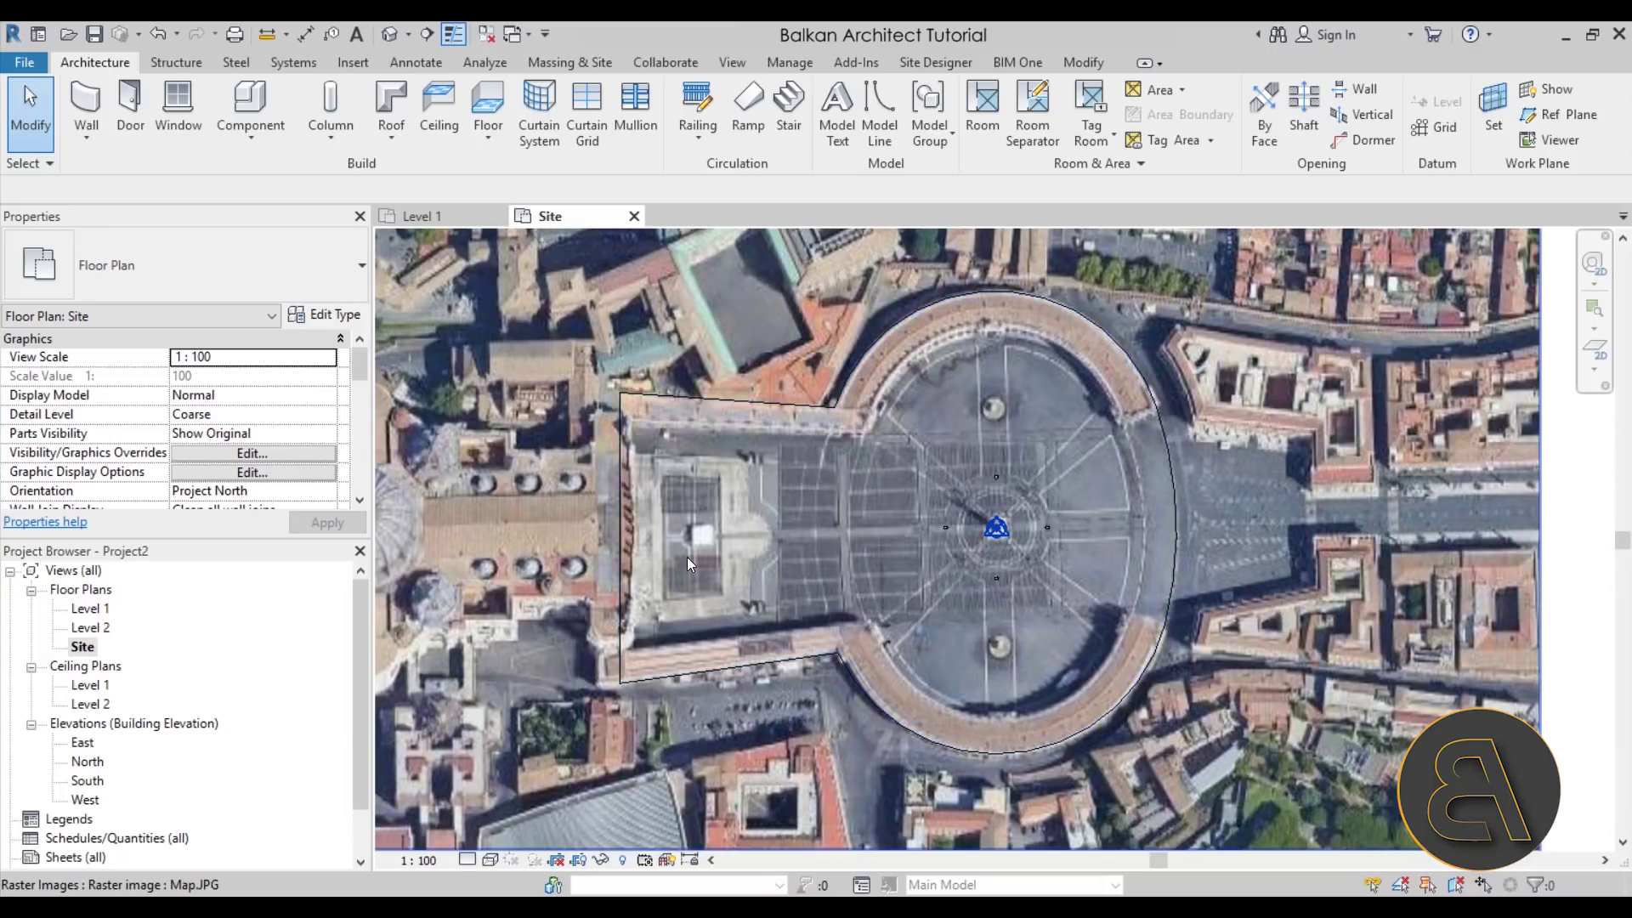
{"action": "left_click", "coordinate": [160, 37]}
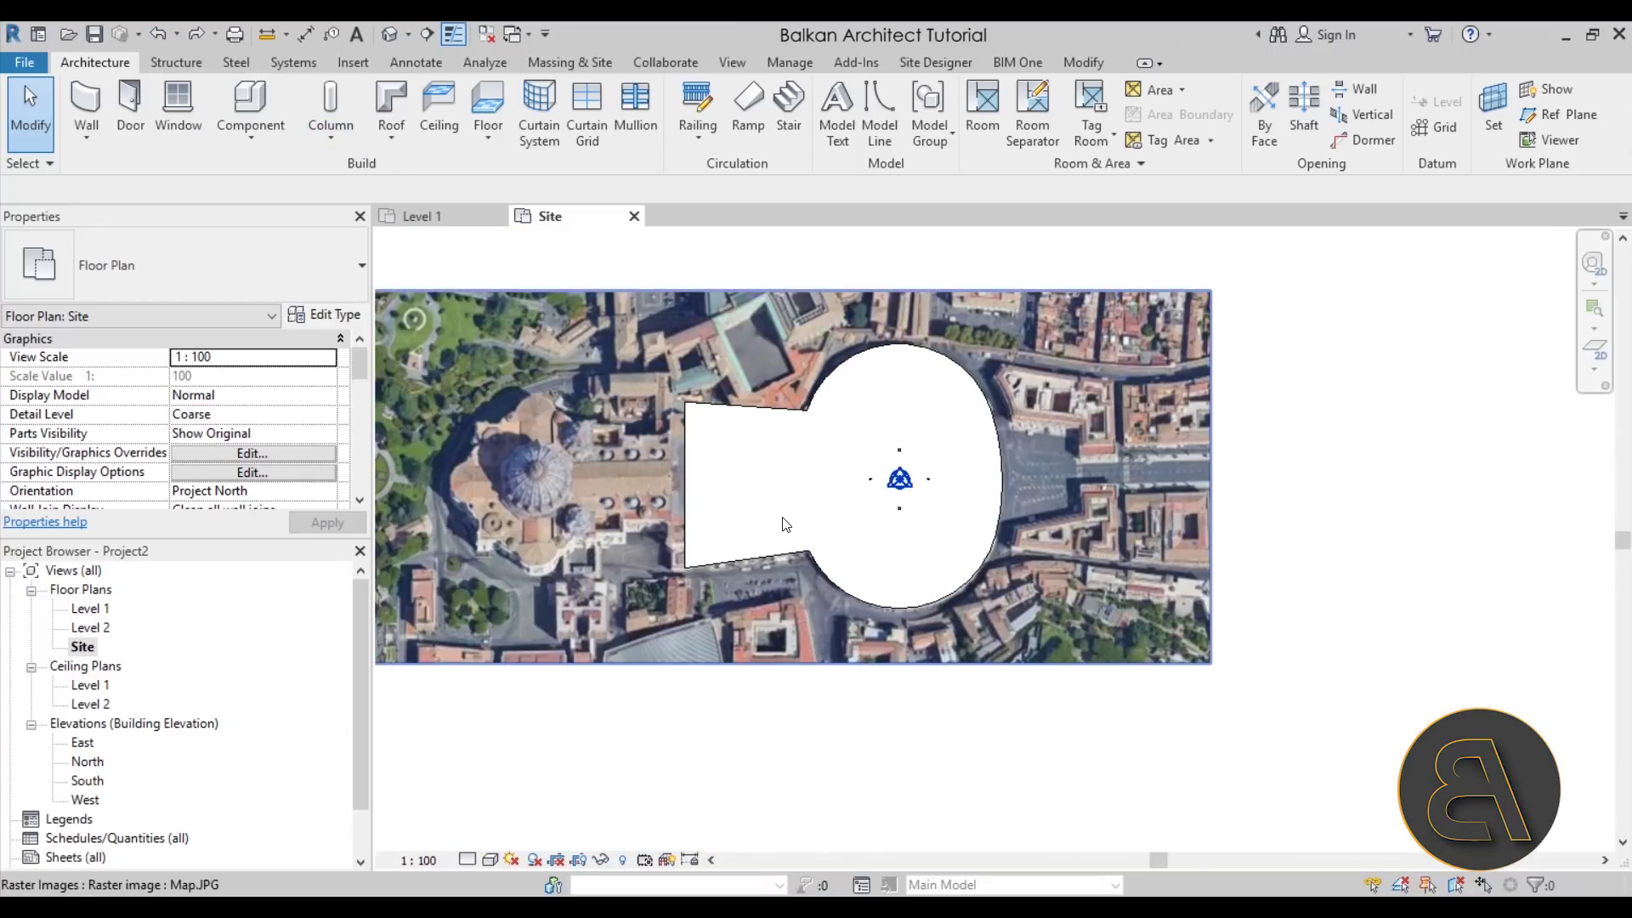
Step: Set the site plan's model transparency to 60 in Graphic Display Options and apply it
{"action": "left_click", "coordinate": [741, 567]}
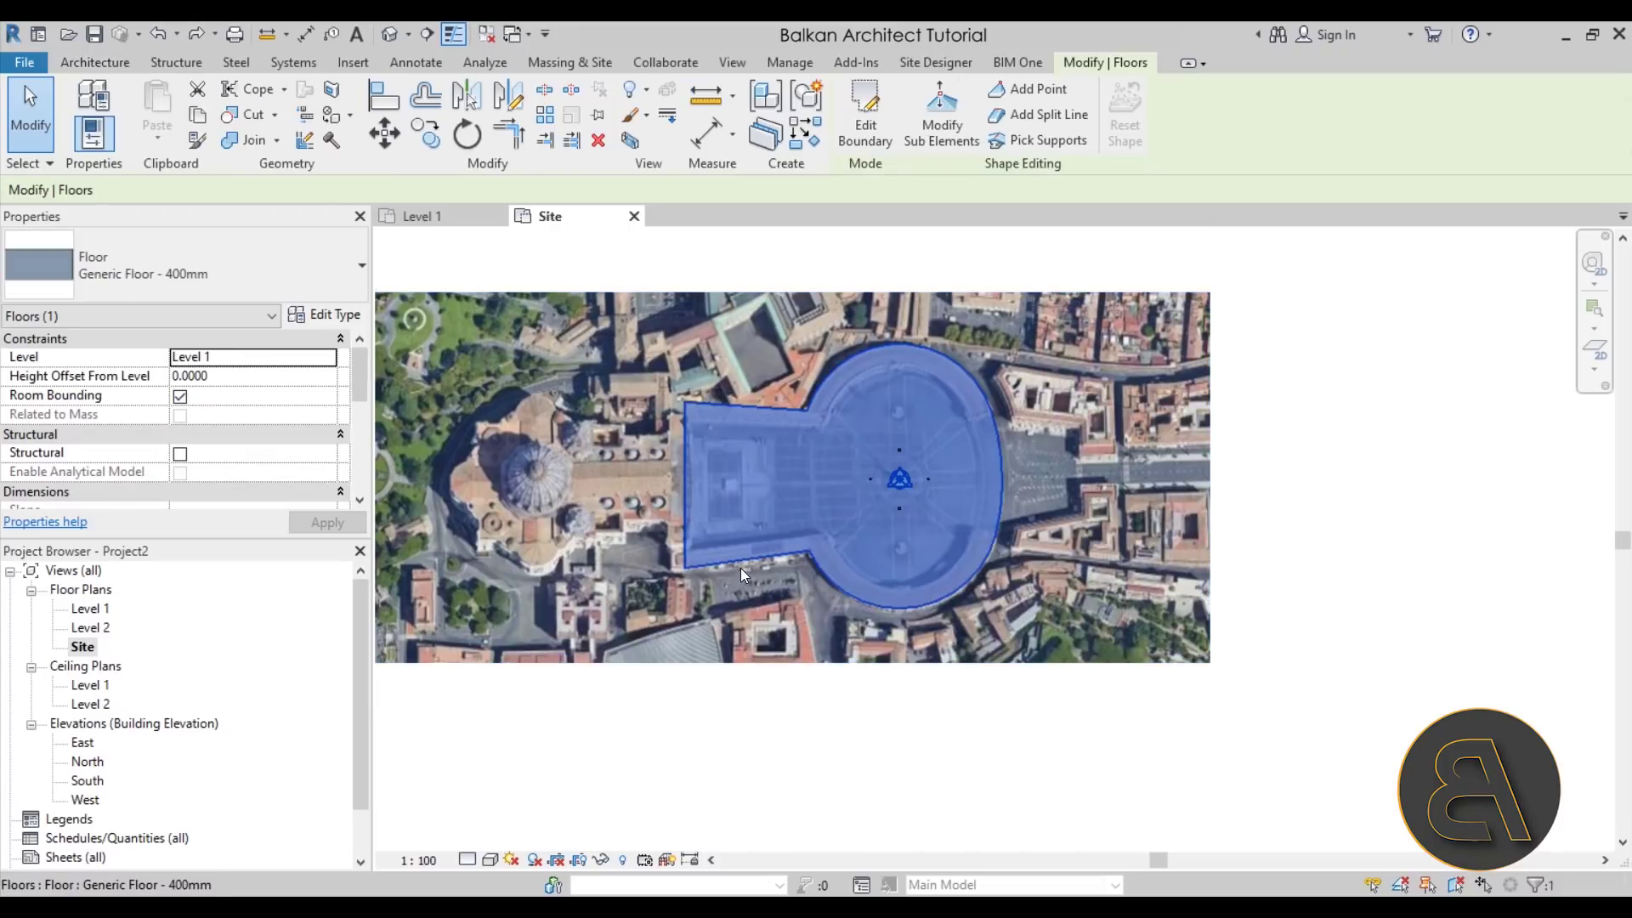
{"action": "left_click", "coordinate": [496, 858]}
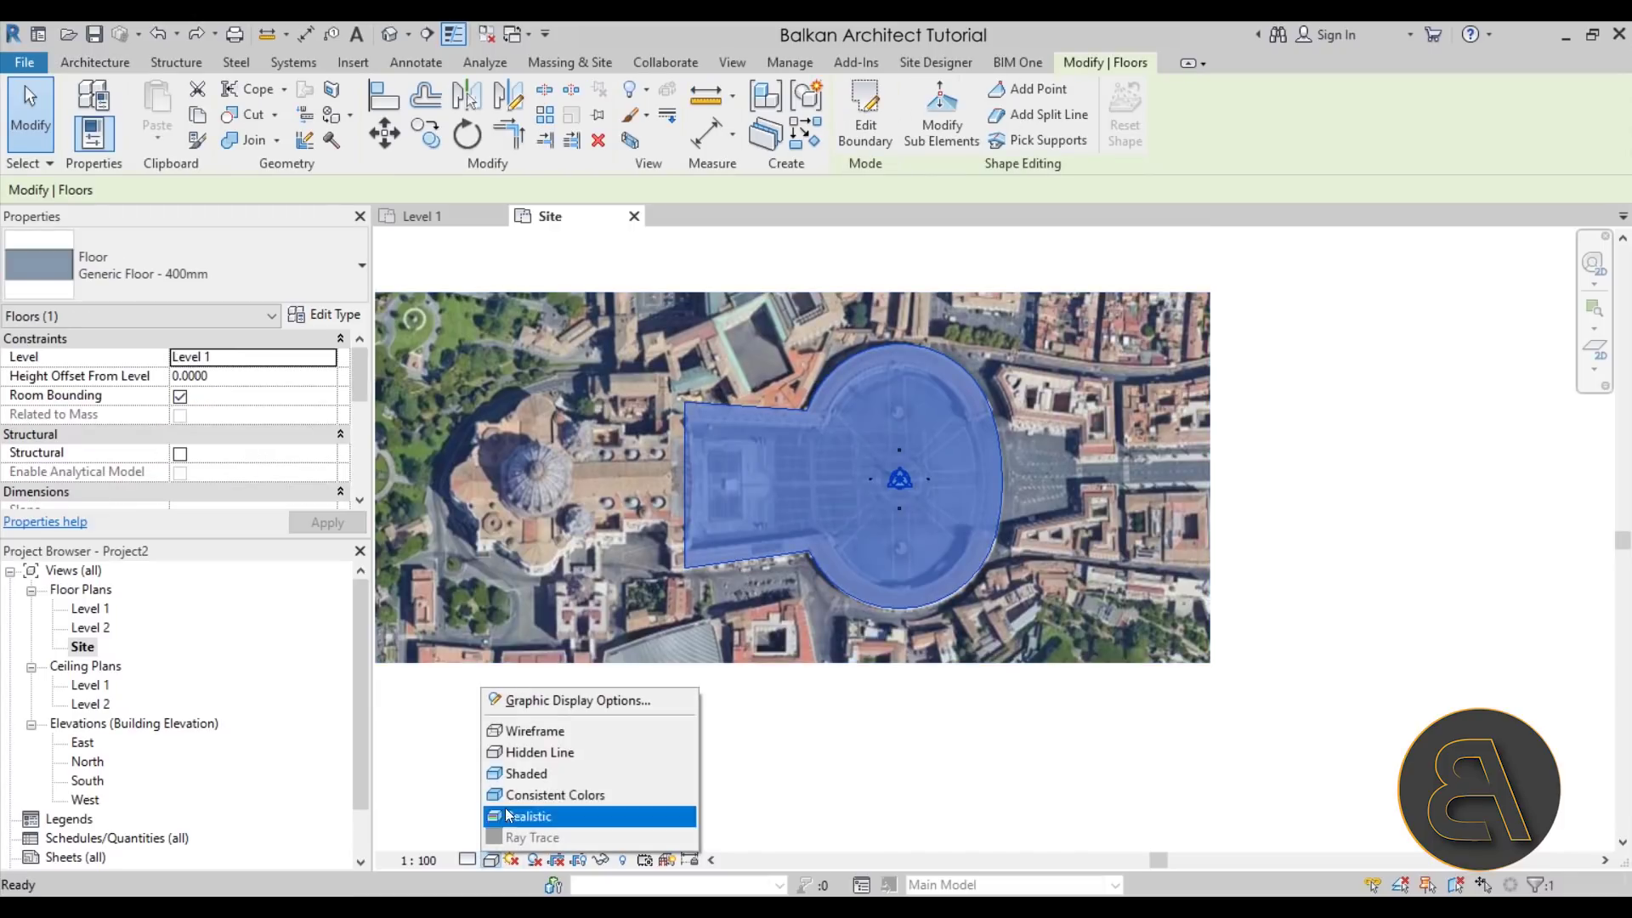
{"action": "left_click", "coordinate": [528, 702]}
{"action": "left_click", "coordinate": [319, 424]}
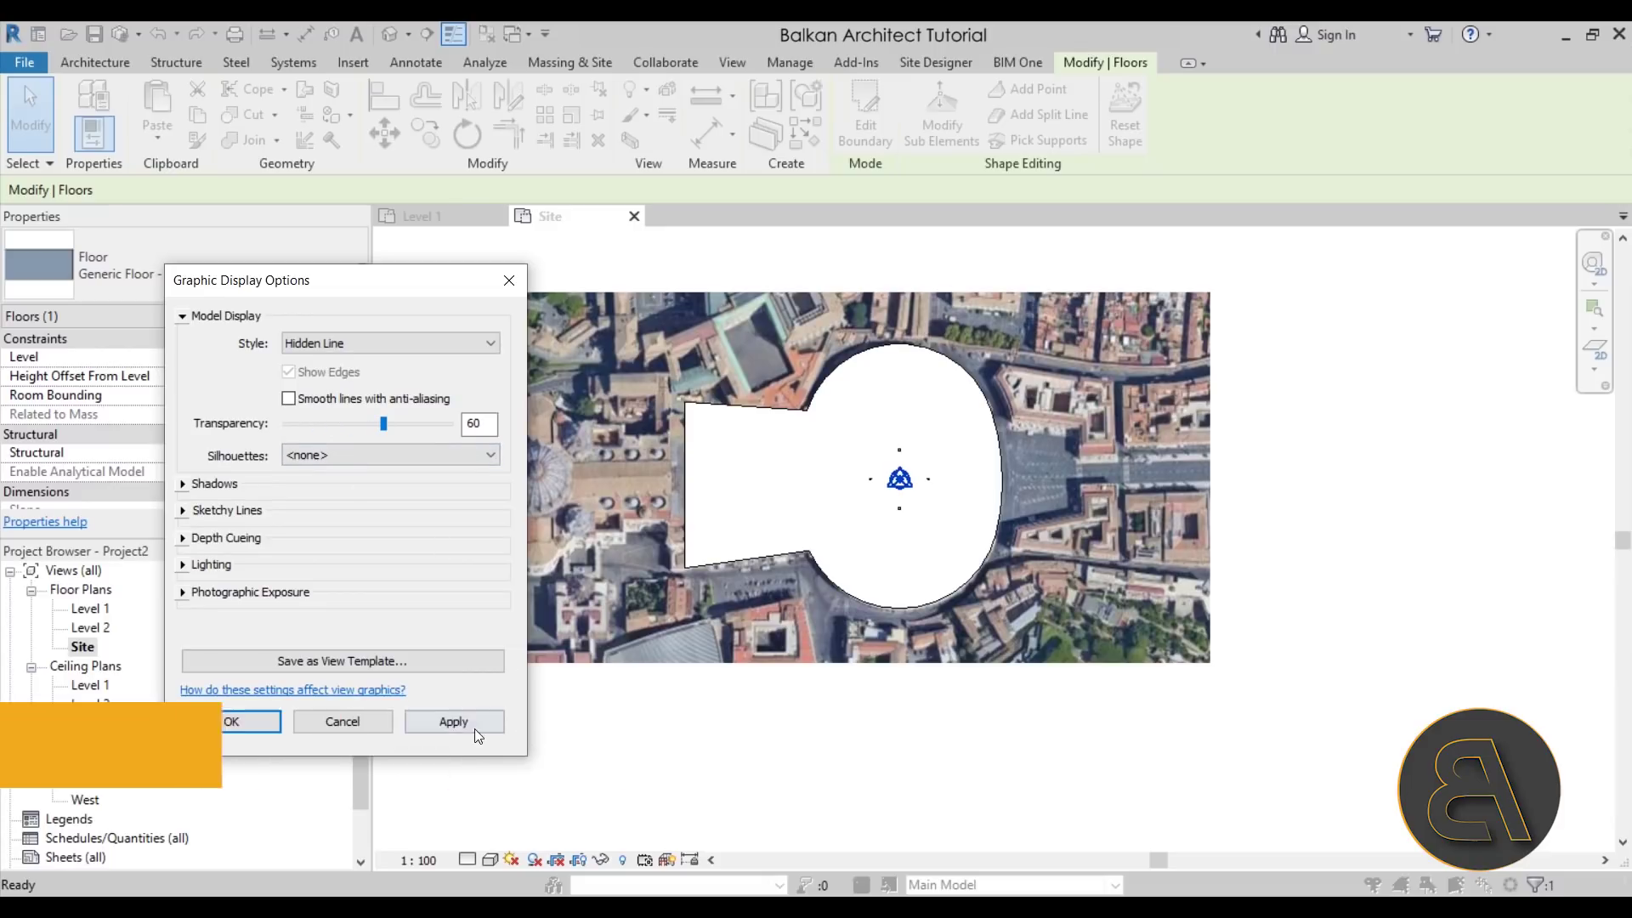
{"action": "left_click", "coordinate": [470, 723]}
{"action": "left_click", "coordinate": [254, 718]}
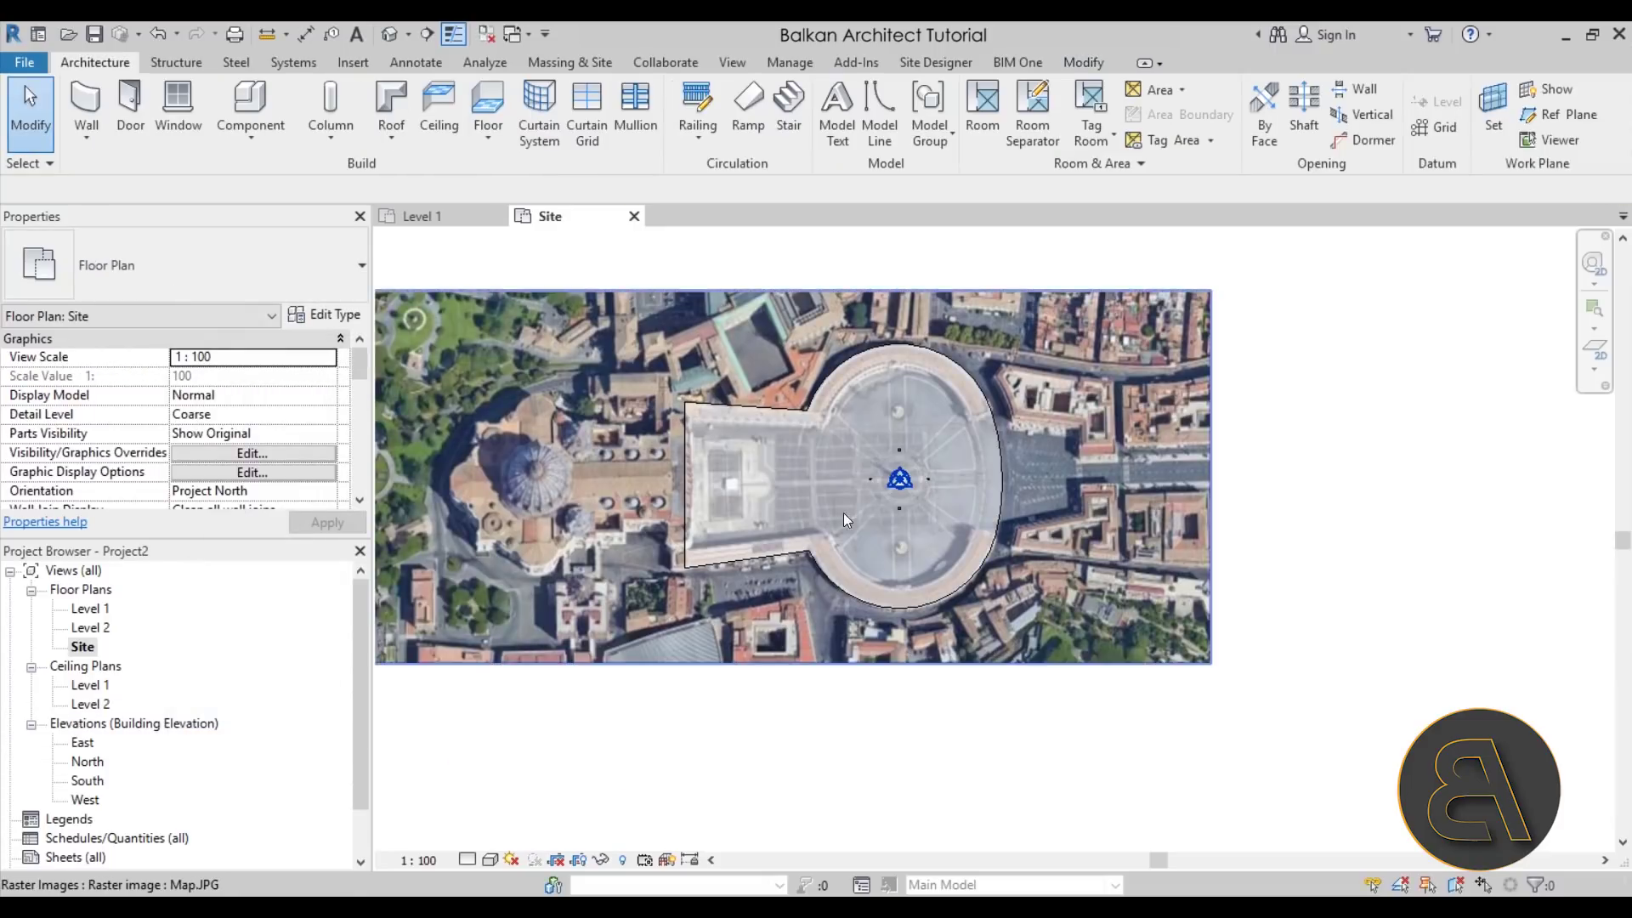
{"action": "scroll", "coordinate": [843, 513], "scroll_direction": "up", "scroll_amount": 3}
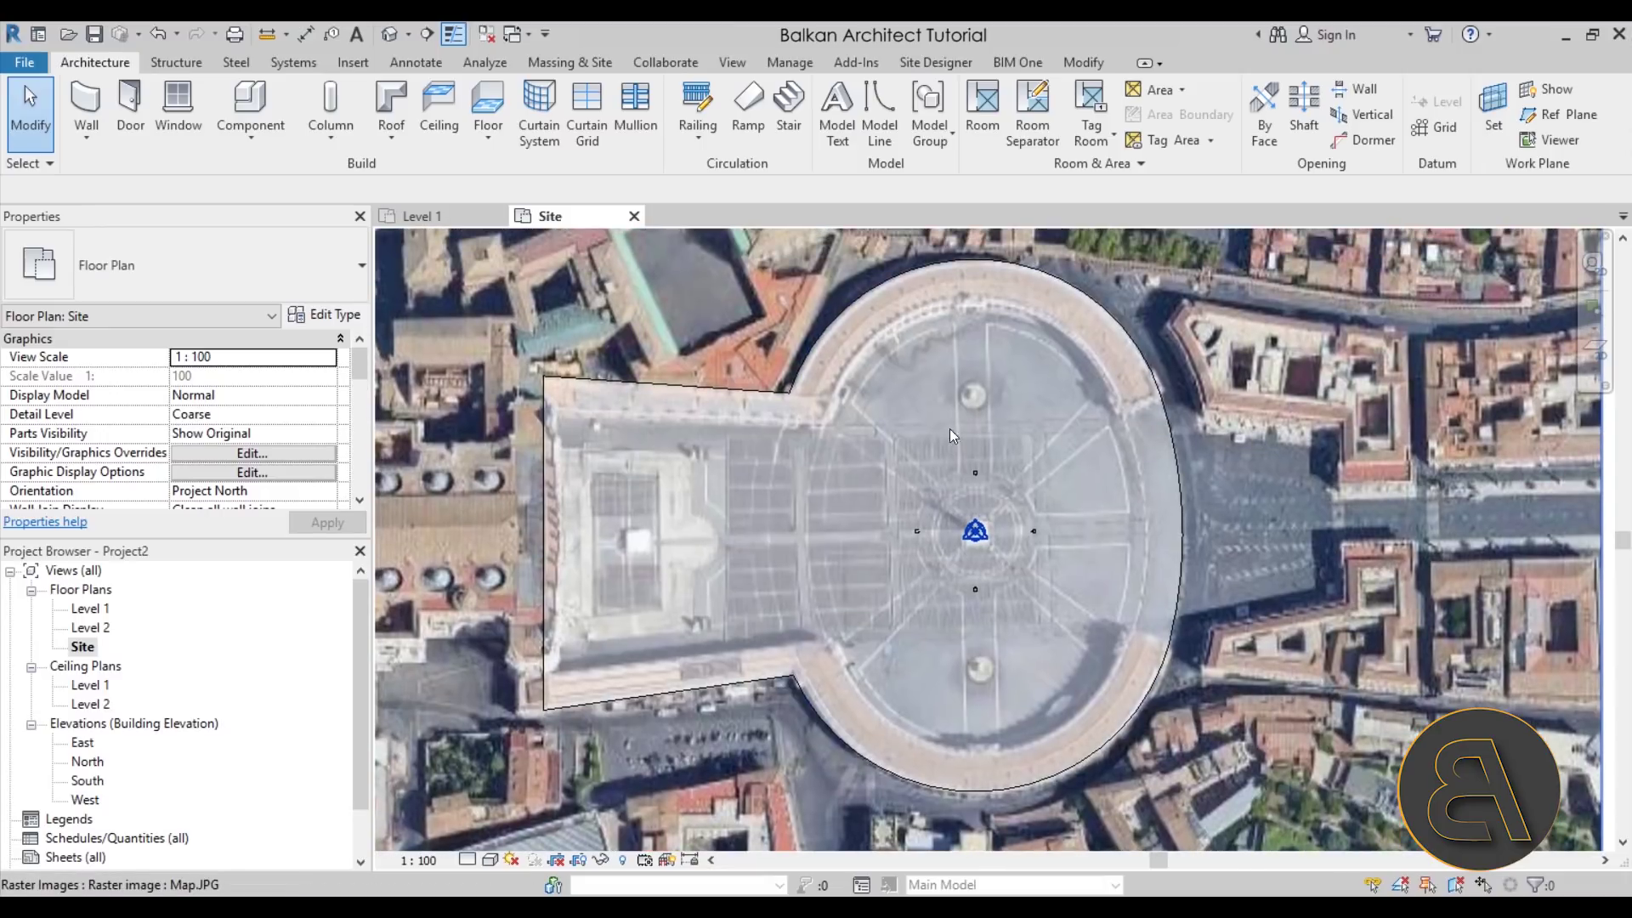
{"action": "scroll", "coordinate": [1074, 513], "scroll_direction": "down", "scroll_amount": 2}
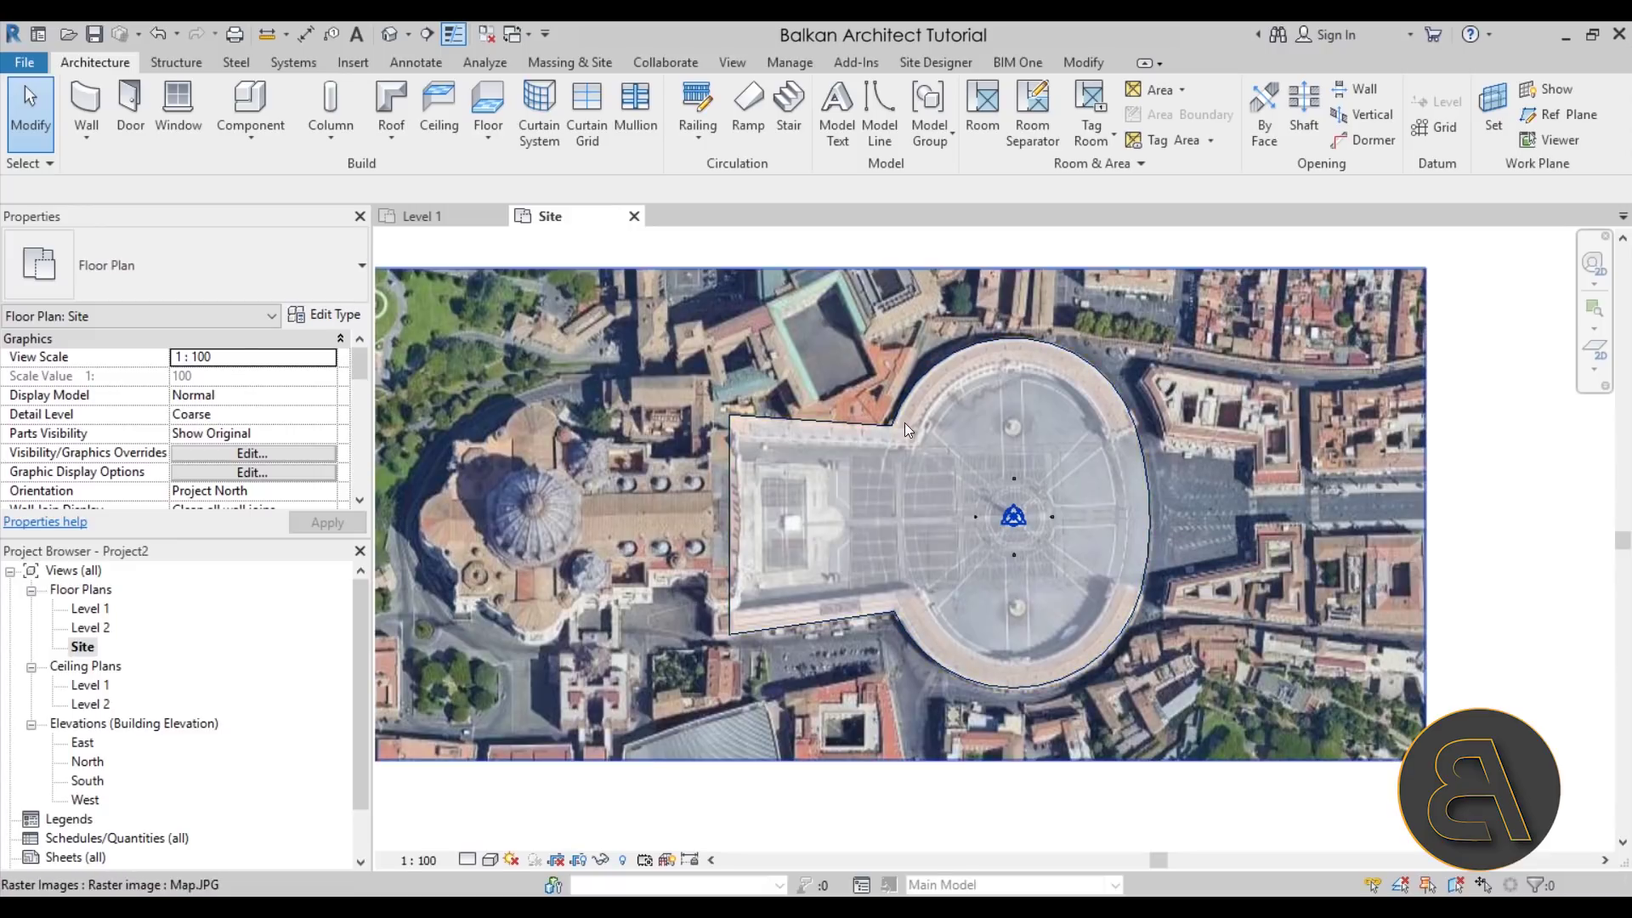
{"action": "scroll", "coordinate": [905, 422], "scroll_direction": "up", "scroll_amount": 2}
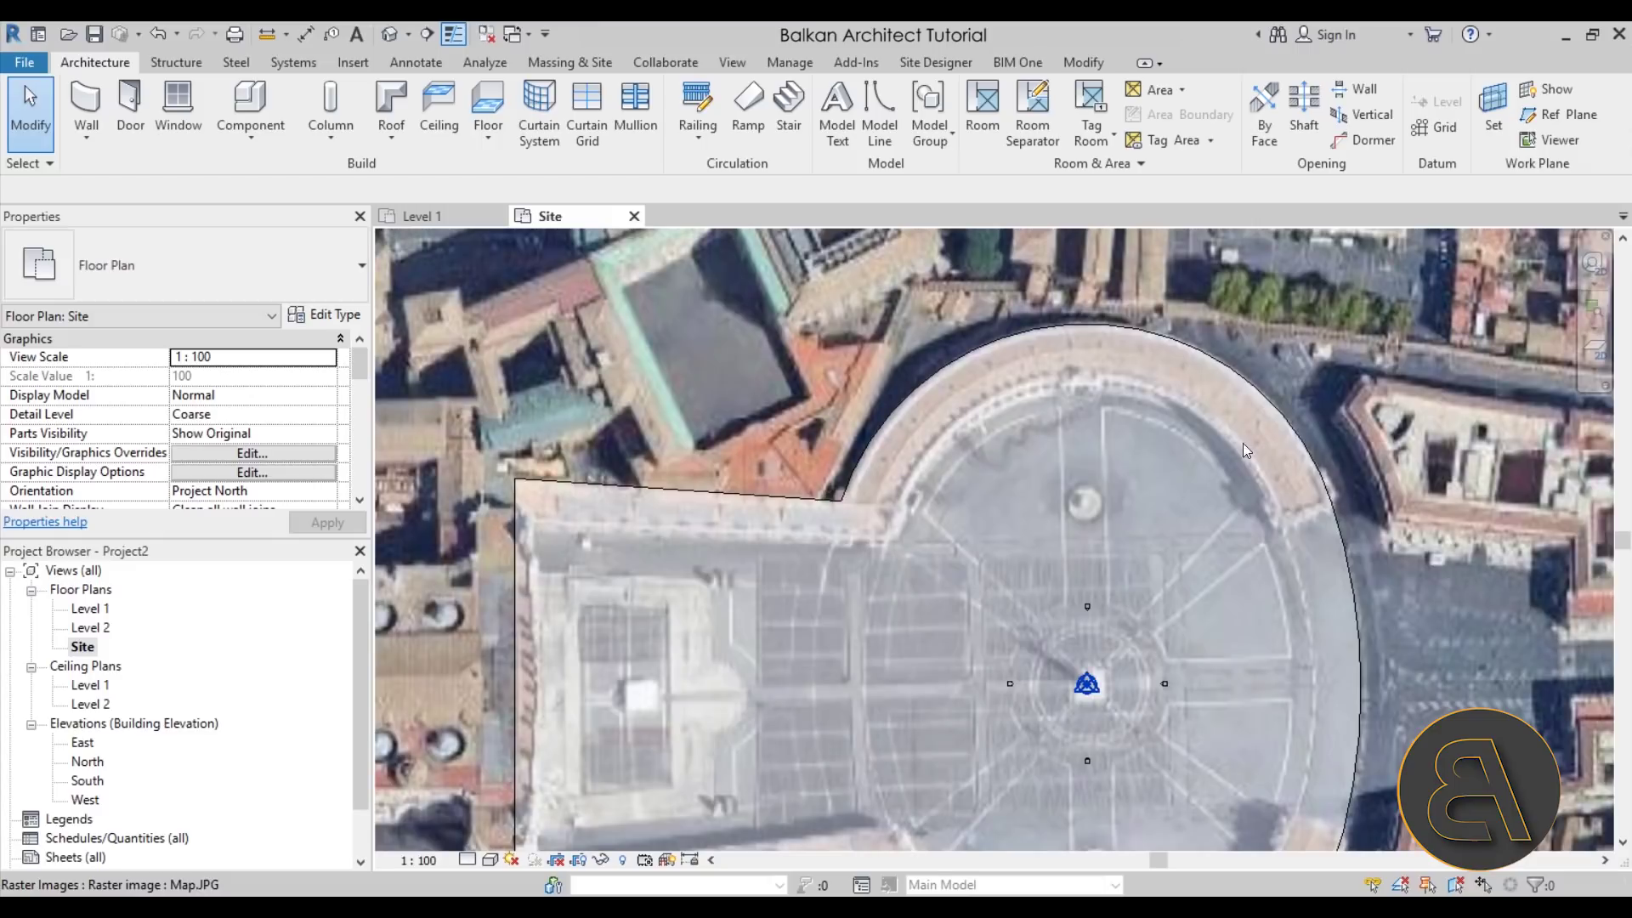
Step: Examine the traced floor against the satellite map in the Site plan and its outline in the Level 2 floor plan
{"action": "scroll", "coordinate": [1314, 532], "scroll_direction": "up", "scroll_amount": 2}
{"action": "scroll", "coordinate": [1288, 548], "scroll_direction": "down", "scroll_amount": 1}
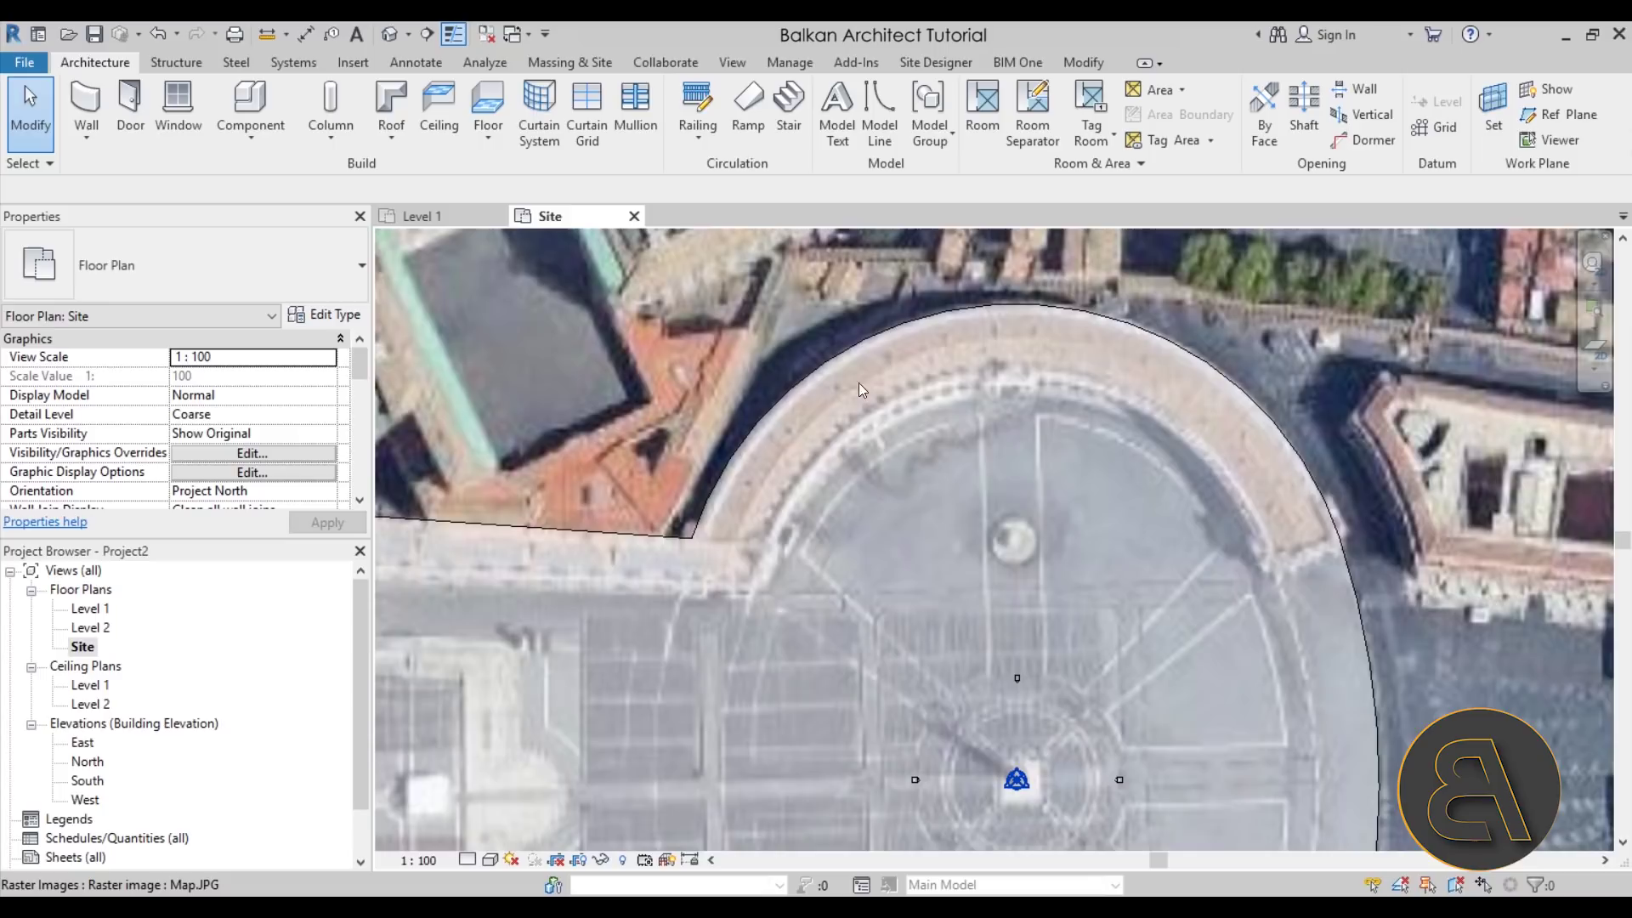
{"action": "scroll", "coordinate": [1020, 438], "scroll_direction": "down", "scroll_amount": 3}
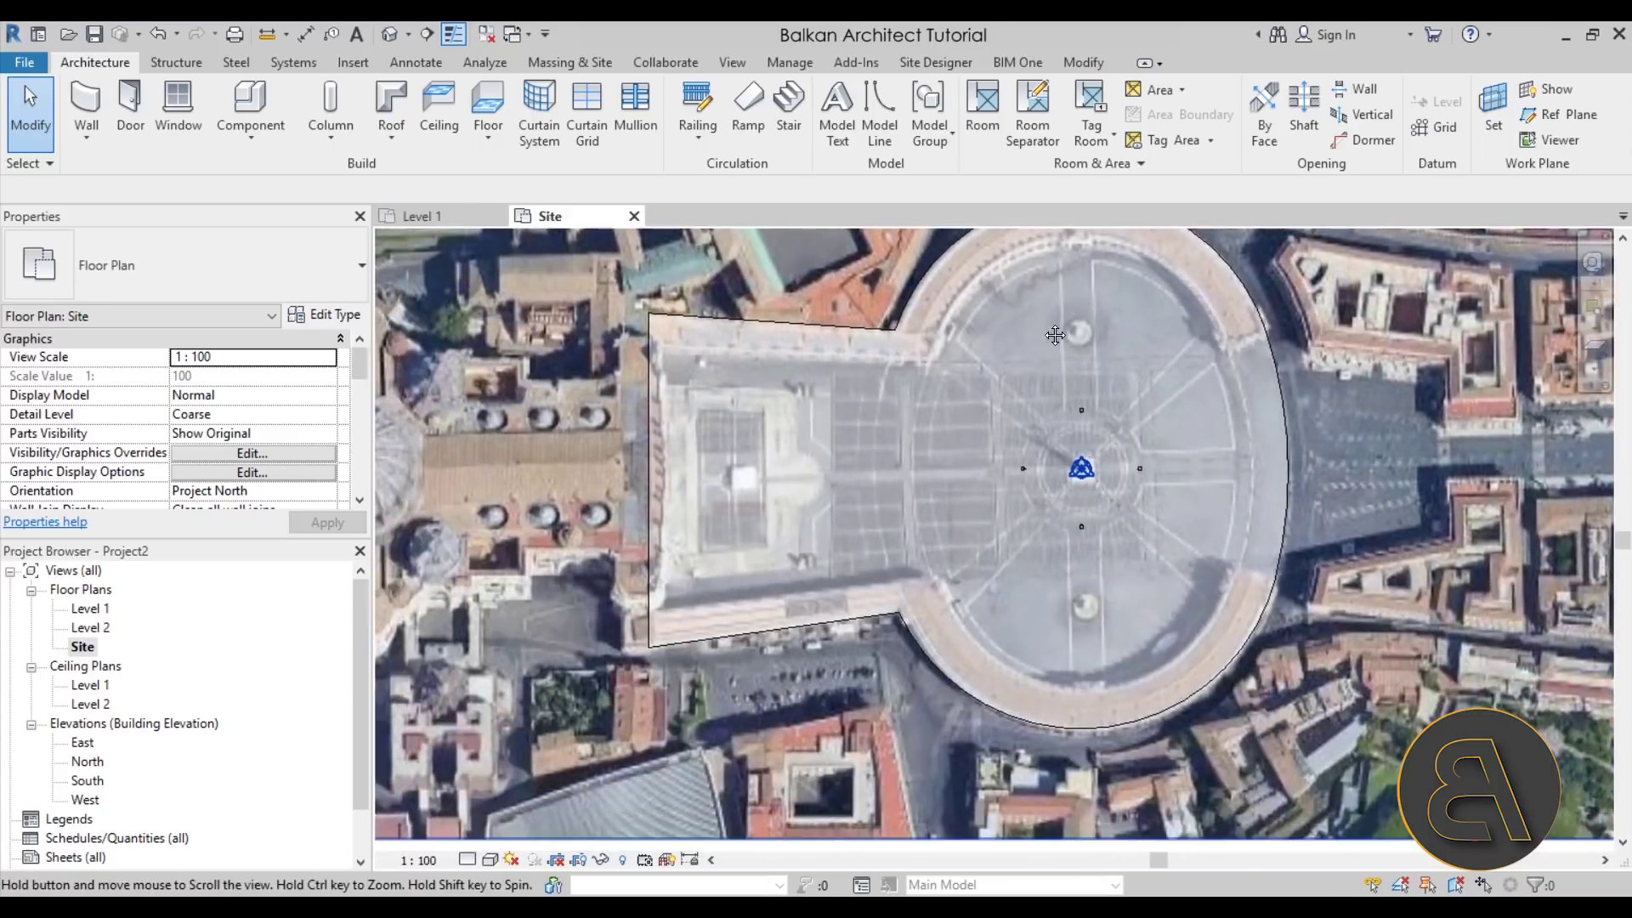
{"action": "double_click", "coordinate": [90, 627]}
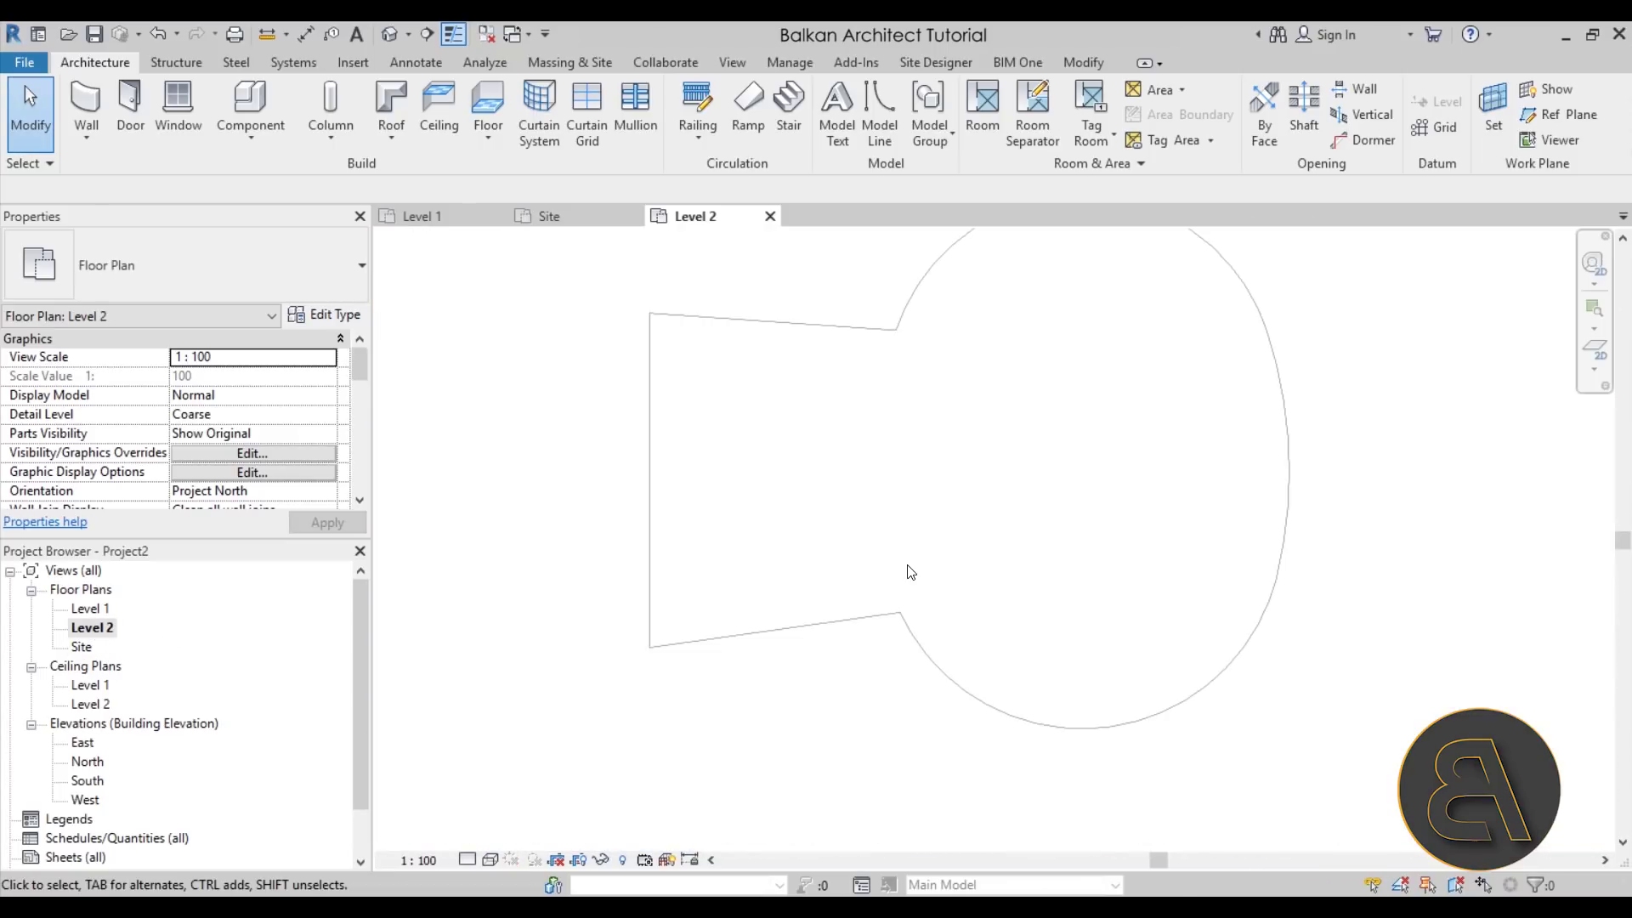
{"action": "scroll", "coordinate": [850, 544], "scroll_direction": "up", "scroll_amount": 2}
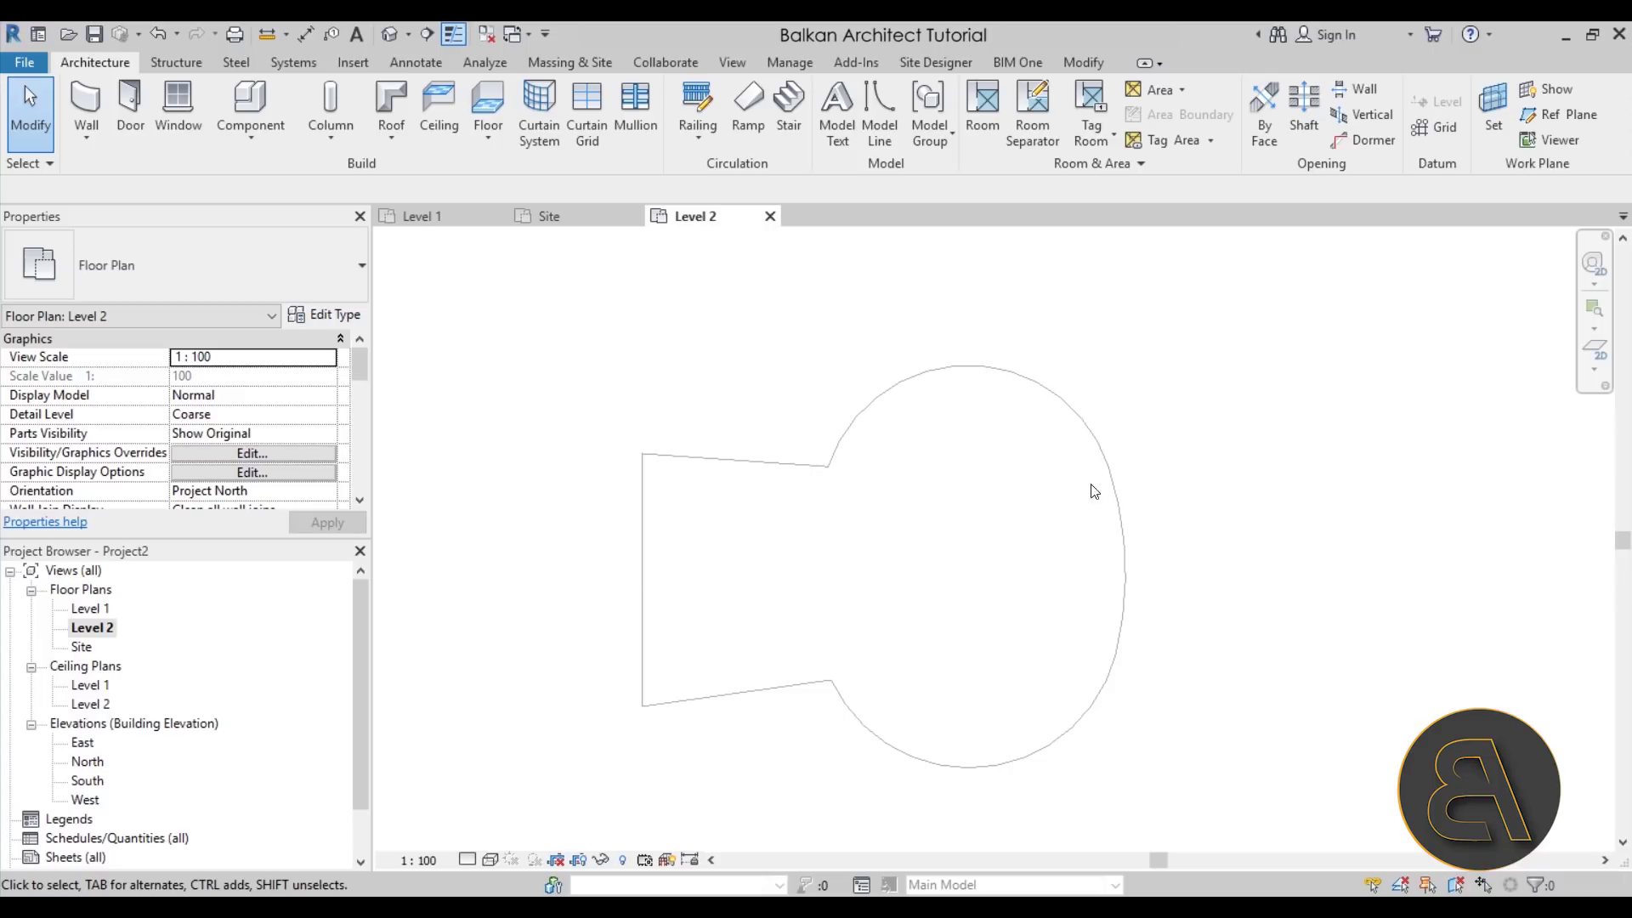
{"action": "scroll", "coordinate": [991, 459], "scroll_direction": "down", "scroll_amount": 2}
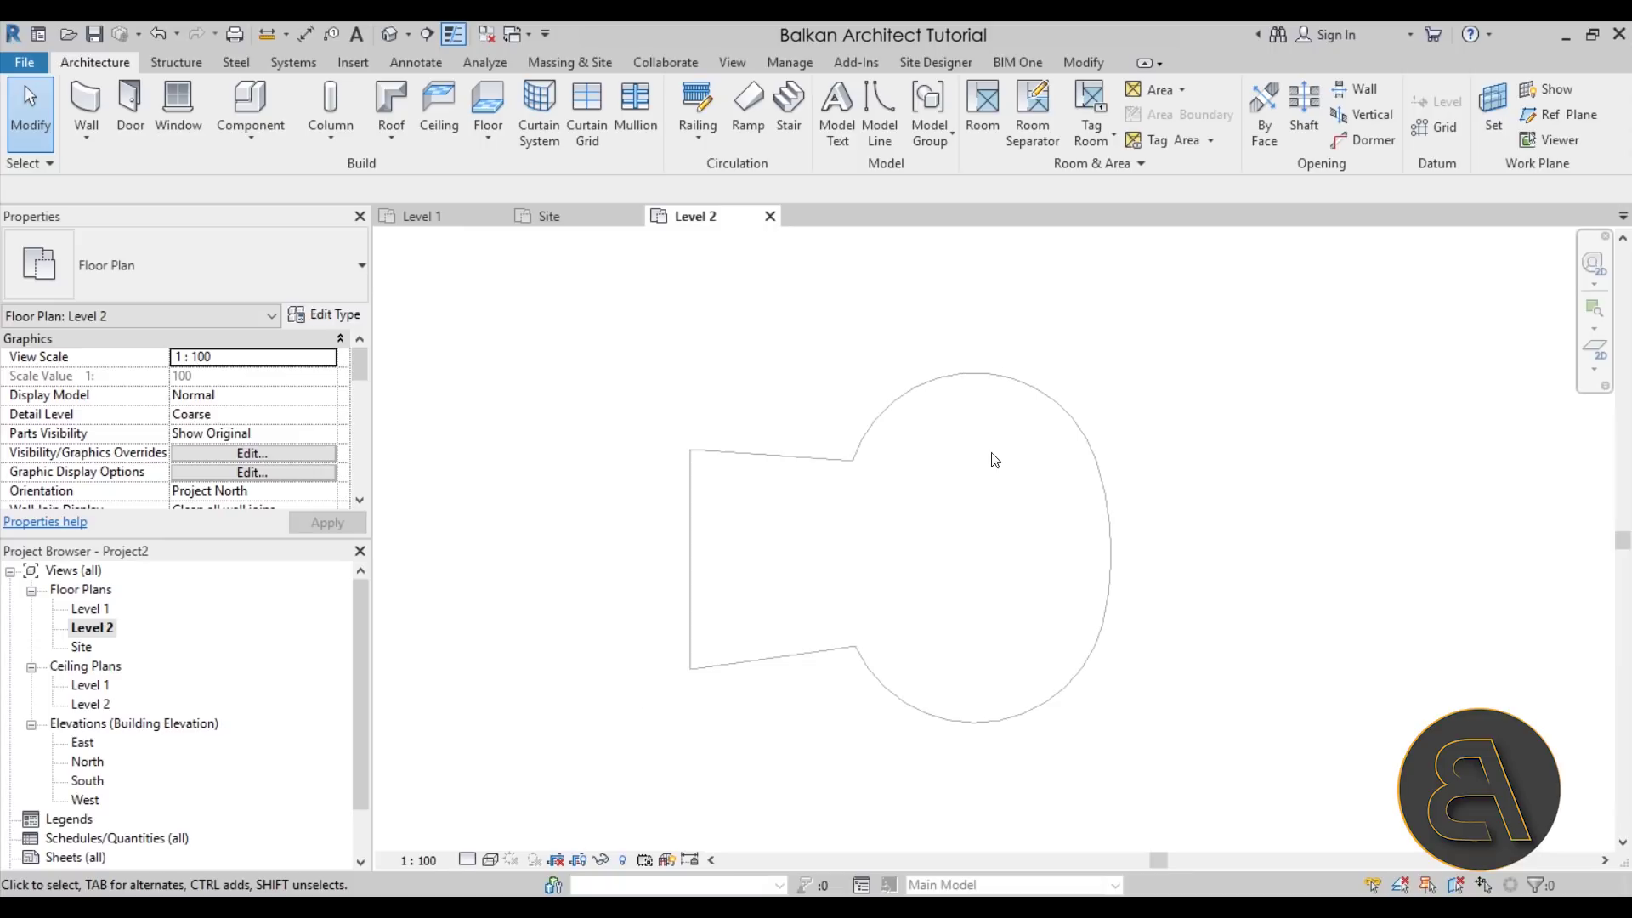
{"action": "middle_click_drag", "start_coordinate": [888, 517], "coordinate": [853, 537]}
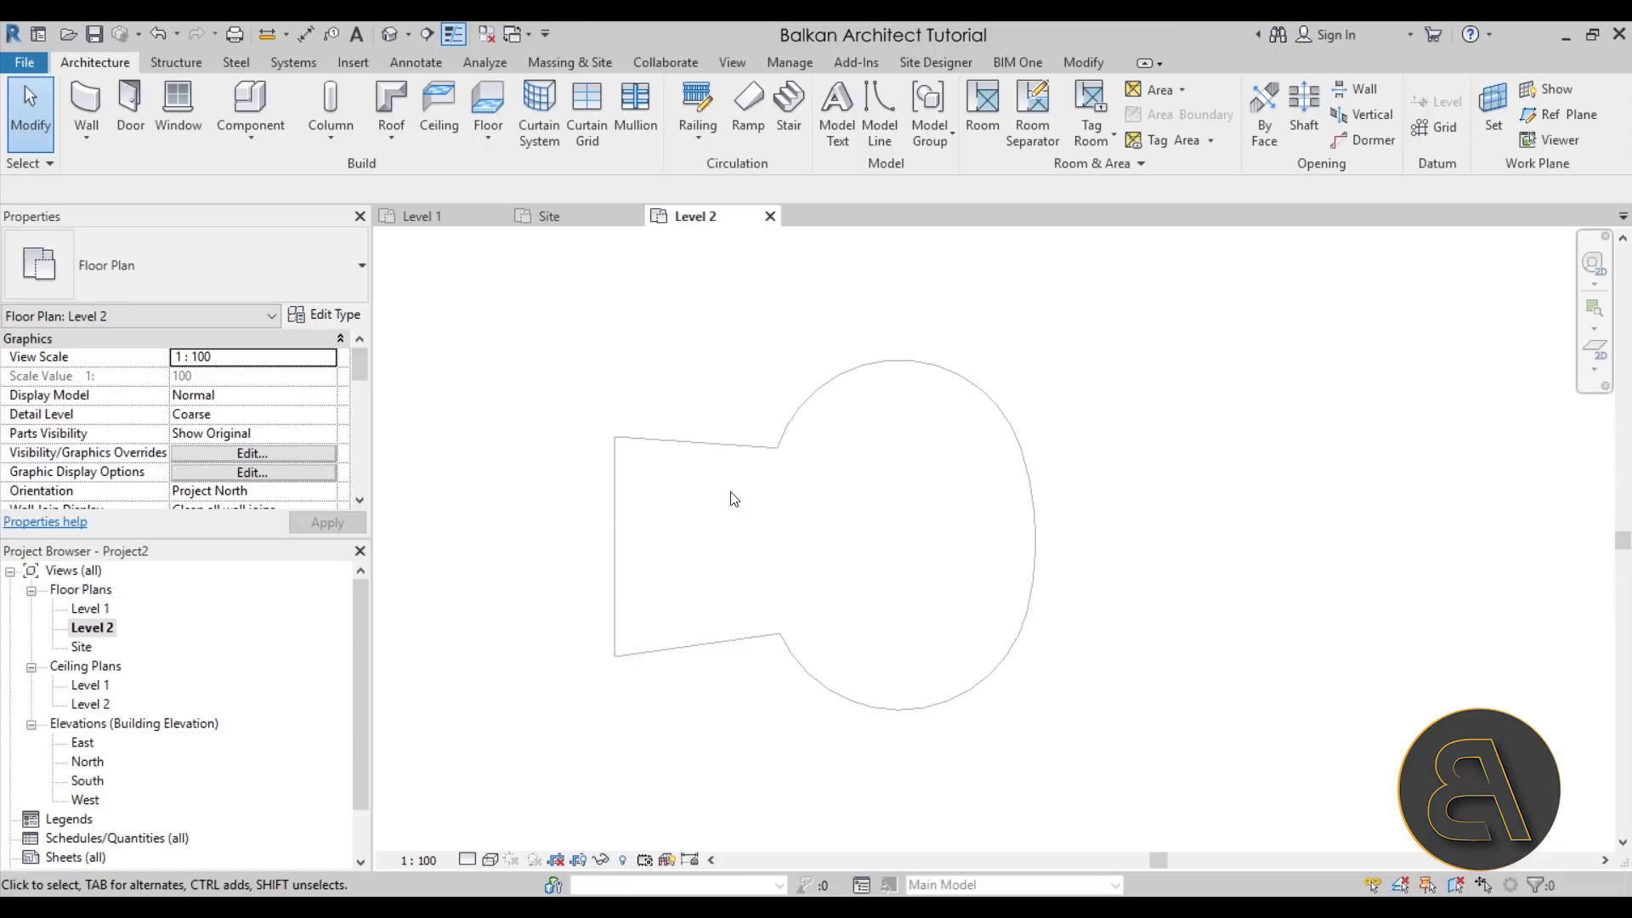
Step: Copy the Site plan's map image, paste it aligned to the Floor Plan: Level 2 view, and open that plan
{"action": "double_click", "coordinate": [82, 646]}
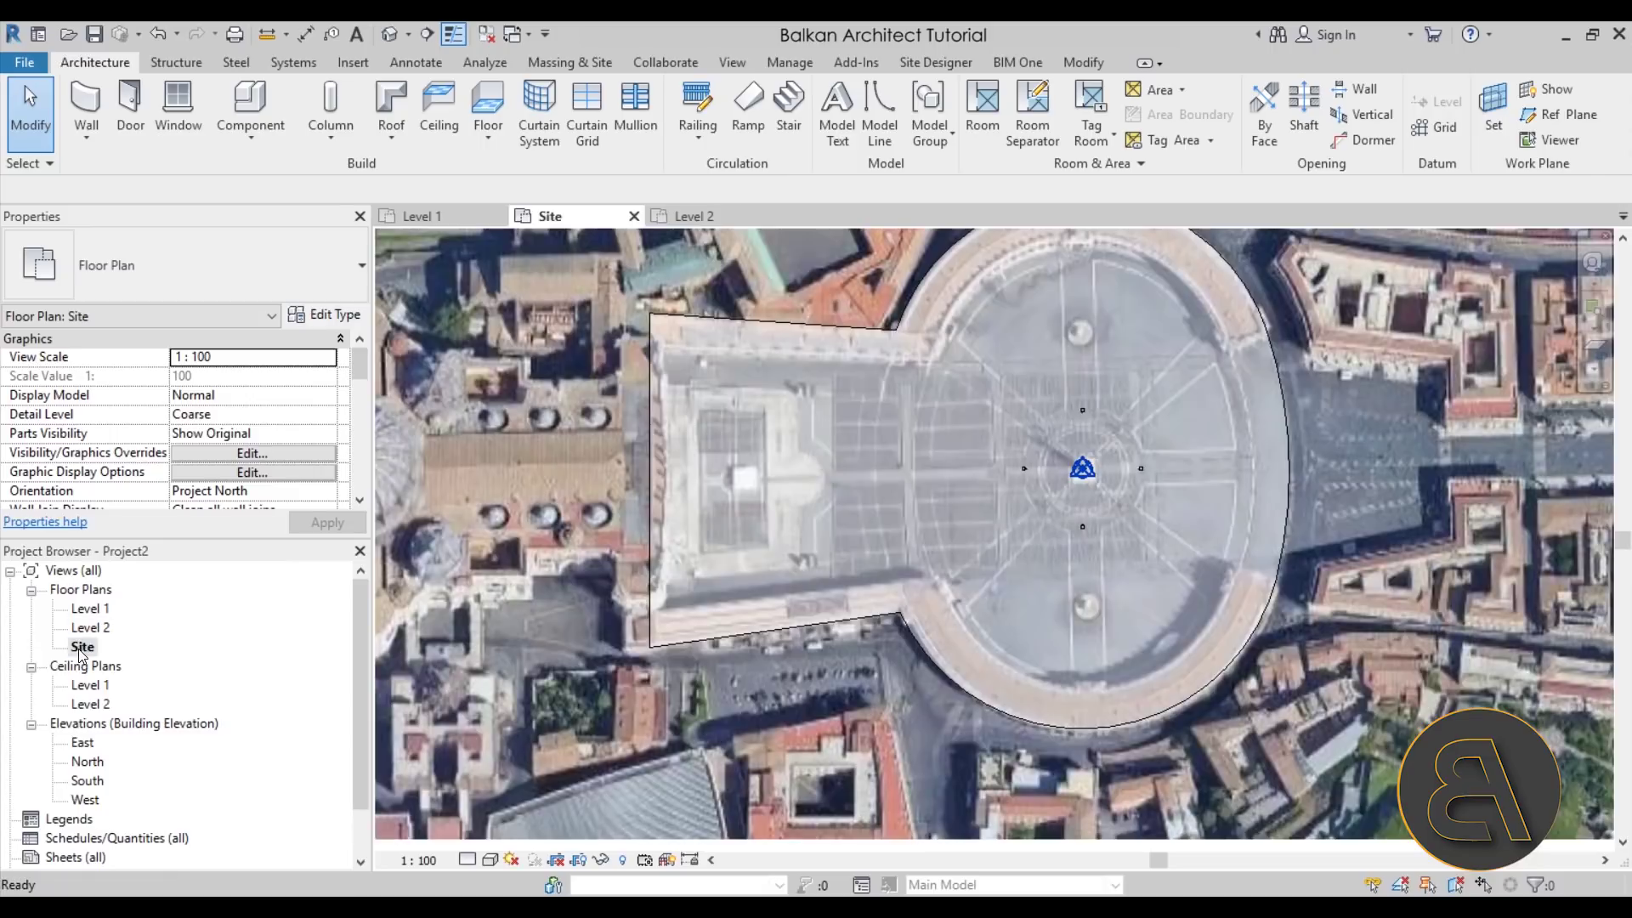
{"action": "scroll", "coordinate": [895, 549], "scroll_direction": "down", "scroll_amount": 3}
{"action": "middle_click_drag", "start_coordinate": [853, 782], "coordinate": [823, 771]}
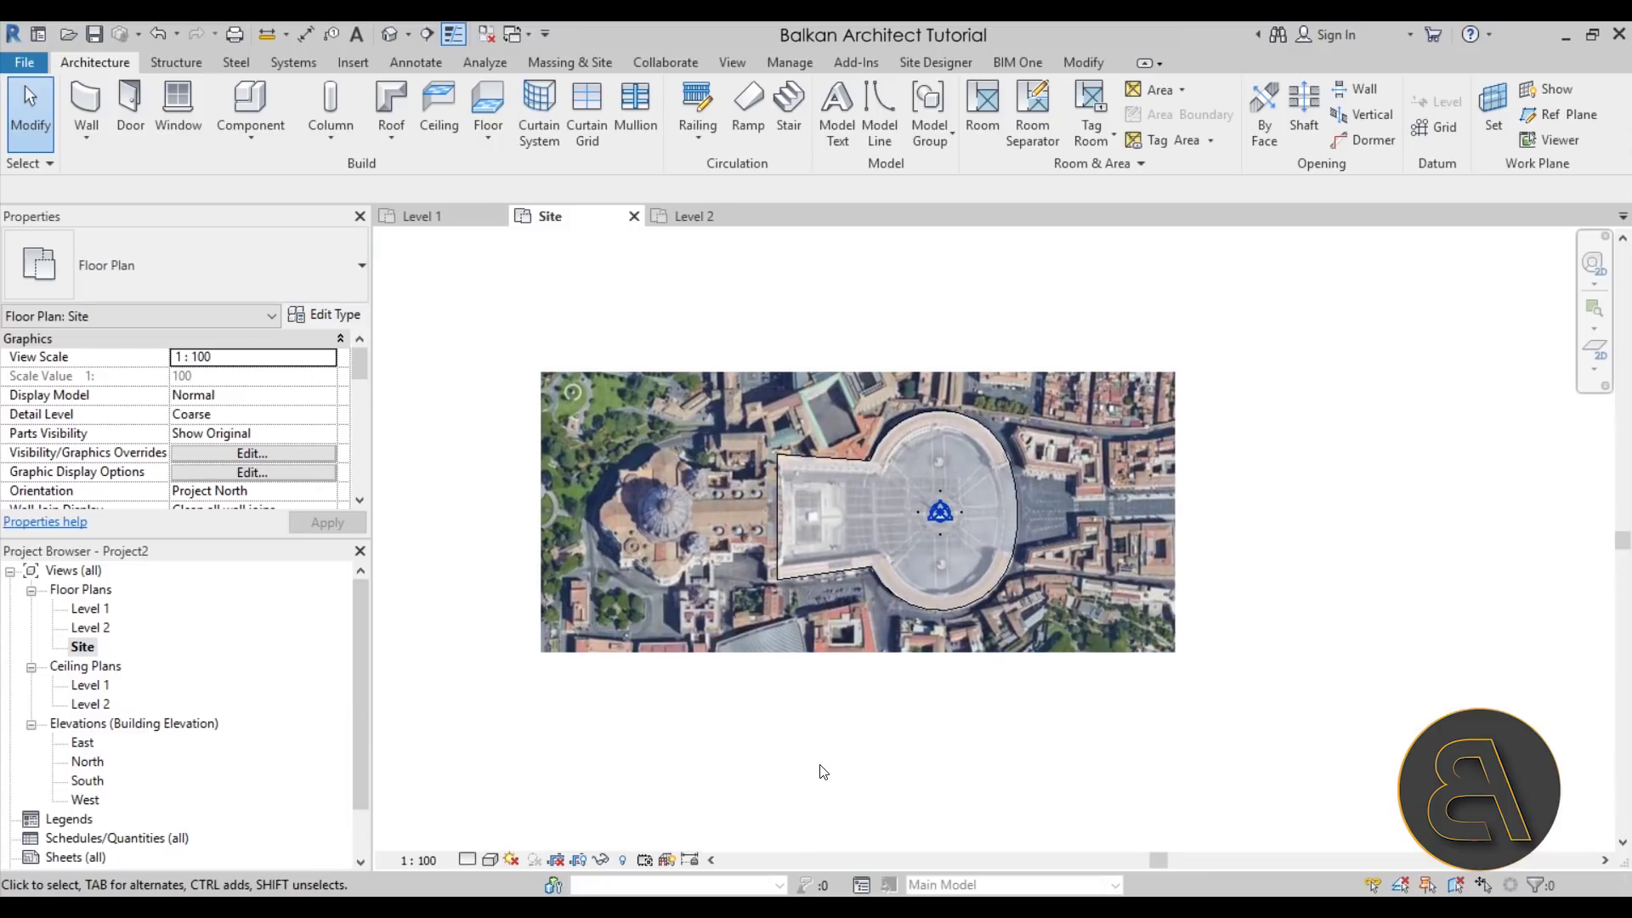
{"action": "left_click", "coordinate": [747, 607]}
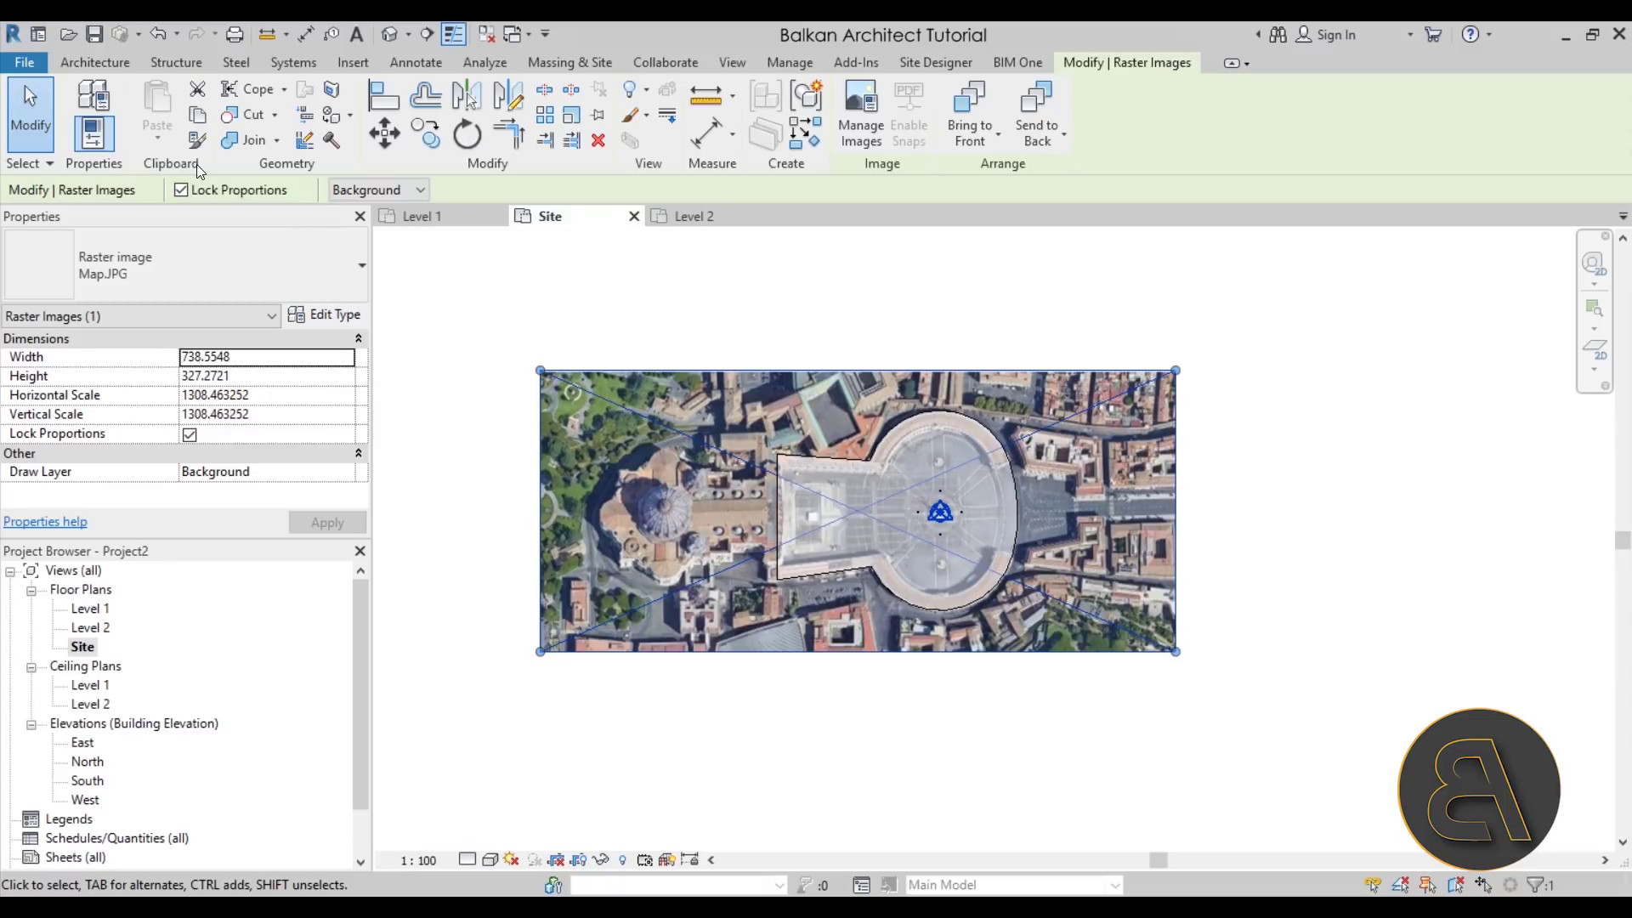
{"action": "left_click", "coordinate": [198, 119]}
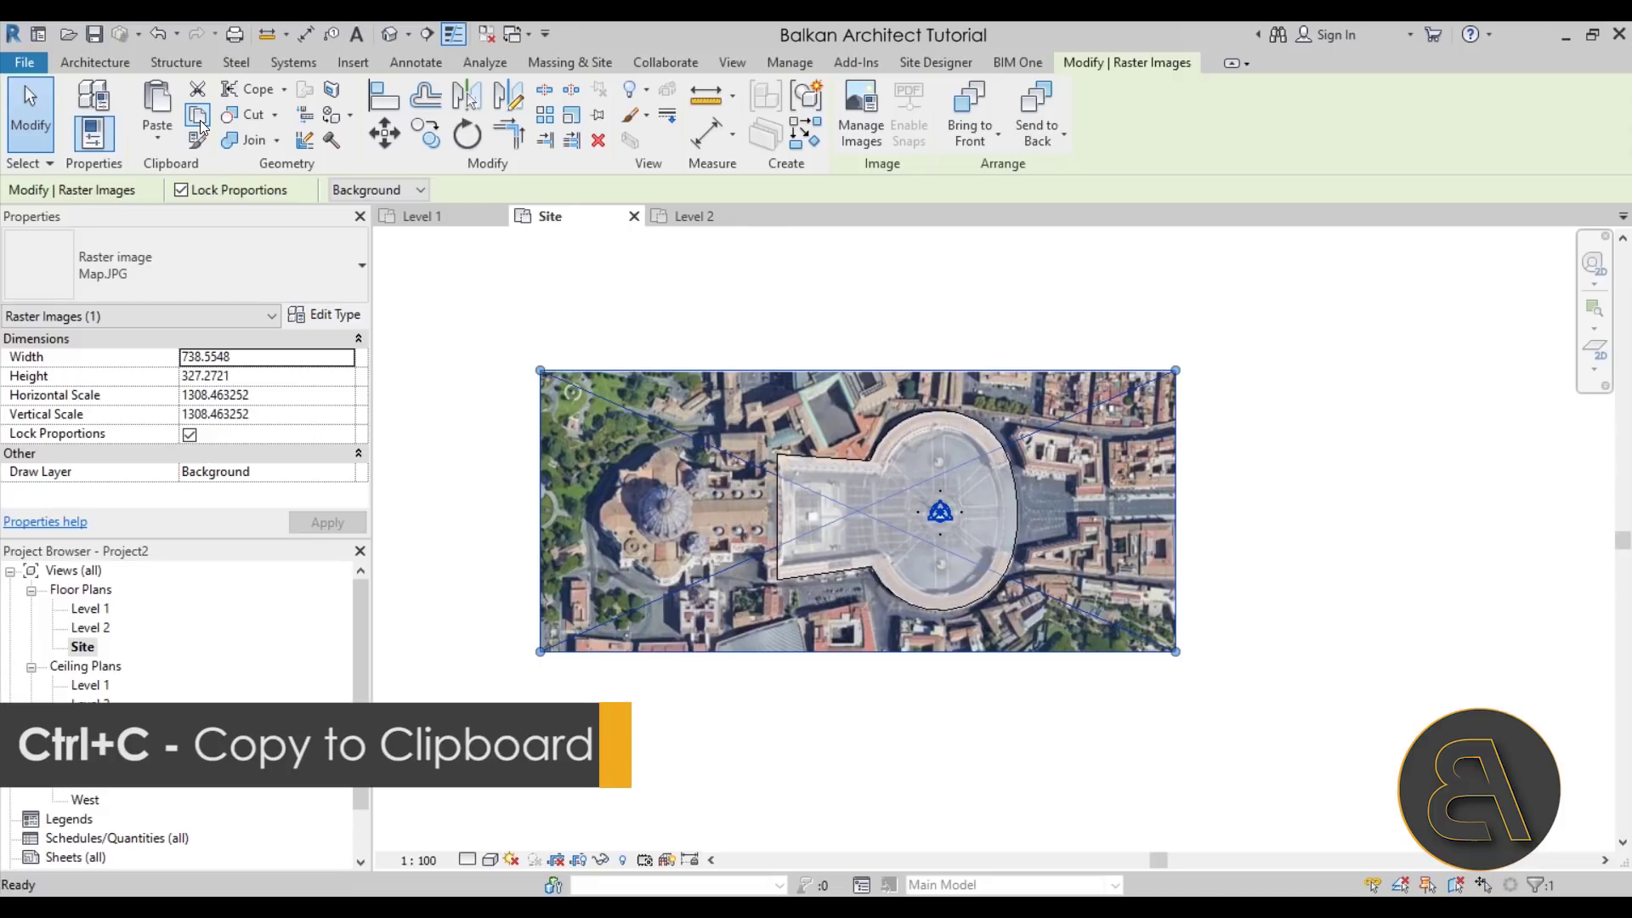
{"action": "left_click", "coordinate": [151, 144]}
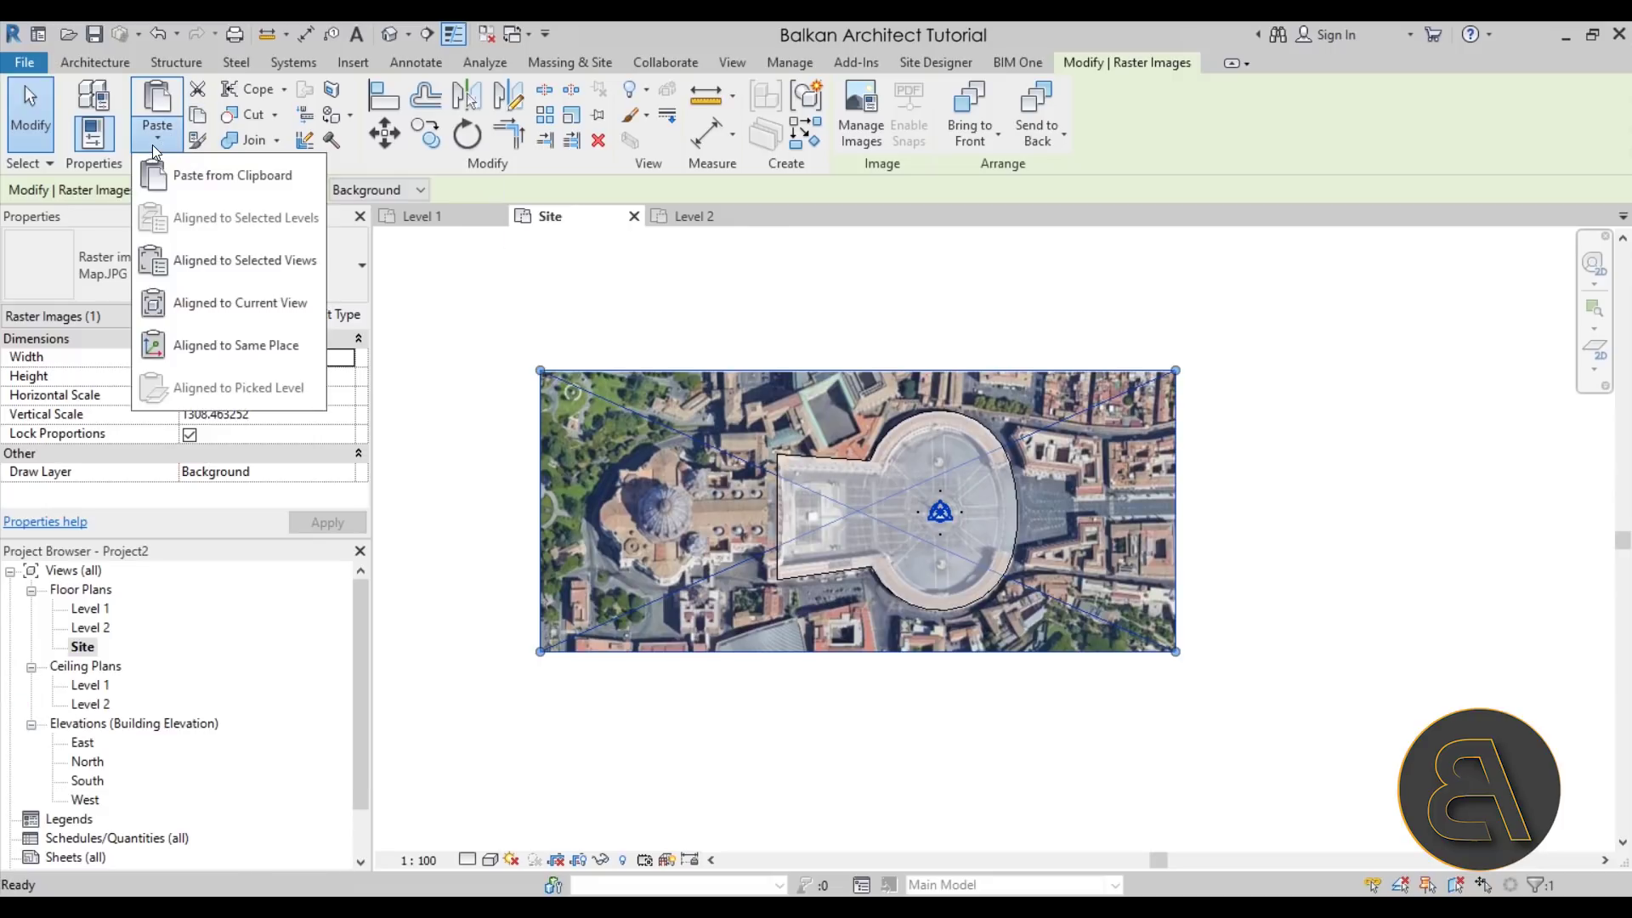
{"action": "left_click", "coordinate": [215, 257]}
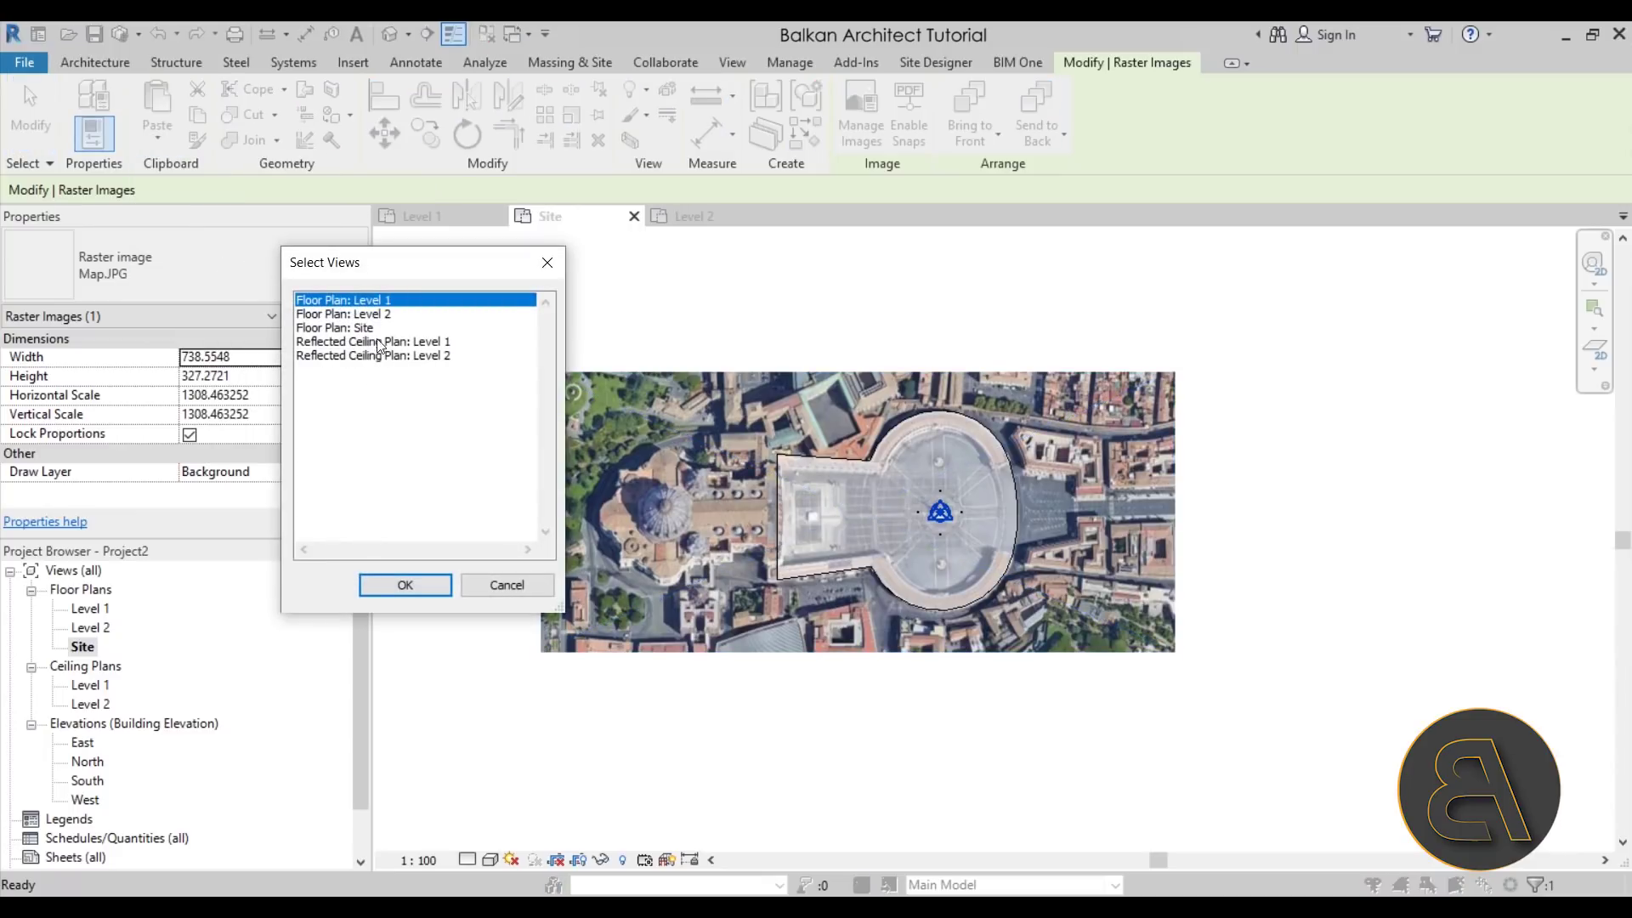
{"action": "left_click", "coordinate": [366, 316]}
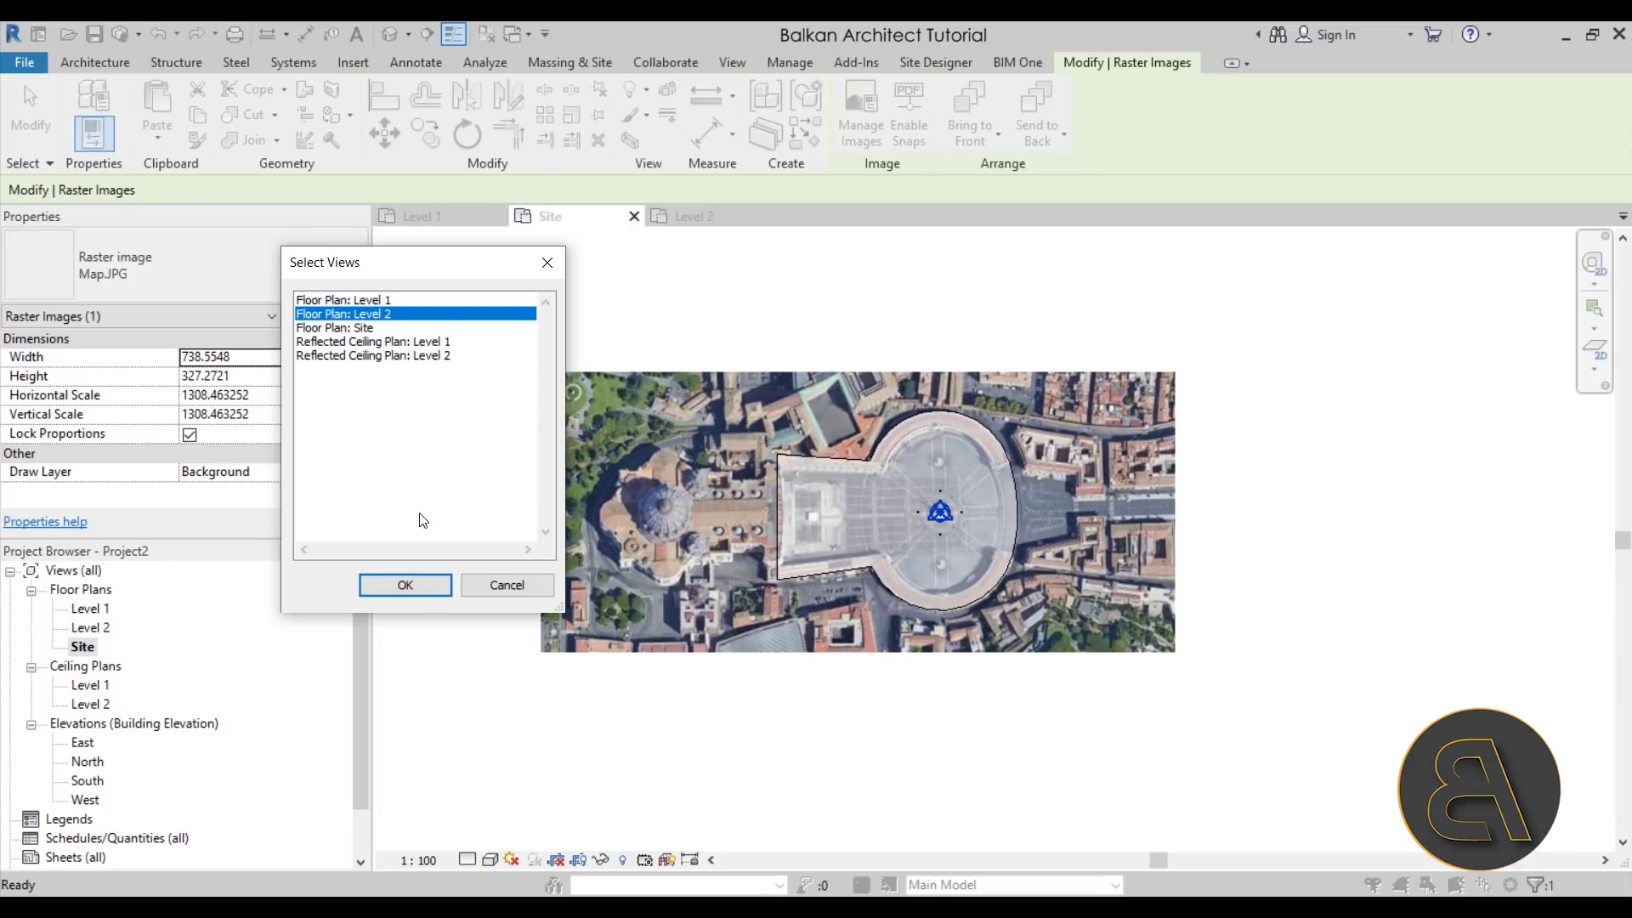
{"action": "left_click", "coordinate": [426, 592]}
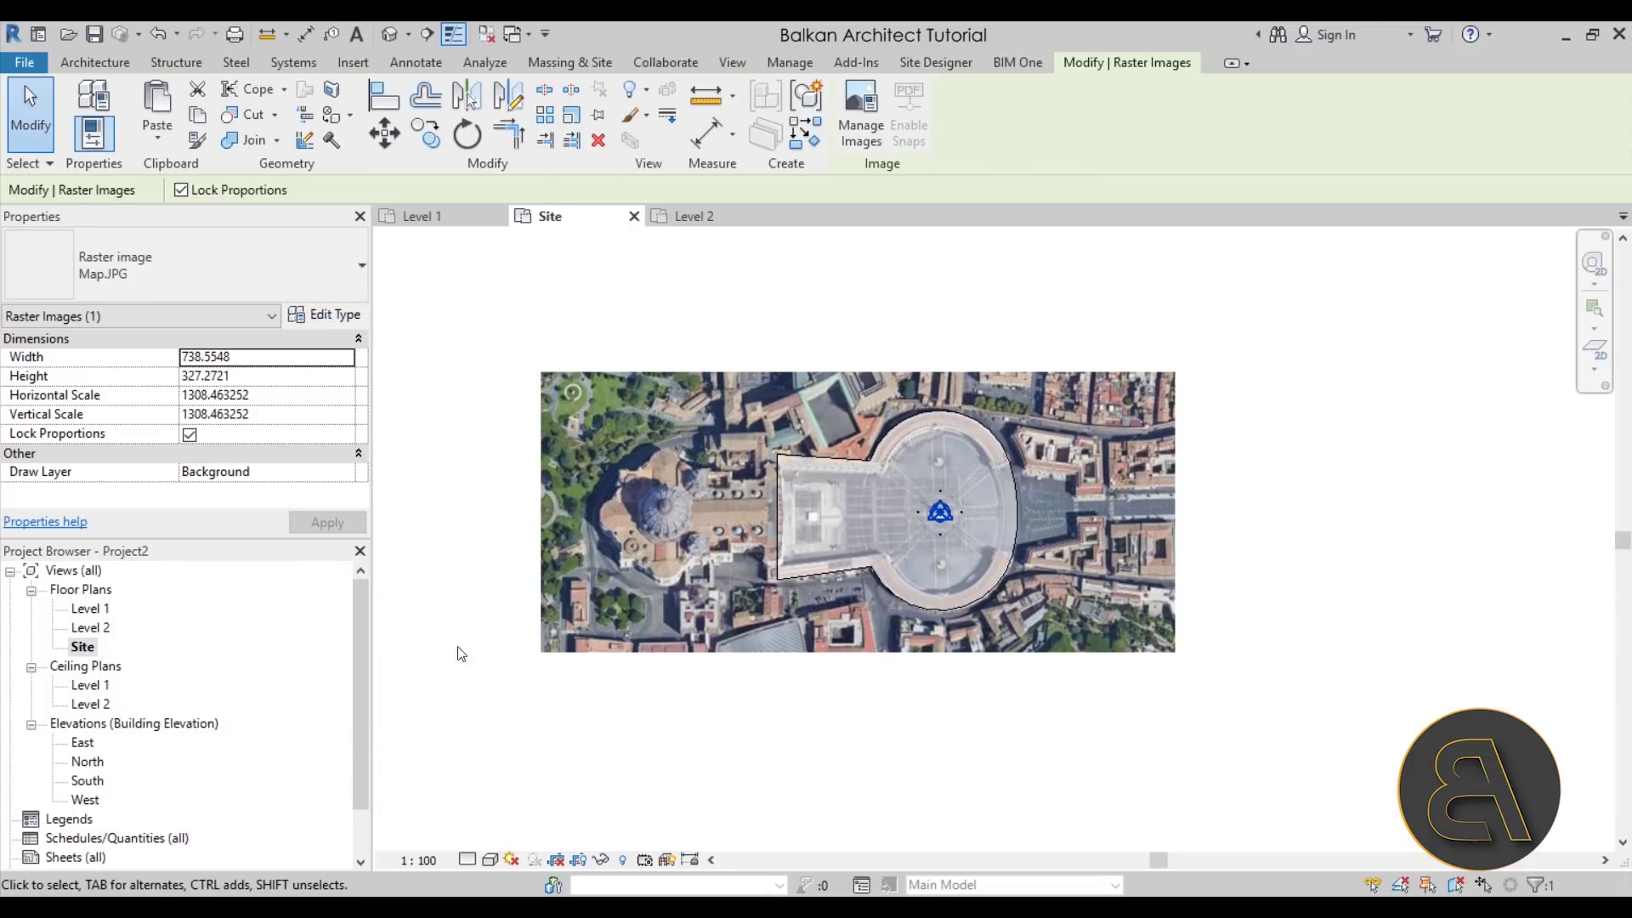
{"action": "left_click", "coordinate": [91, 628]}
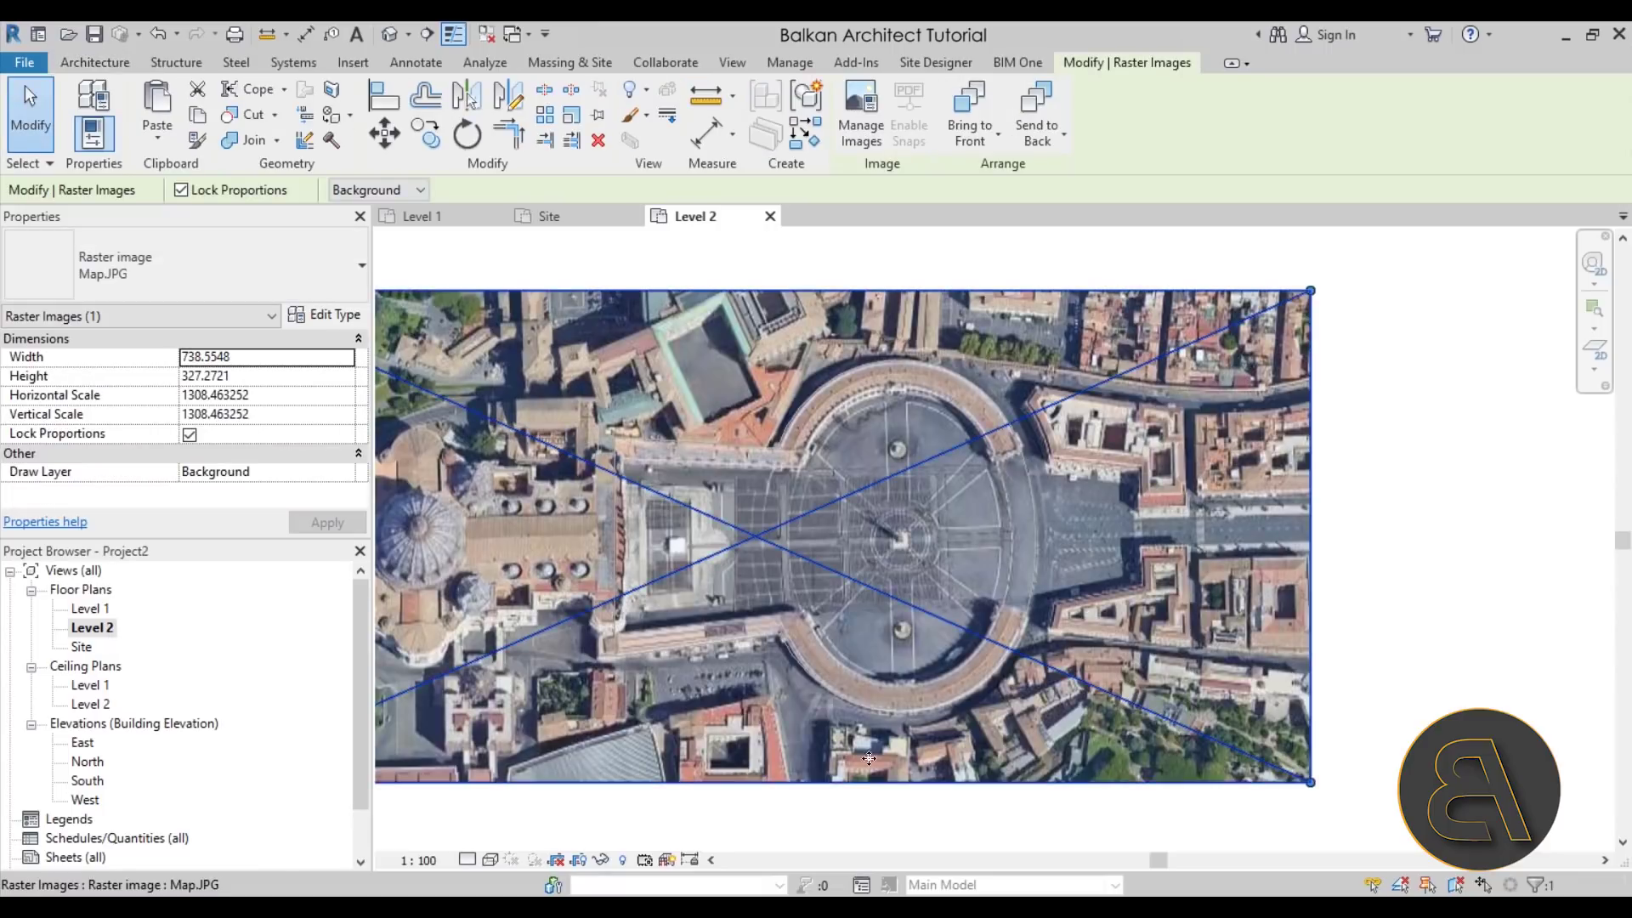
{"action": "left_click", "coordinate": [929, 828]}
Step: Examine how the pasted map lines up with the floor outline where the straight wings meet the curved colonnades
{"action": "middle_click_drag", "start_coordinate": [813, 445], "coordinate": [905, 503]}
{"action": "scroll", "coordinate": [850, 498], "scroll_direction": "up", "scroll_amount": 3}
{"action": "scroll", "coordinate": [843, 466], "scroll_direction": "up", "scroll_amount": 5}
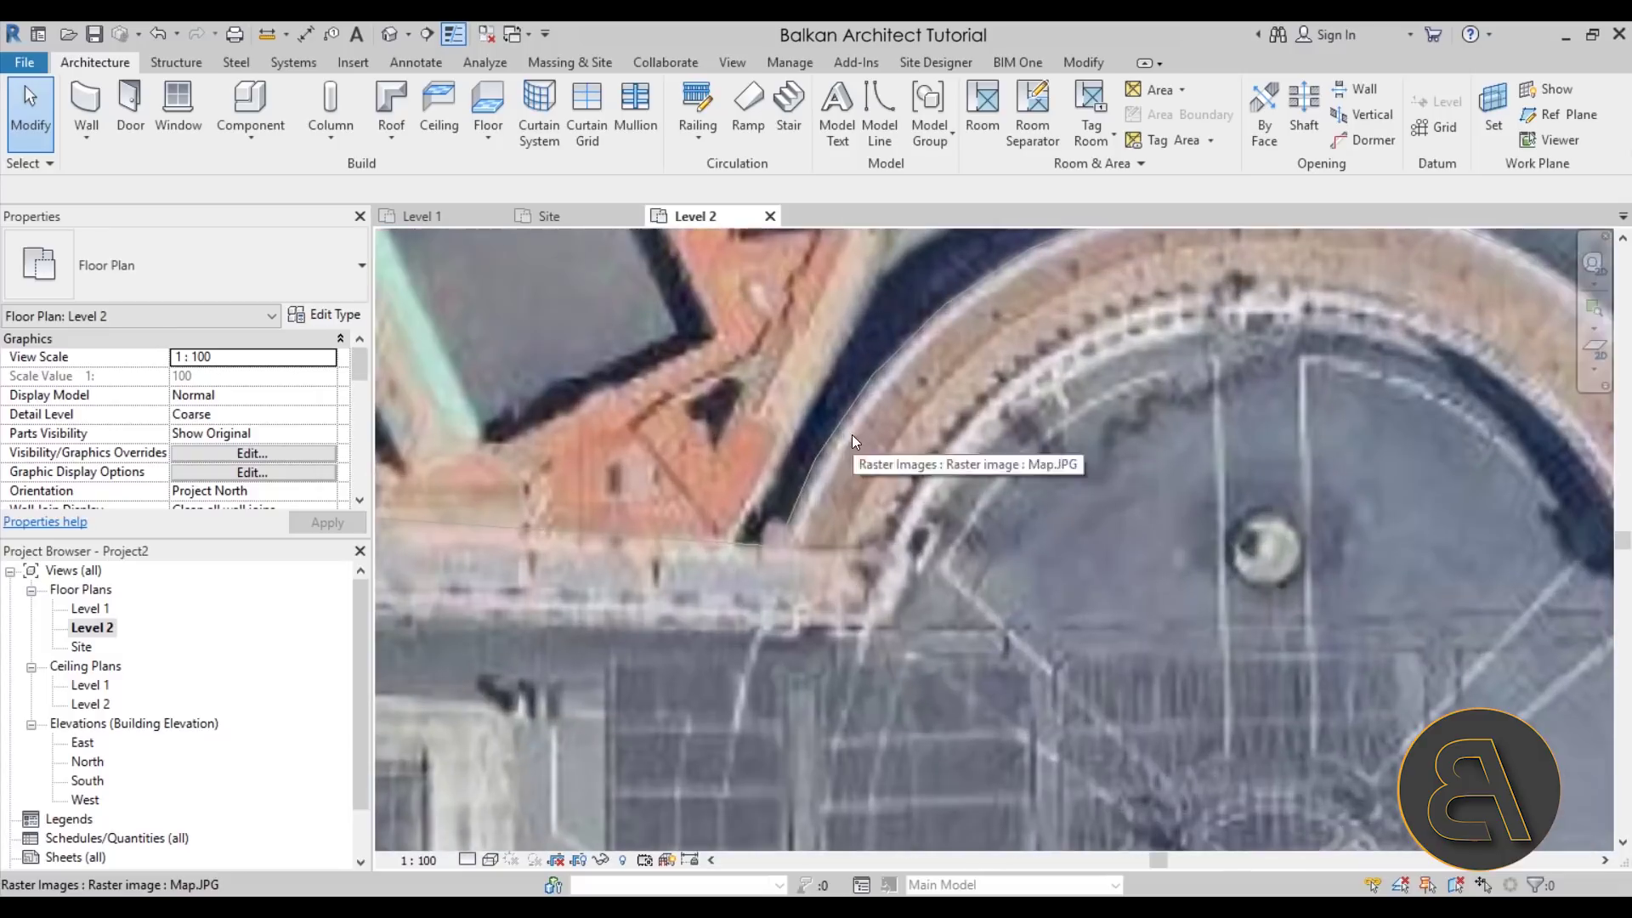
{"action": "scroll", "coordinate": [754, 593], "scroll_direction": "down", "scroll_amount": 5}
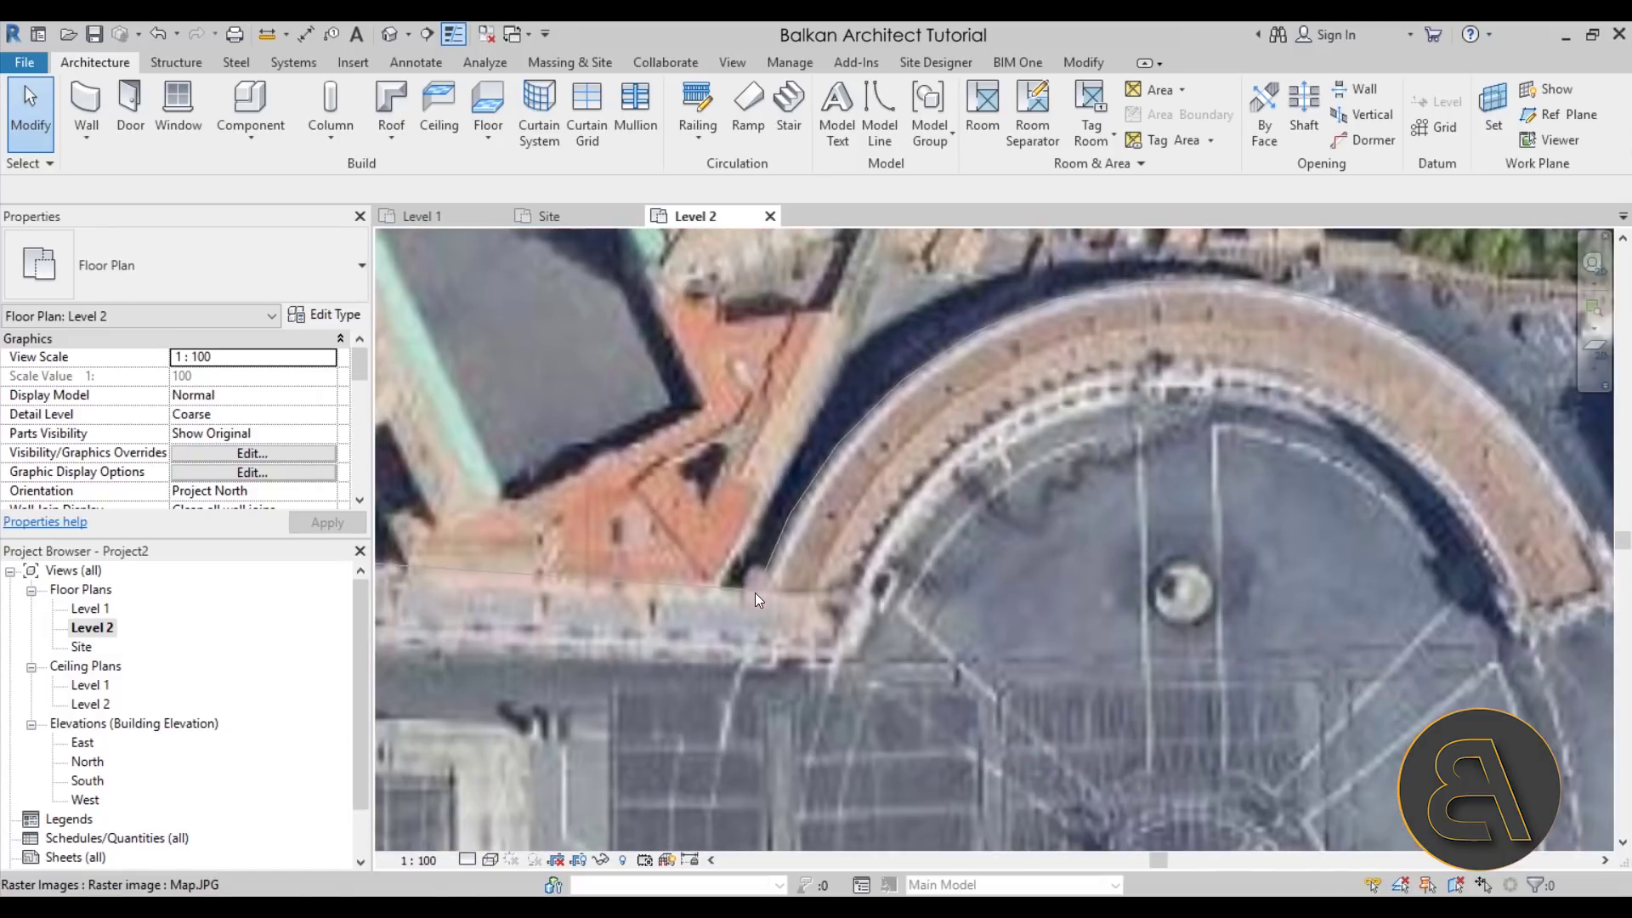
{"action": "scroll", "coordinate": [755, 593], "scroll_direction": "up", "scroll_amount": 3}
{"action": "scroll", "coordinate": [831, 528], "scroll_direction": "up", "scroll_amount": 2}
{"action": "scroll", "coordinate": [832, 527], "scroll_direction": "up", "scroll_amount": 3}
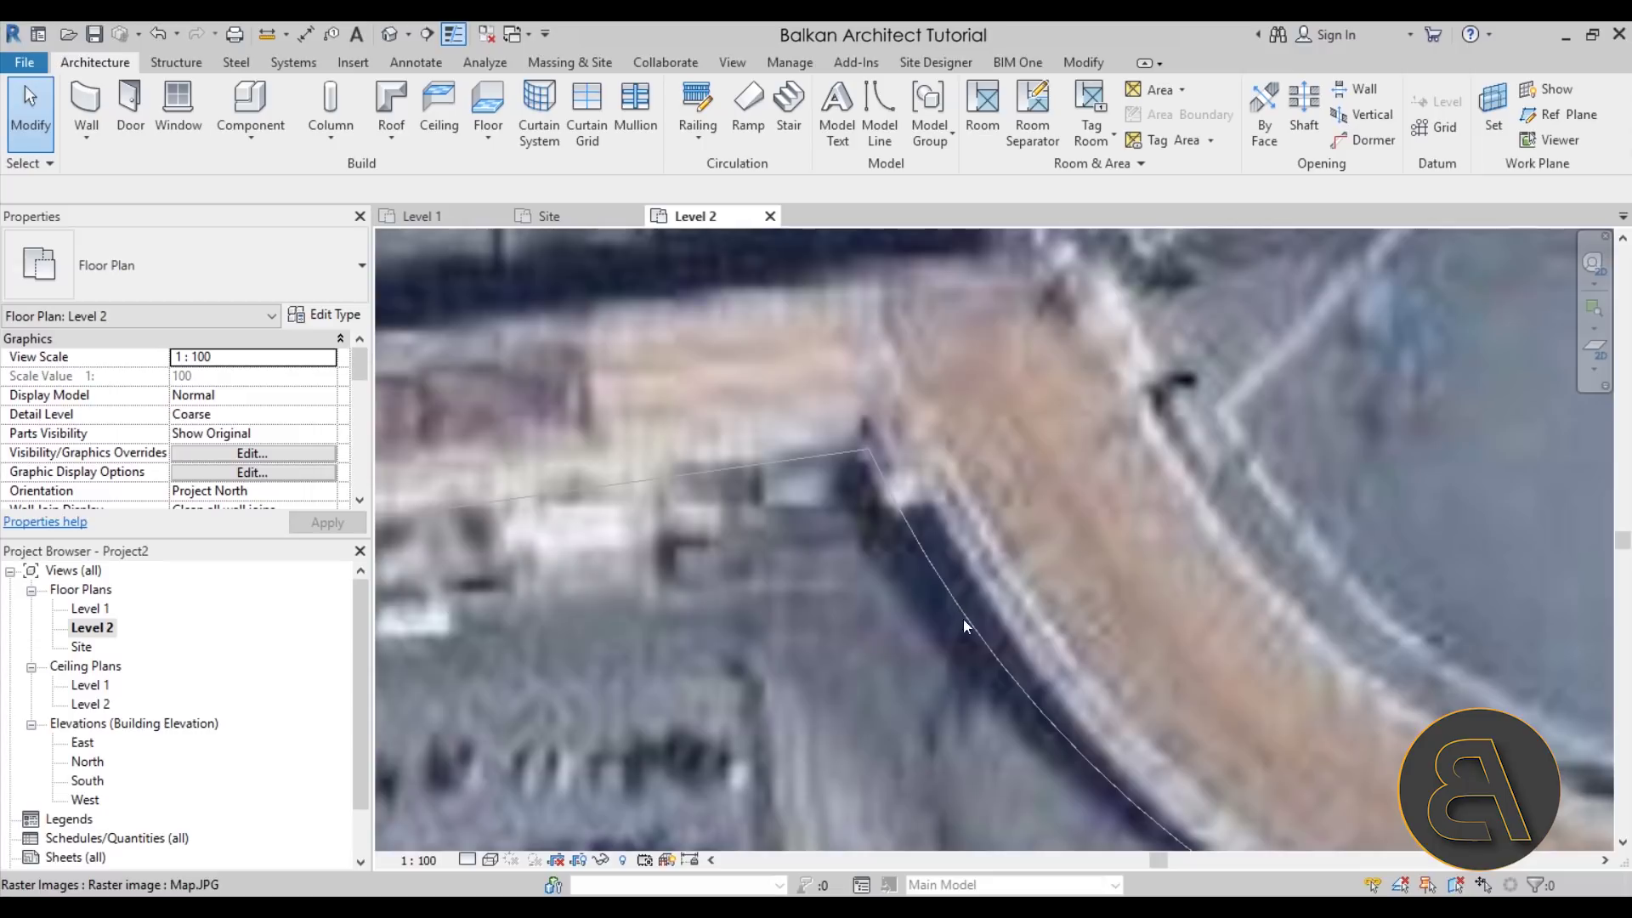
{"action": "scroll", "coordinate": [843, 448], "scroll_direction": "down", "scroll_amount": 6}
{"action": "middle_click_drag", "start_coordinate": [880, 396], "coordinate": [691, 506]}
Step: Start a roof footprint on Level 2 from the northern colonnade's outer arc and a concentric inner arc offset 18 inward
{"action": "left_click", "coordinate": [401, 95]}
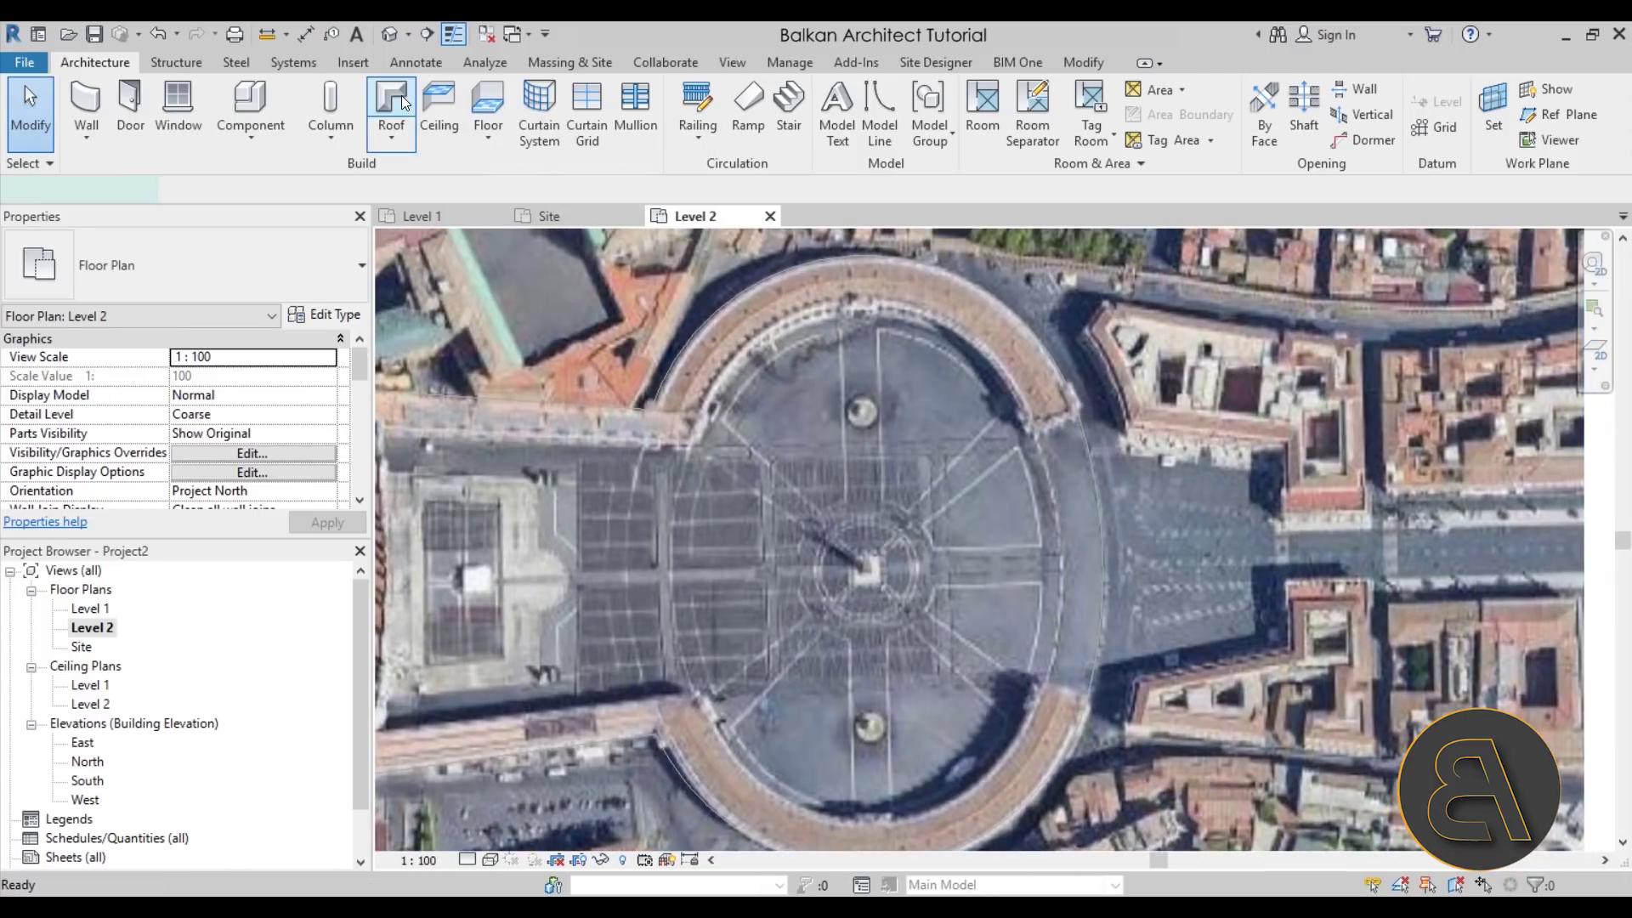
{"action": "left_click", "coordinate": [1053, 146]}
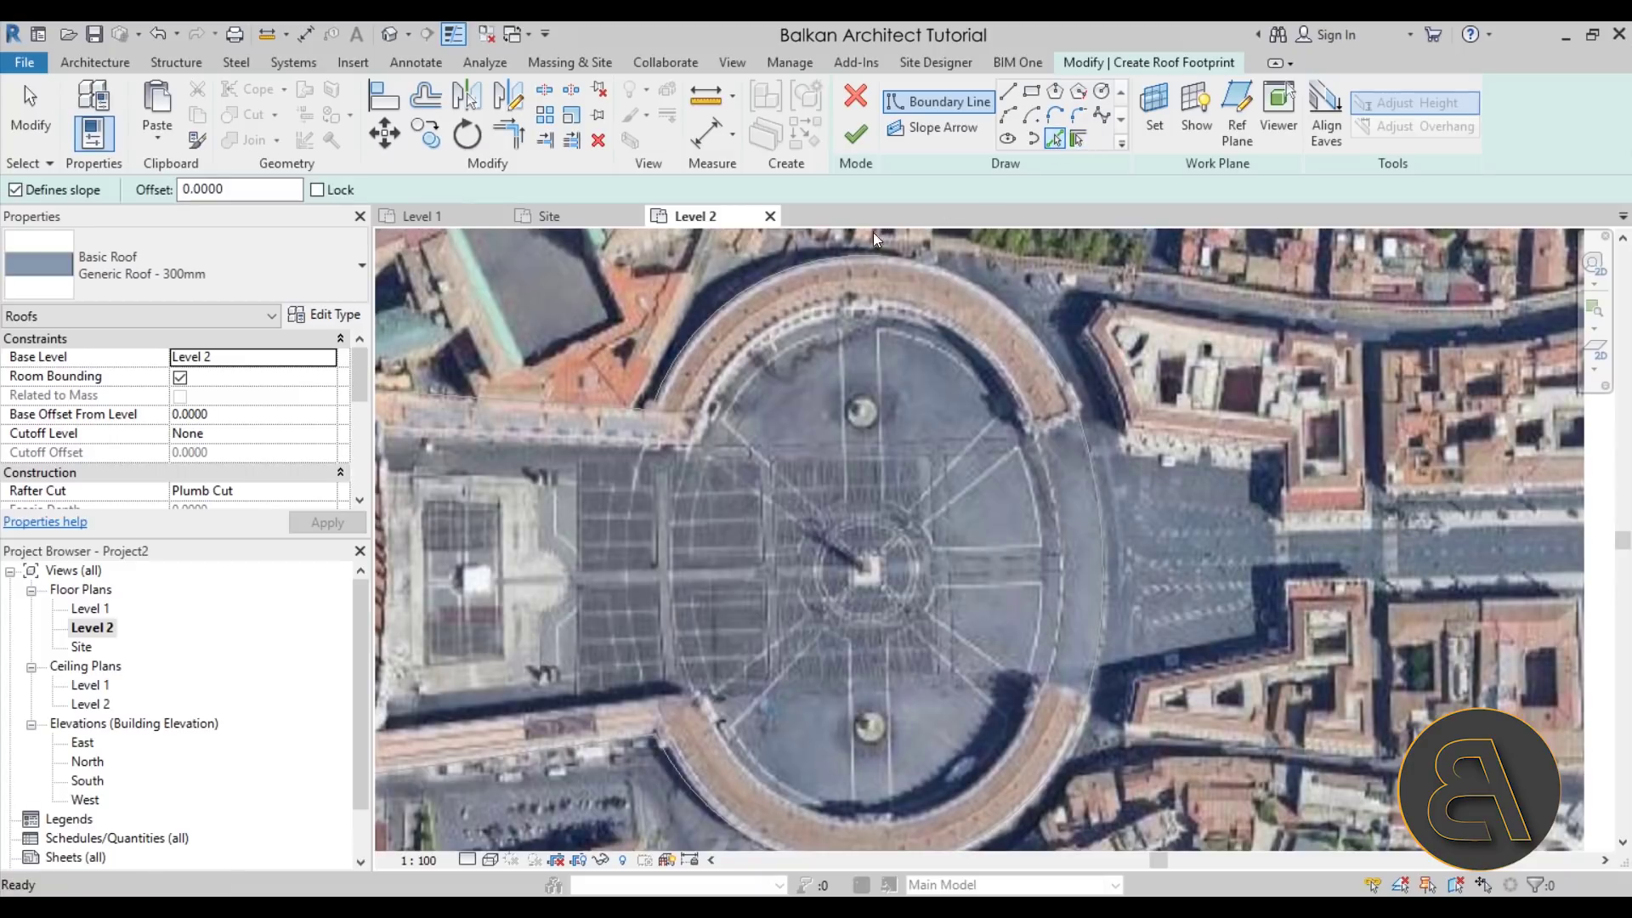
{"action": "left_click", "coordinate": [781, 278]}
{"action": "scroll", "coordinate": [800, 366], "scroll_direction": "up", "scroll_amount": 2}
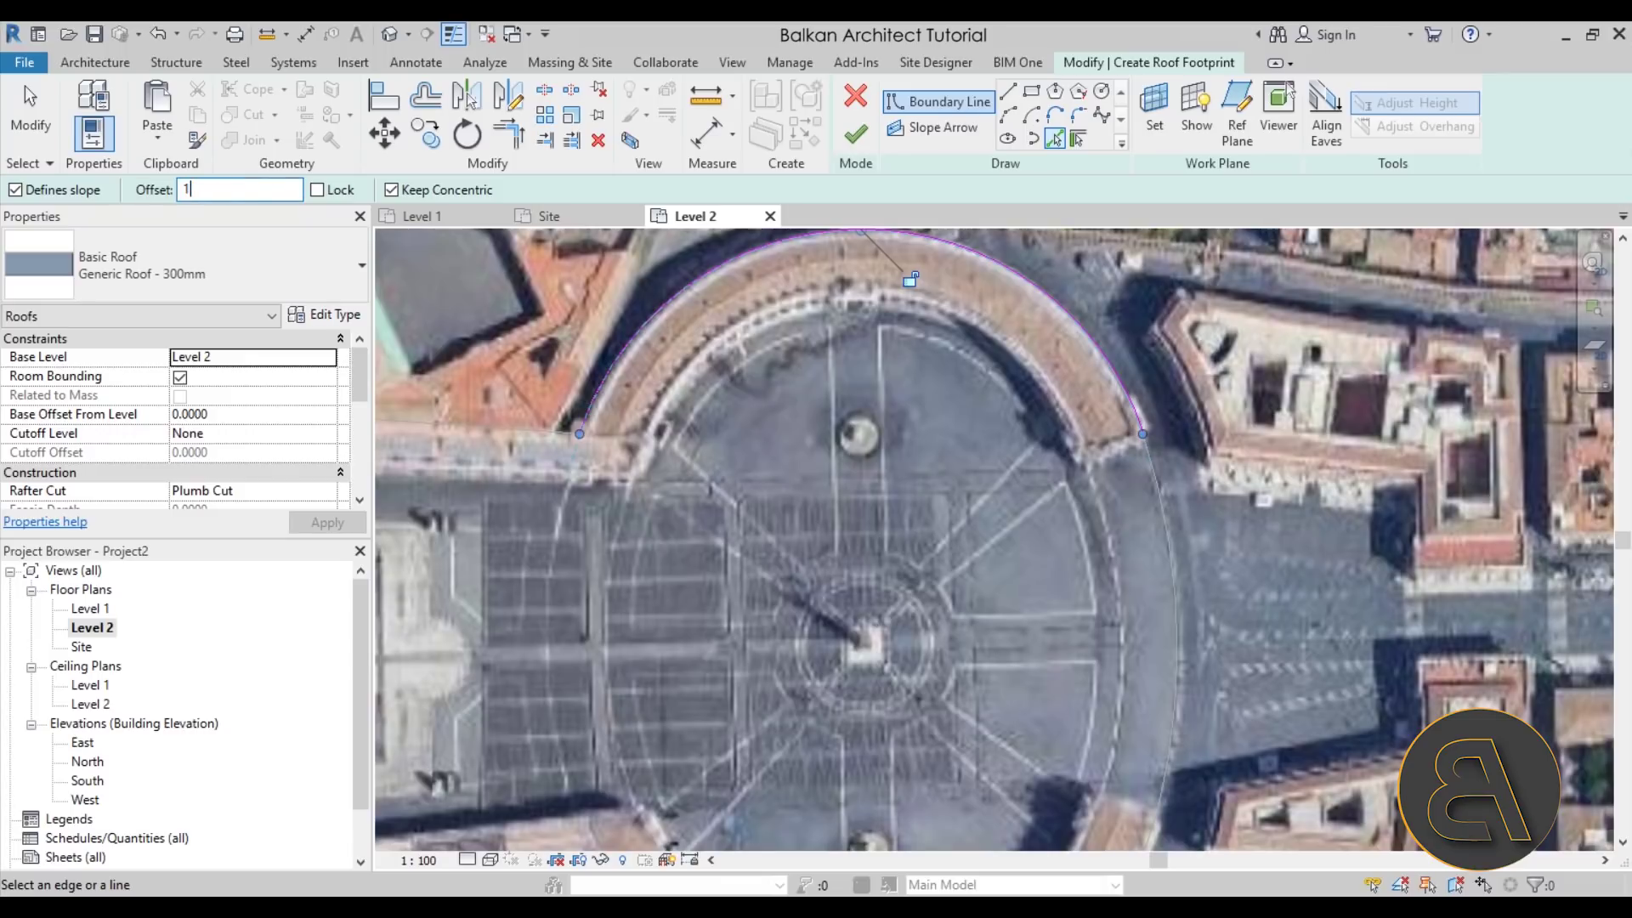
{"action": "left_click", "coordinate": [907, 272]}
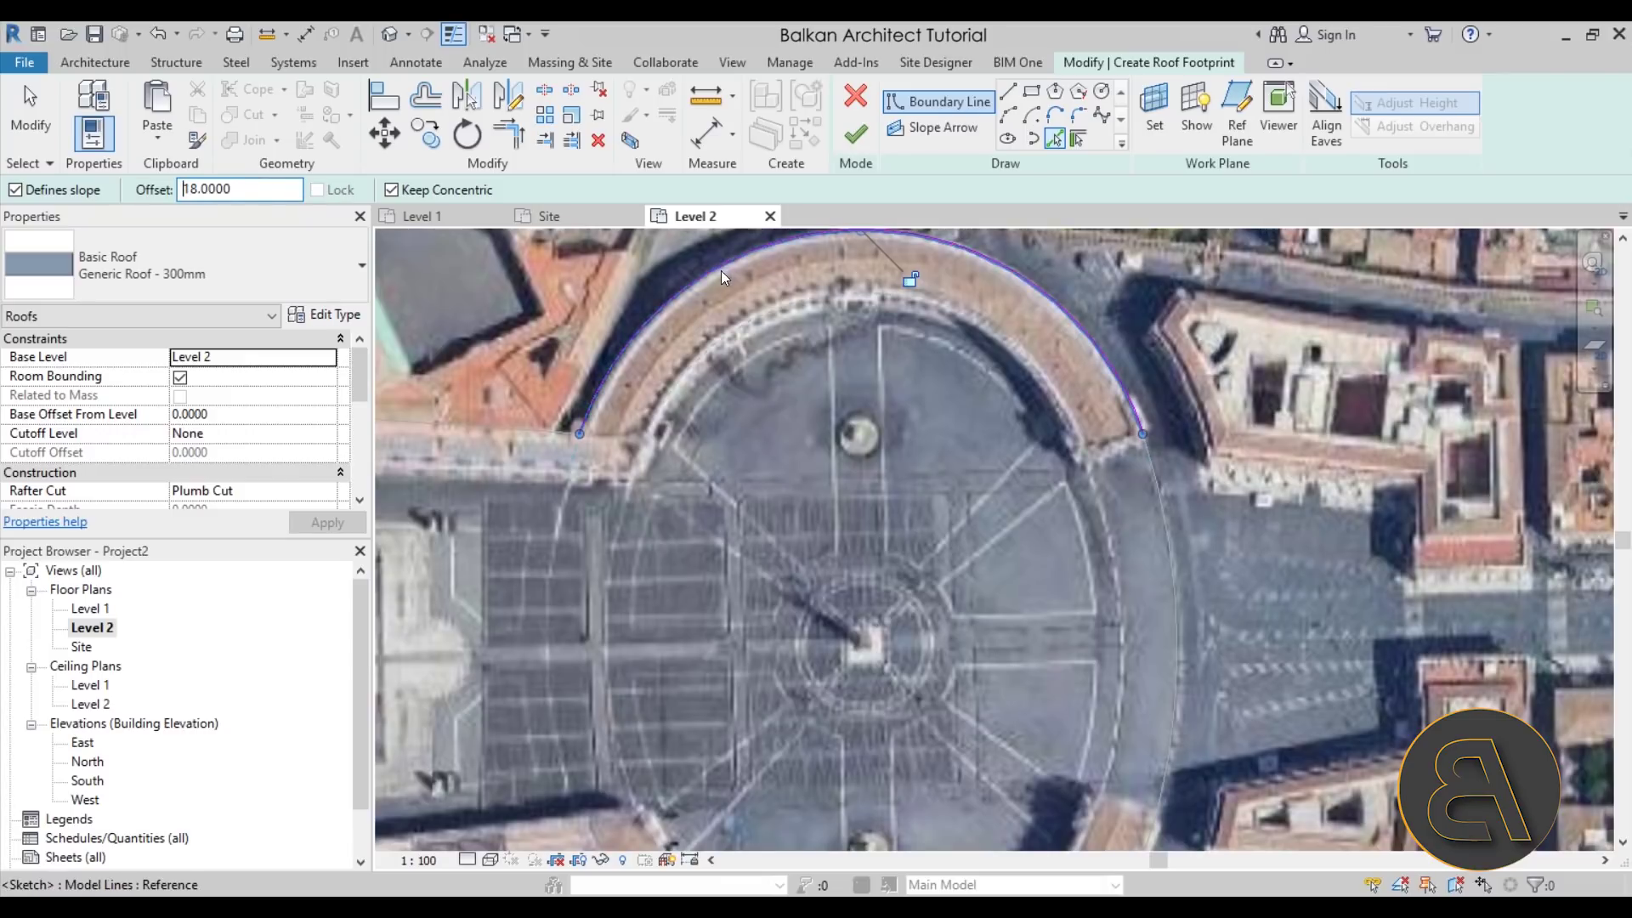
{"action": "scroll", "coordinate": [712, 273], "scroll_direction": "down", "scroll_amount": 2}
{"action": "middle_click_drag", "start_coordinate": [713, 273], "coordinate": [746, 391]}
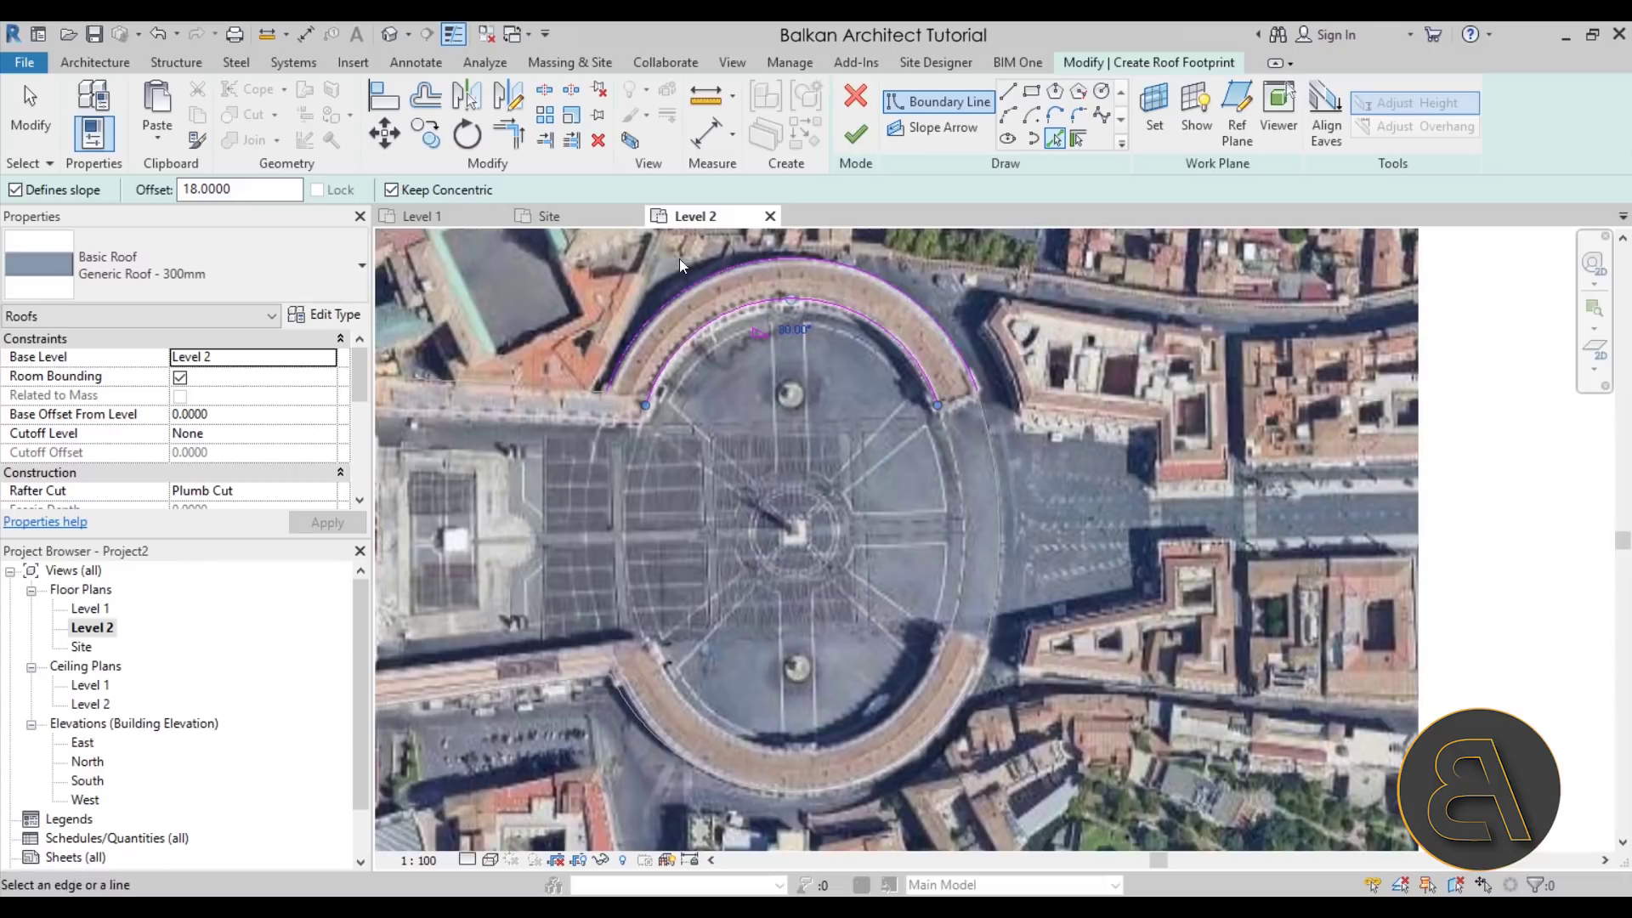
Step: Add the southern colonnade's outer arc at offset 0 and a concentric inner arc offset 18 inward to the roof footprint
{"action": "left_click_drag", "start_coordinate": [234, 189], "coordinate": [93, 194]}
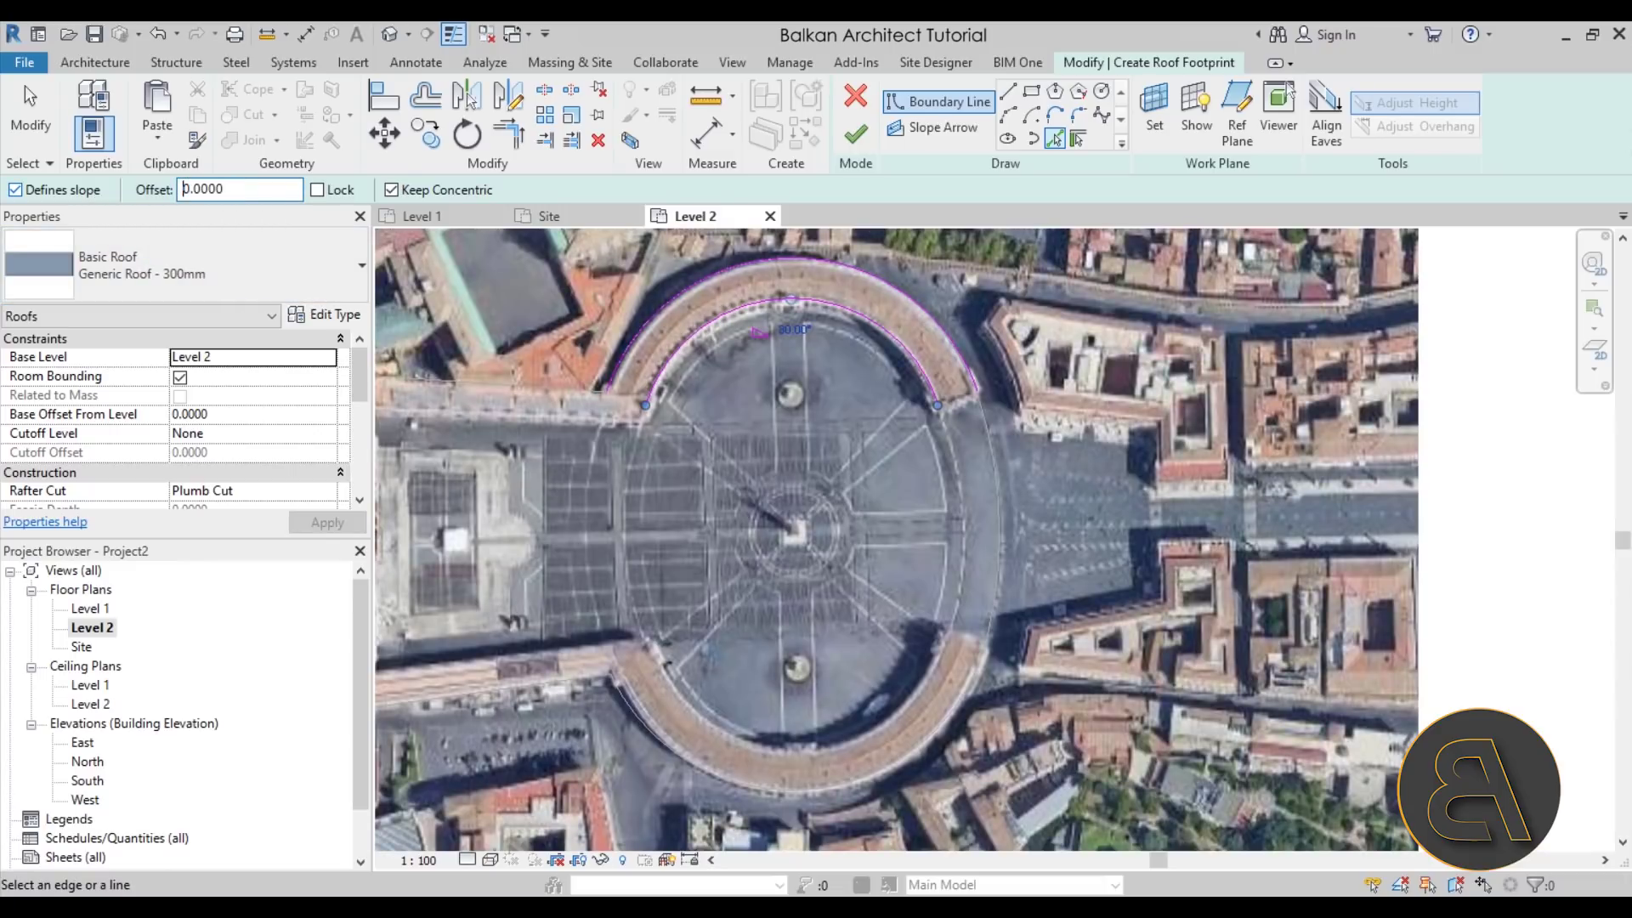
{"action": "left_click", "coordinate": [748, 776]}
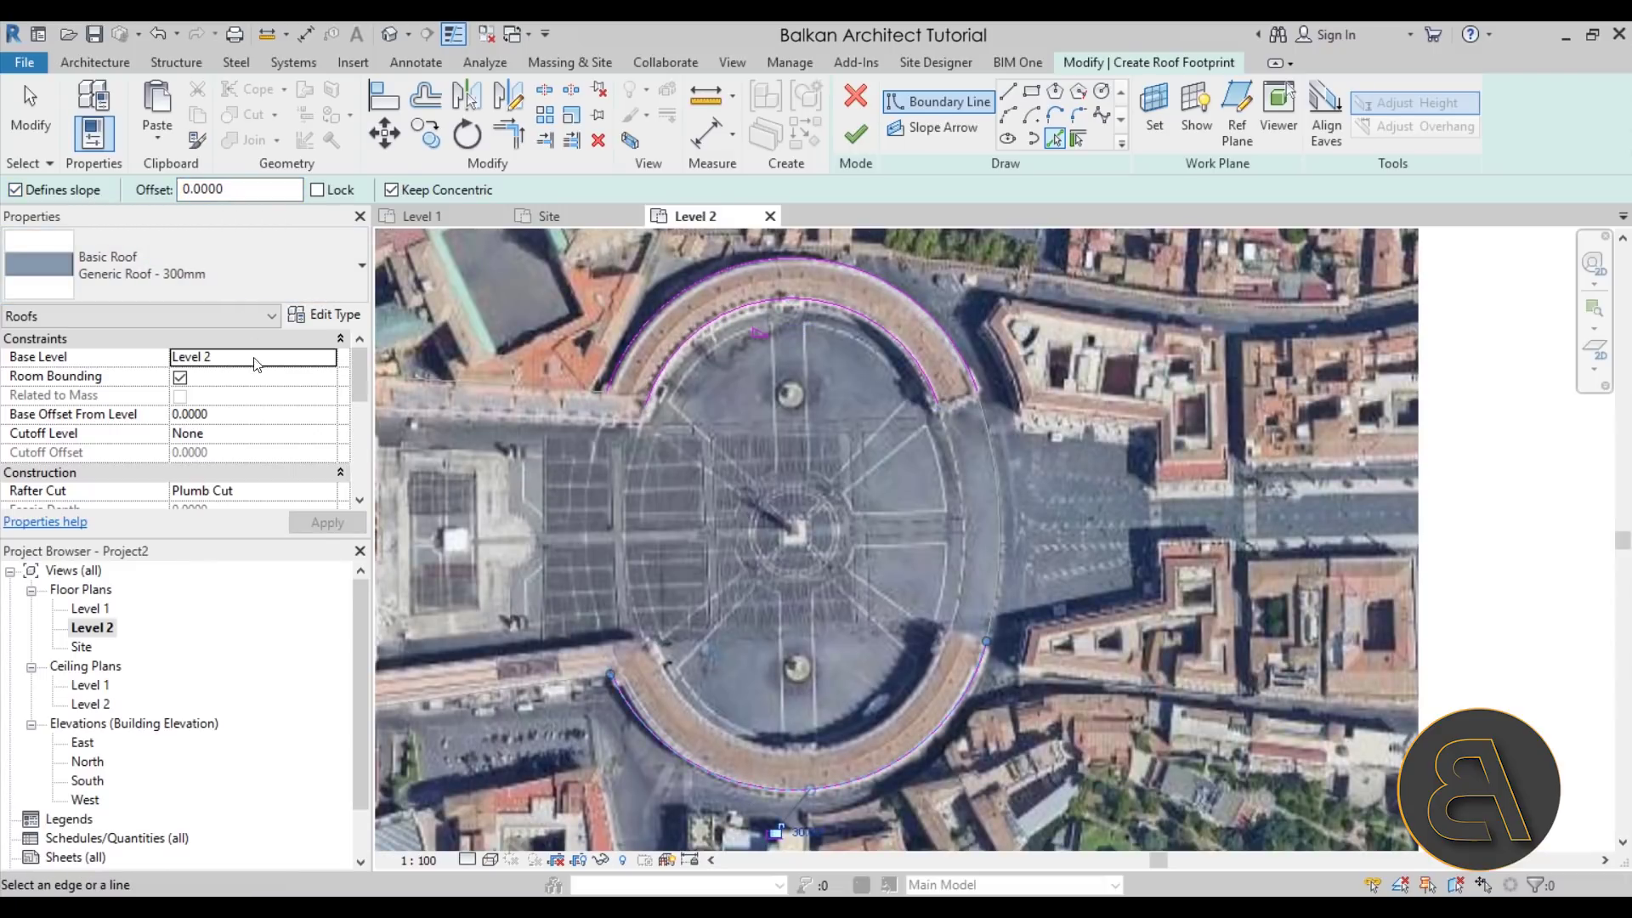
{"action": "left_click_drag", "start_coordinate": [233, 188], "coordinate": [126, 190]}
{"action": "type", "text": "18"}
{"action": "key", "text": "Return"}
{"action": "left_click", "coordinate": [901, 749]}
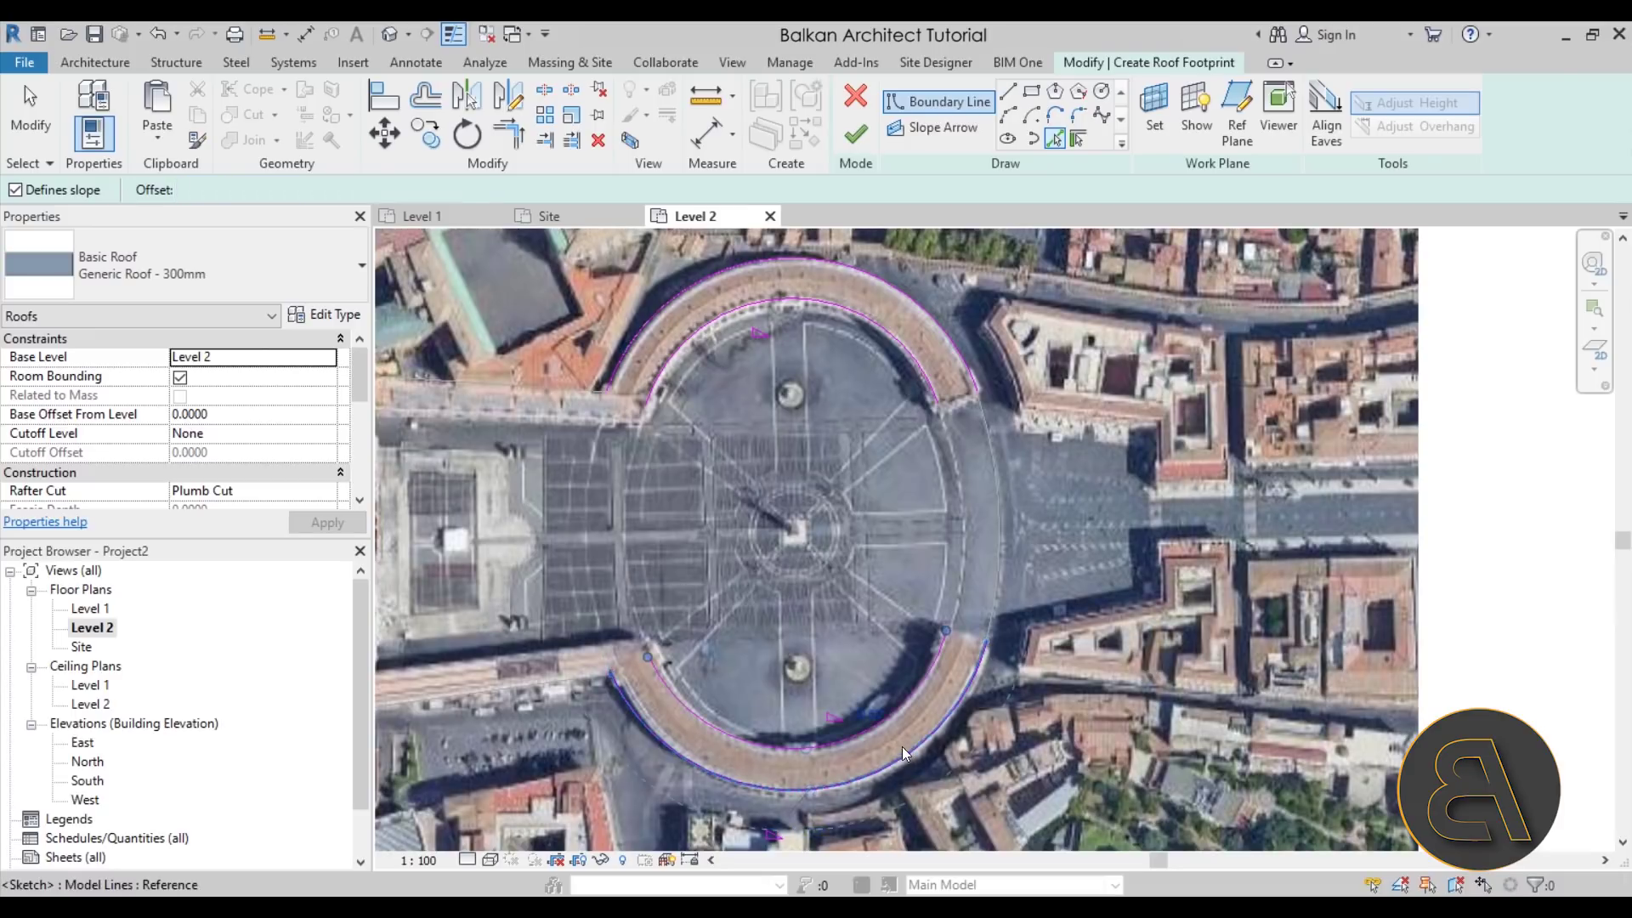
{"action": "scroll", "coordinate": [944, 655], "scroll_direction": "up", "scroll_amount": 3}
{"action": "scroll", "coordinate": [923, 692], "scroll_direction": "down", "scroll_amount": 3}
{"action": "middle_click_drag", "start_coordinate": [923, 692], "coordinate": [776, 576]}
{"action": "scroll", "coordinate": [1053, 558], "scroll_direction": "down", "scroll_amount": 2}
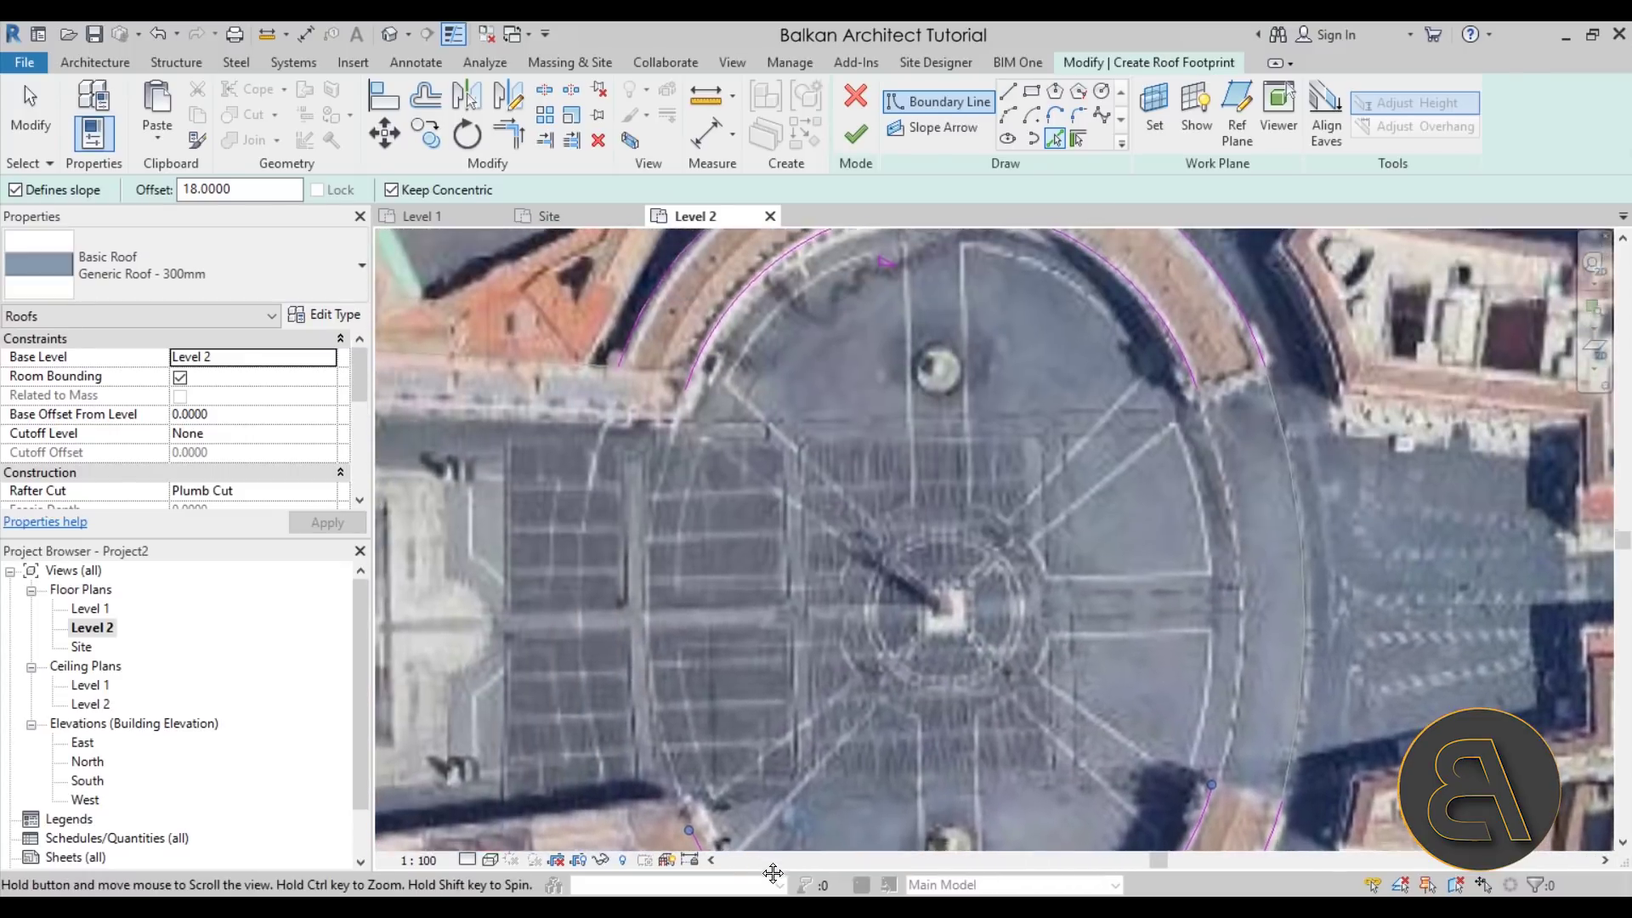
{"action": "scroll", "coordinate": [775, 577], "scroll_direction": "up", "scroll_amount": 2}
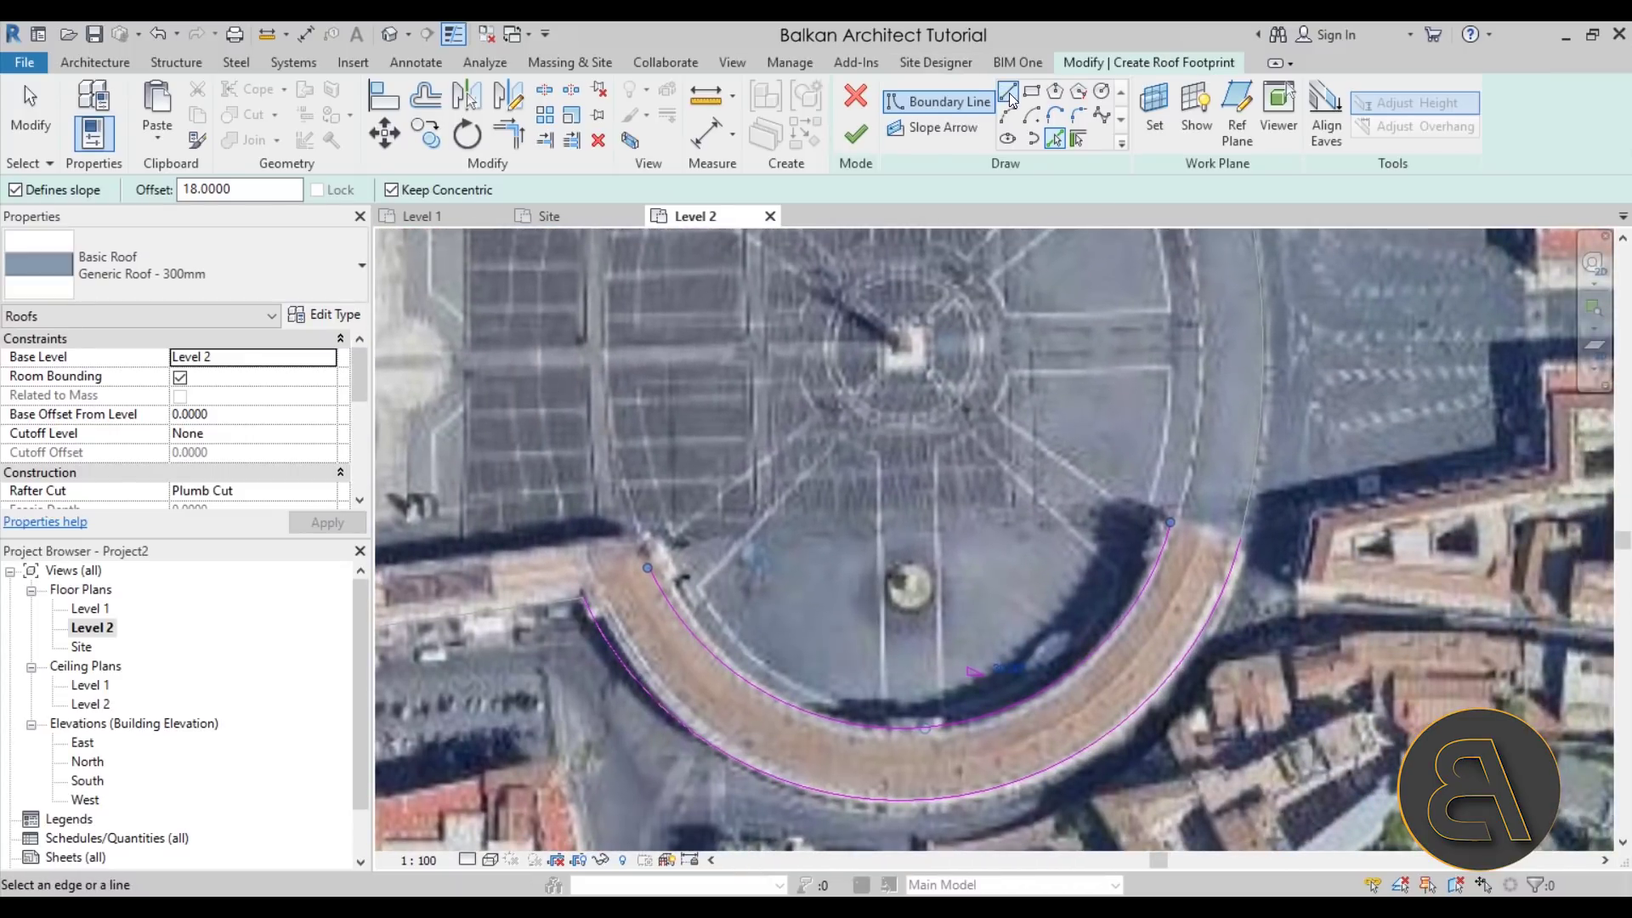
Step: Close the northern colonnade's roof boundary at both ends with straight lines at offset 0 between the outer and inner arcs
{"action": "left_click", "coordinate": [1008, 92]}
{"action": "scroll", "coordinate": [849, 510], "scroll_direction": "down", "scroll_amount": 2}
{"action": "mouse_move", "coordinate": [850, 510]}
{"action": "middle_mouse_down"}
{"action": "mouse_move", "coordinate": [680, 765]}
{"action": "mouse_move", "coordinate": [510, 459]}
{"action": "middle_mouse_up"}
{"action": "scroll", "coordinate": [510, 459], "scroll_direction": "up", "scroll_amount": 2}
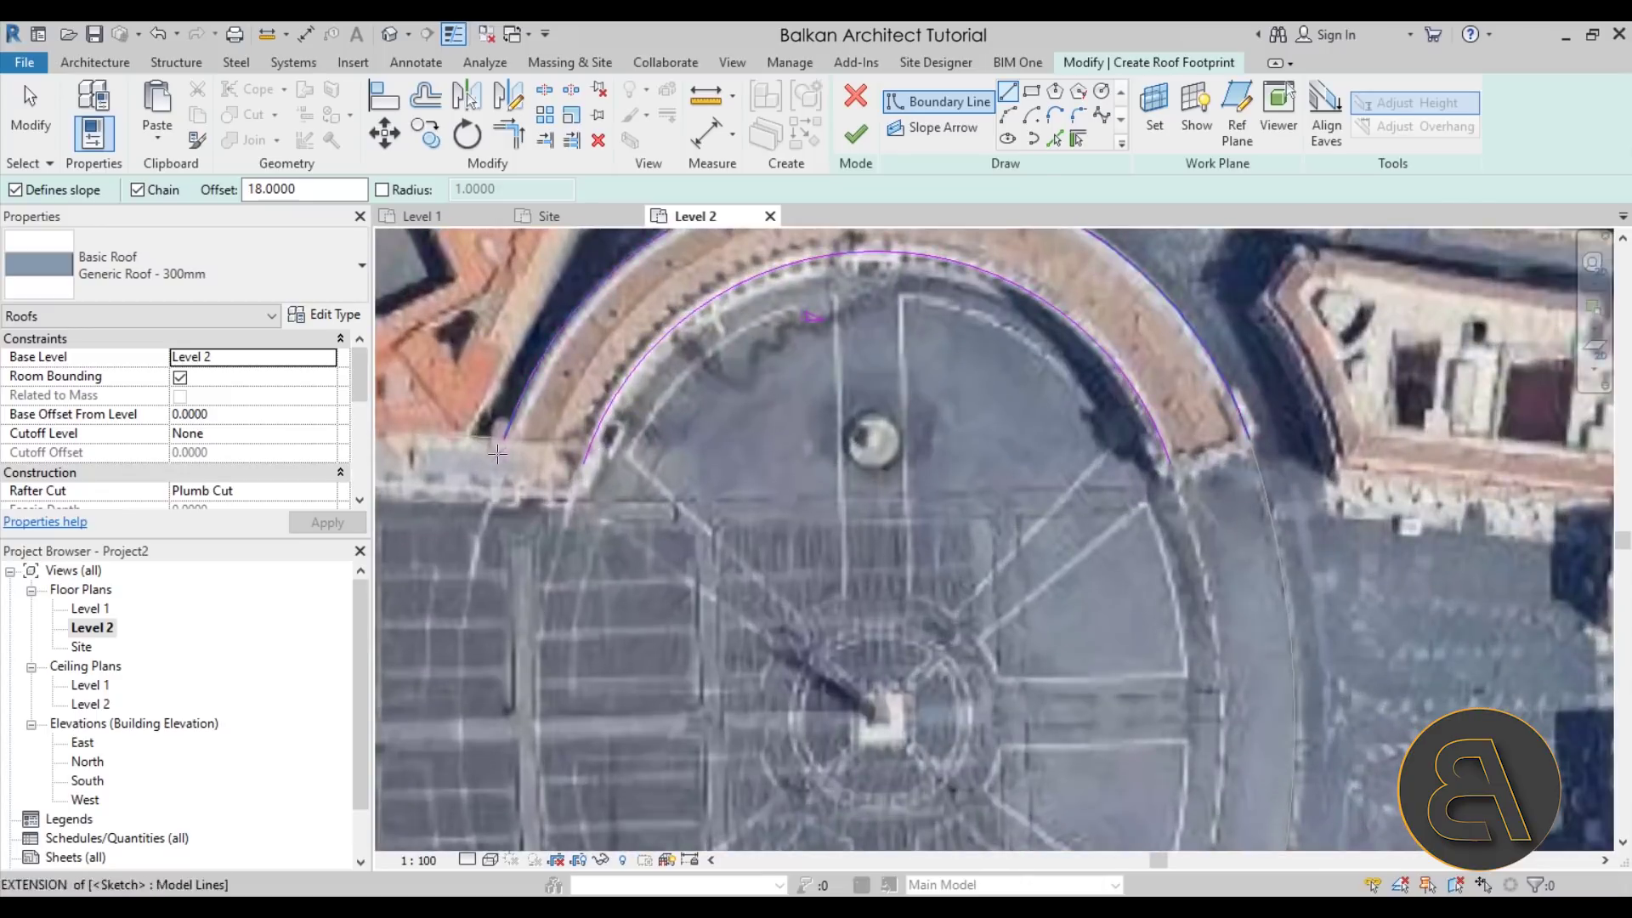
{"action": "scroll", "coordinate": [497, 453], "scroll_direction": "up", "scroll_amount": 2}
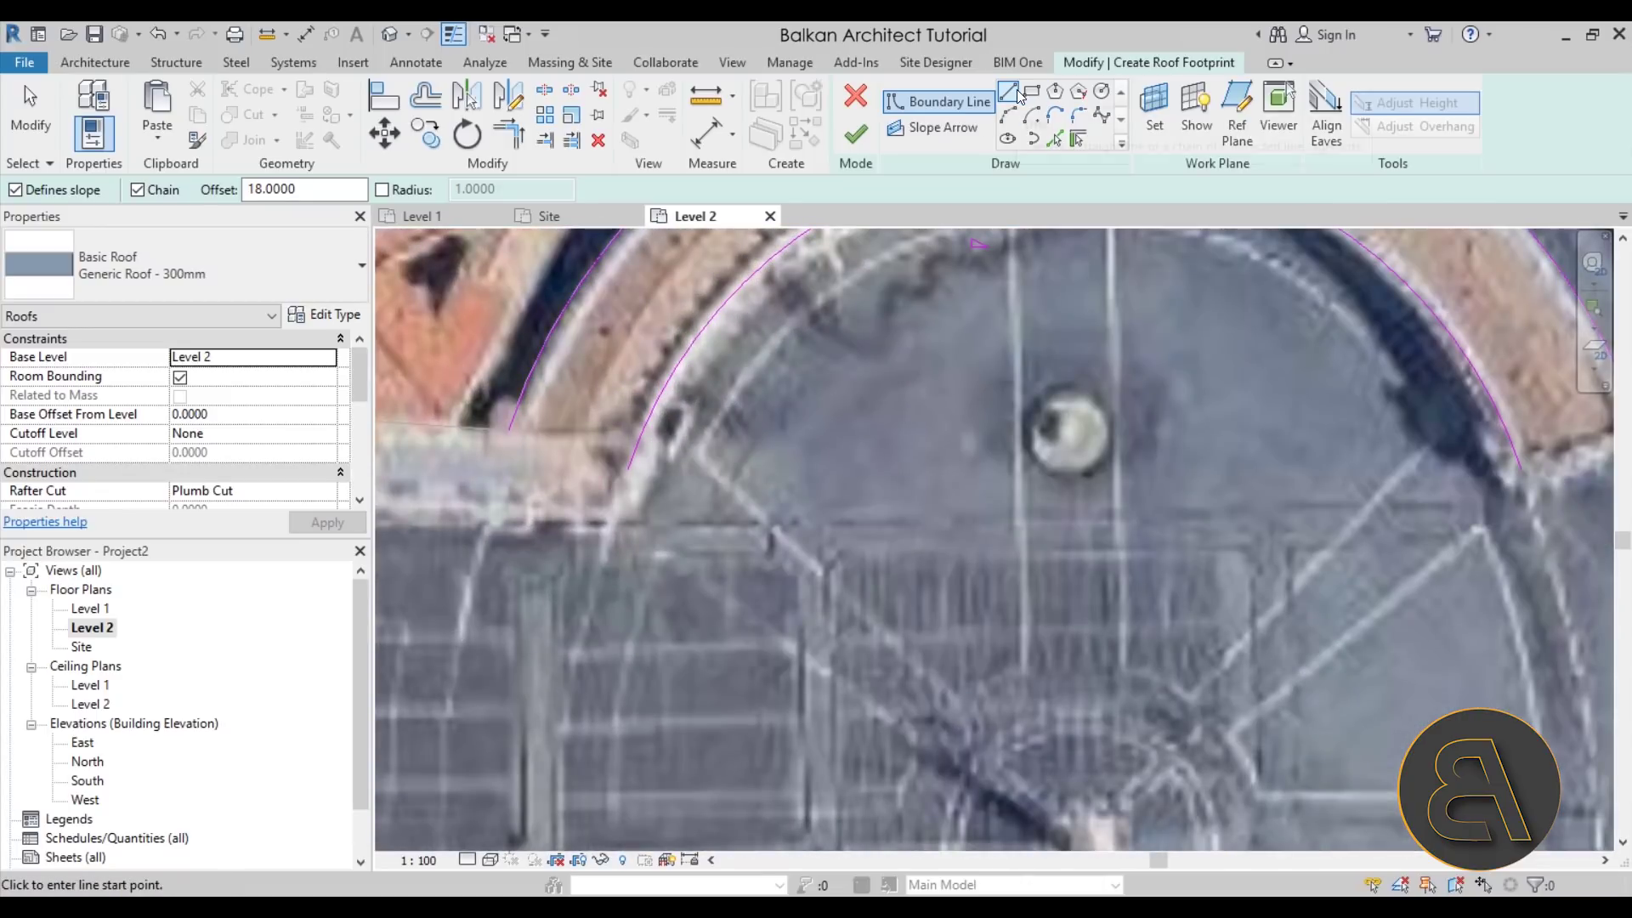
{"action": "type", "text": "0.0000"}
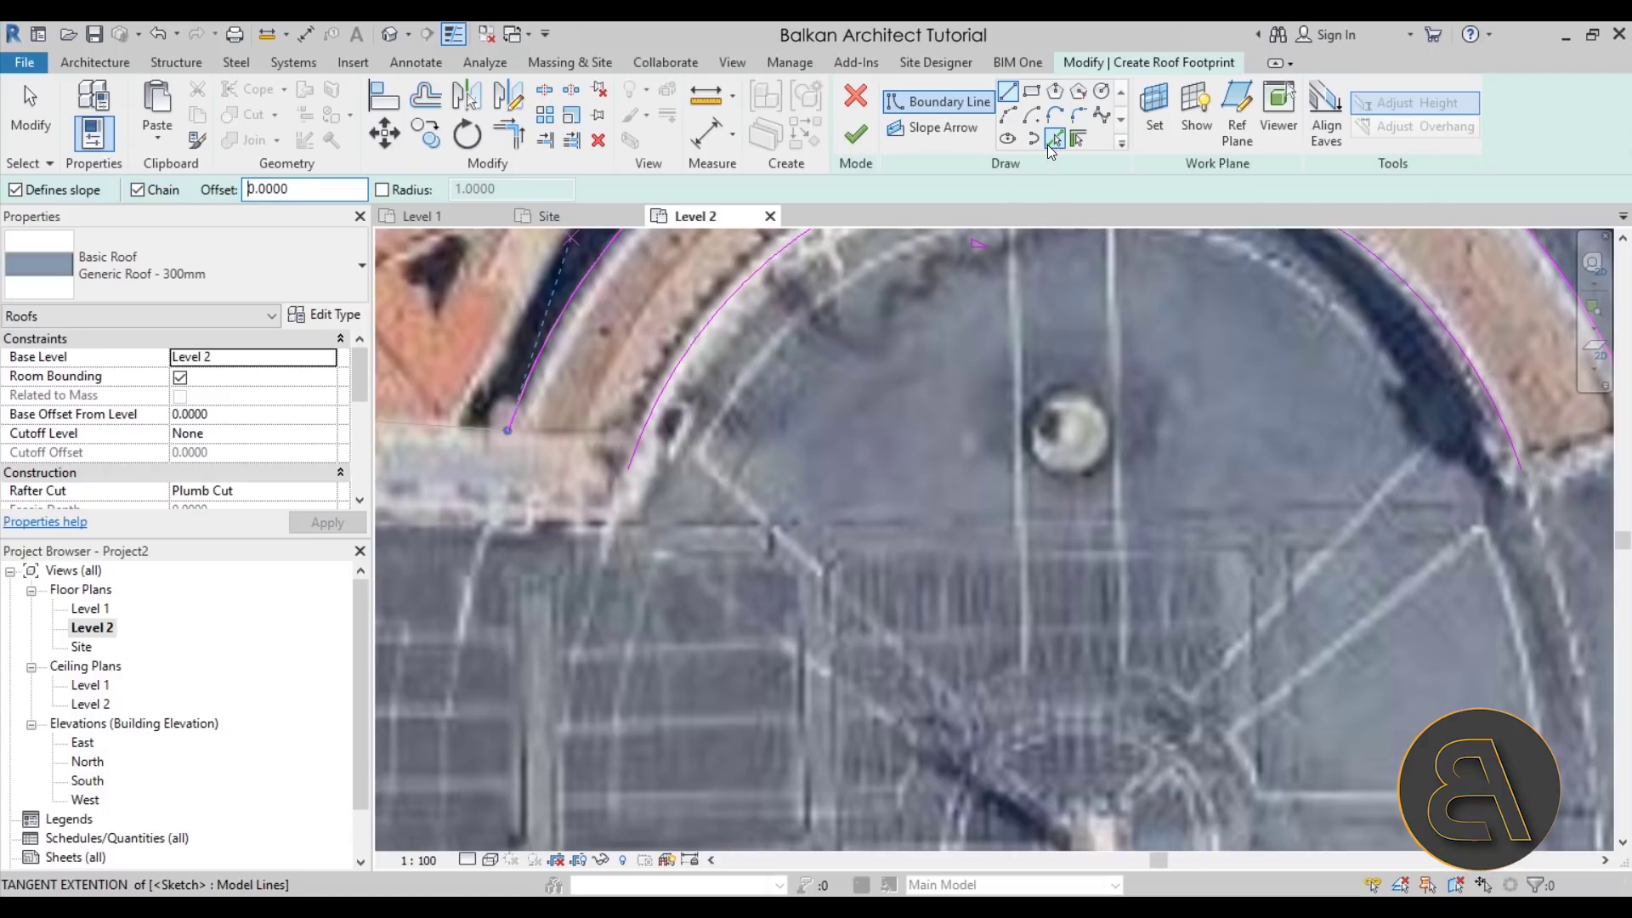
{"action": "left_click", "coordinate": [508, 429]}
{"action": "key", "text": "Escape"}
{"action": "middle_click_drag", "start_coordinate": [977, 476], "coordinate": [604, 472]}
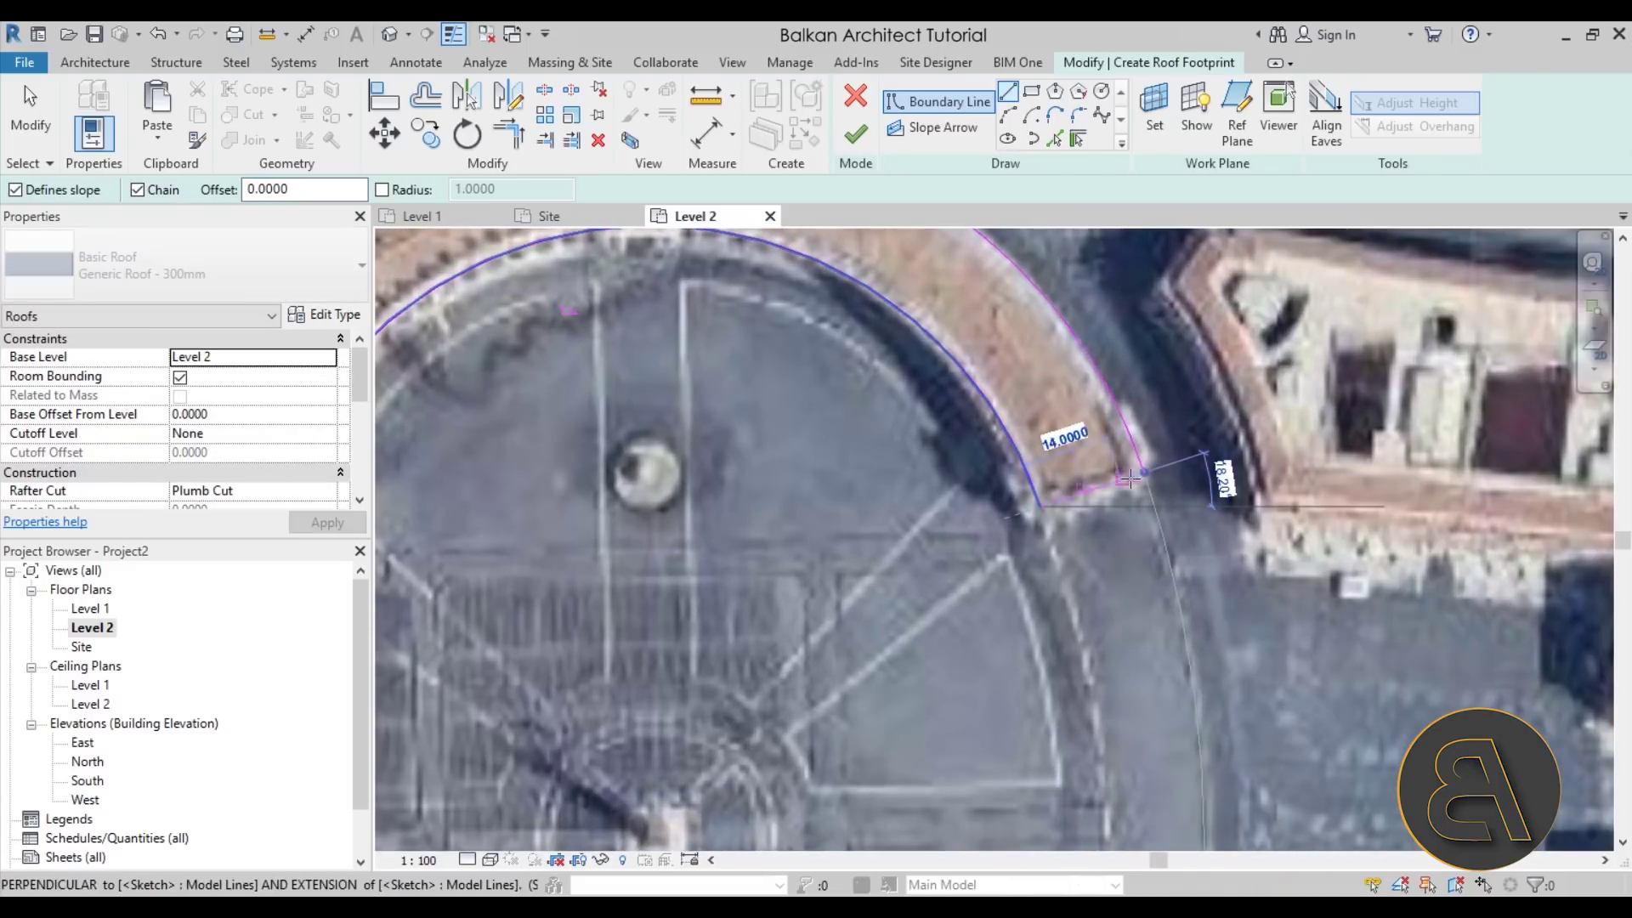
{"action": "left_click", "coordinate": [1039, 505]}
{"action": "left_click", "coordinate": [1145, 473]}
Step: Close the southern colonnade's roof boundary at both ends with straight lines between its outer and inner arcs
{"action": "scroll", "coordinate": [1145, 472], "scroll_direction": "down", "scroll_amount": 3}
{"action": "scroll", "coordinate": [786, 308], "scroll_direction": "up", "scroll_amount": 4}
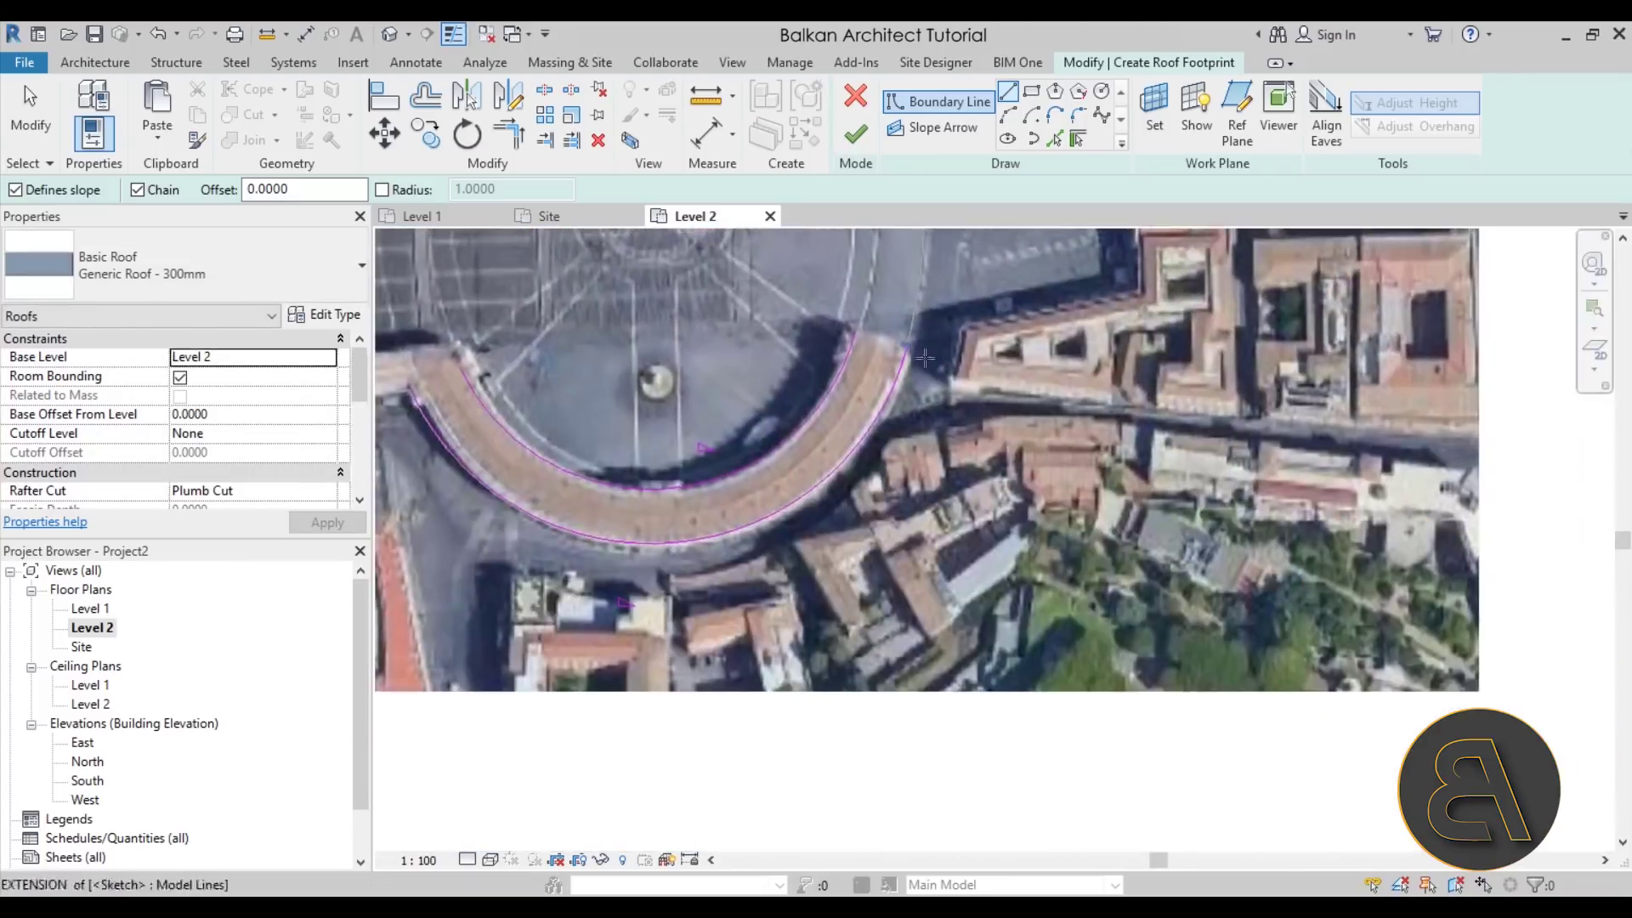
{"action": "scroll", "coordinate": [786, 308], "scroll_direction": "down", "scroll_amount": 4}
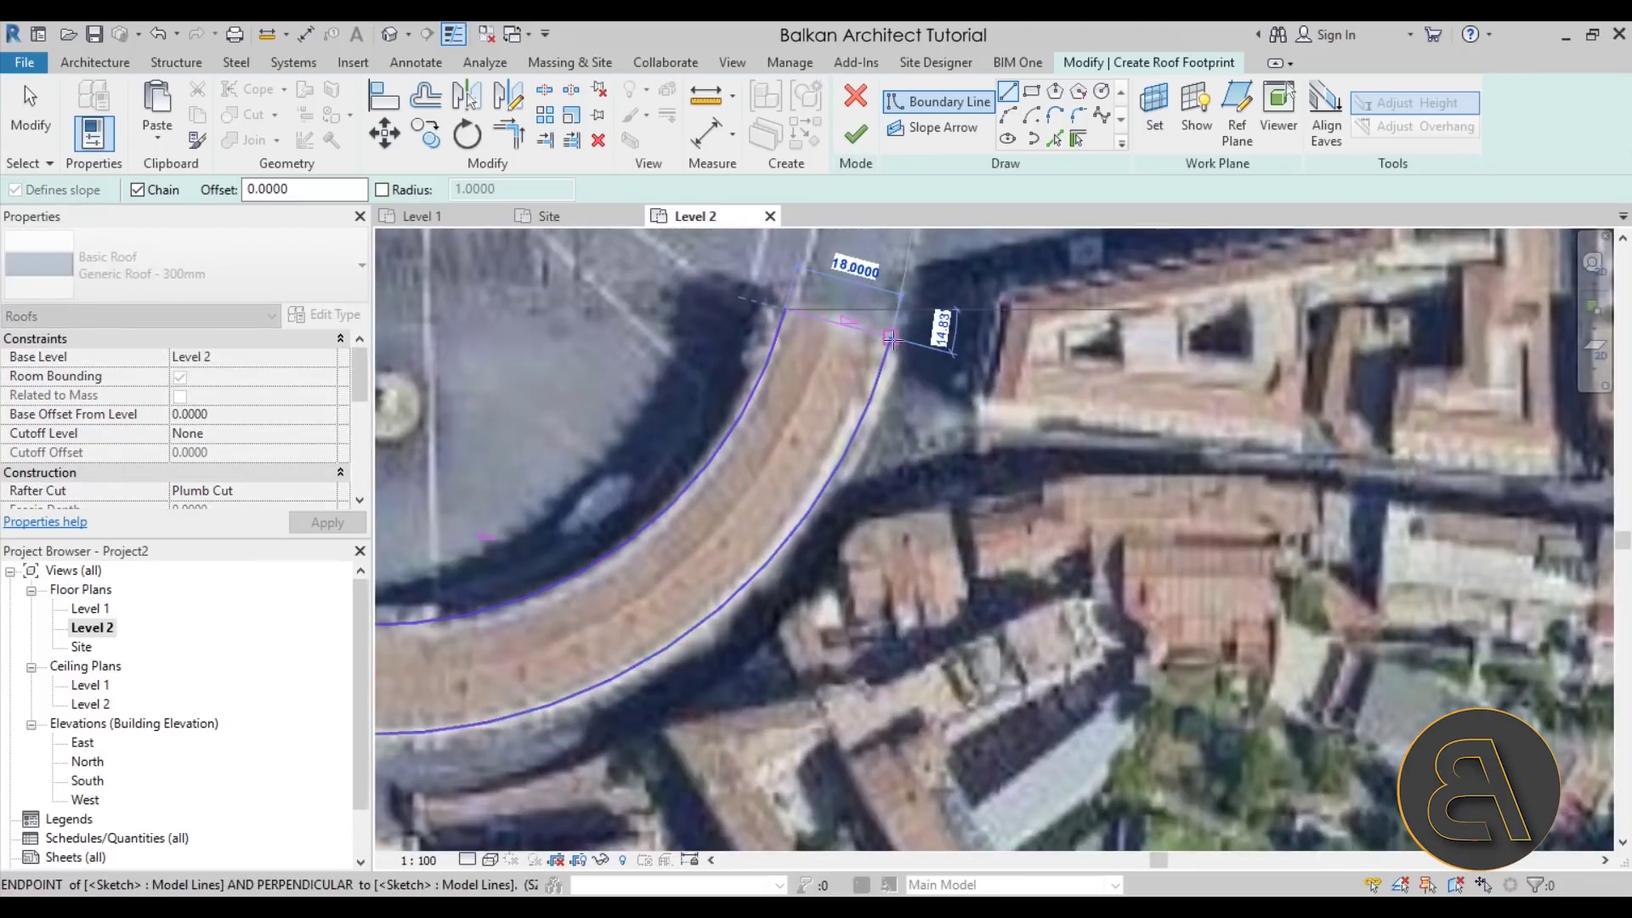
{"action": "middle_click_drag", "start_coordinate": [834, 384], "coordinate": [1085, 463]}
{"action": "scroll", "coordinate": [721, 411], "scroll_direction": "up", "scroll_amount": 5}
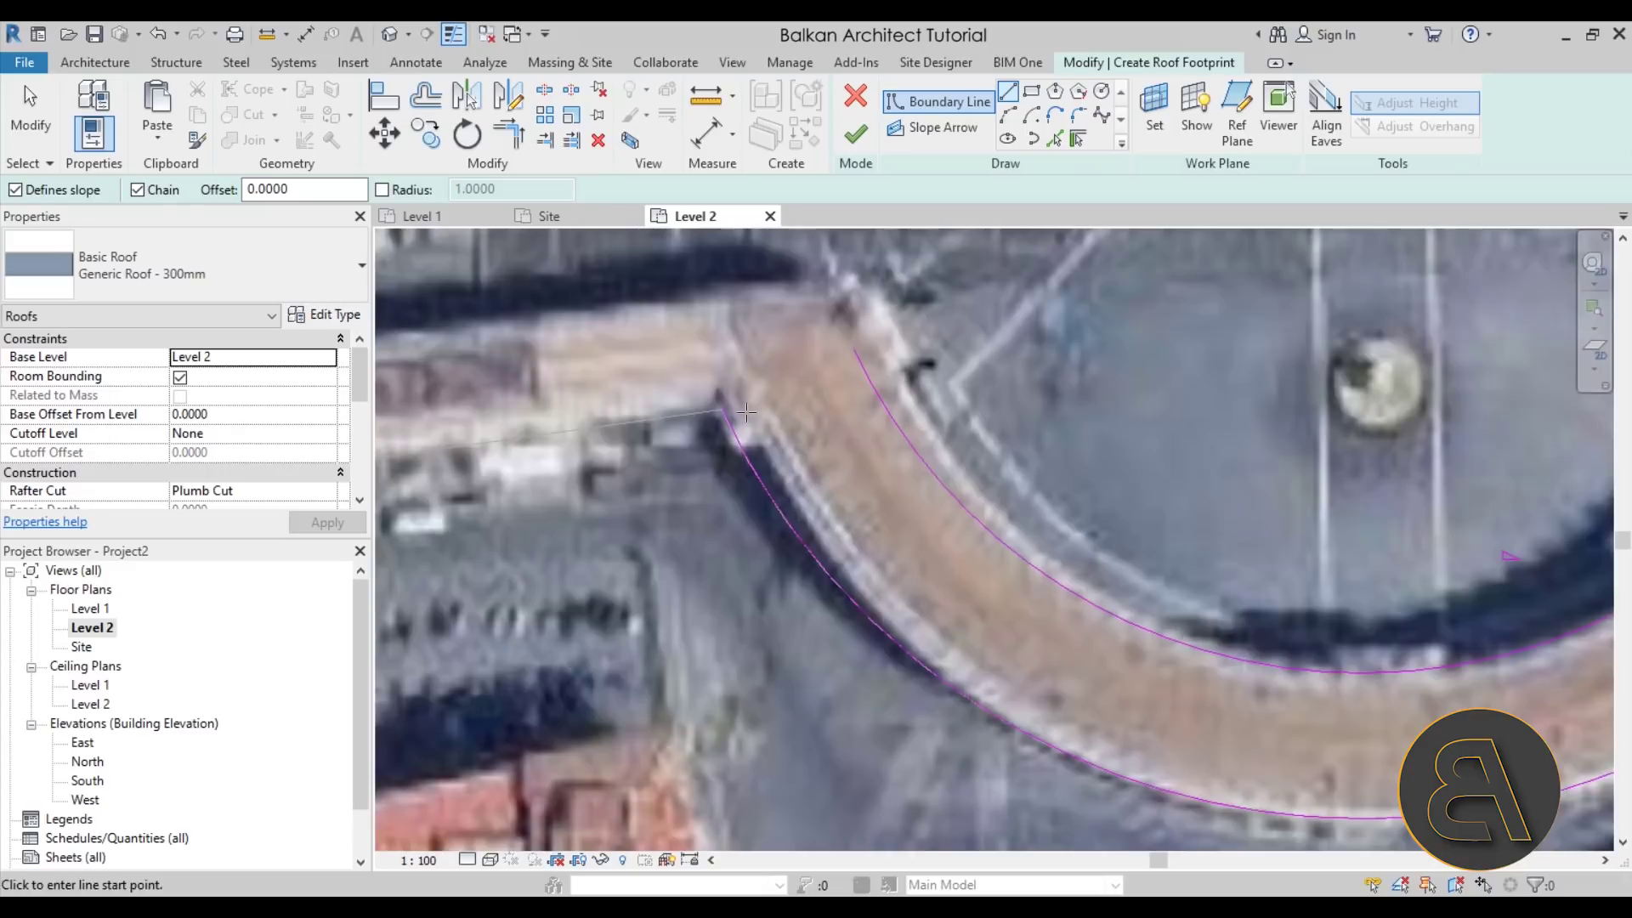
{"action": "left_click", "coordinate": [721, 410]}
{"action": "left_click", "coordinate": [834, 359]}
{"action": "scroll", "coordinate": [833, 359], "scroll_direction": "down", "scroll_amount": 5}
{"action": "mouse_move", "coordinate": [697, 475]}
{"action": "middle_mouse_down"}
{"action": "mouse_move", "coordinate": [811, 501]}
{"action": "mouse_move", "coordinate": [799, 539]}
{"action": "middle_mouse_up"}
Step: Try to finish the roof footprint with both colonnades' boundary loops in one sketch
{"action": "left_click", "coordinate": [855, 134]}
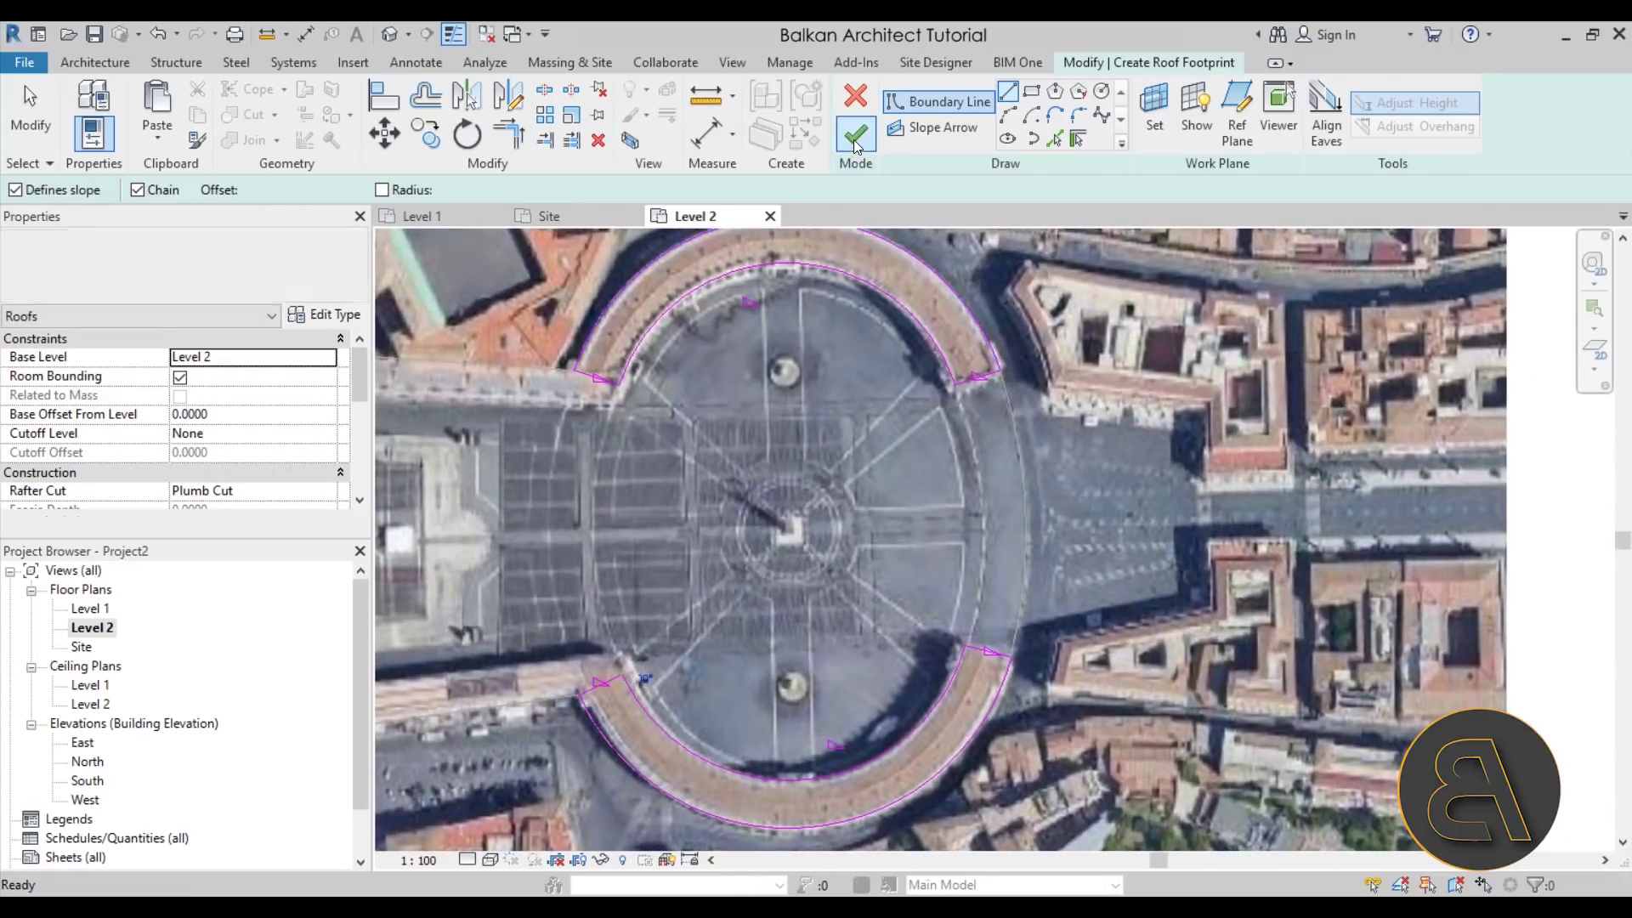
{"action": "middle_click_drag", "start_coordinate": [1104, 527], "coordinate": [1160, 600]}
{"action": "middle_click_drag", "start_coordinate": [802, 335], "coordinate": [800, 396]}
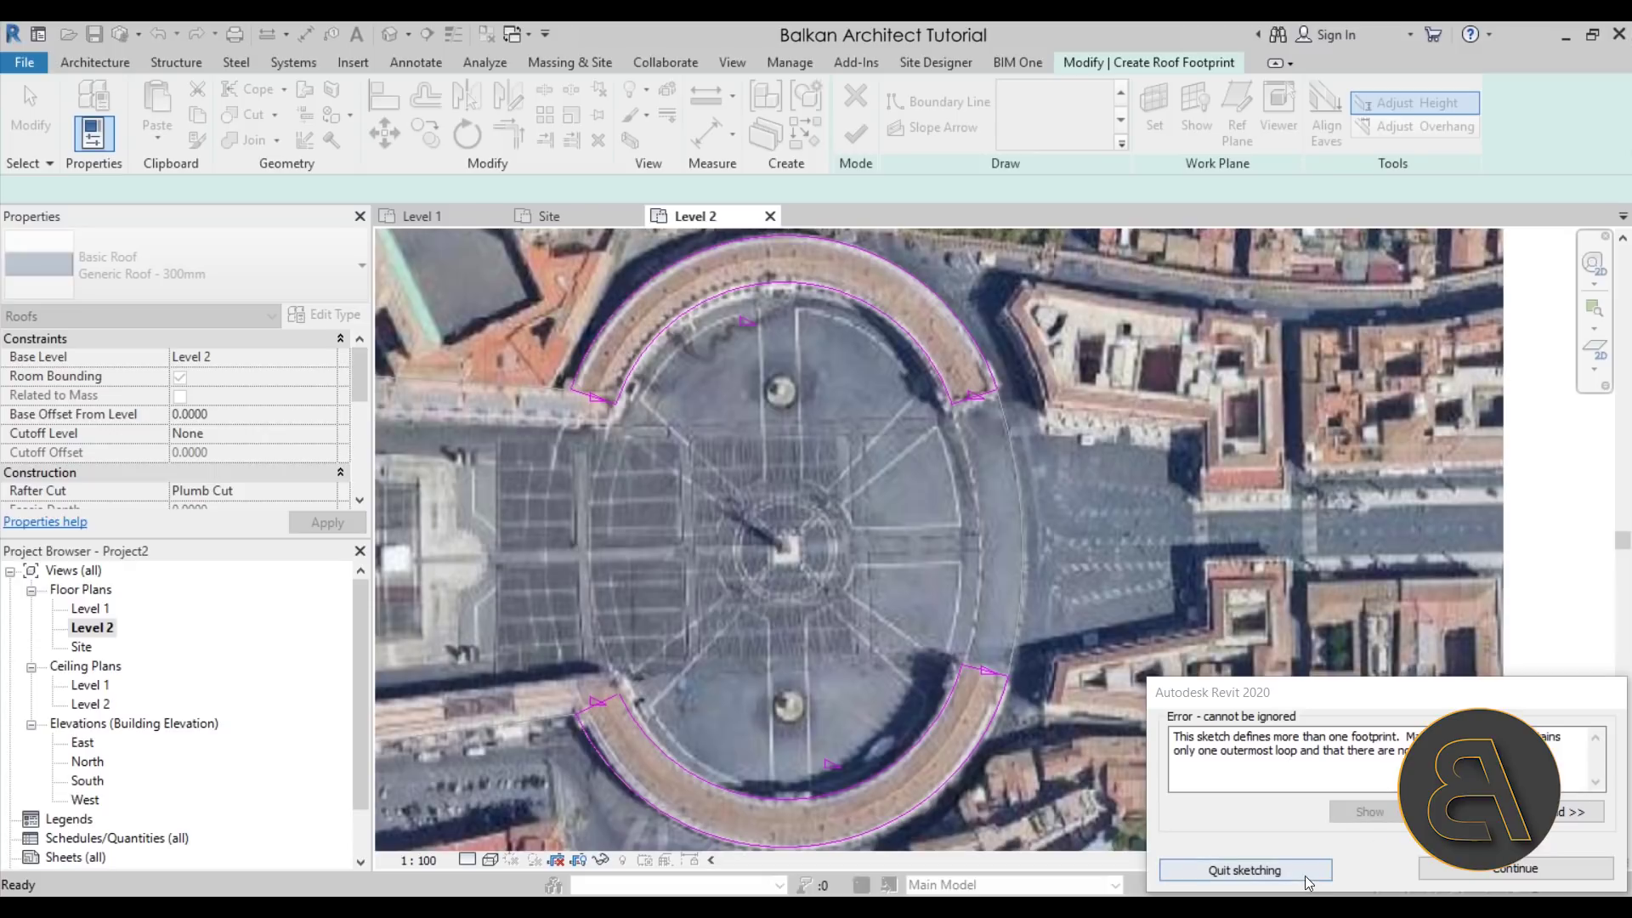
{"action": "left_click", "coordinate": [1453, 868]}
Step: Delete the southern colonnade's four boundary lines and finish the roof from the northern loop alone
{"action": "scroll", "coordinate": [553, 526], "scroll_direction": "down", "scroll_amount": 2}
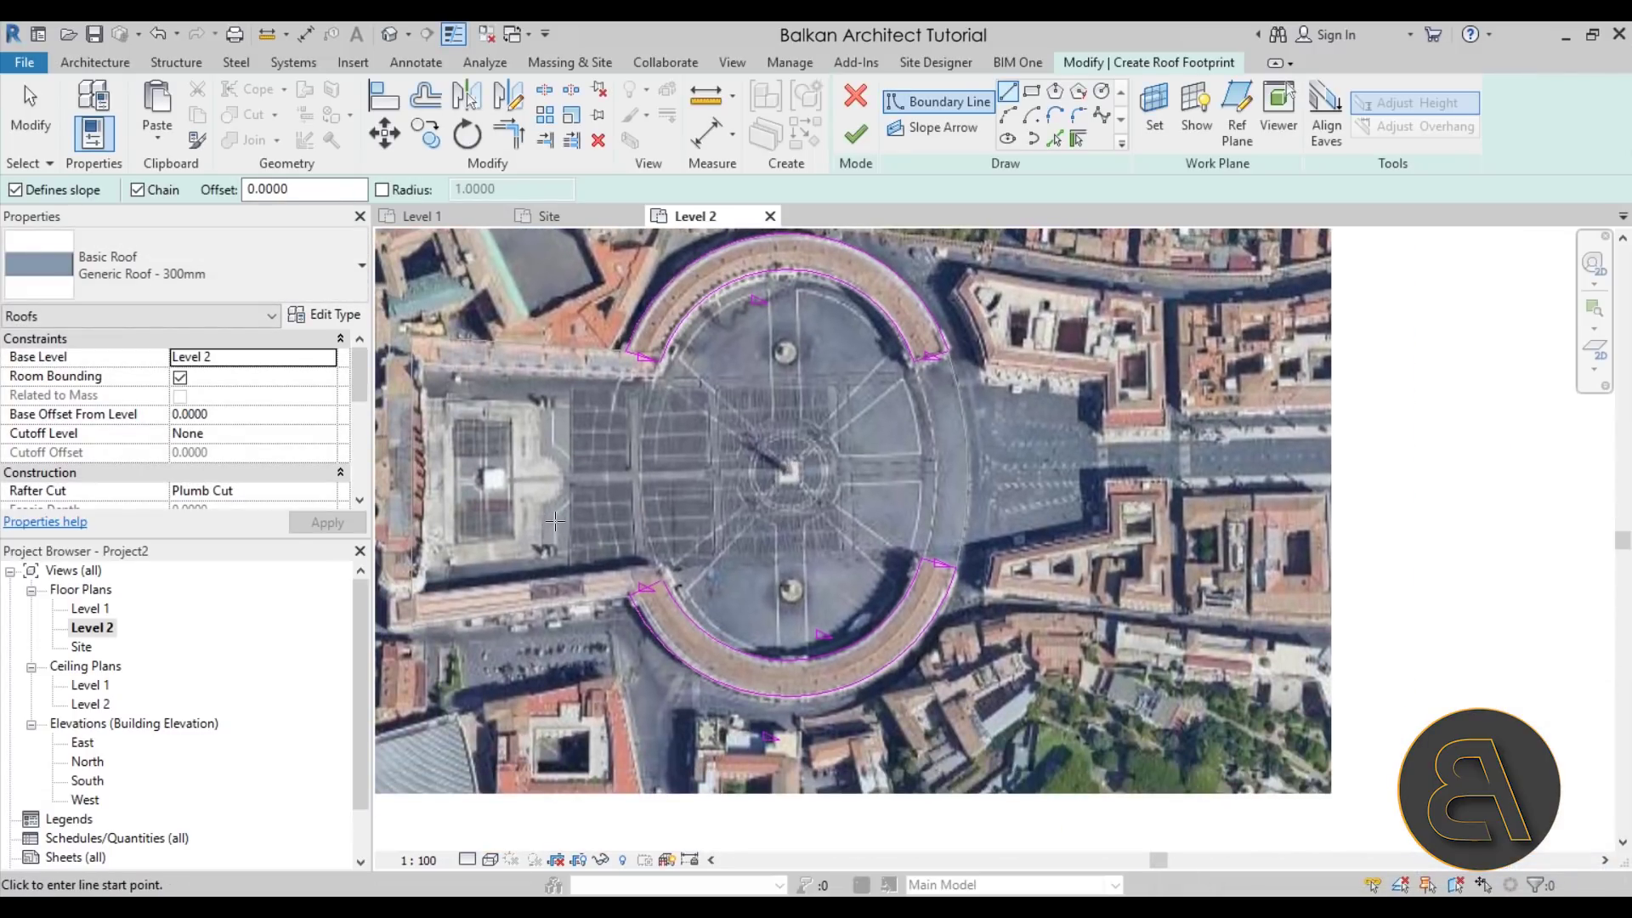
{"action": "key", "text": "Escape"}
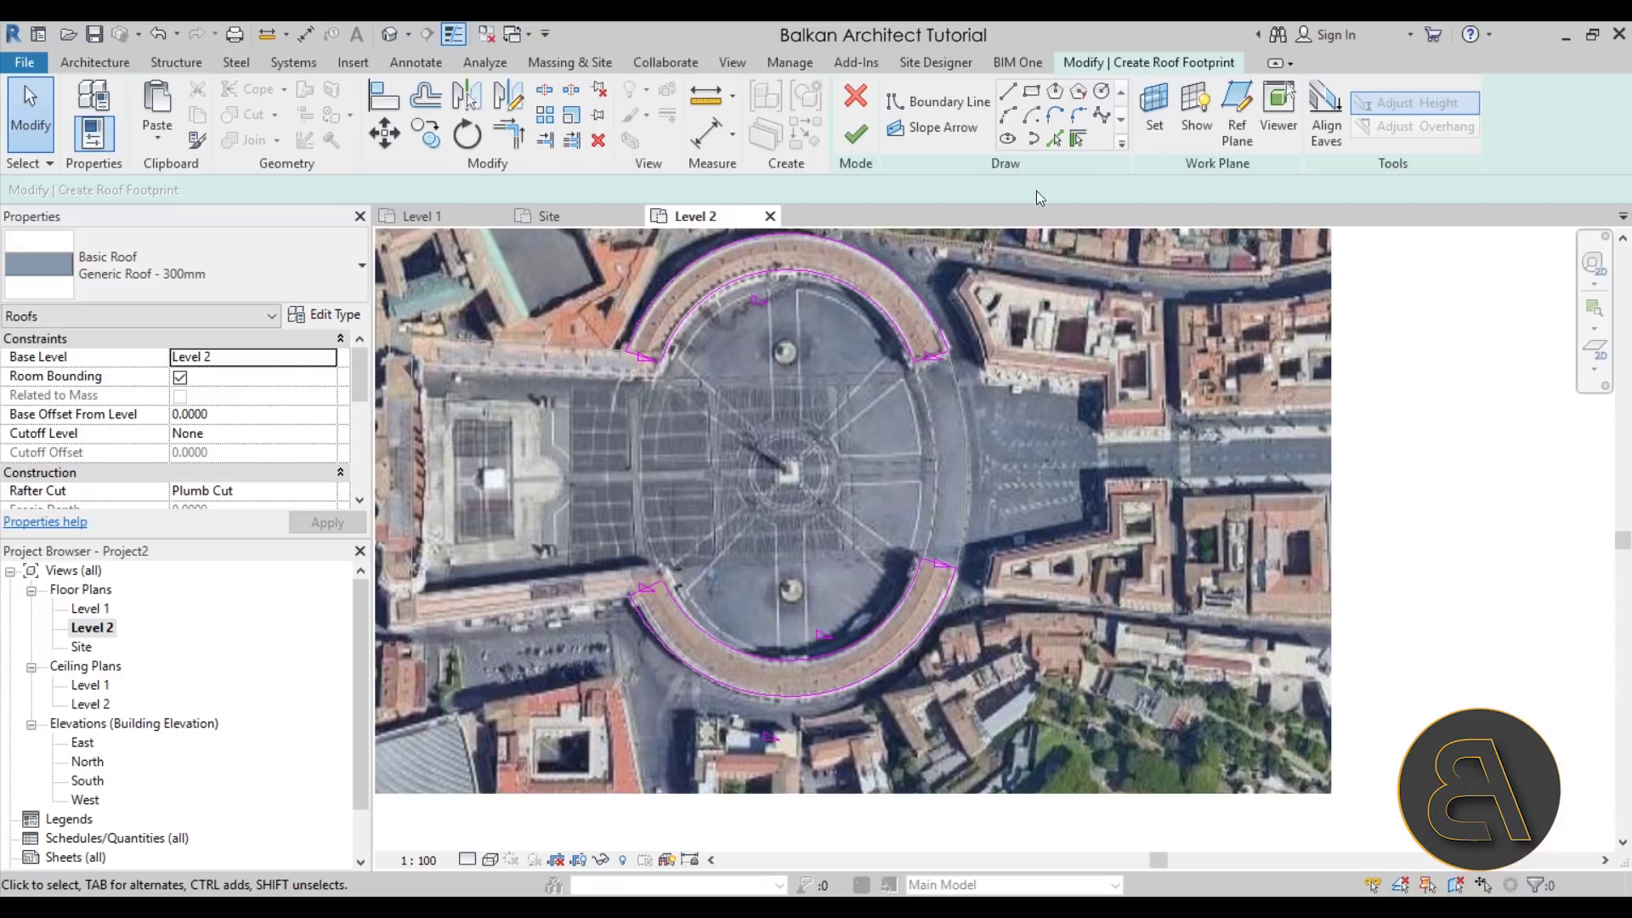
{"action": "mouse_move", "coordinate": [678, 550]}
{"action": "left_mouse_down"}
{"action": "mouse_move", "coordinate": [818, 701]}
{"action": "mouse_move", "coordinate": [1007, 769]}
{"action": "mouse_move", "coordinate": [1013, 748]}
{"action": "left_mouse_up"}
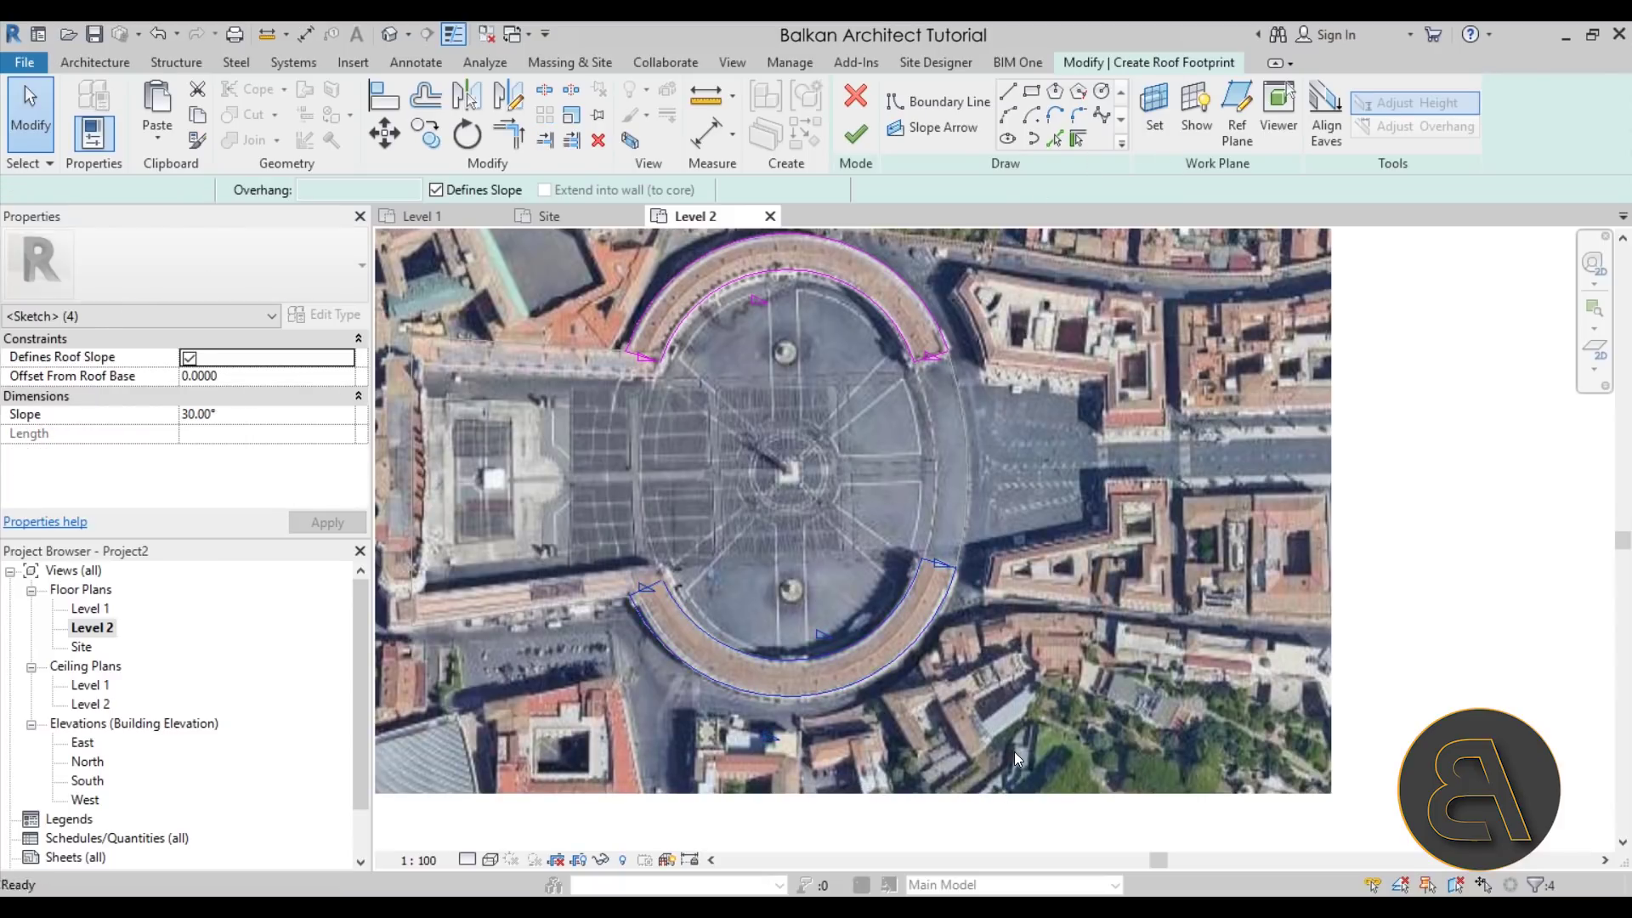
{"action": "key", "text": "Delete"}
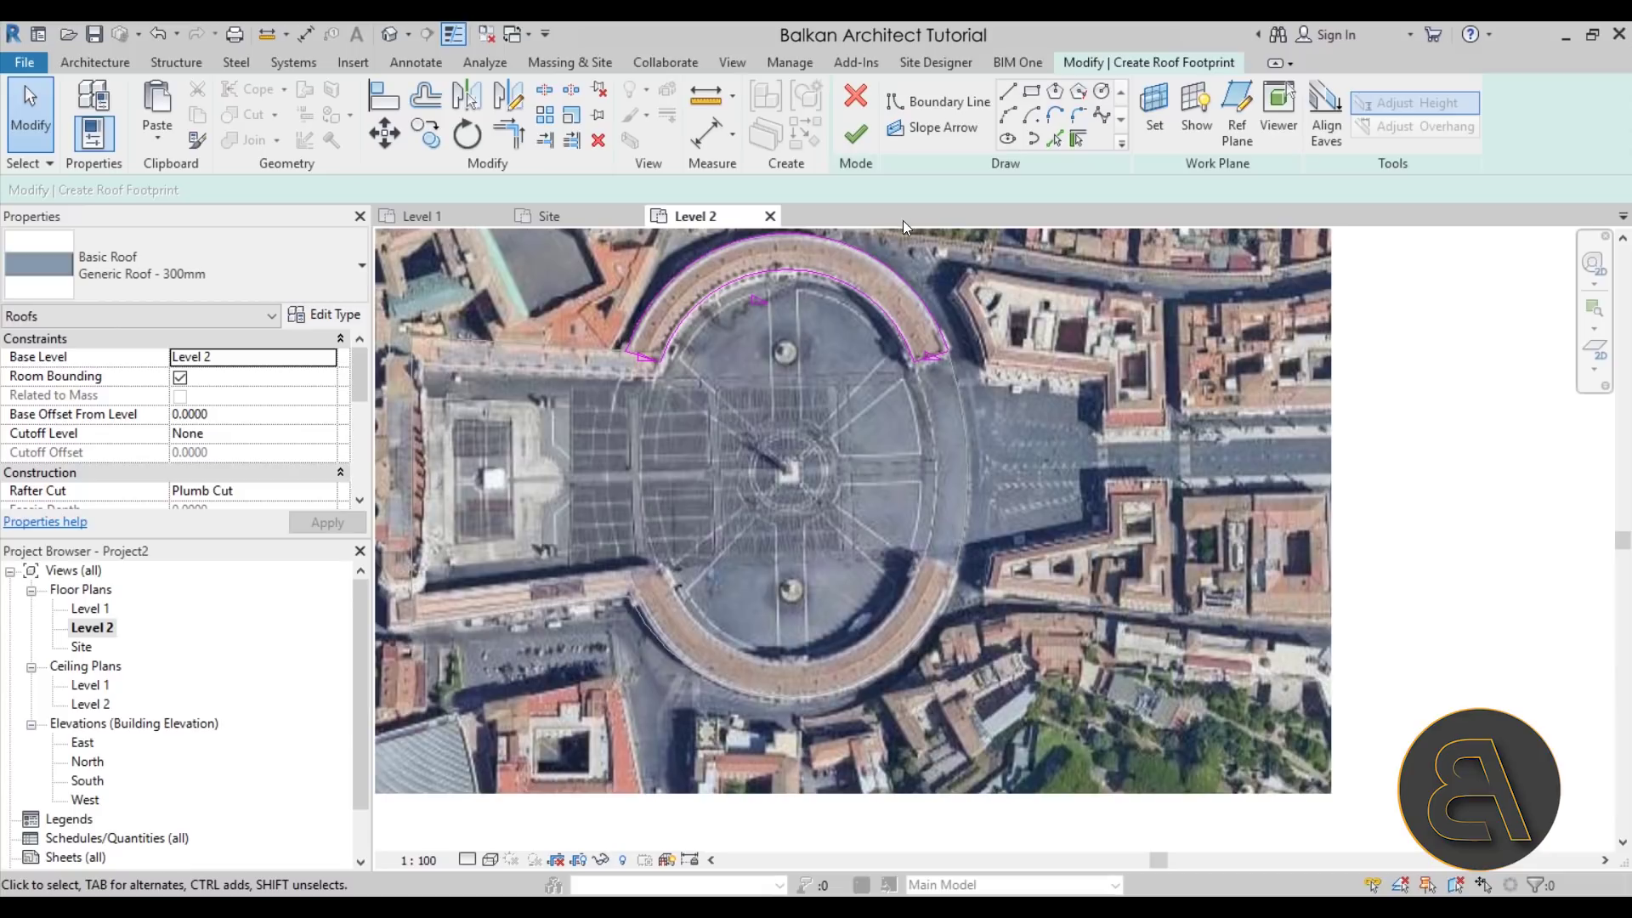
{"action": "left_click", "coordinate": [858, 134]}
Step: Mirror a copy of the northern colonnade's roof to the south about a drawn horizontal axis through the square's centre
{"action": "scroll", "coordinate": [659, 332], "scroll_direction": "up", "scroll_amount": 2}
{"action": "scroll", "coordinate": [660, 332], "scroll_direction": "down", "scroll_amount": 2}
{"action": "middle_click_drag", "start_coordinate": [680, 357], "coordinate": [748, 434]}
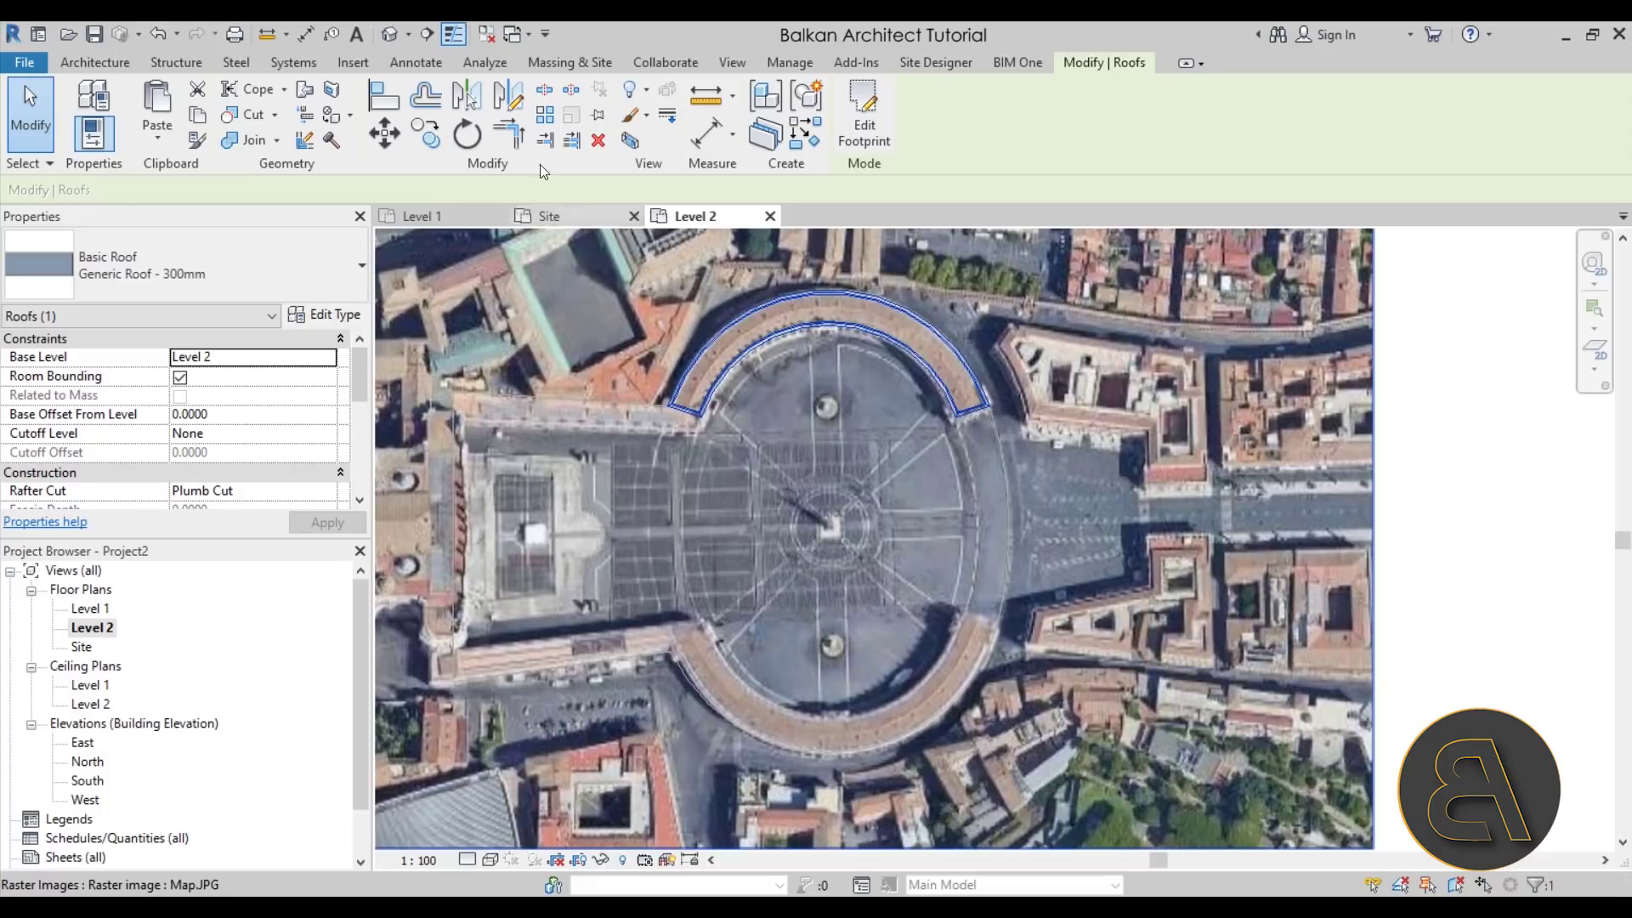
{"action": "left_click", "coordinate": [513, 107]}
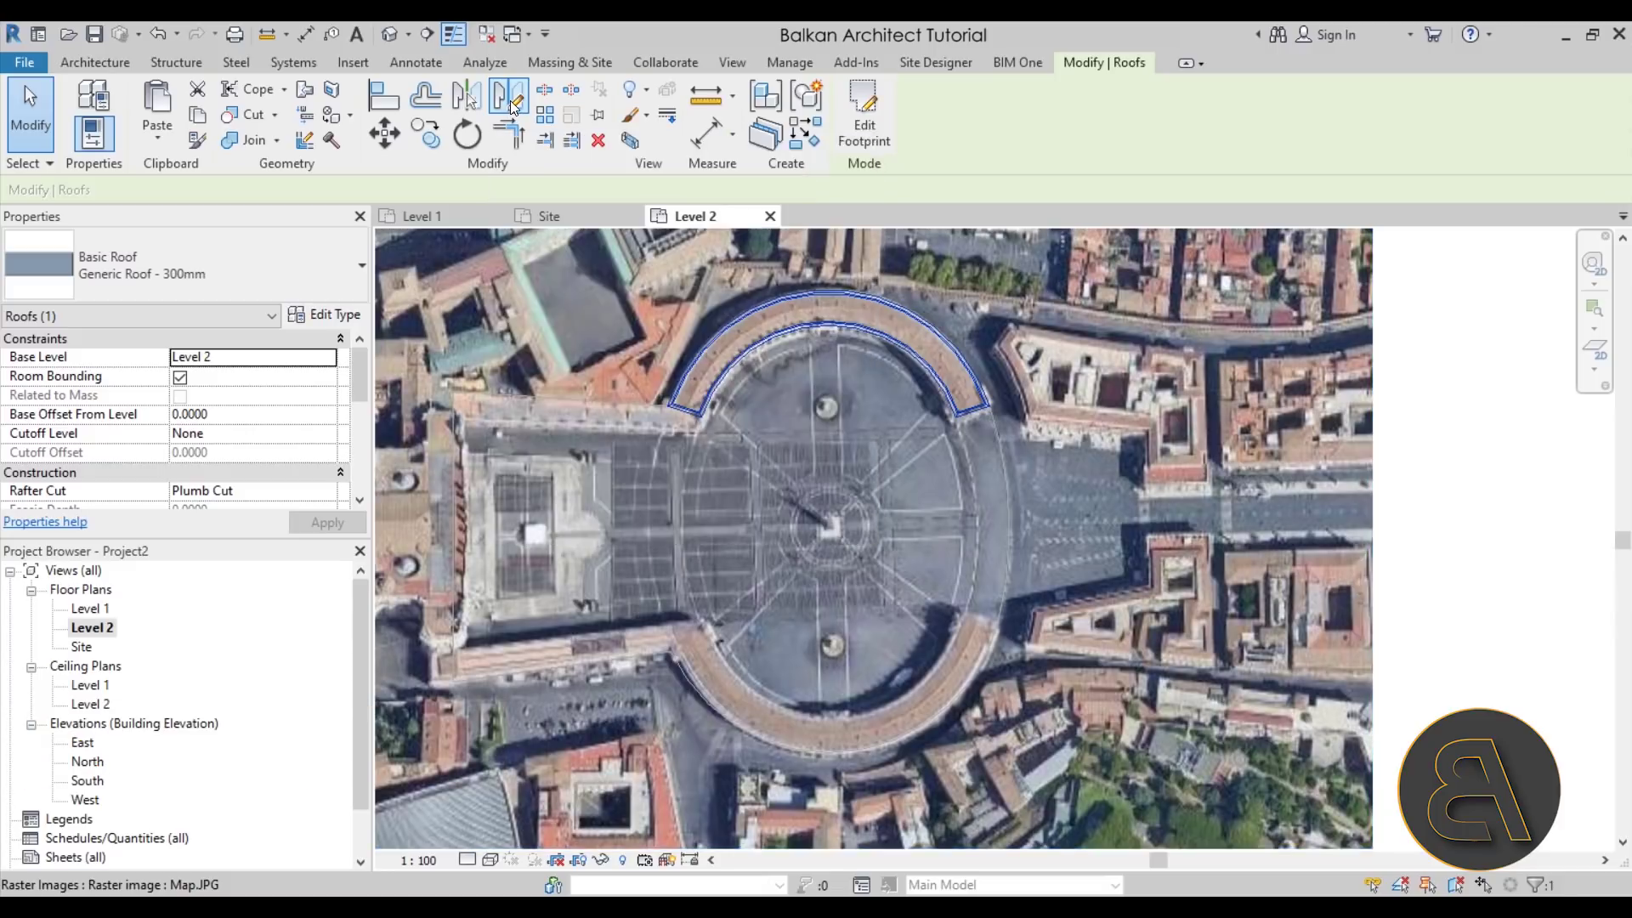
{"action": "left_click", "coordinate": [575, 534]}
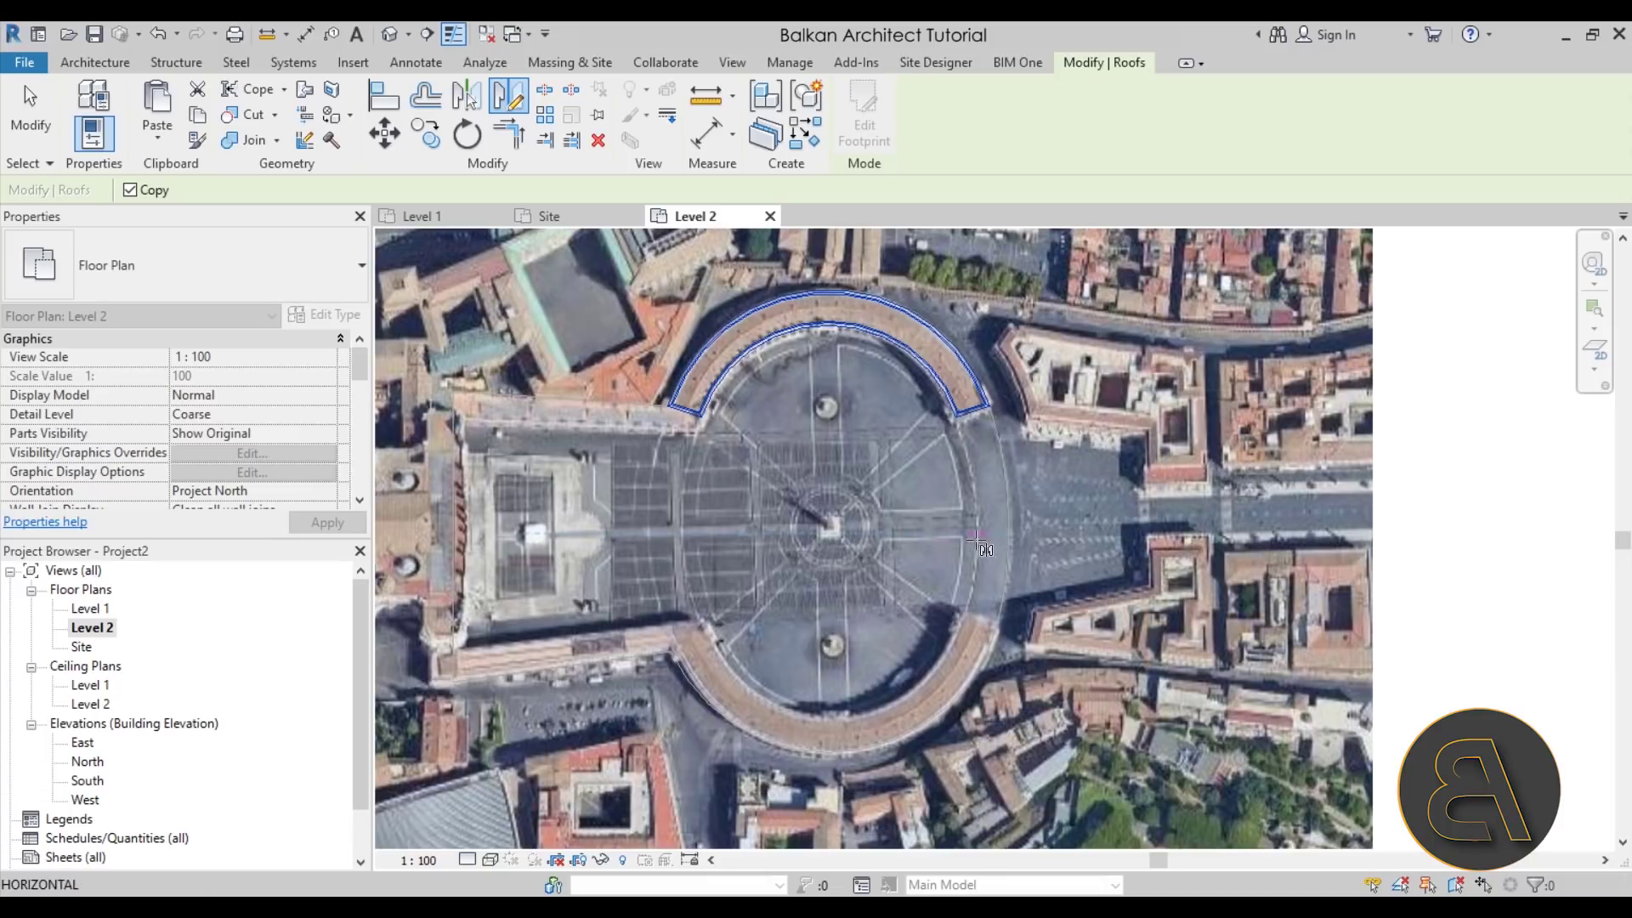
{"action": "left_click", "coordinate": [1039, 542]}
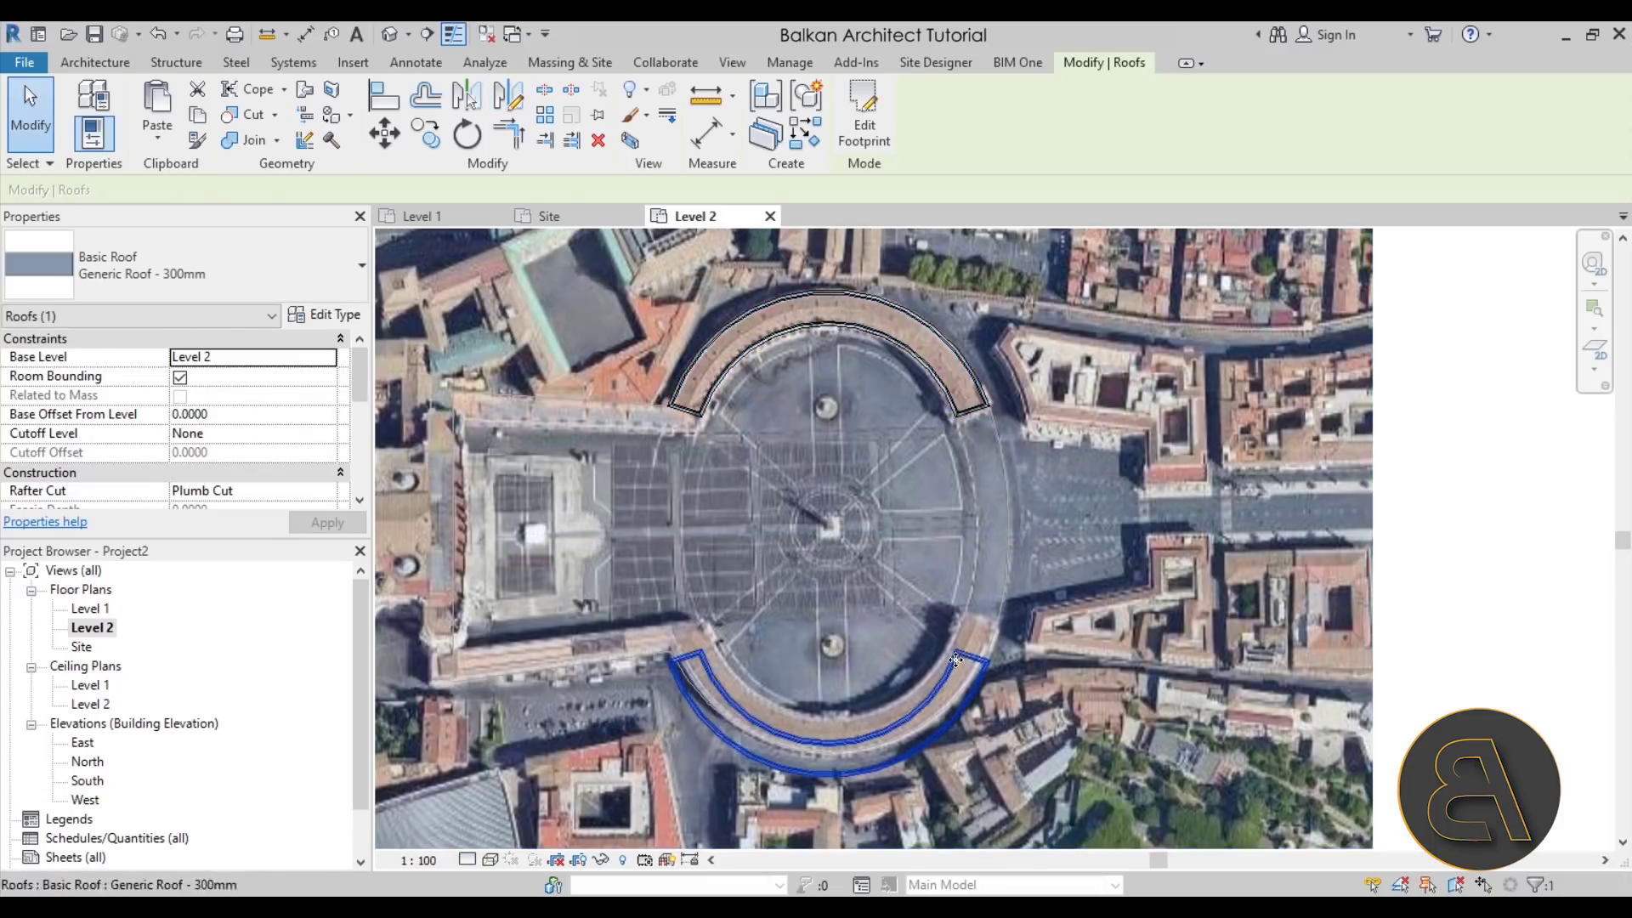
{"action": "scroll", "coordinate": [901, 761], "scroll_direction": "up", "scroll_amount": 2}
{"action": "key", "text": "Escape"}
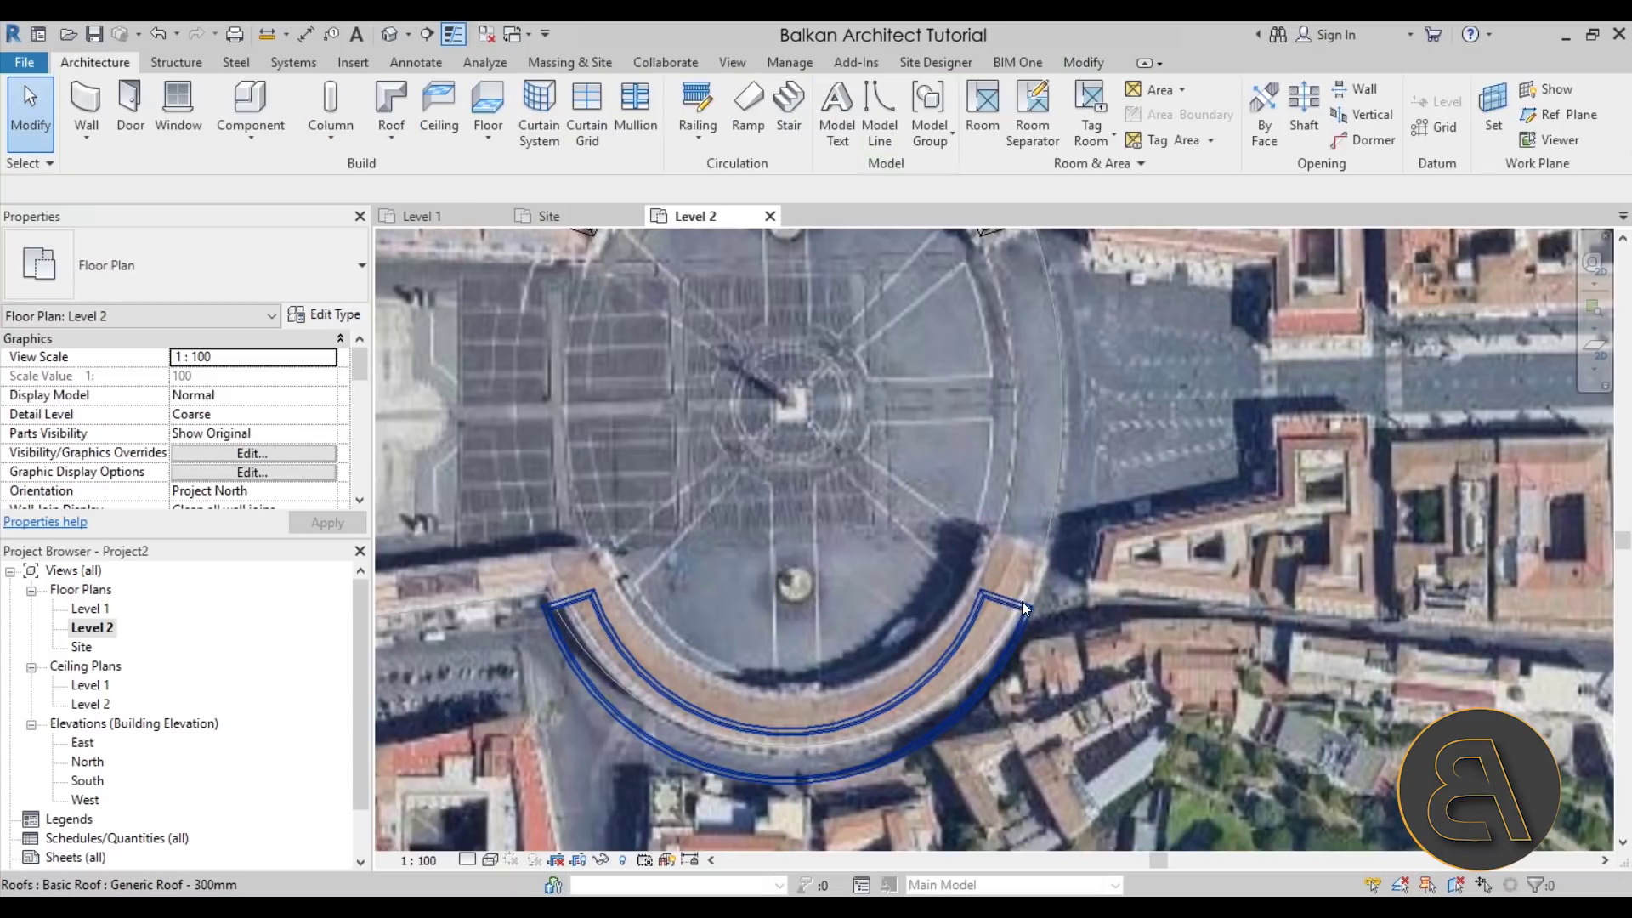
Step: Move the mirrored southern roof north and nudge it until it fits over the southern colonnade on the map
{"action": "left_click", "coordinate": [1021, 605]}
{"action": "left_click_drag", "start_coordinate": [1010, 583], "coordinate": [1022, 543]}
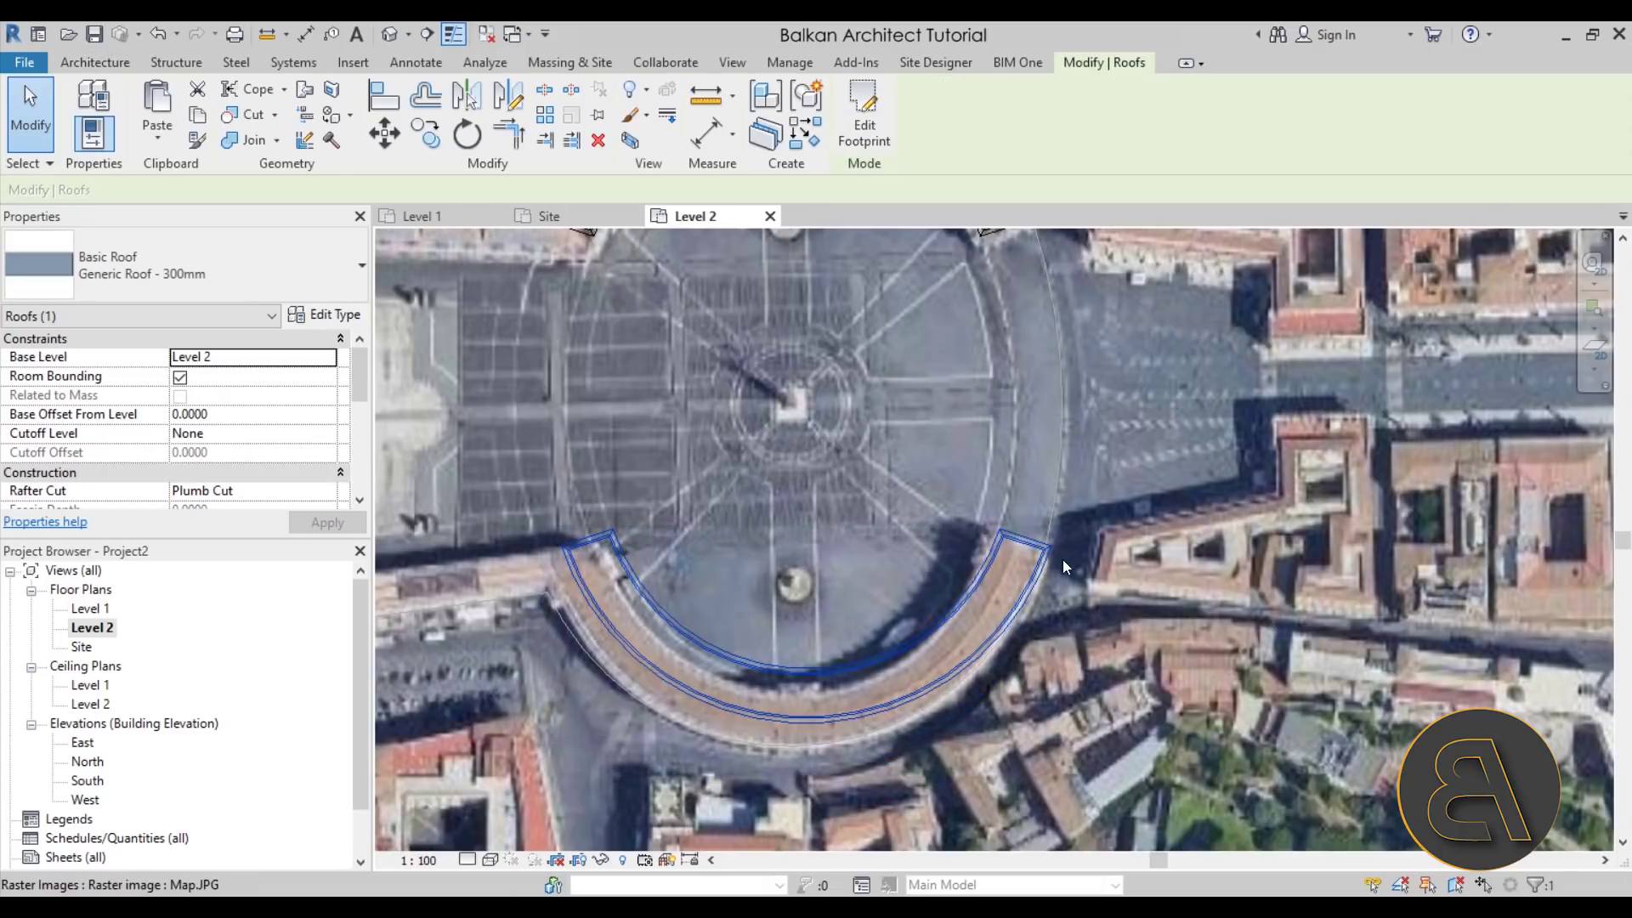
{"action": "key", "text": "Left"}
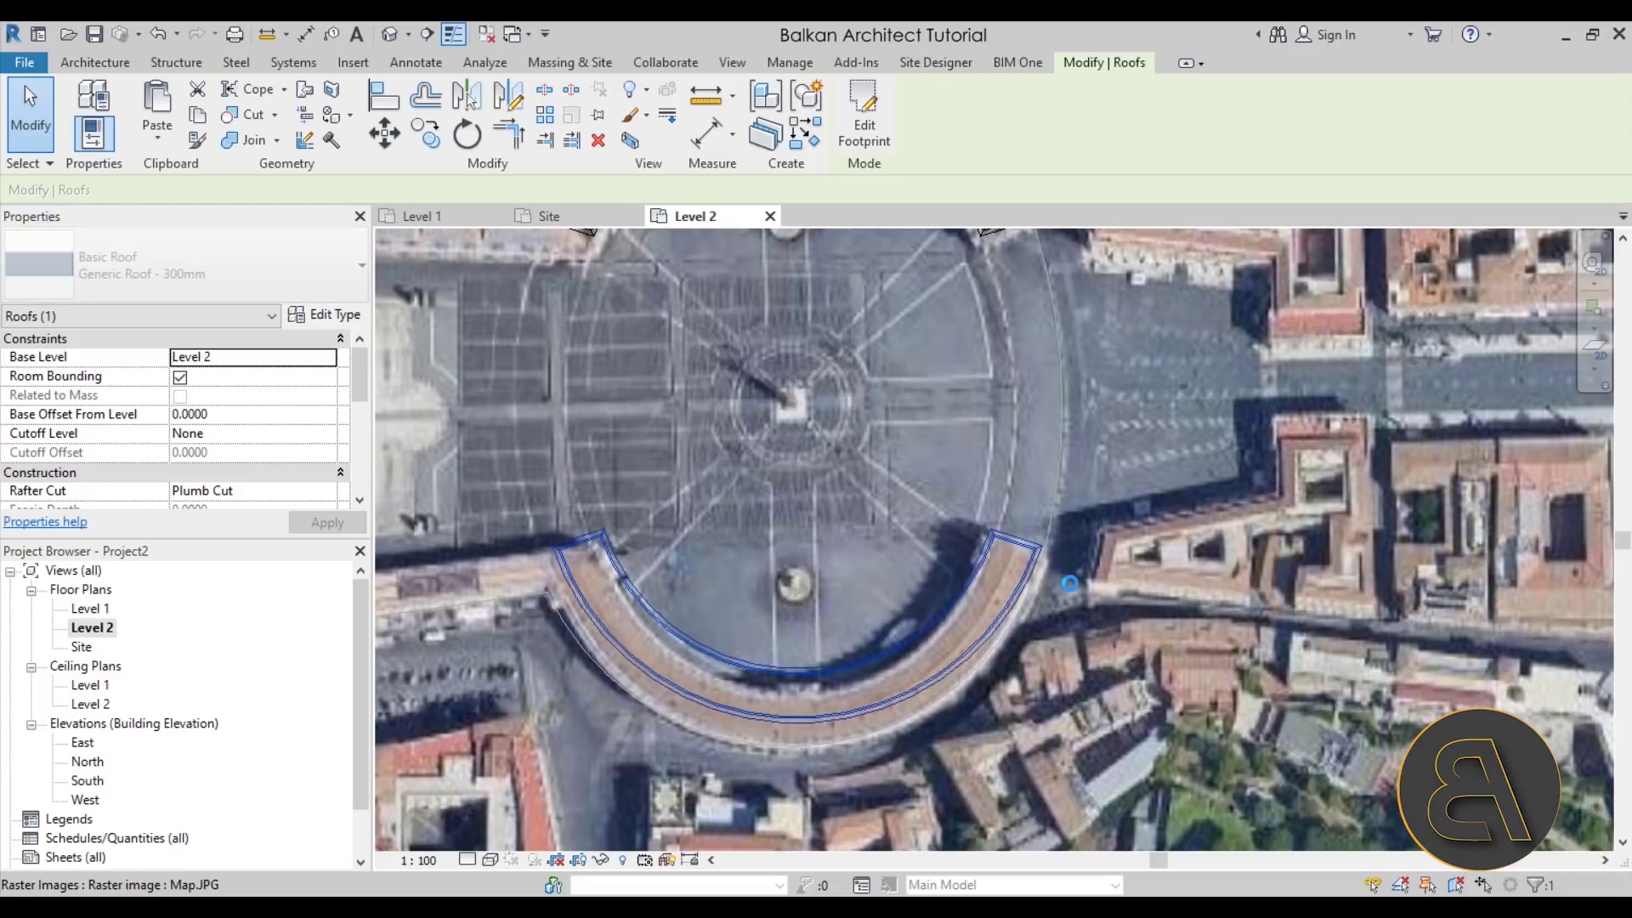
{"action": "key", "text": "Down"}
{"action": "key", "text": "Down"}
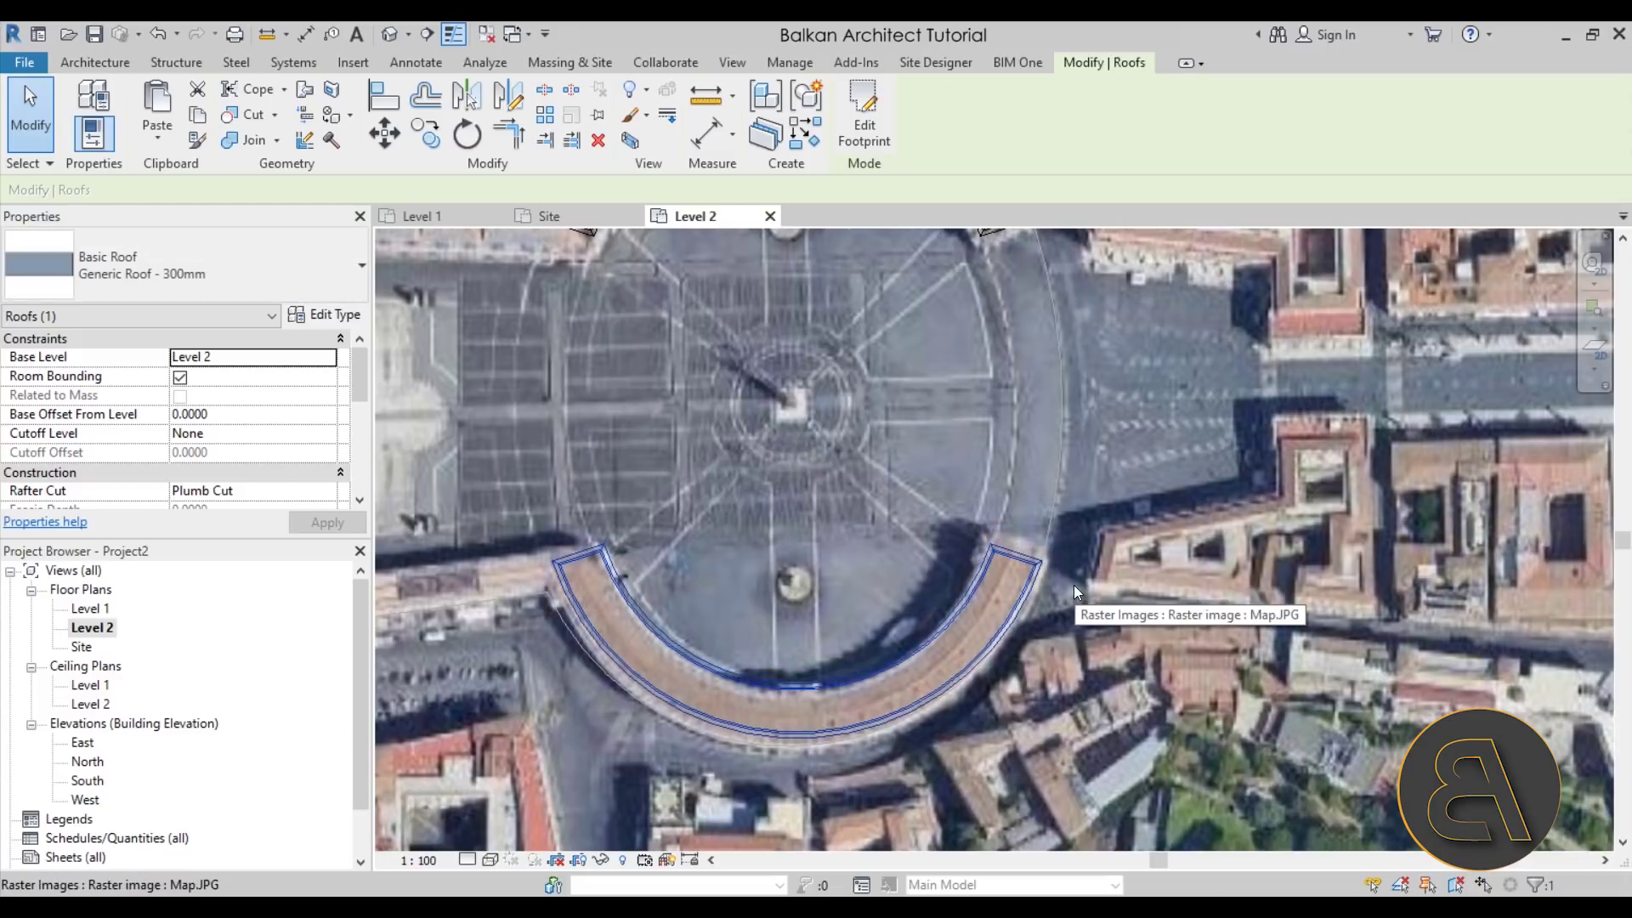
{"action": "key", "text": "Up"}
{"action": "key", "text": "Right"}
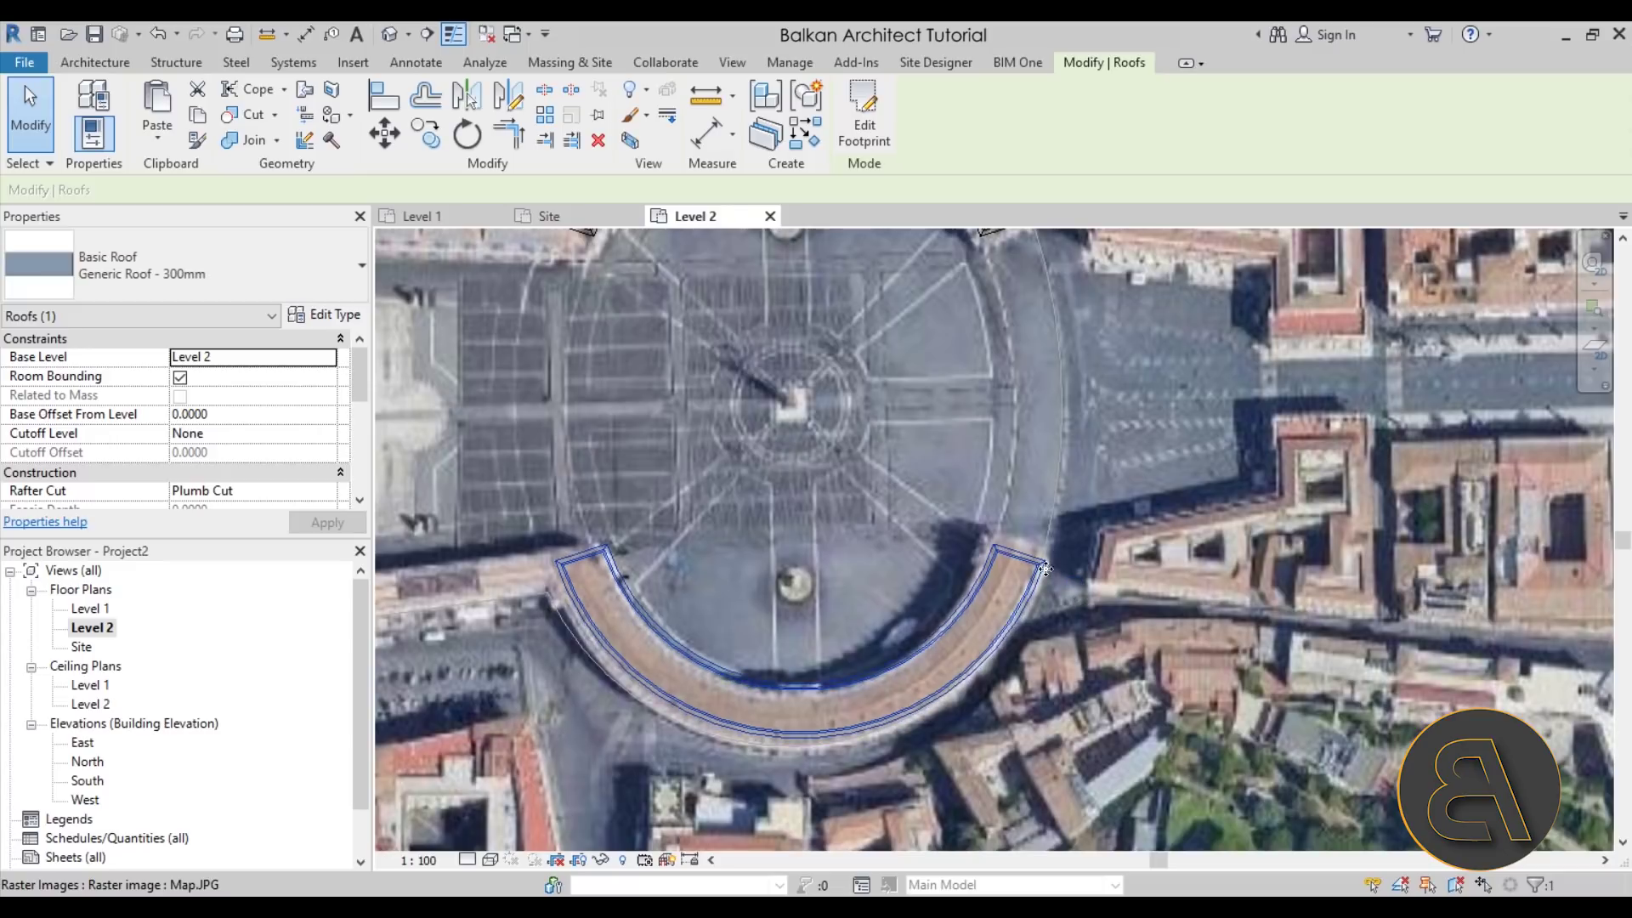
{"action": "key", "text": "Down"}
{"action": "key", "text": "Left"}
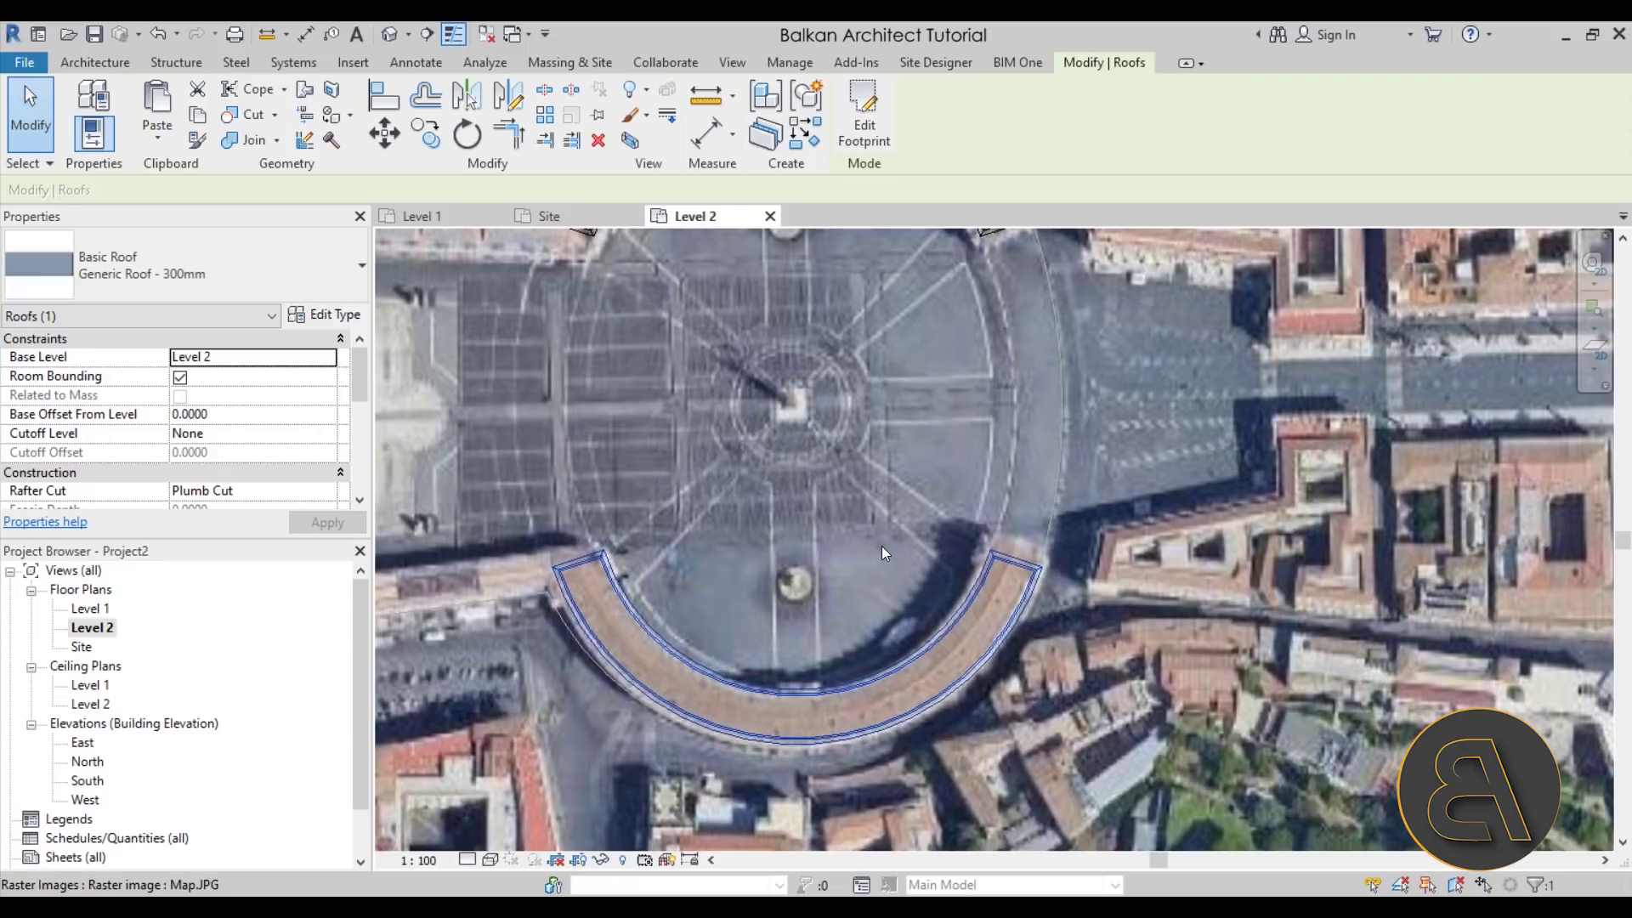
{"action": "key", "text": "Left"}
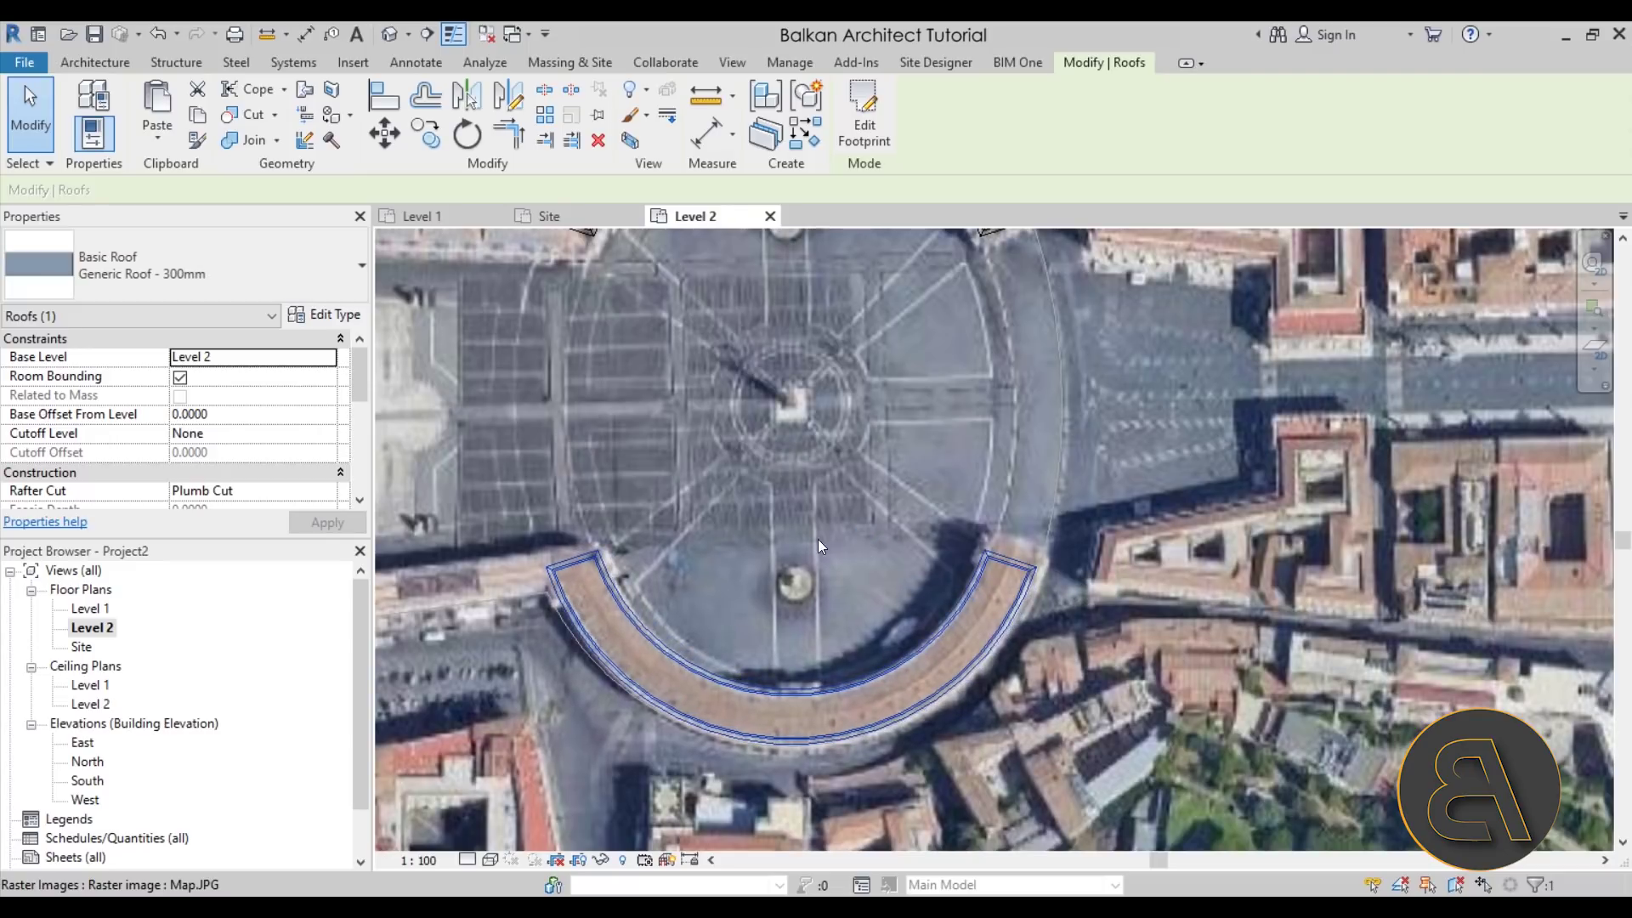
{"action": "scroll", "coordinate": [818, 539], "scroll_direction": "down", "scroll_amount": 3}
{"action": "middle_click_drag", "start_coordinate": [777, 191], "coordinate": [773, 267]}
{"action": "left_click", "coordinate": [757, 403]}
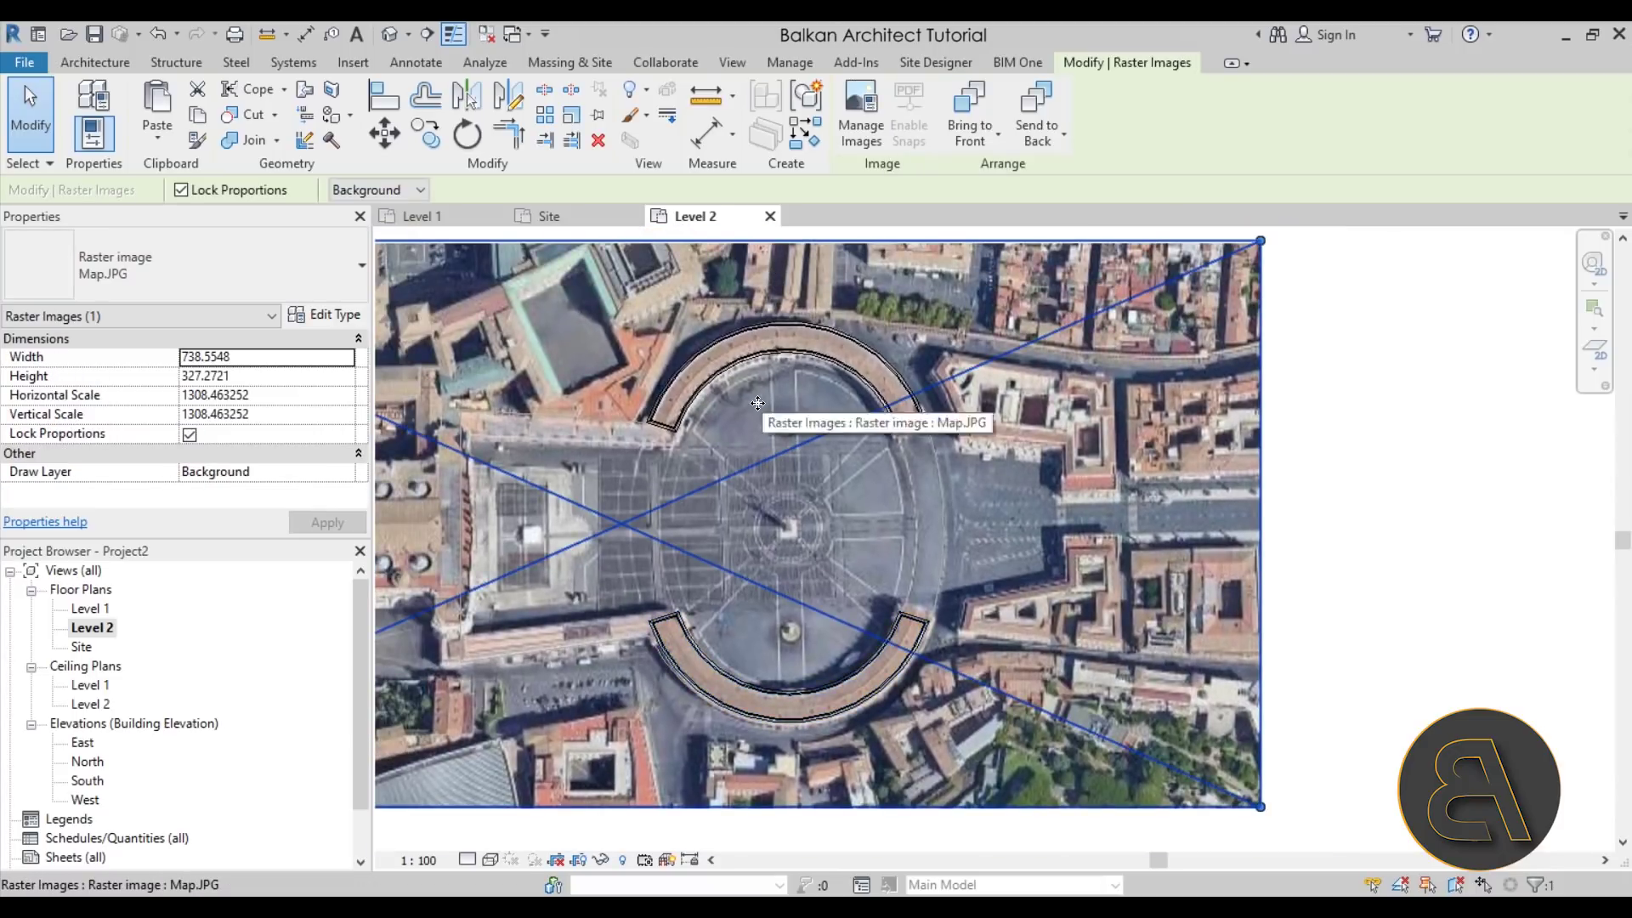
{"action": "left_click", "coordinate": [1436, 437]}
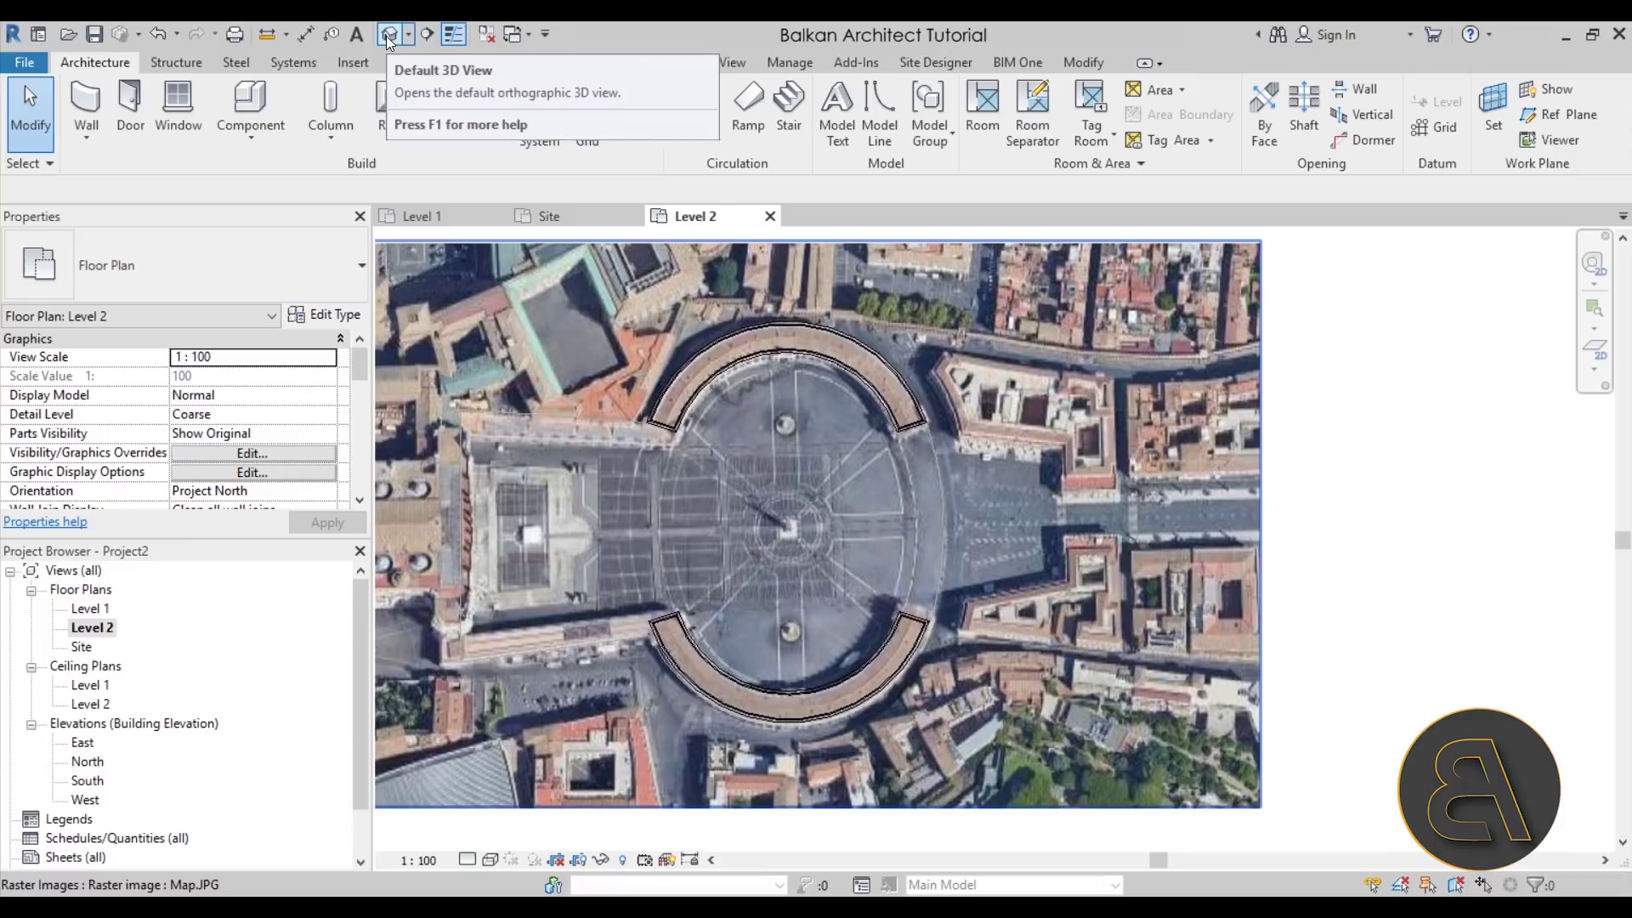
Step: Open the default 3D view and set Level 2's elevation to 10
{"action": "left_click", "coordinate": [386, 36]}
{"action": "middle_click_drag", "start_coordinate": [1140, 669], "coordinate": [945, 671], "text": "shift"}
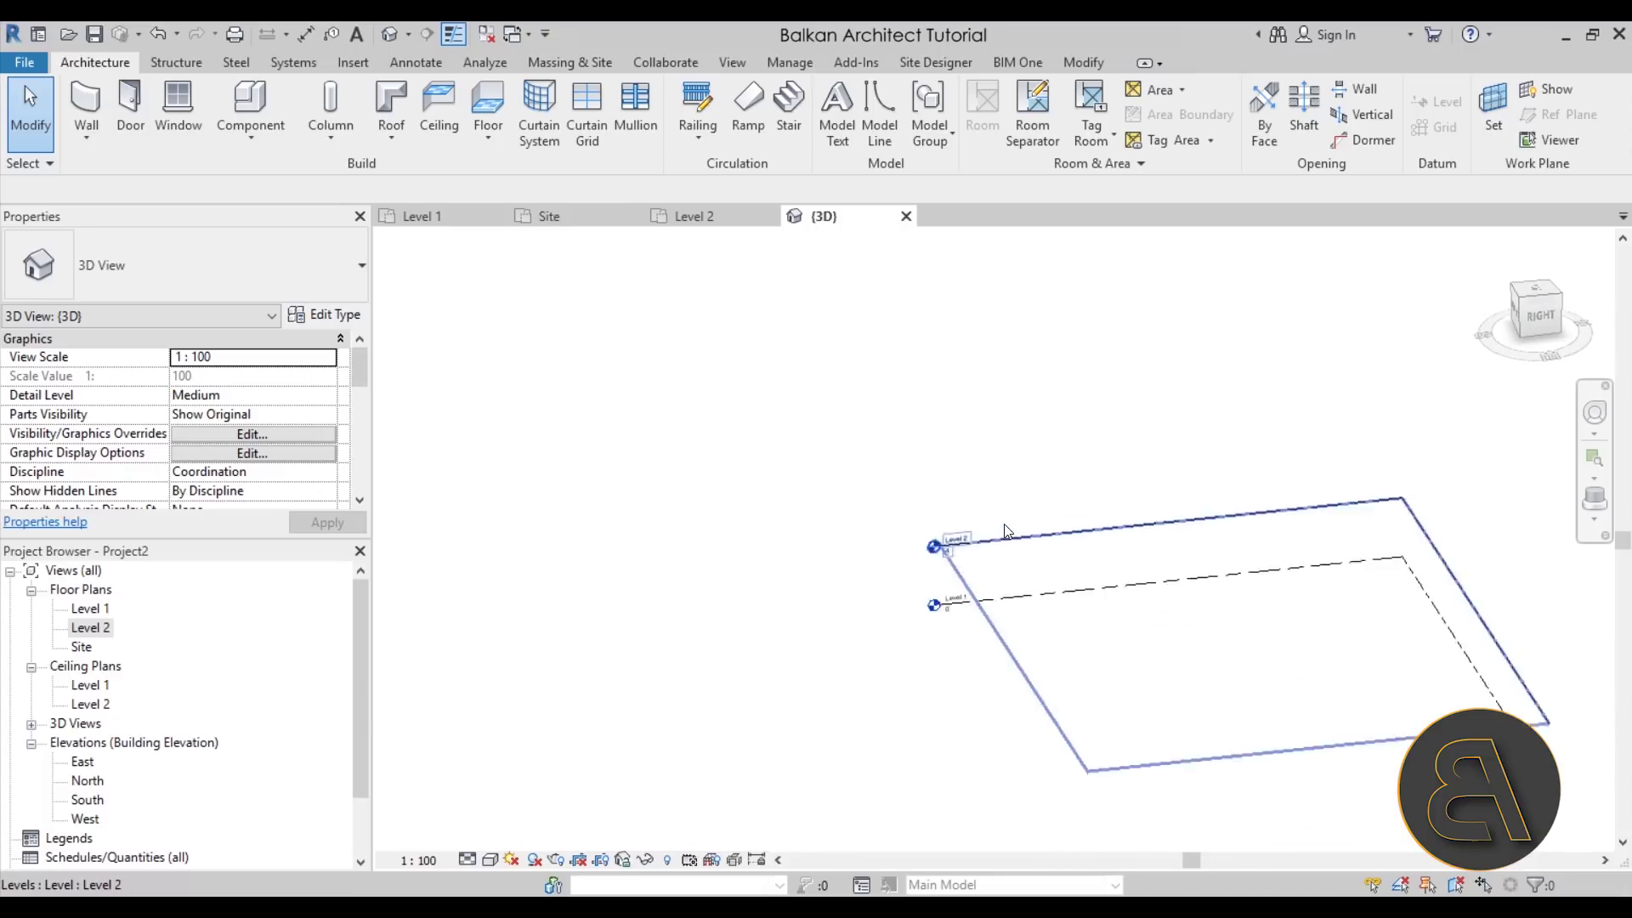
{"action": "scroll", "coordinate": [1007, 555], "scroll_direction": "up", "scroll_amount": 5}
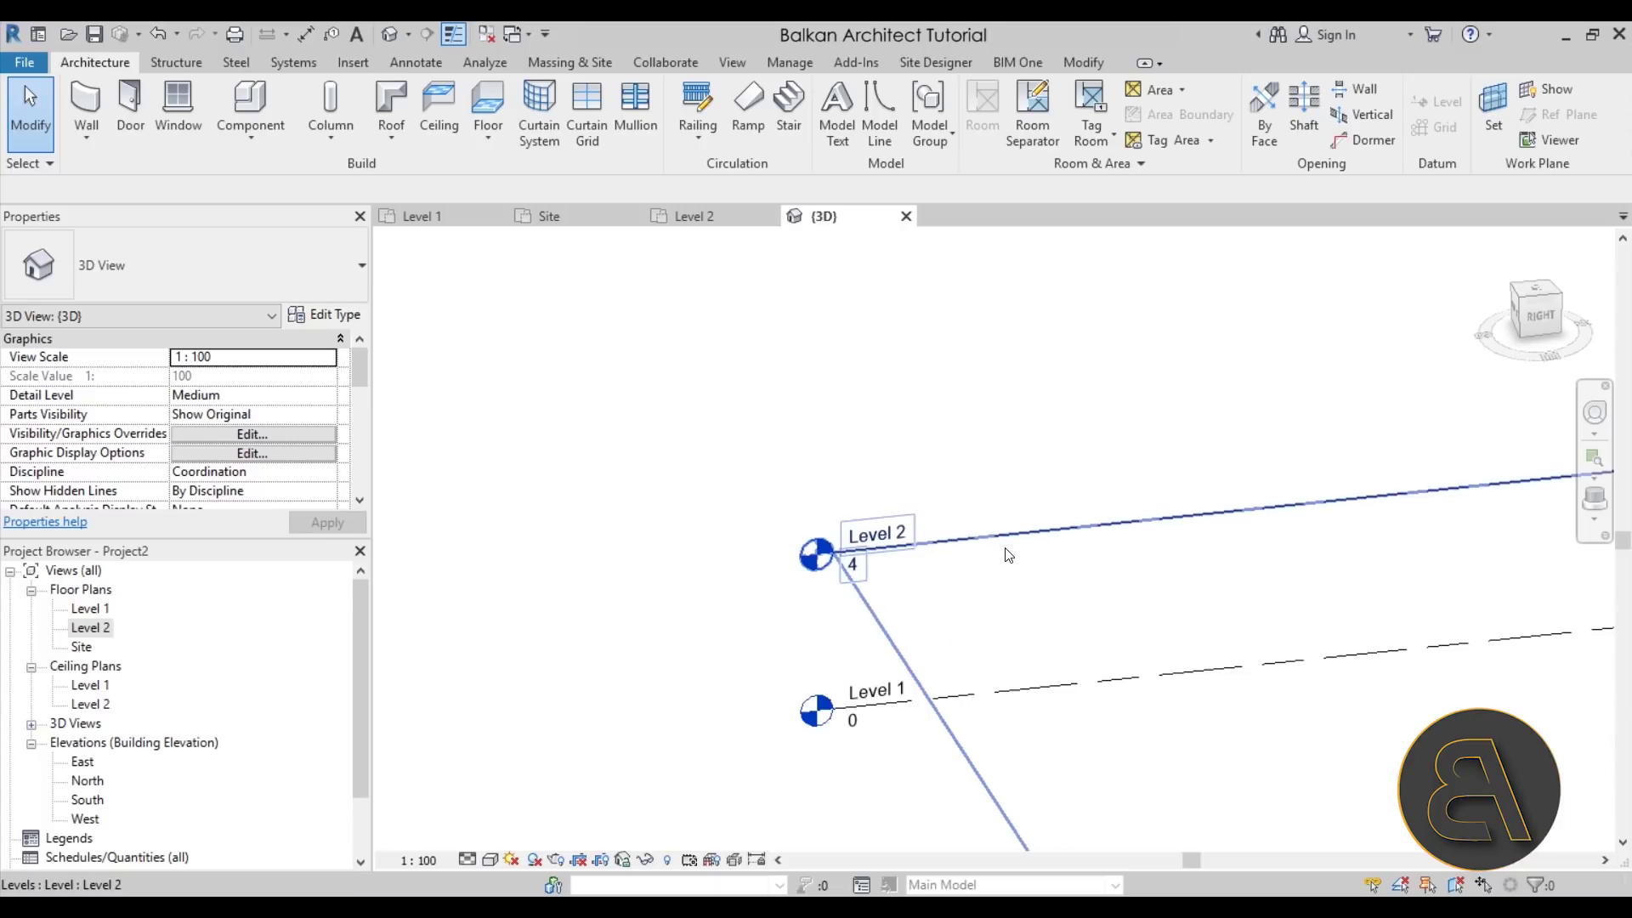
{"action": "left_click", "coordinate": [975, 546]}
{"action": "scroll", "coordinate": [861, 570], "scroll_direction": "up", "scroll_amount": 3}
{"action": "left_click", "coordinate": [860, 552]}
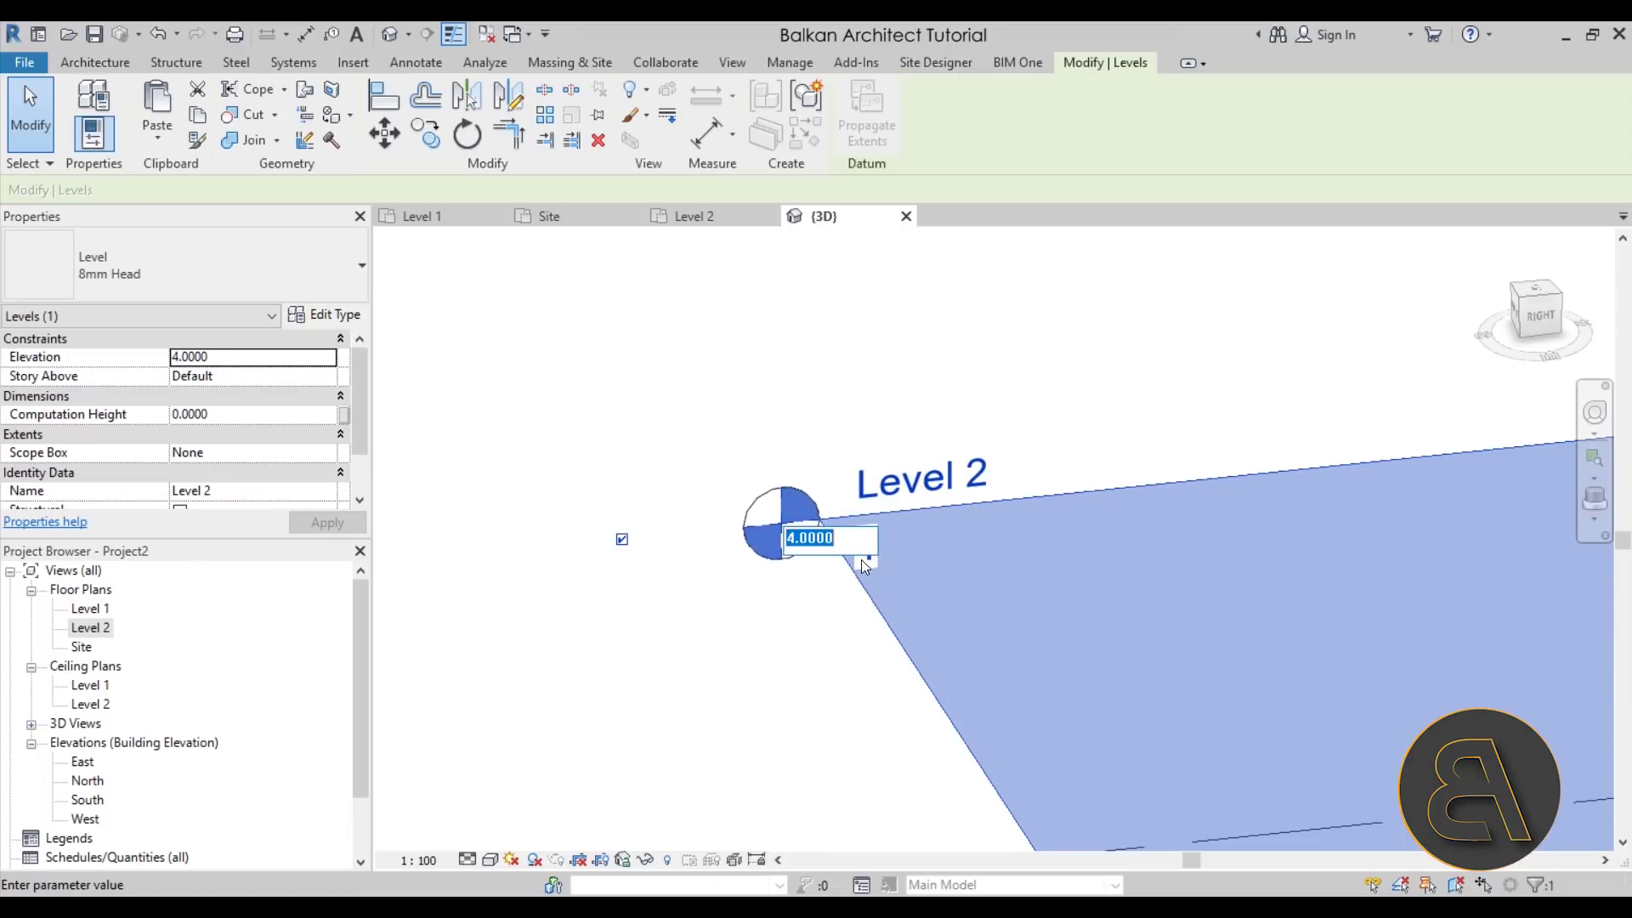
{"action": "type", "text": "10"}
{"action": "key", "text": "Return"}
{"action": "scroll", "coordinate": [942, 447], "scroll_direction": "down", "scroll_amount": 6}
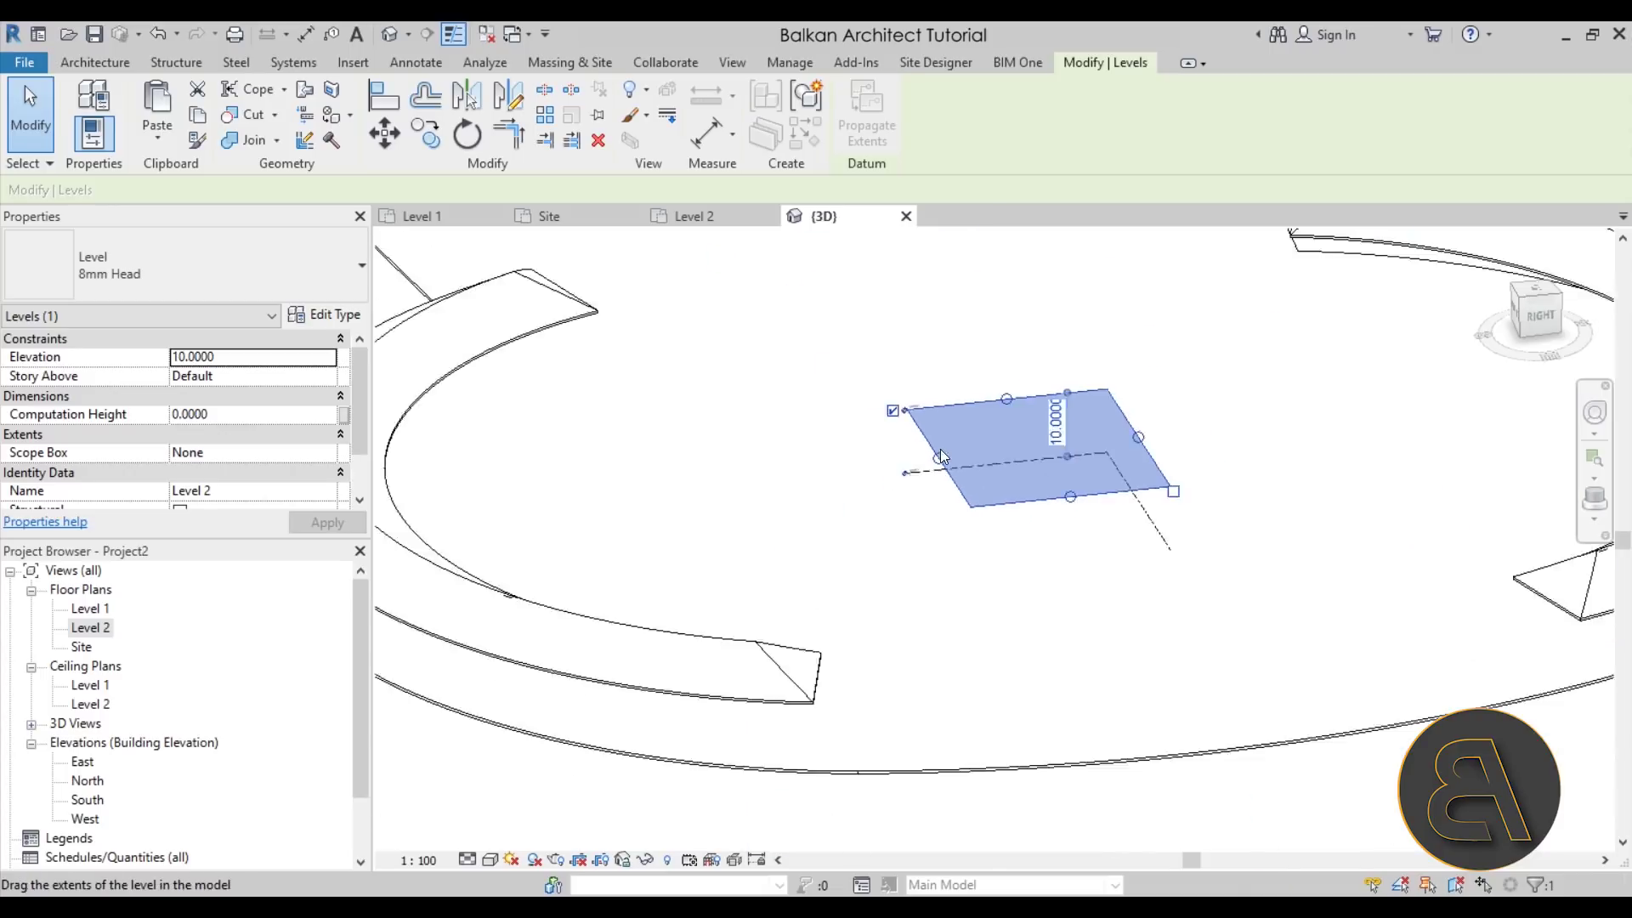
{"action": "left_click", "coordinate": [1061, 705]}
{"action": "middle_click_drag", "start_coordinate": [1062, 705], "coordinate": [1148, 731], "text": "shift"}
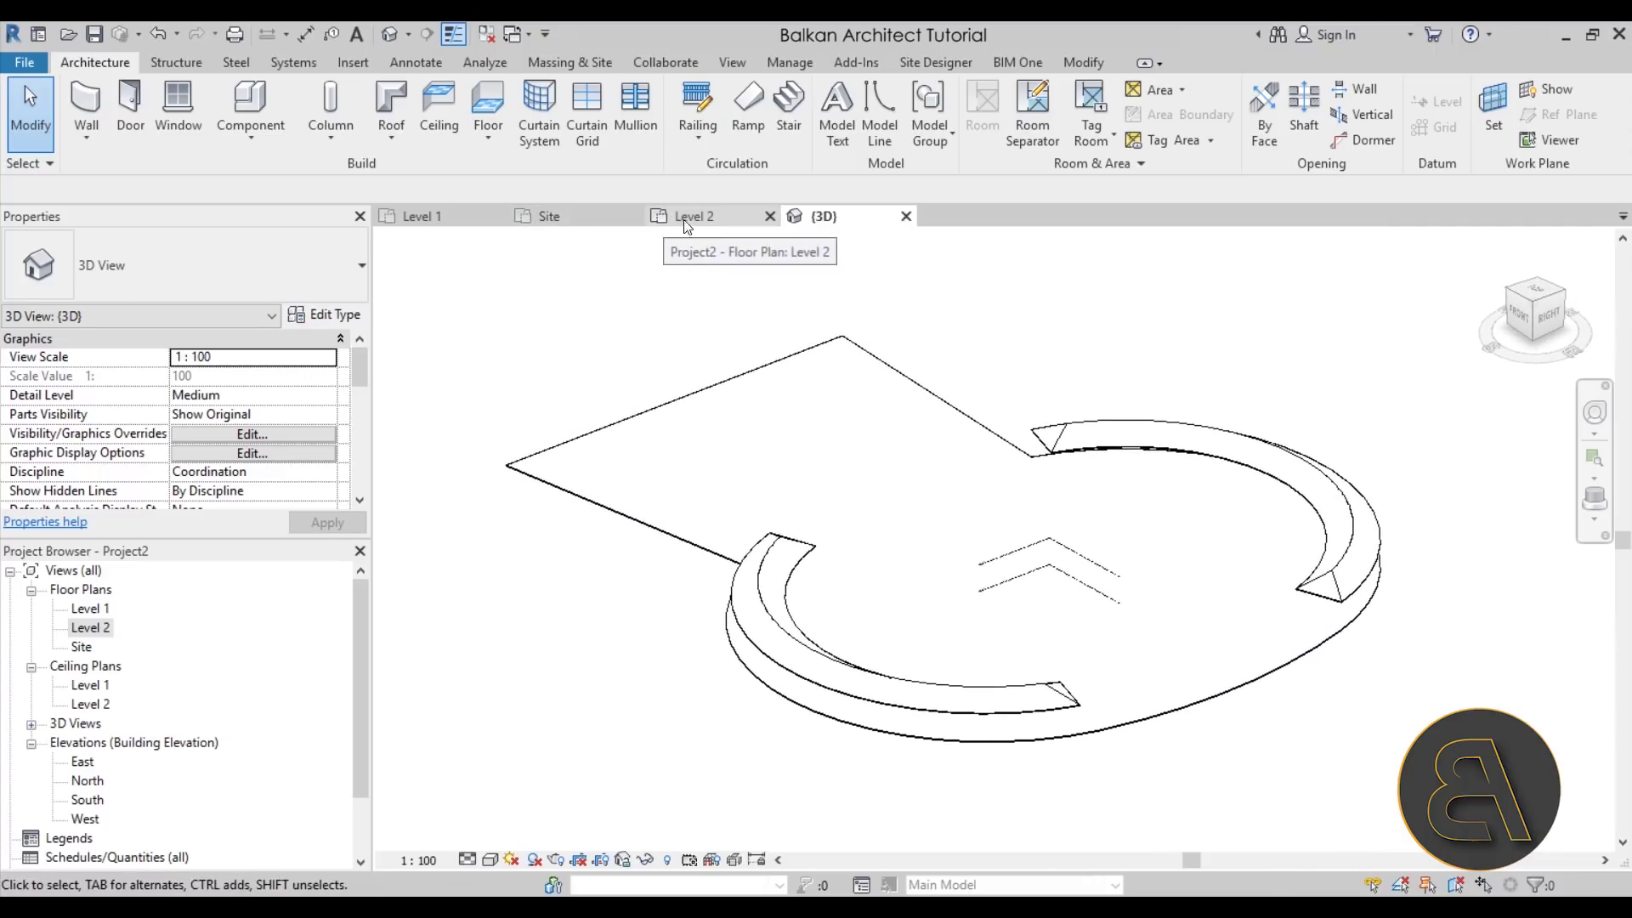
Step: Examine the square's floor and the two colonnade roofs in the Site plan, the Level 2 plan and the 3D view
{"action": "left_click", "coordinate": [595, 217]}
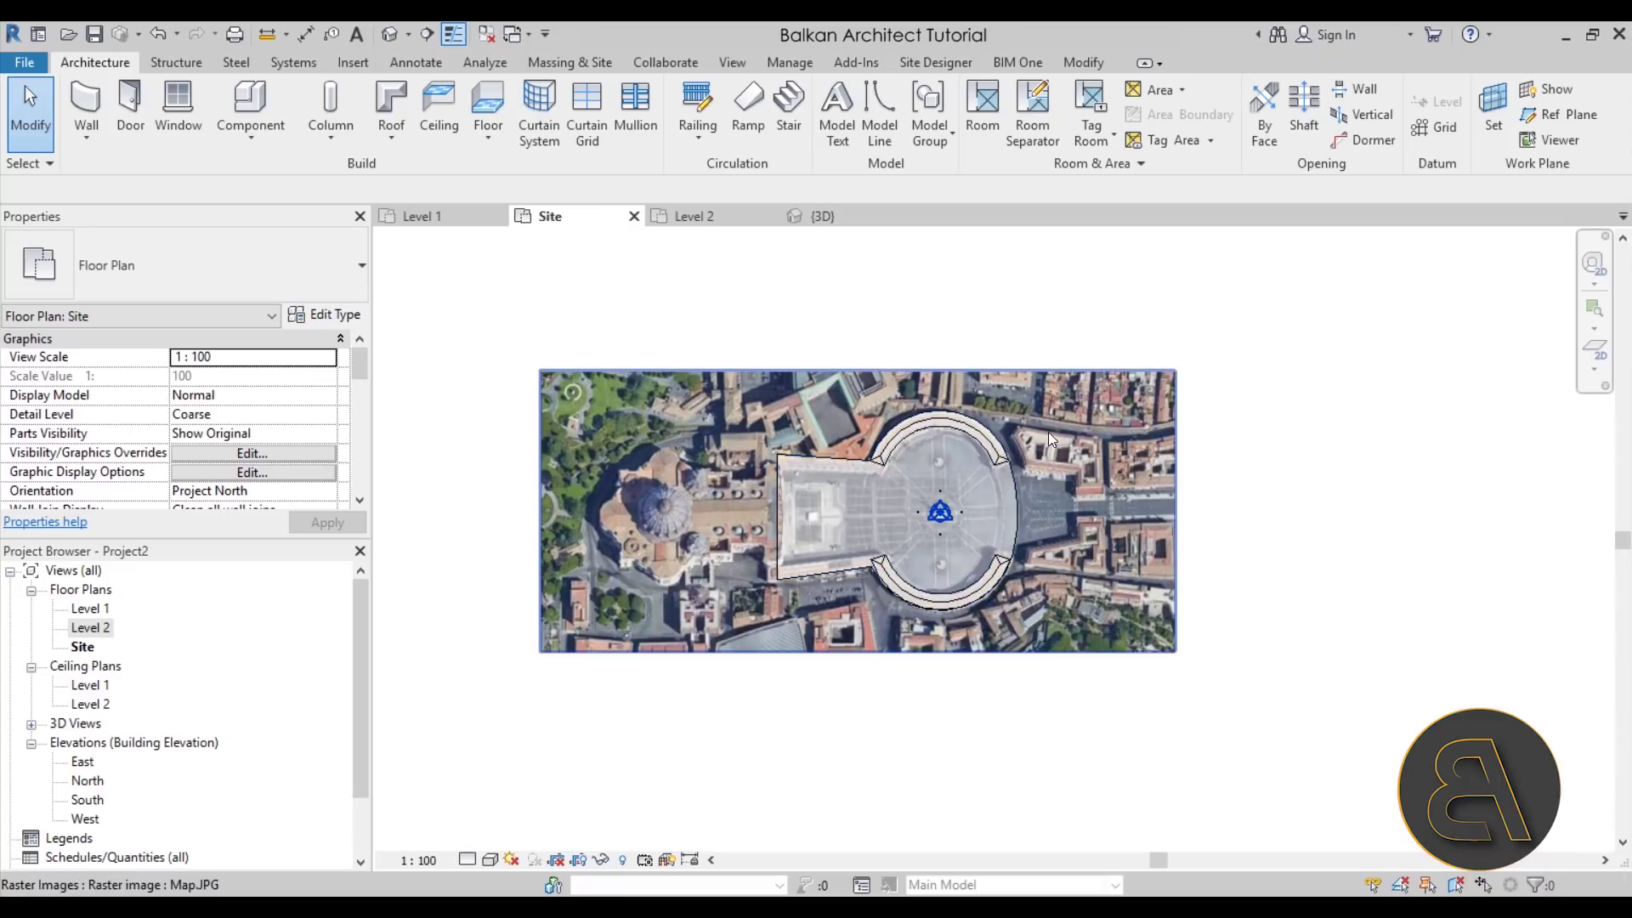
{"action": "left_click", "coordinate": [815, 218]}
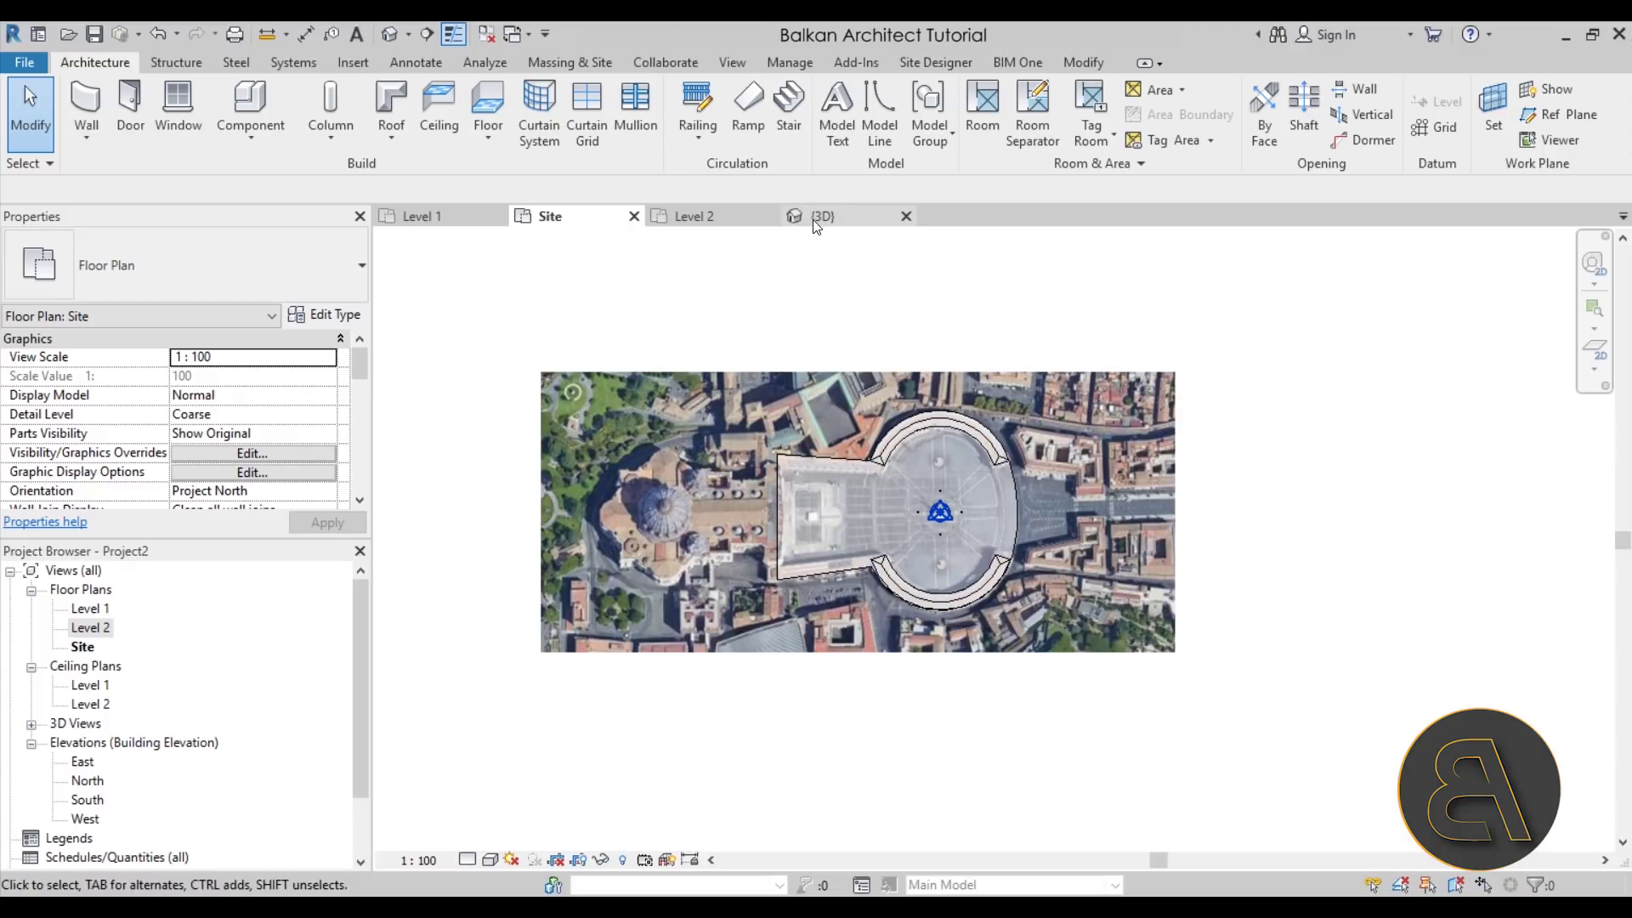
{"action": "left_click", "coordinate": [595, 219]}
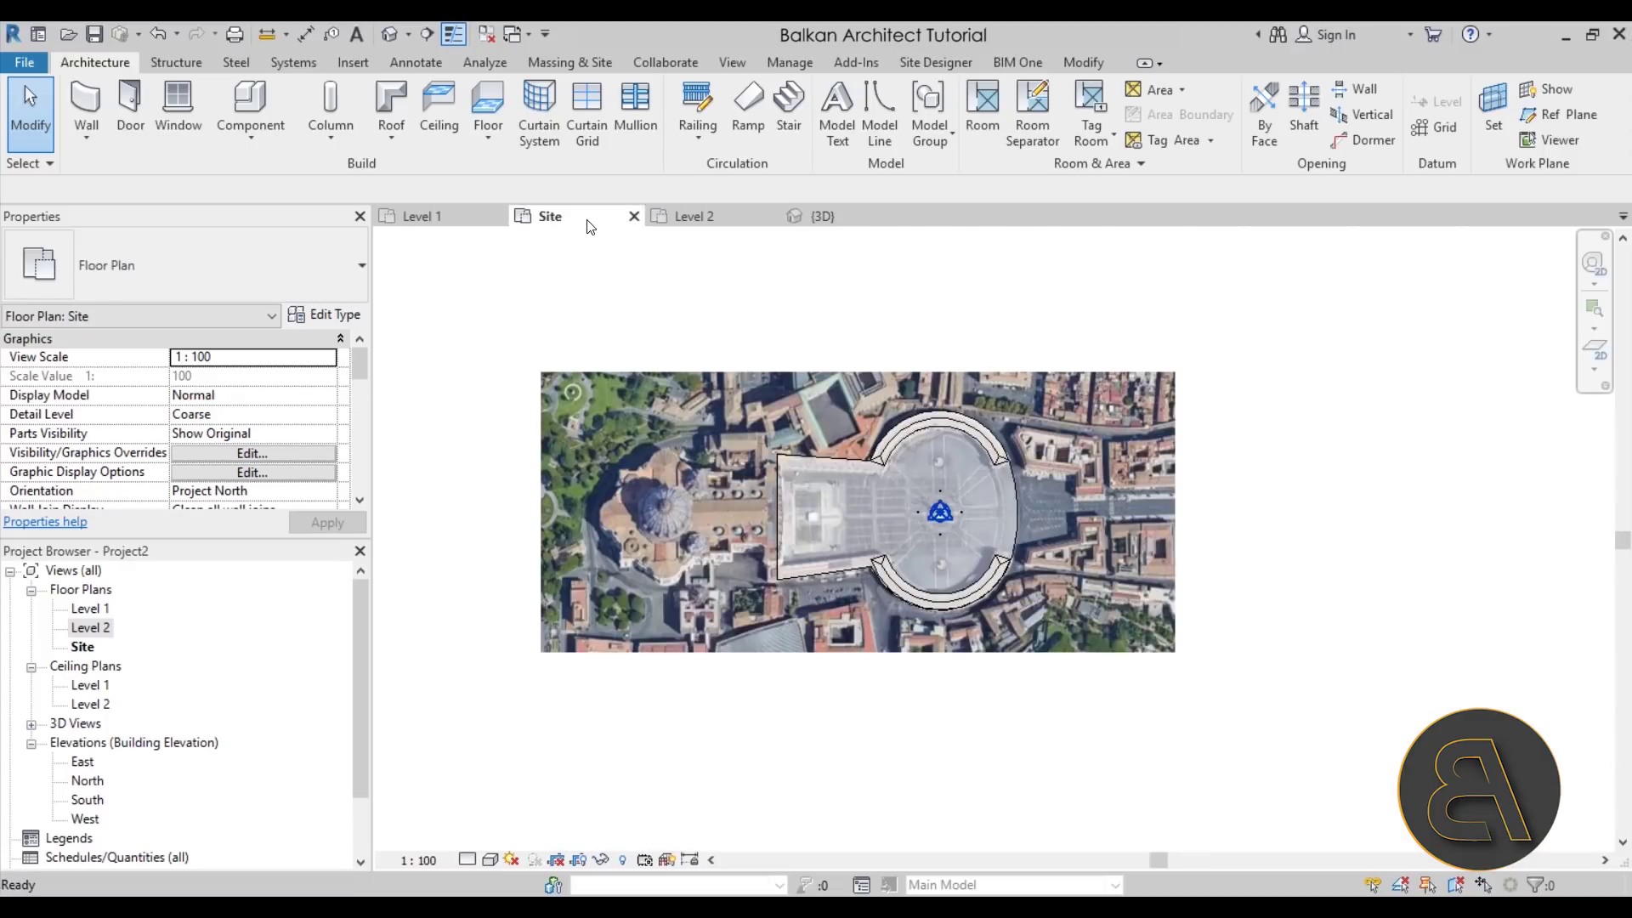
{"action": "left_click", "coordinate": [854, 226]}
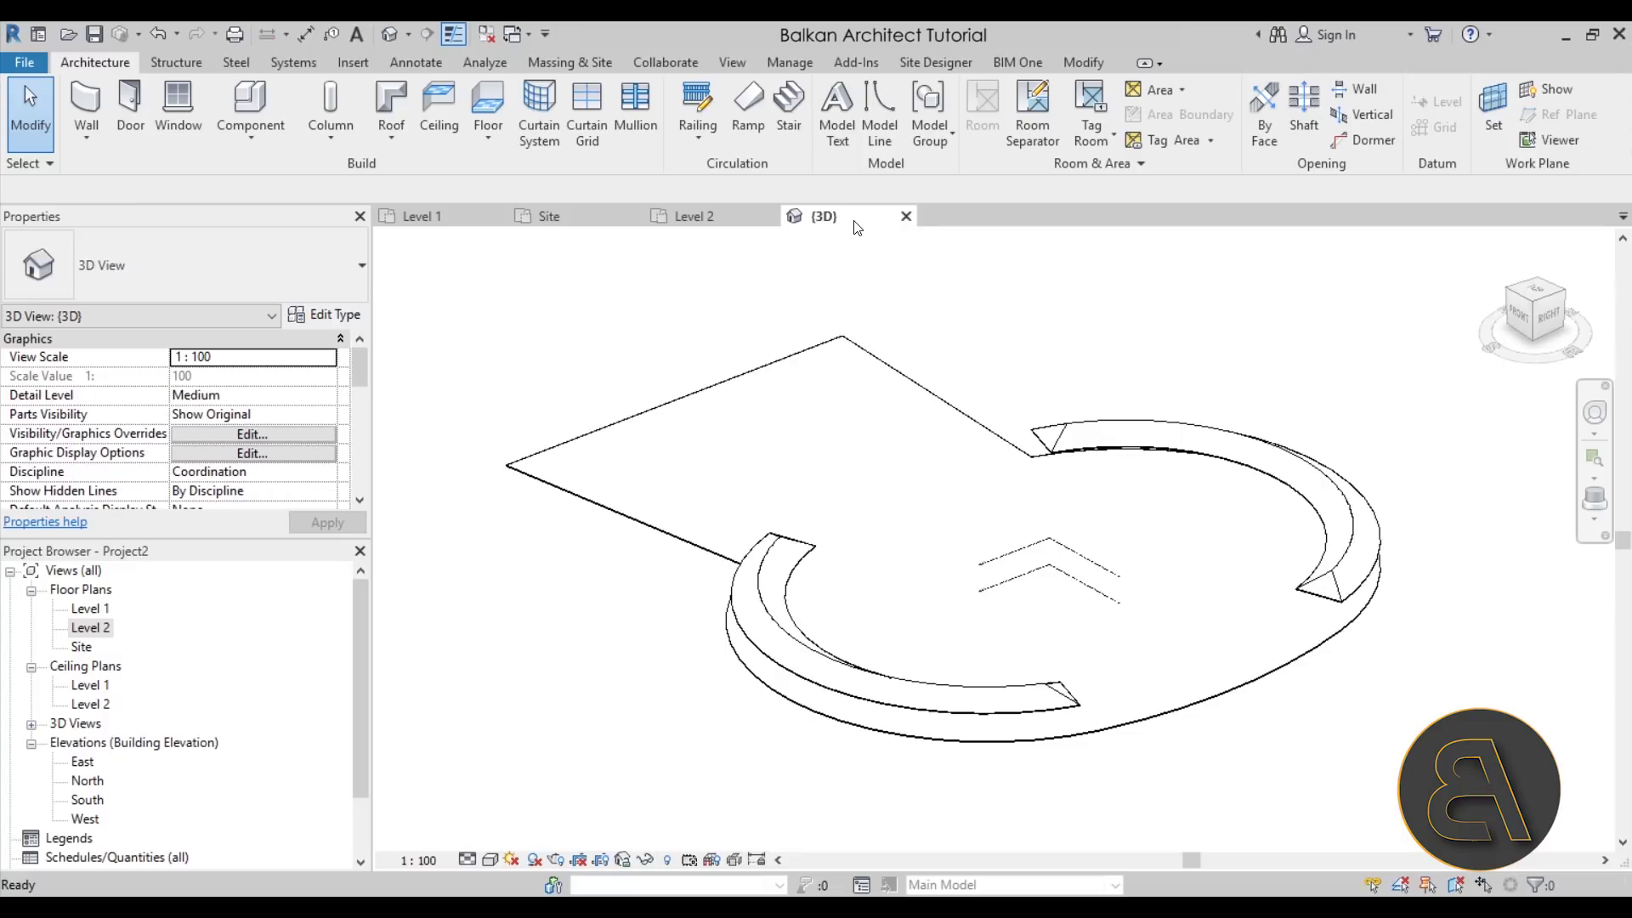
{"action": "left_click", "coordinate": [736, 218]}
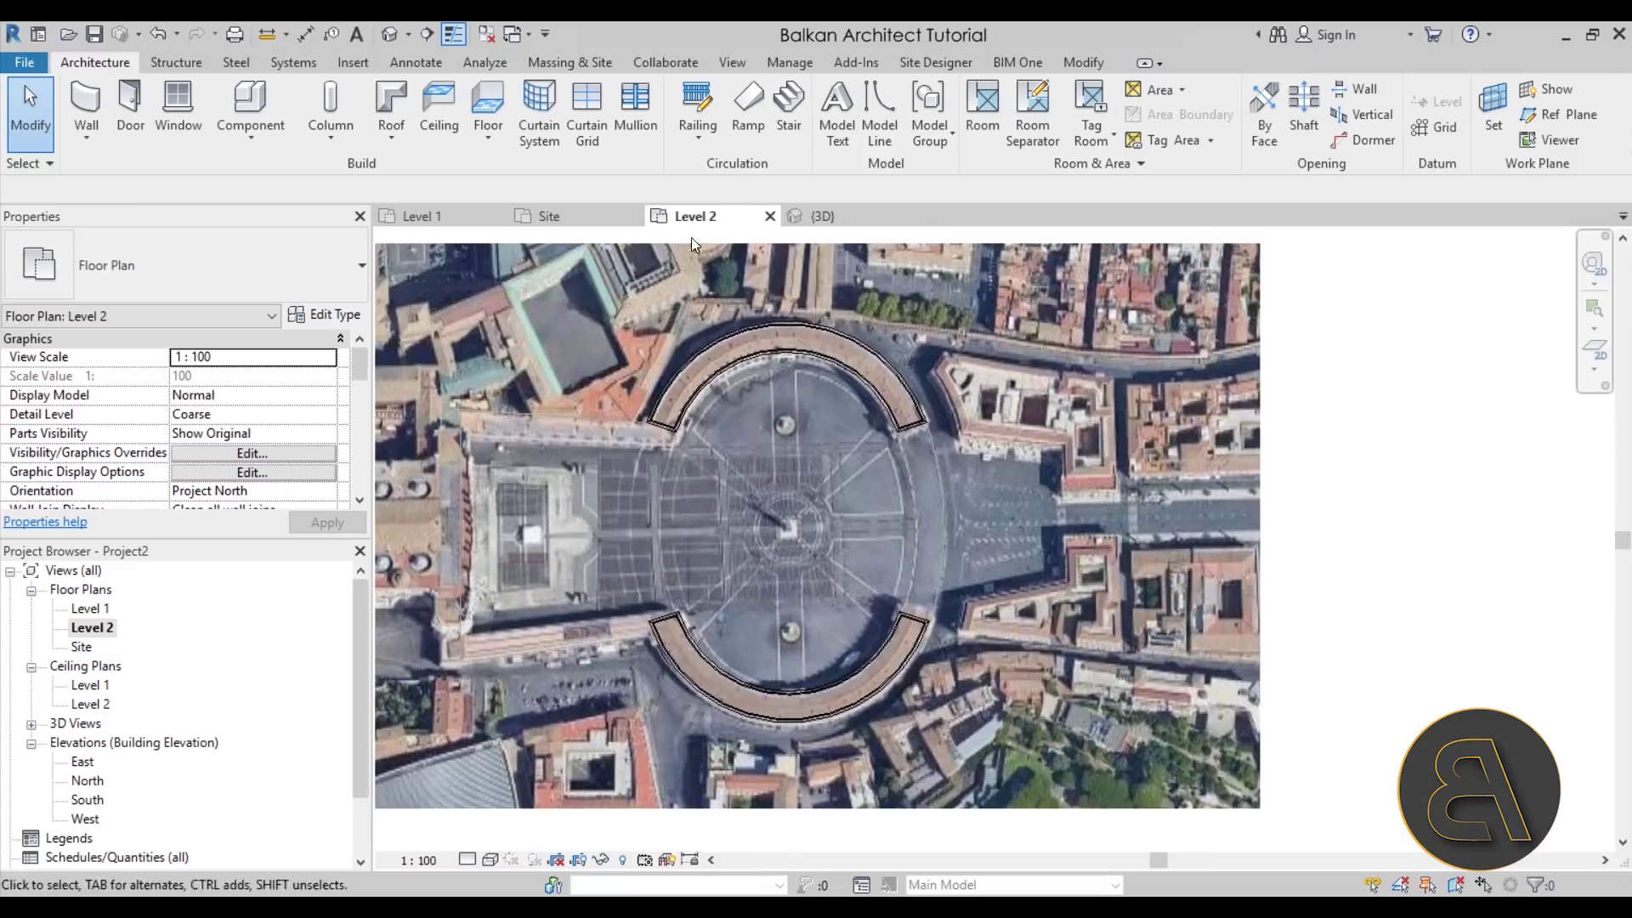
{"action": "scroll", "coordinate": [829, 323], "scroll_direction": "down", "scroll_amount": 2}
{"action": "middle_click_drag", "start_coordinate": [875, 384], "coordinate": [938, 418]}
{"action": "middle_click_drag", "start_coordinate": [661, 358], "coordinate": [663, 389]}
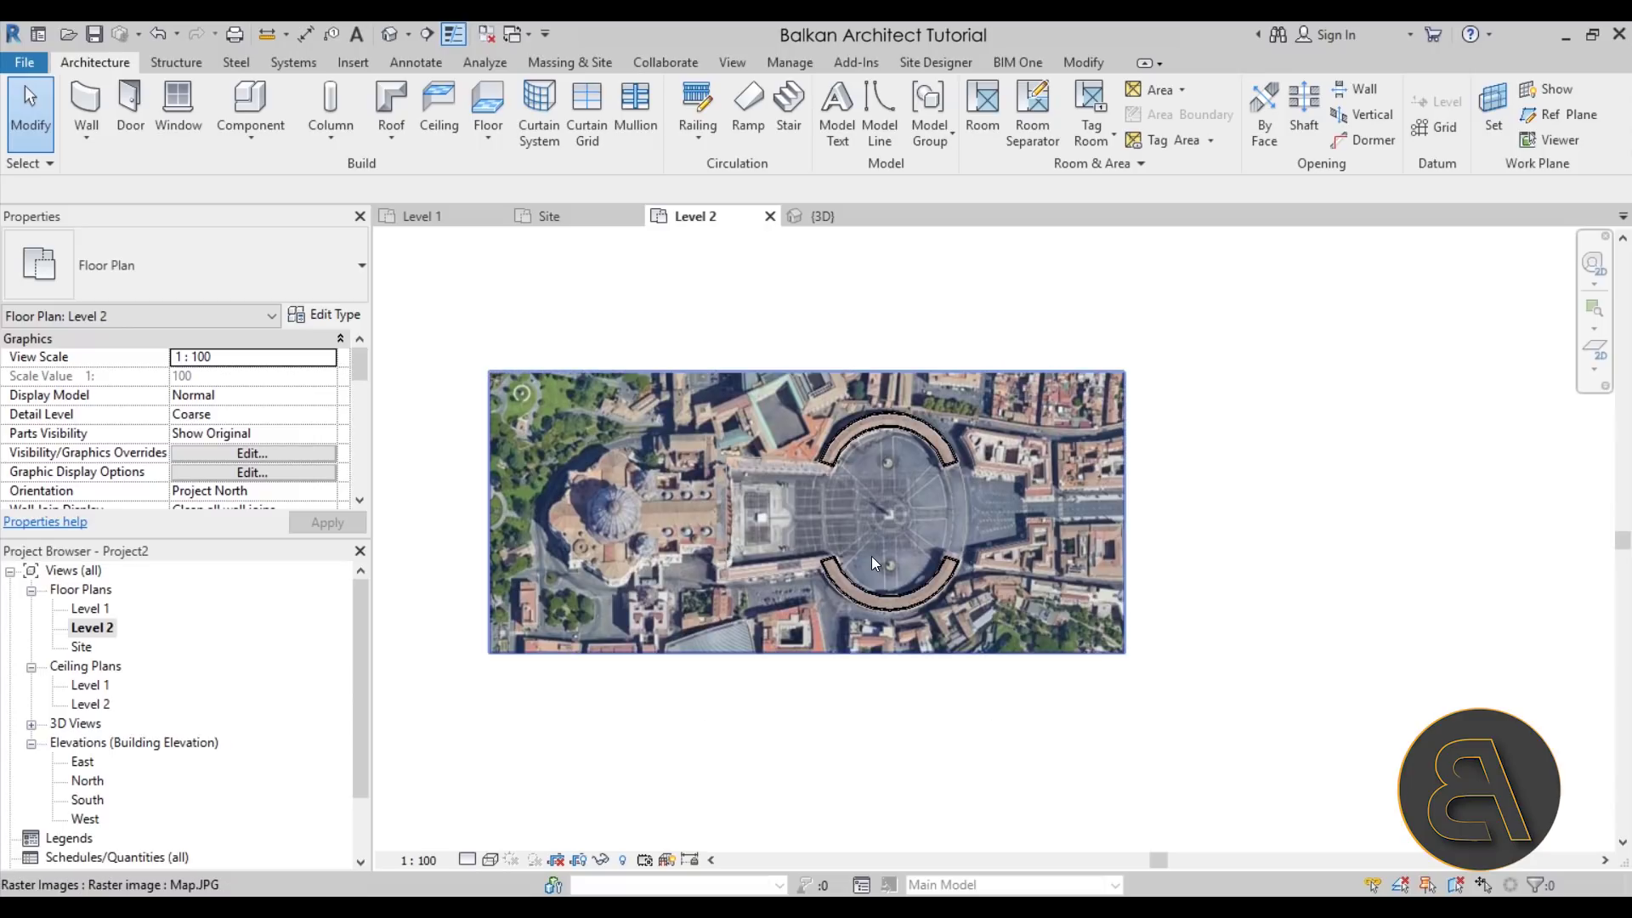
{"action": "left_click", "coordinate": [824, 216]}
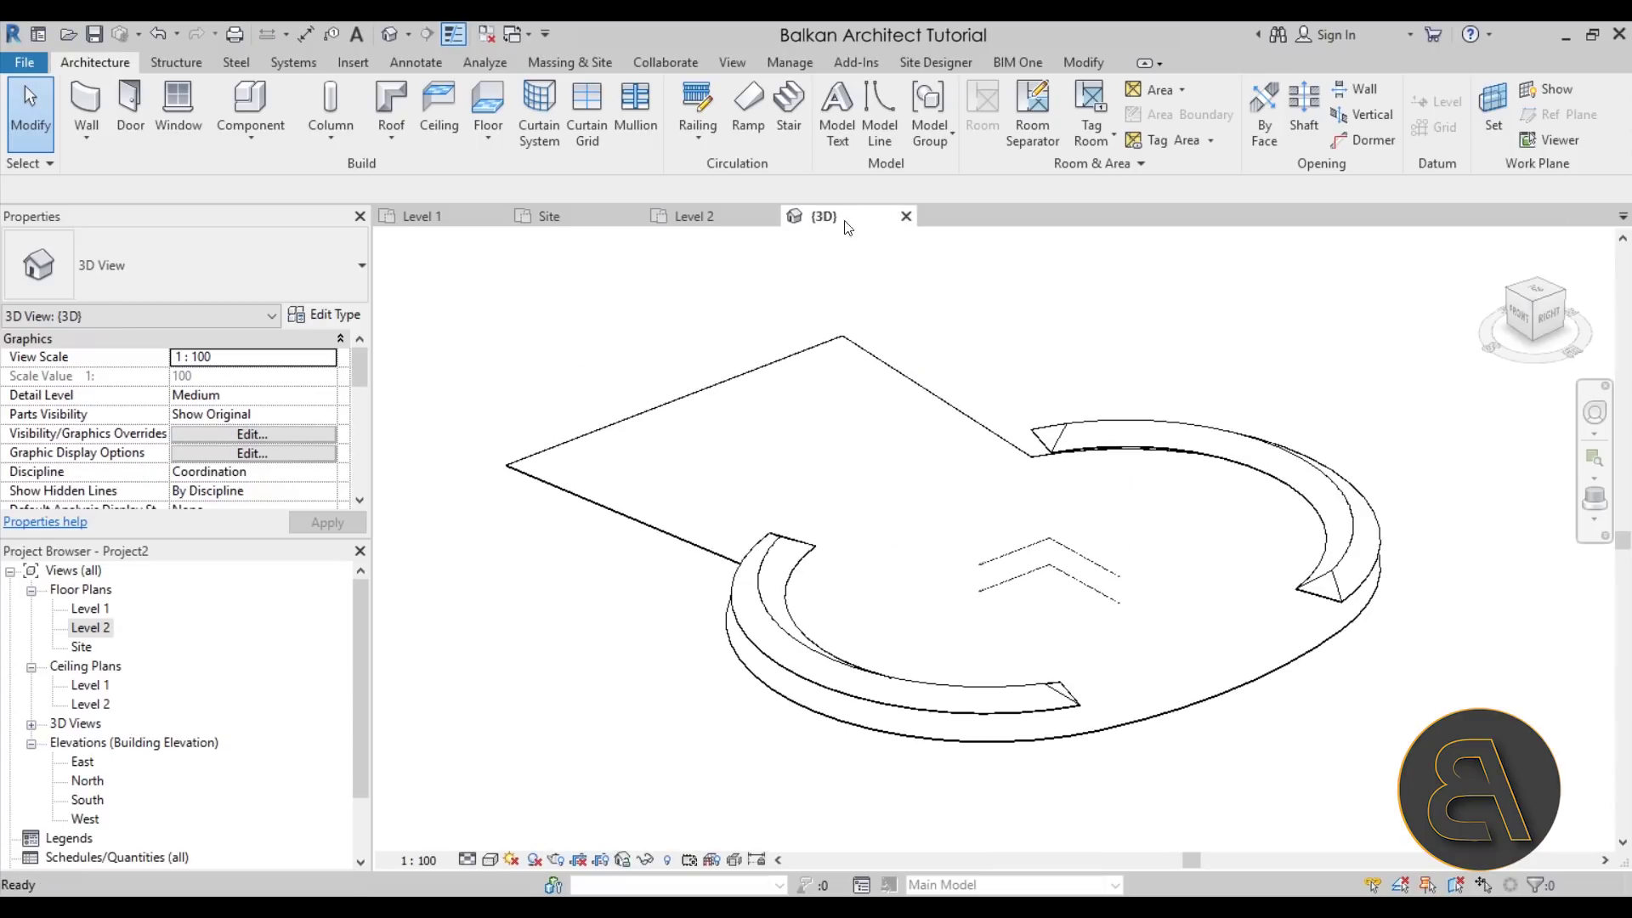
{"action": "middle_click_drag", "start_coordinate": [729, 409], "coordinate": [753, 468], "text": "shift"}
{"action": "middle_click_drag", "start_coordinate": [730, 359], "coordinate": [672, 432], "text": "shift"}
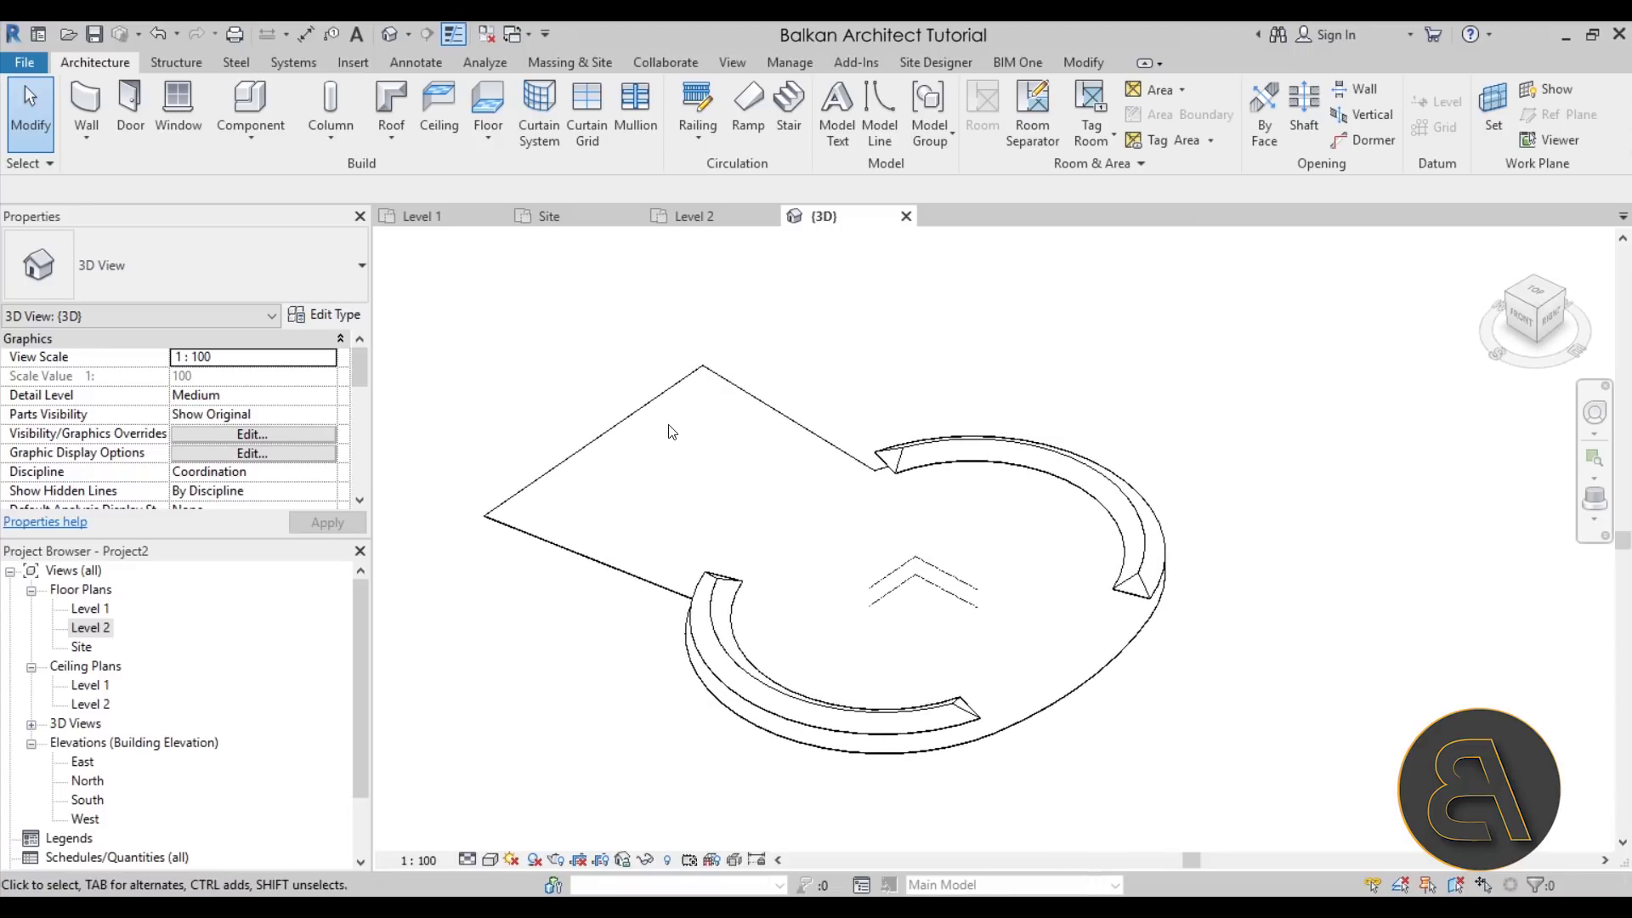
Step: Create a decal type with the default name New Decal and use the Map JPG image as its source
{"action": "left_click", "coordinate": [790, 62]}
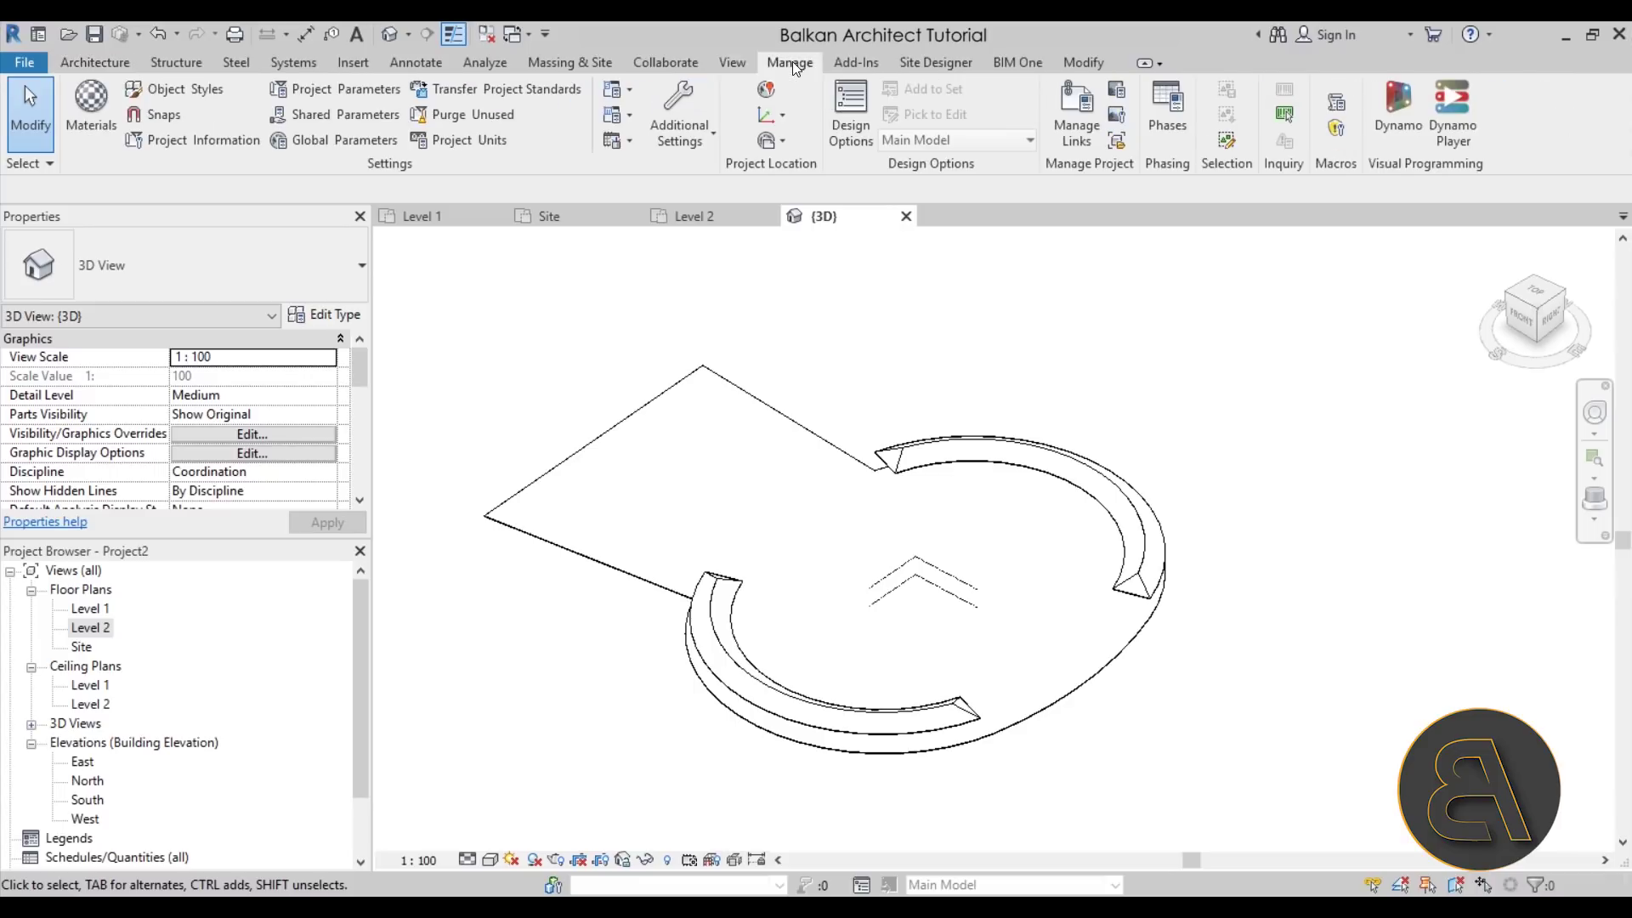
{"action": "left_click", "coordinate": [351, 63]}
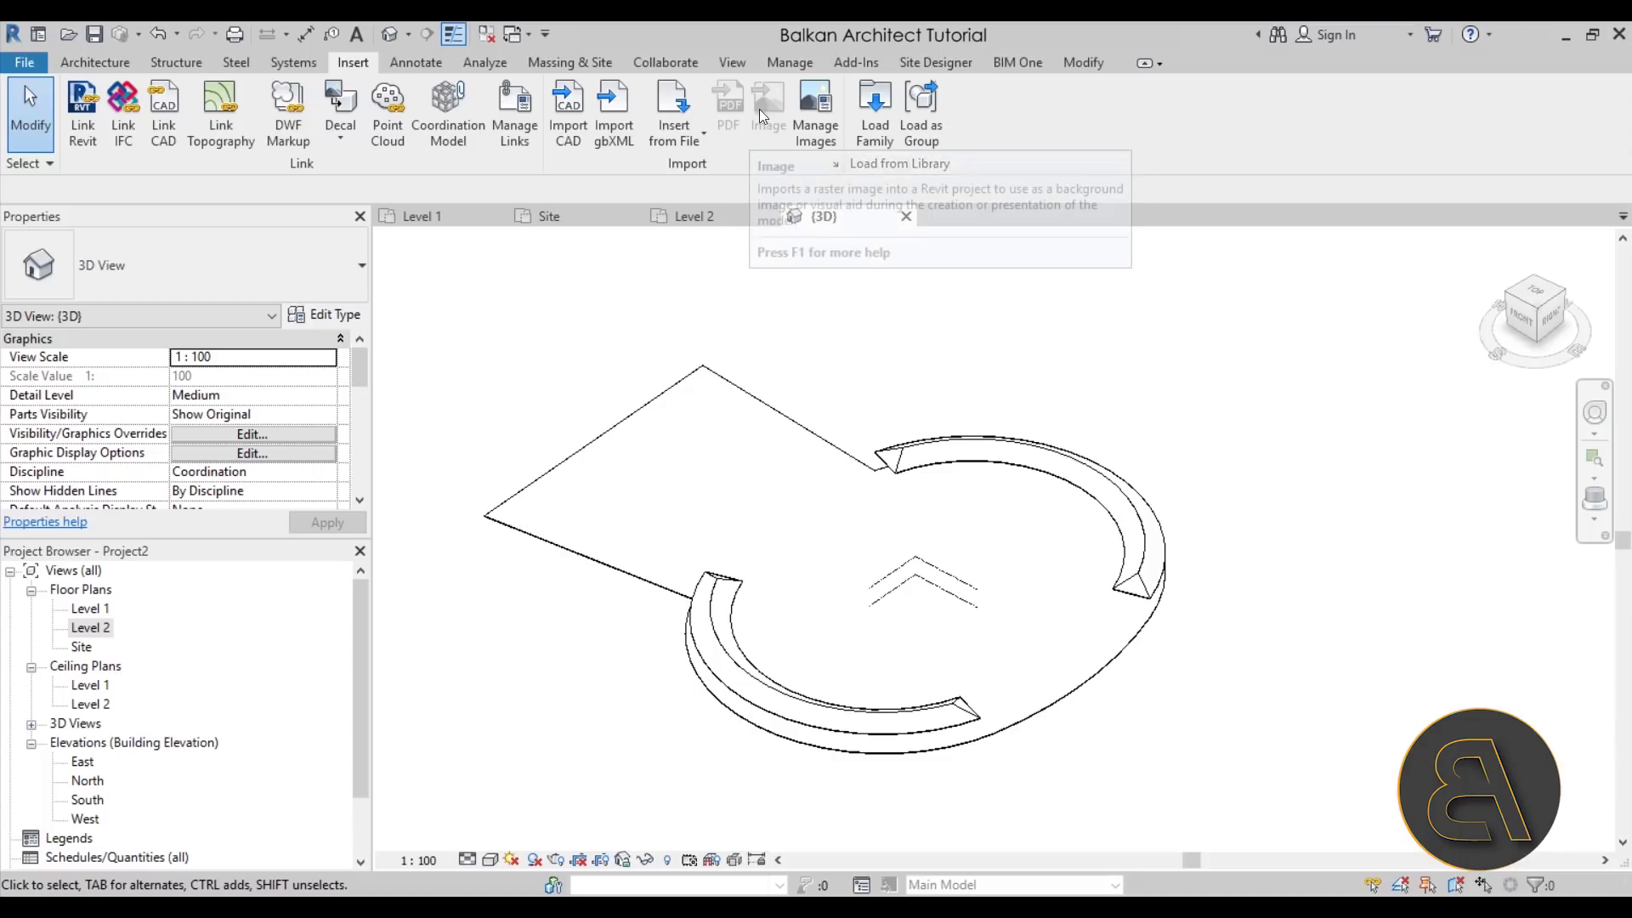
{"action": "left_click", "coordinate": [336, 146]}
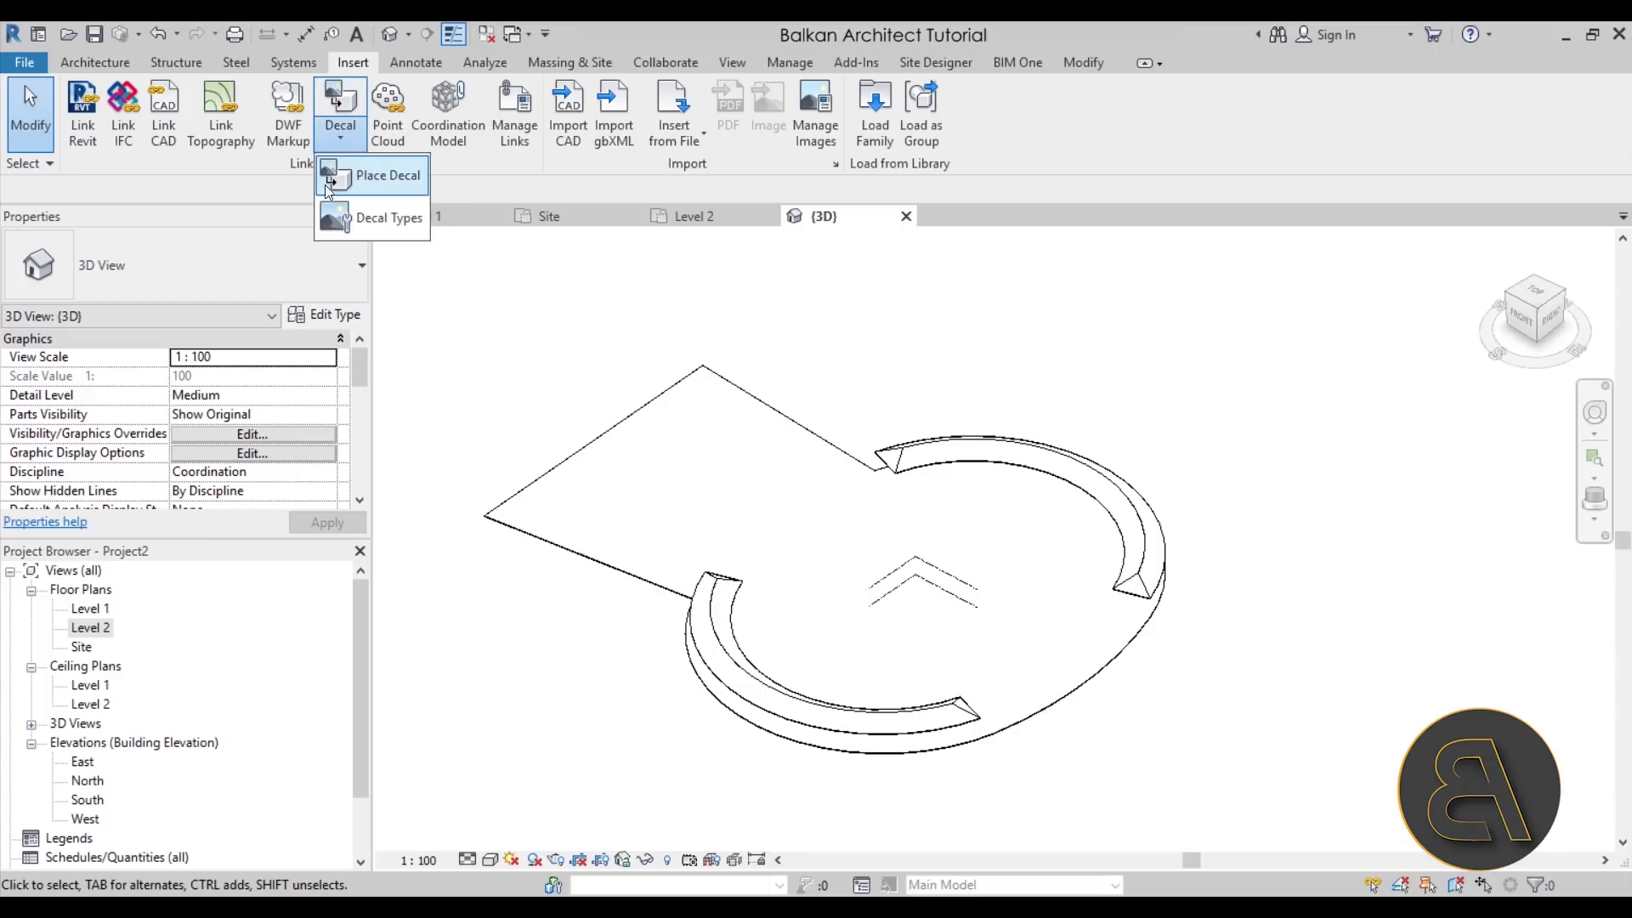
{"action": "left_click", "coordinate": [378, 217]}
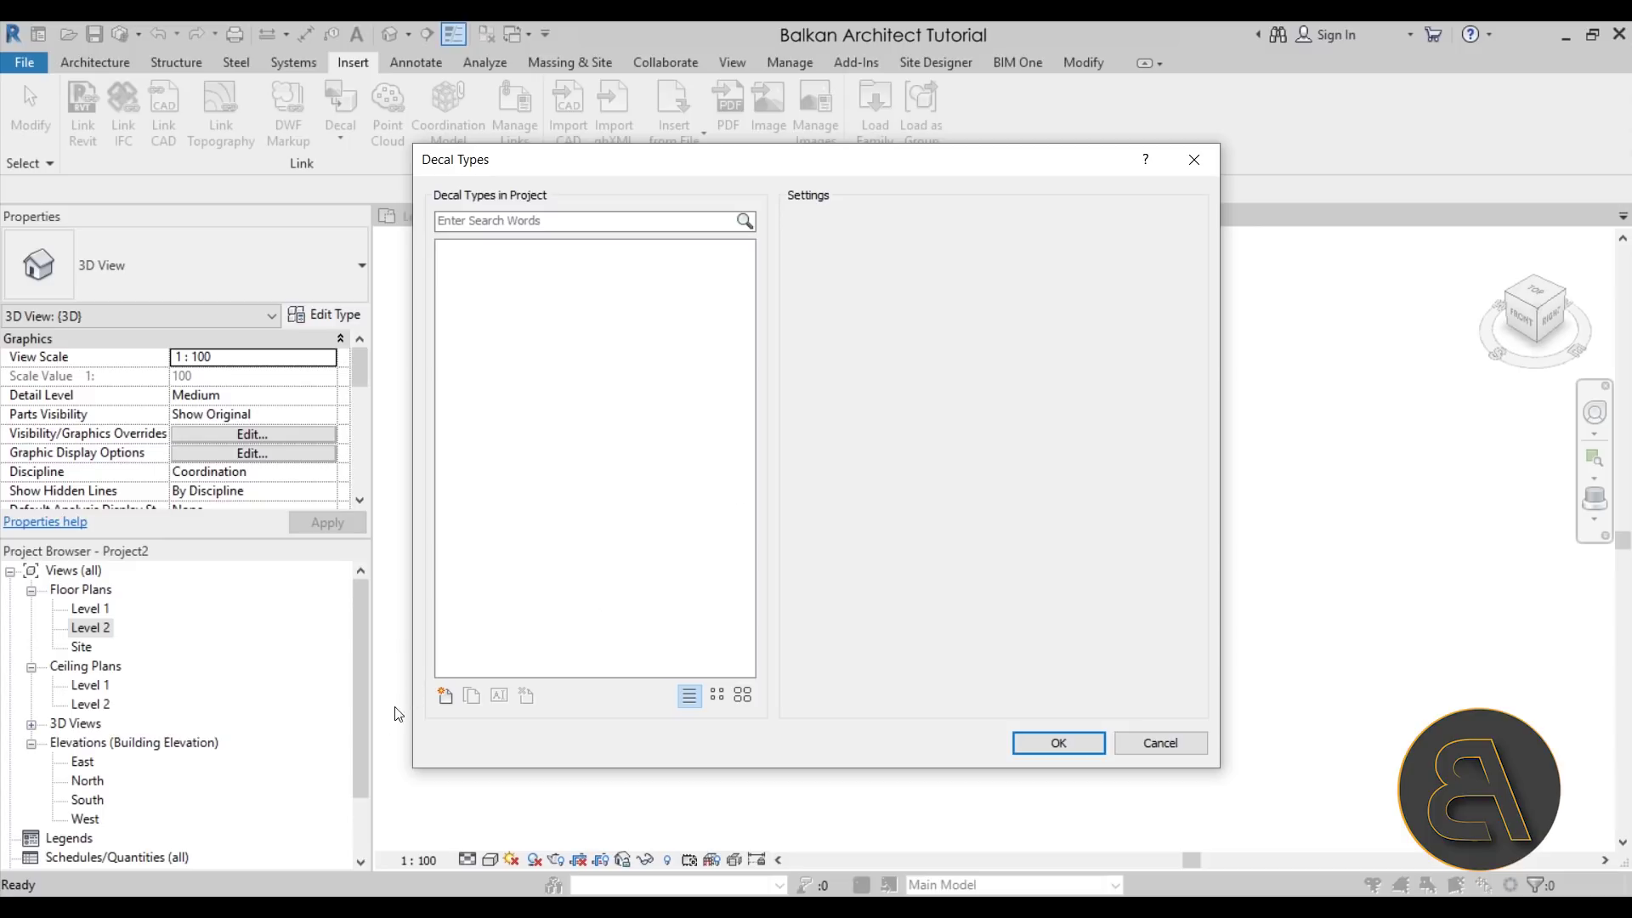
{"action": "left_click", "coordinate": [445, 696]}
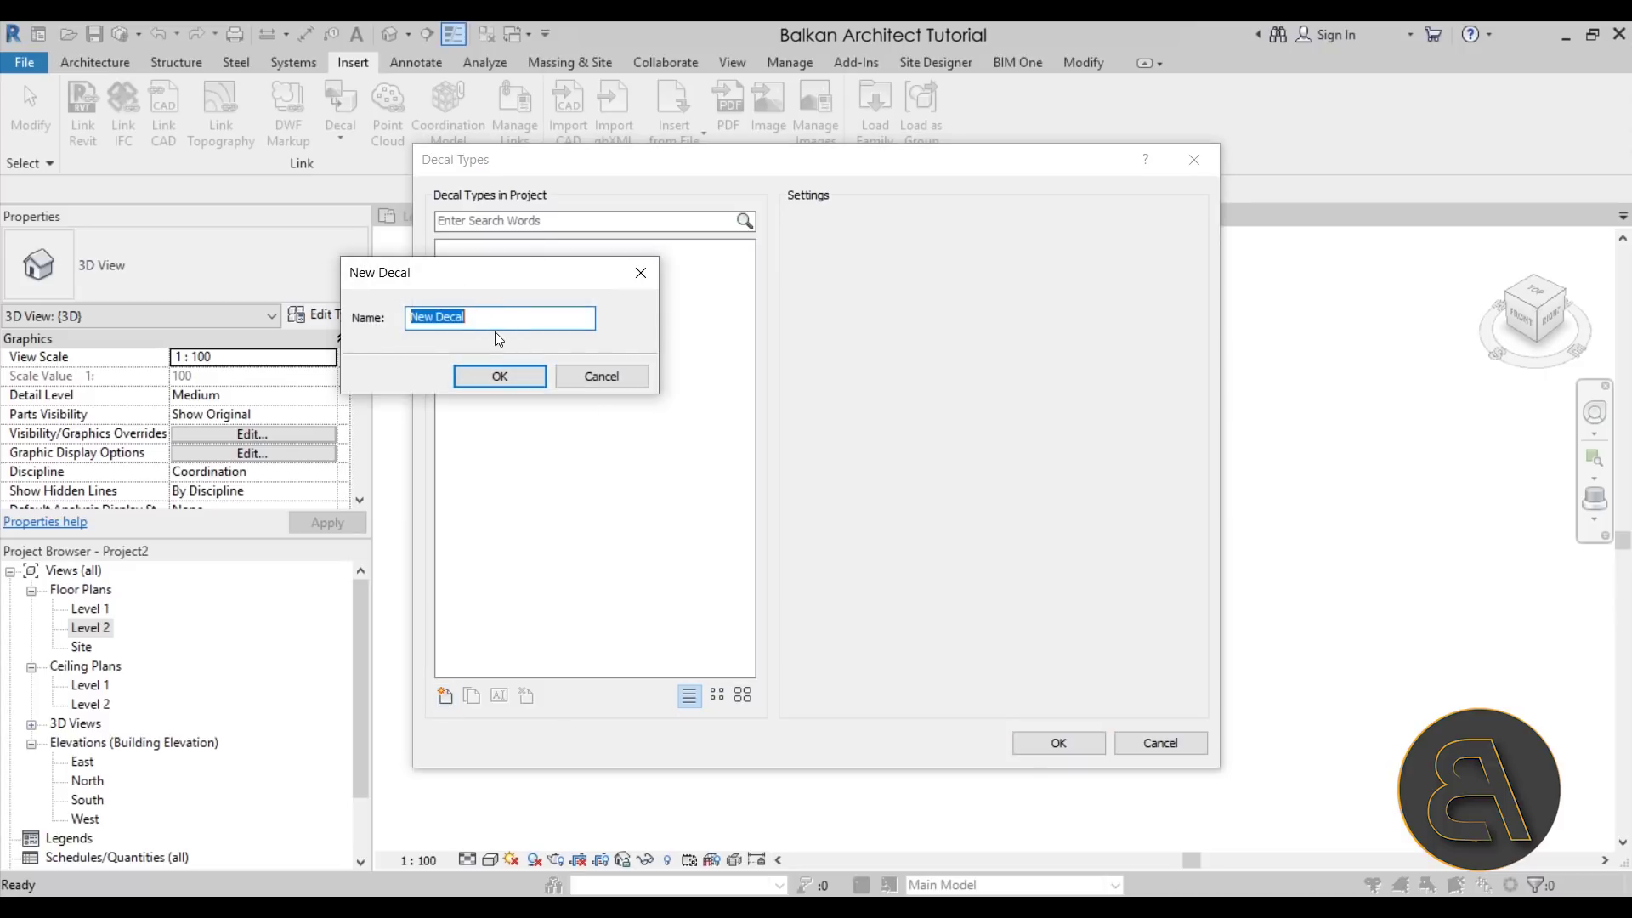
{"action": "left_click", "coordinate": [501, 372]}
{"action": "left_click", "coordinate": [998, 220]}
{"action": "left_click", "coordinate": [1186, 222]}
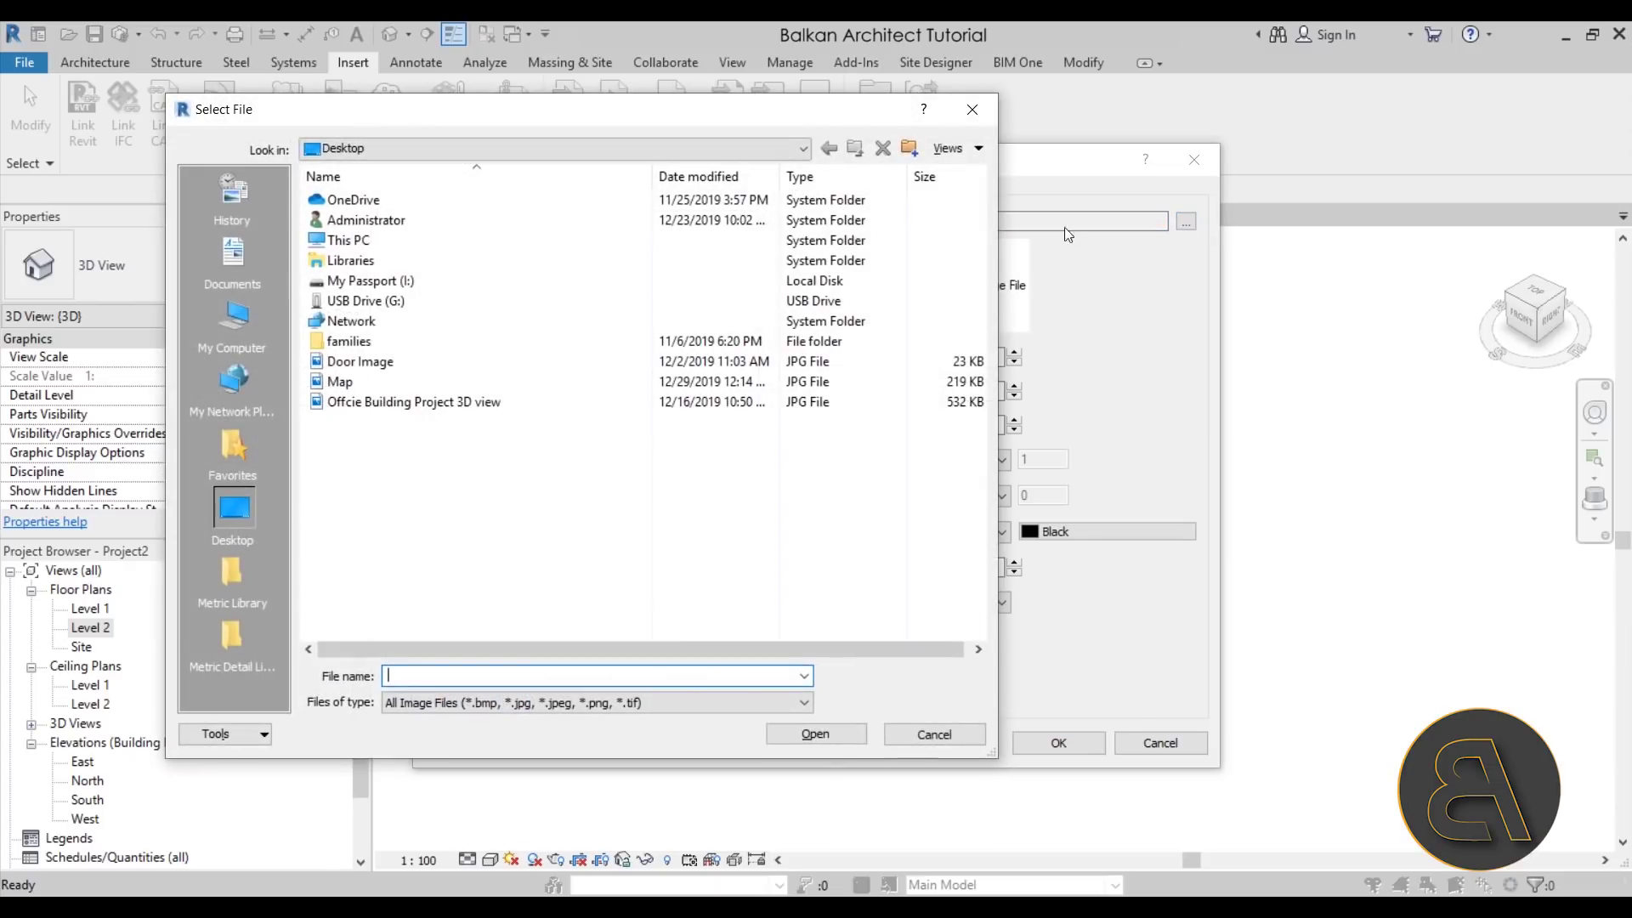
{"action": "left_click", "coordinate": [366, 381]}
{"action": "left_click", "coordinate": [818, 733]}
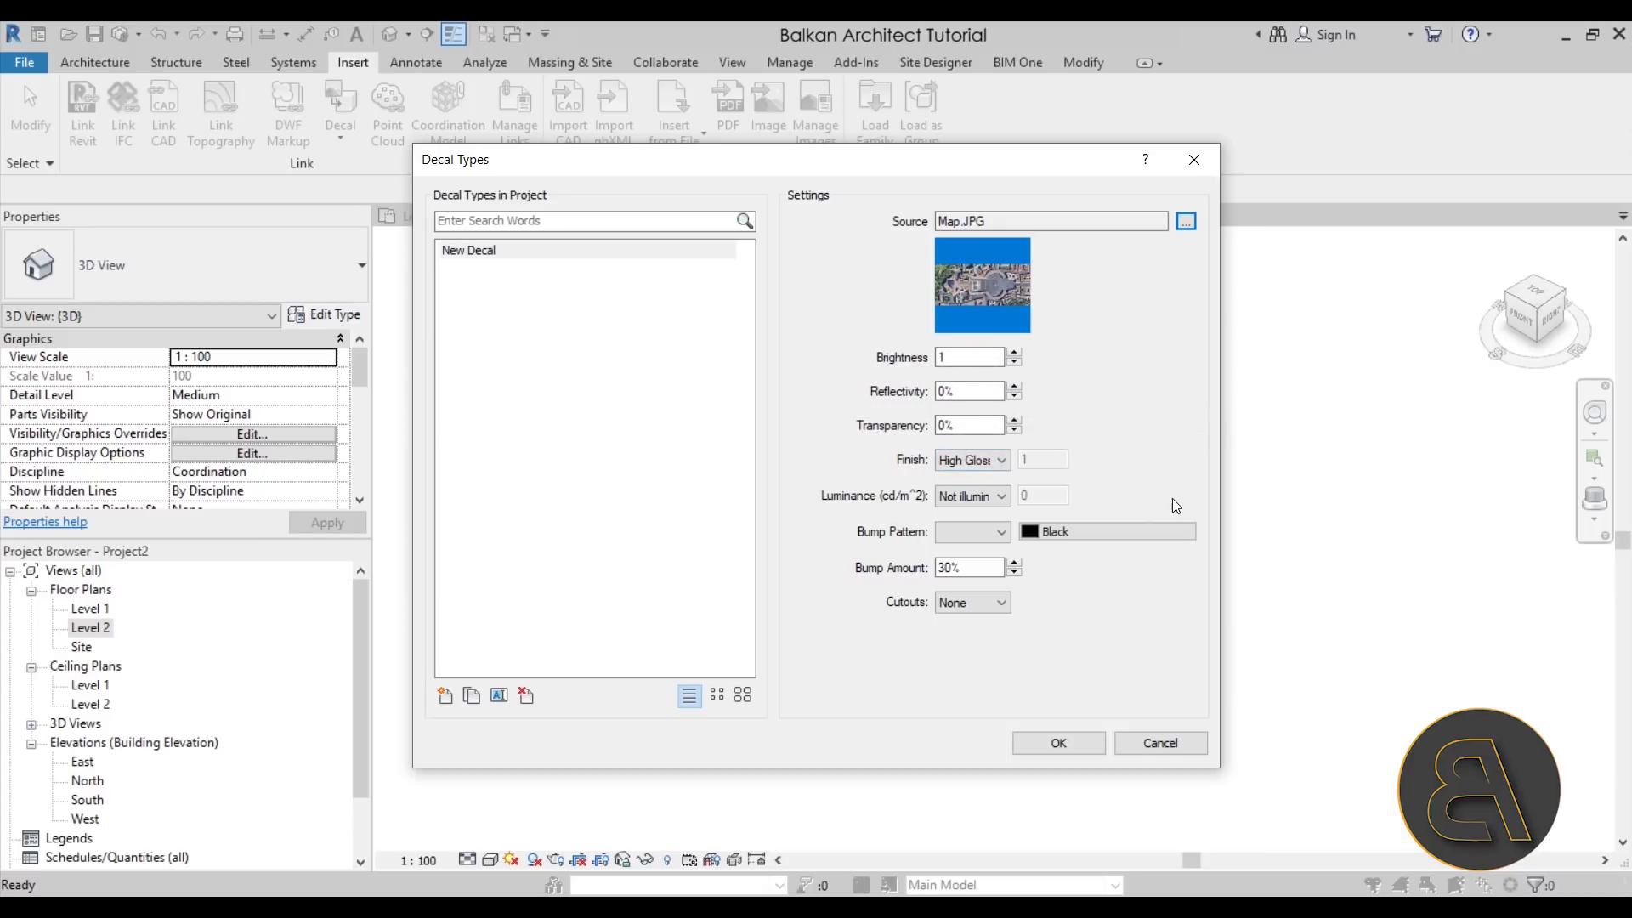
Step: Set the decal type's finish to Matte, luminance to Not illuminated and bump pattern to None, and accept the settings
{"action": "left_click", "coordinate": [992, 463]}
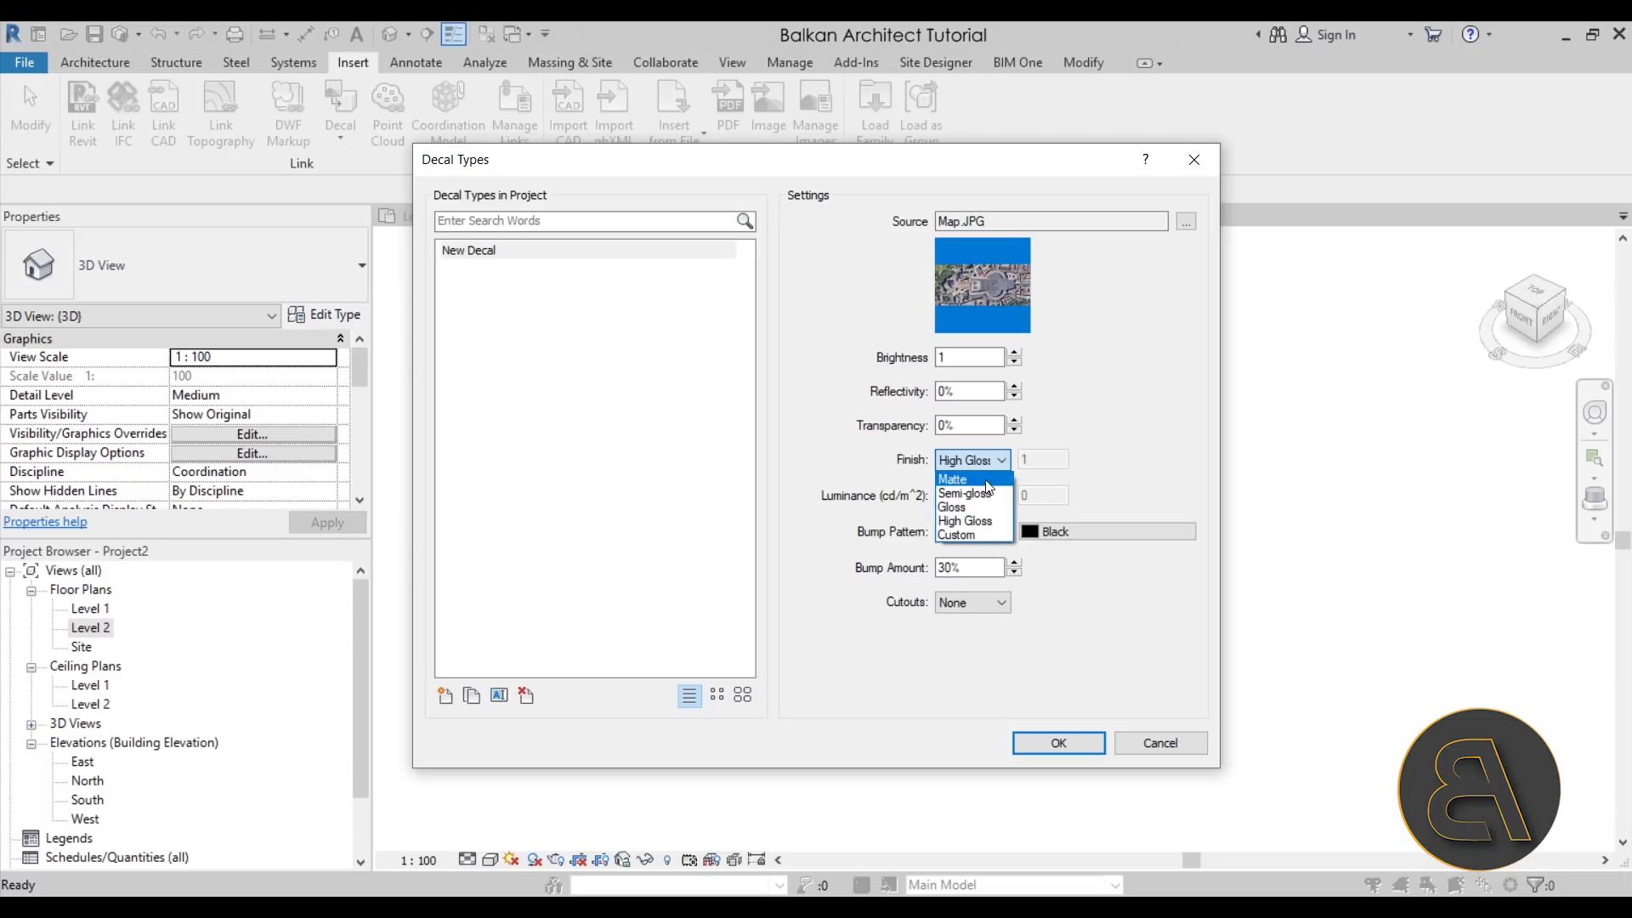
{"action": "left_click", "coordinate": [989, 480]}
{"action": "left_click", "coordinate": [996, 496]}
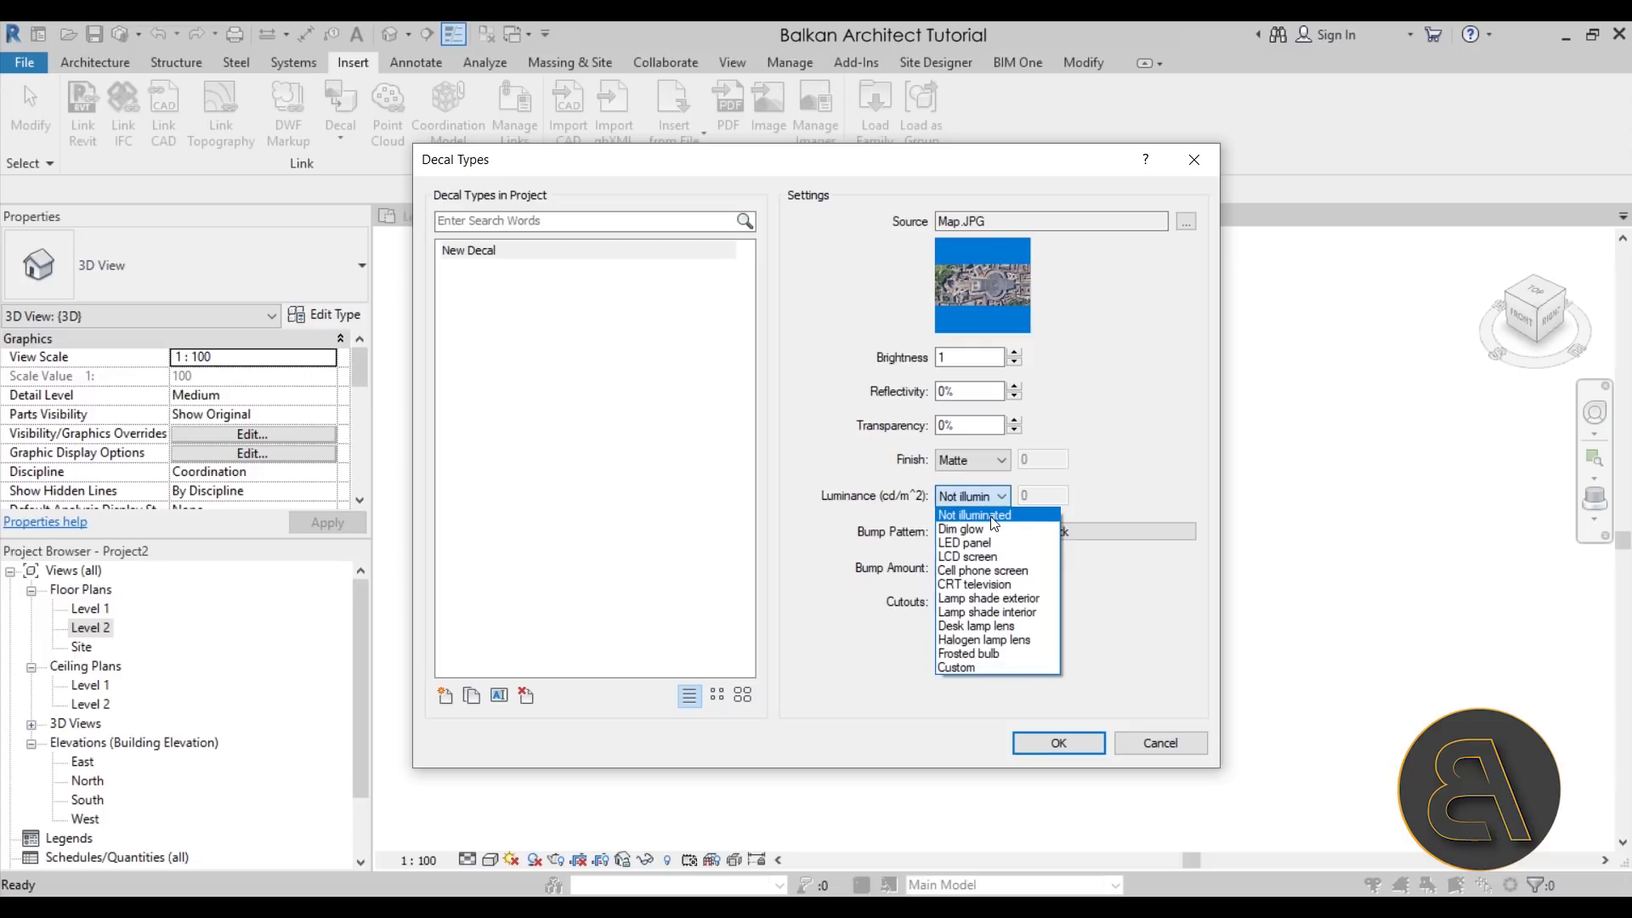
{"action": "left_click", "coordinate": [991, 517]}
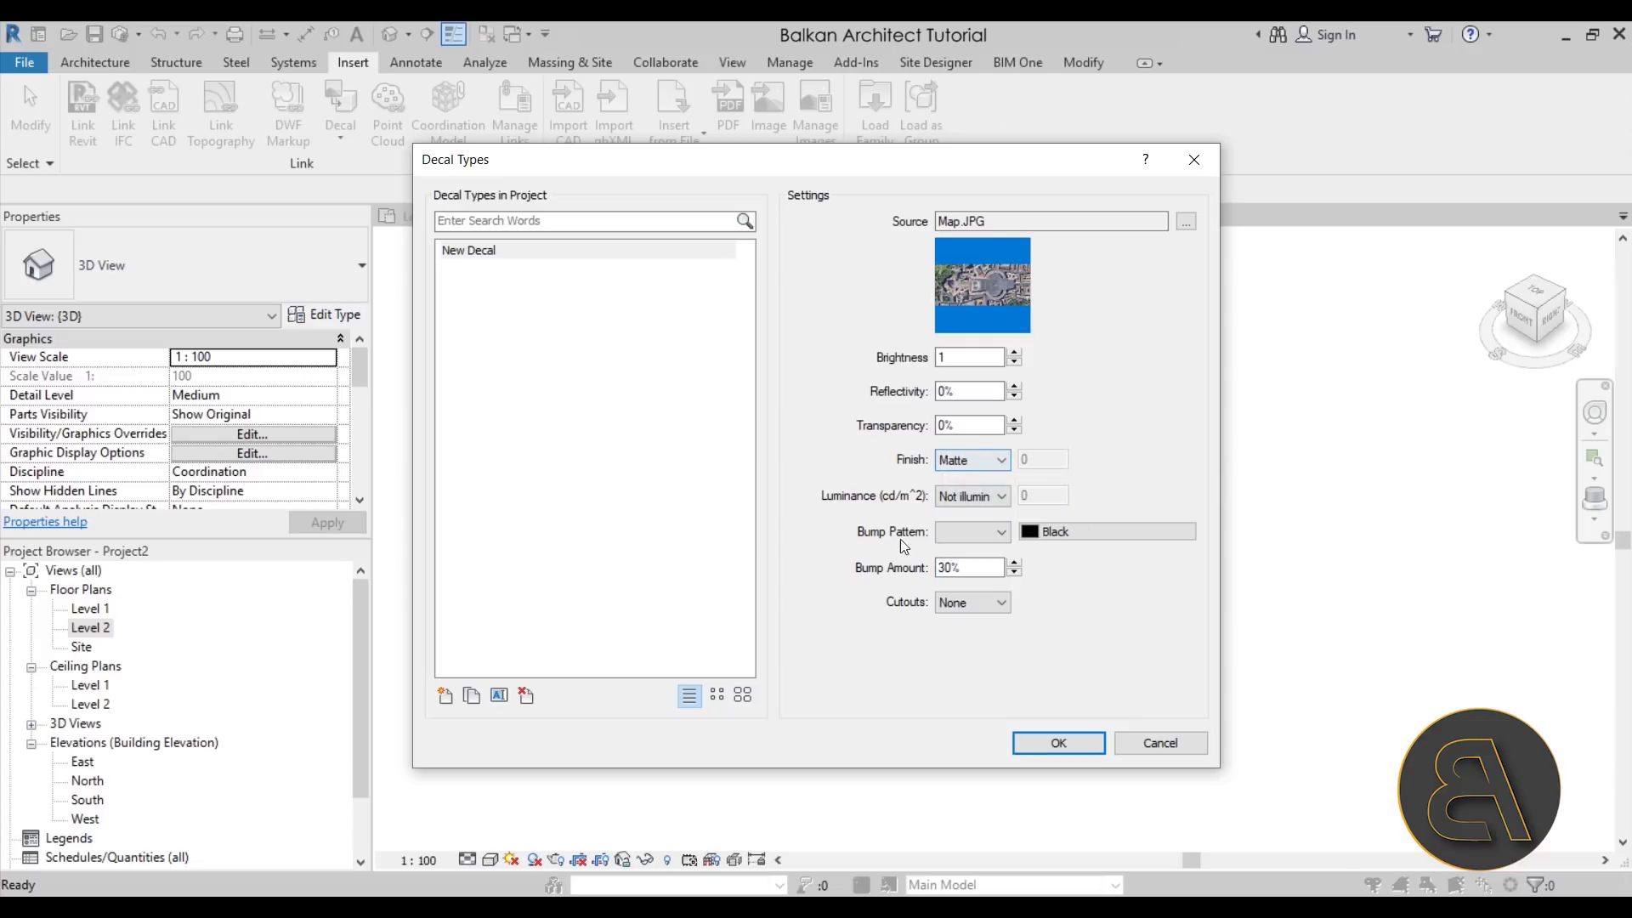
{"action": "left_click", "coordinate": [1003, 537]}
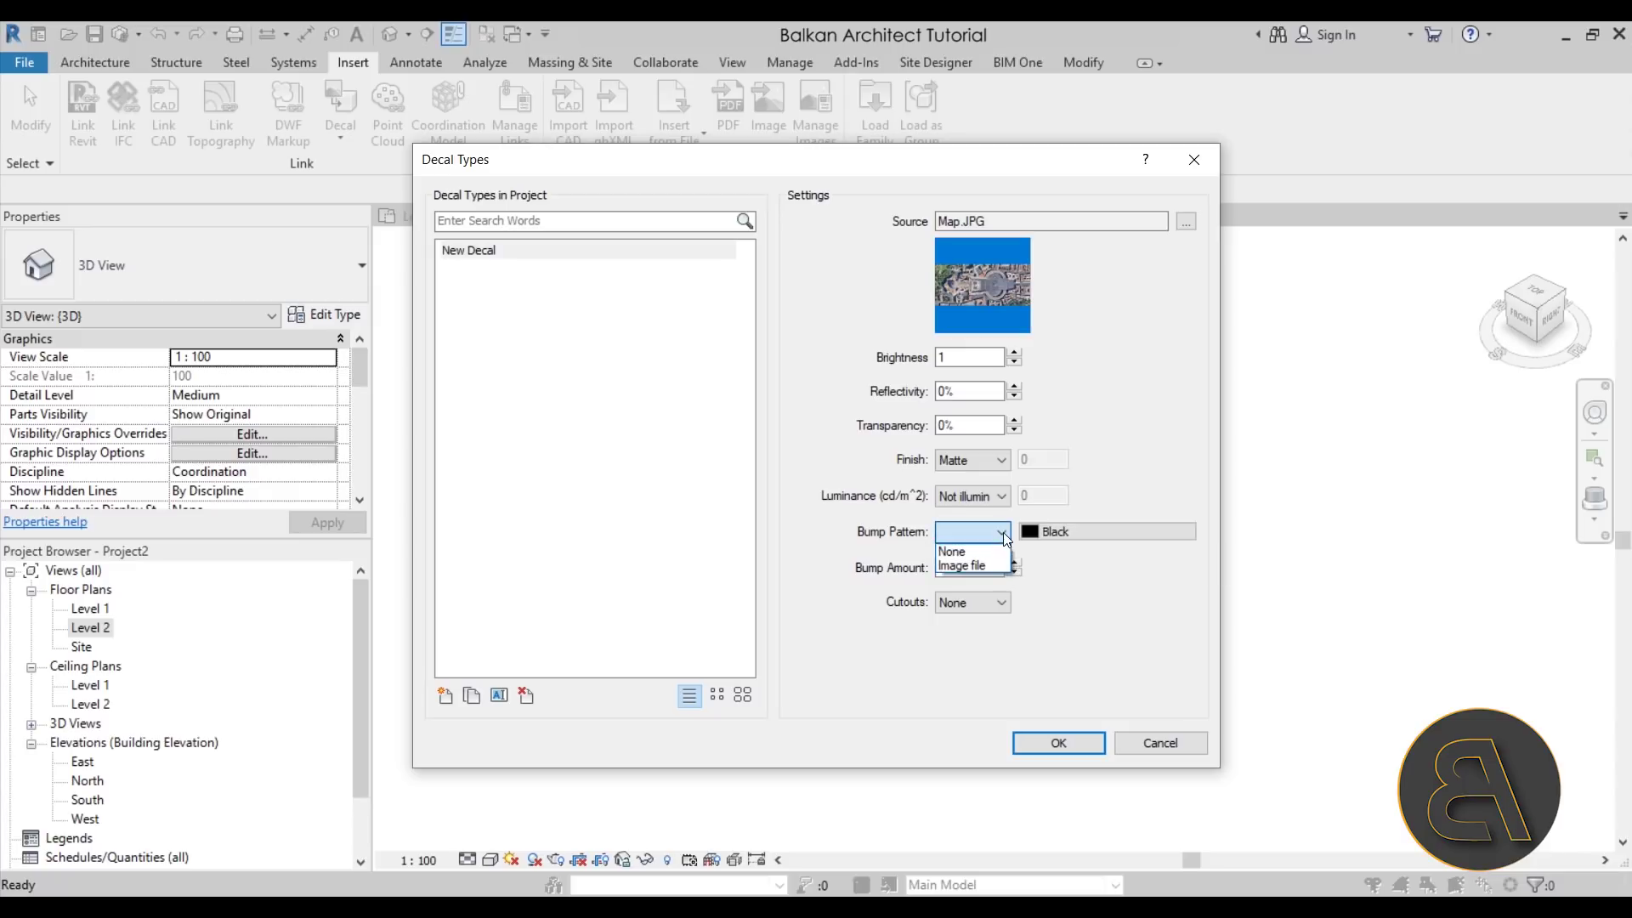
{"action": "left_click", "coordinate": [983, 568]}
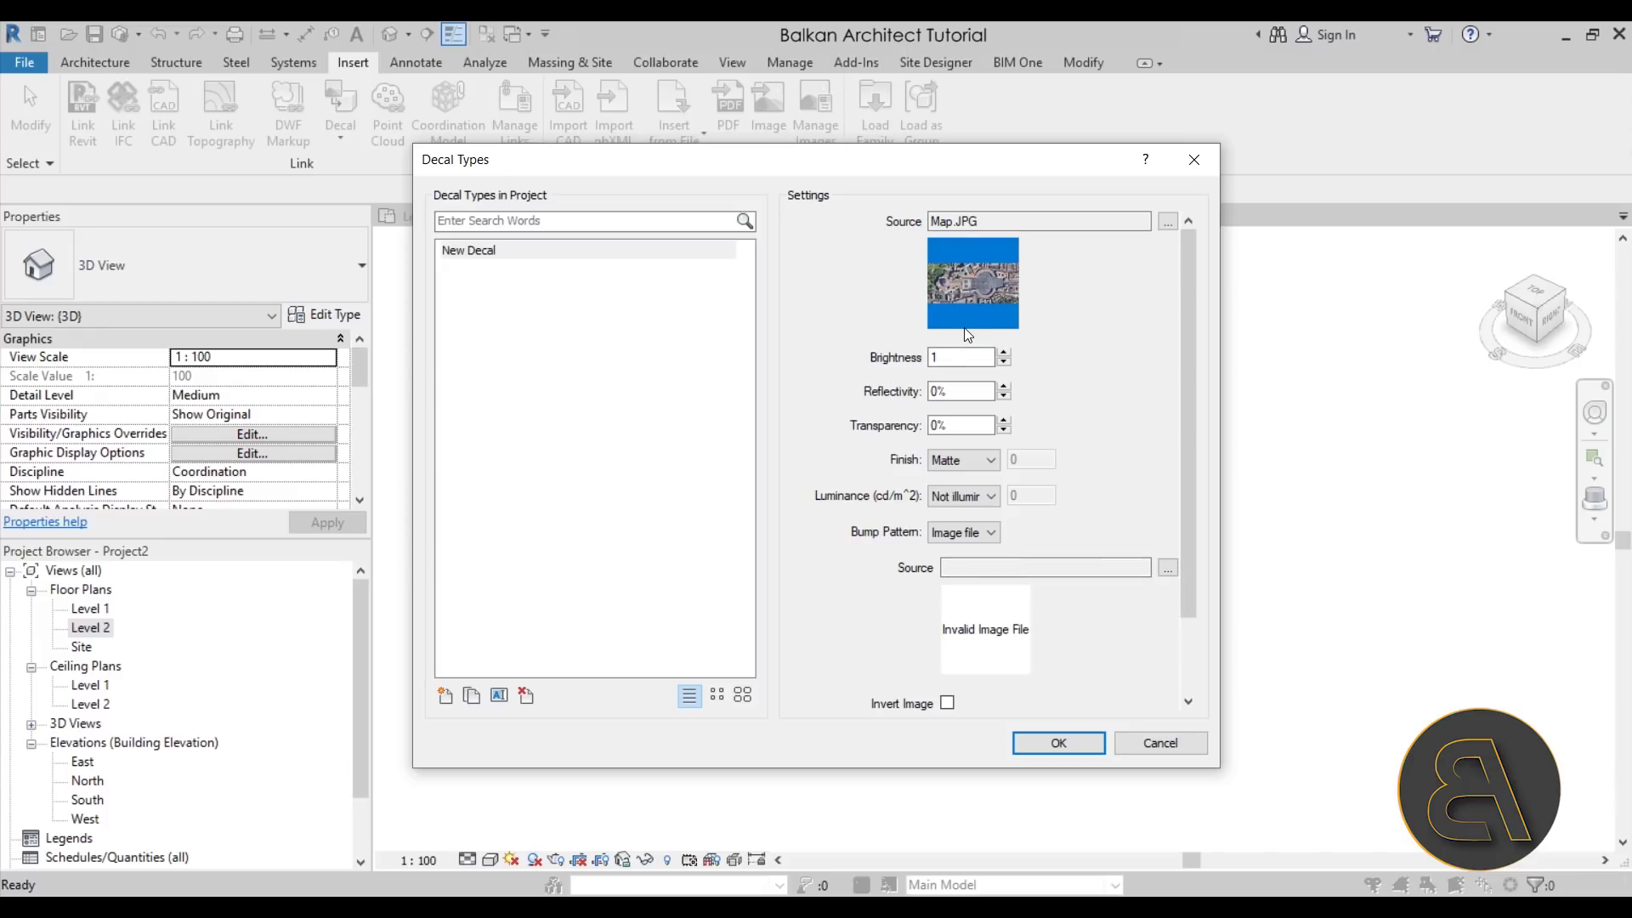
{"action": "left_click", "coordinate": [988, 533]}
{"action": "left_click", "coordinate": [968, 550]}
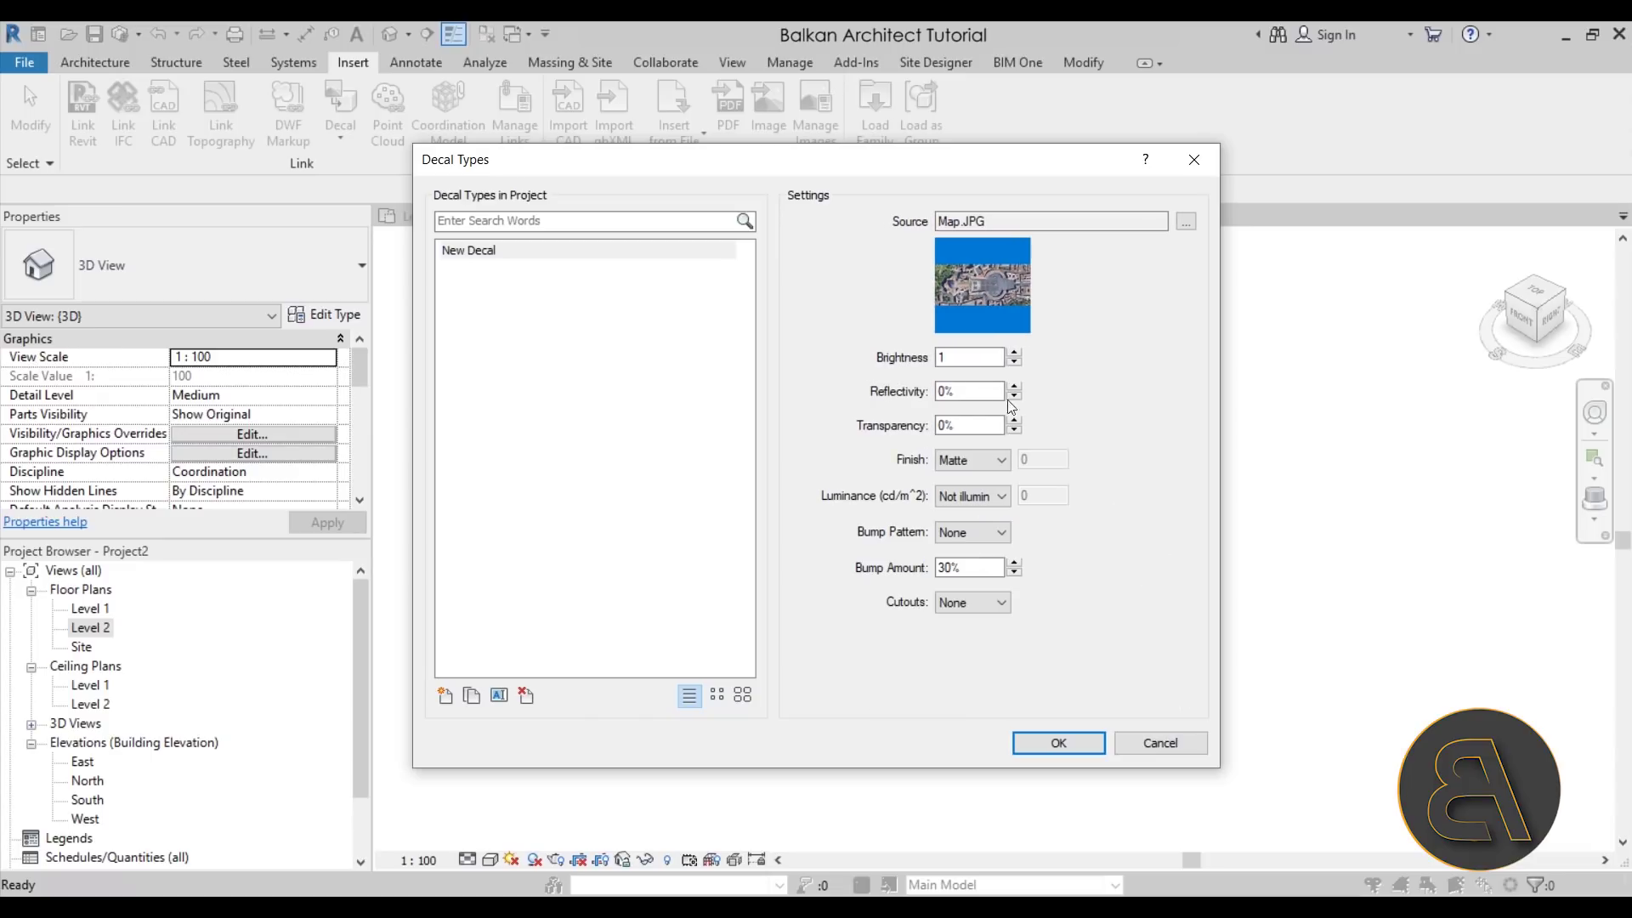
{"action": "left_click", "coordinate": [999, 604]}
{"action": "left_click", "coordinate": [993, 600]}
{"action": "left_click", "coordinate": [1057, 745]}
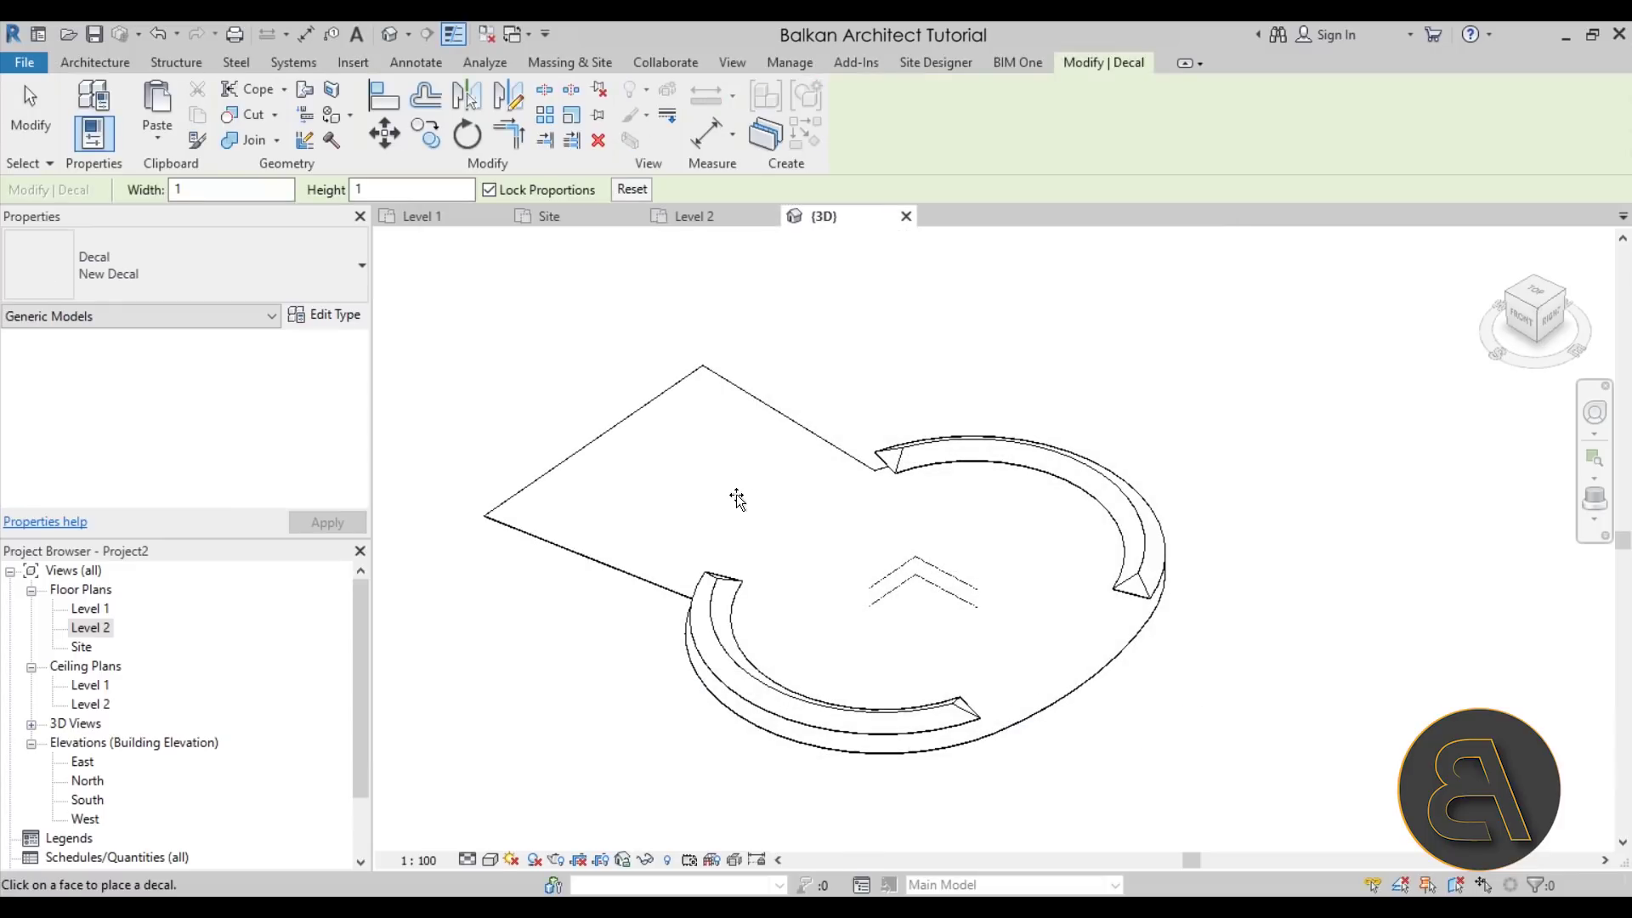
Step: Place the New Decal on the trapezoidal part of the square's floor and select it
{"action": "scroll", "coordinate": [667, 463], "scroll_direction": "up", "scroll_amount": 6}
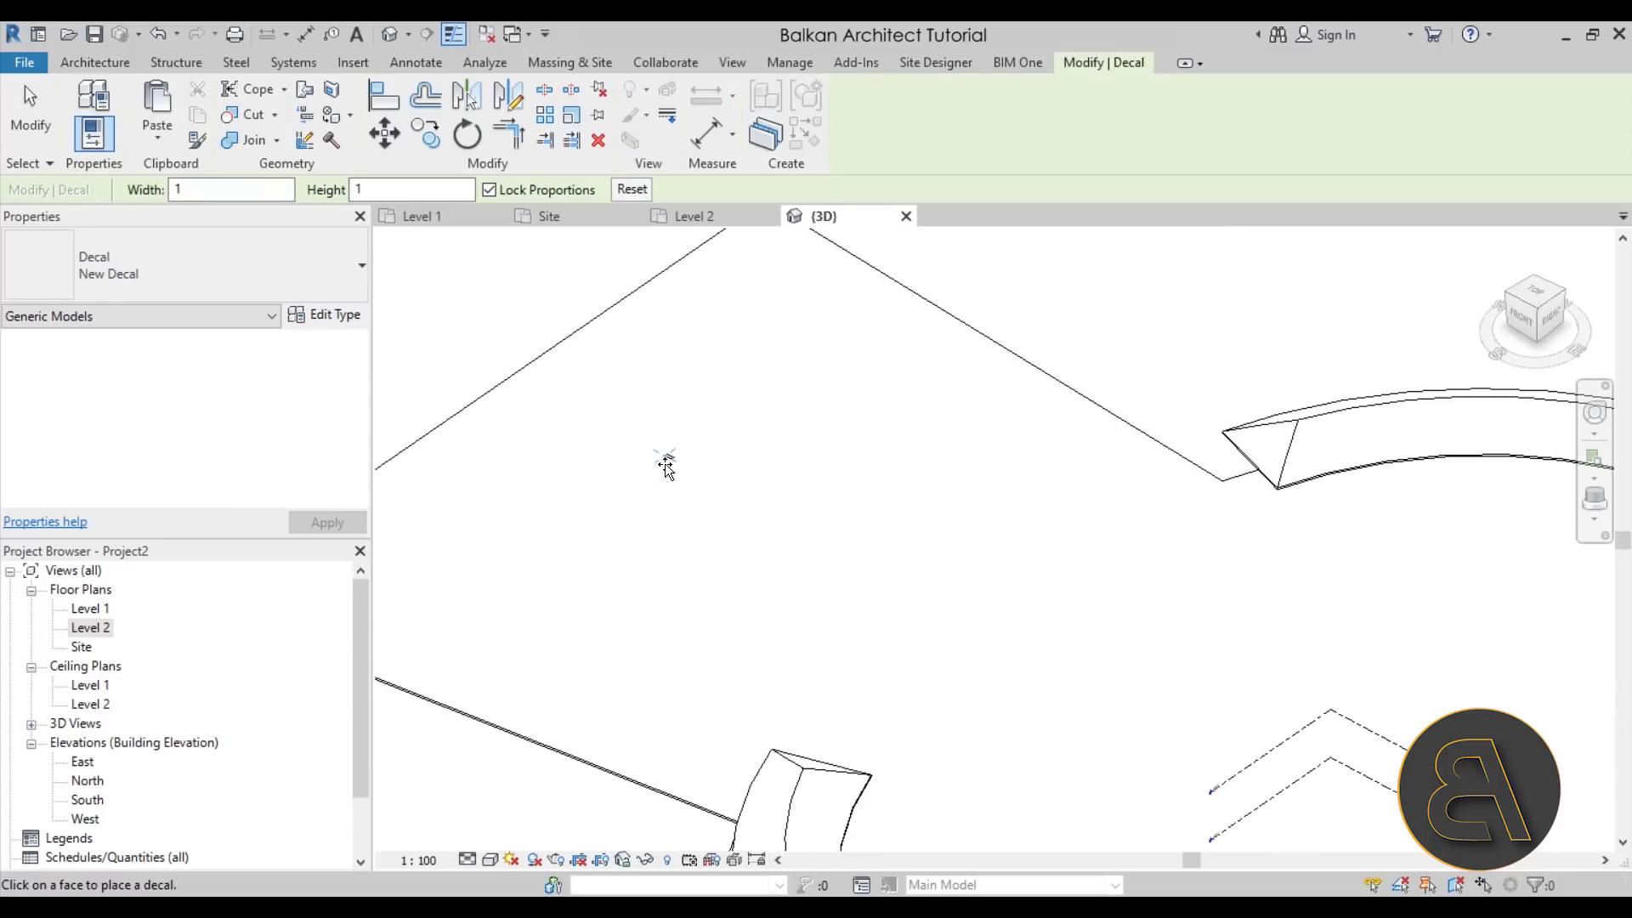
{"action": "left_click", "coordinate": [673, 461]}
{"action": "key", "text": "Escape"}
{"action": "left_click", "coordinate": [706, 398]}
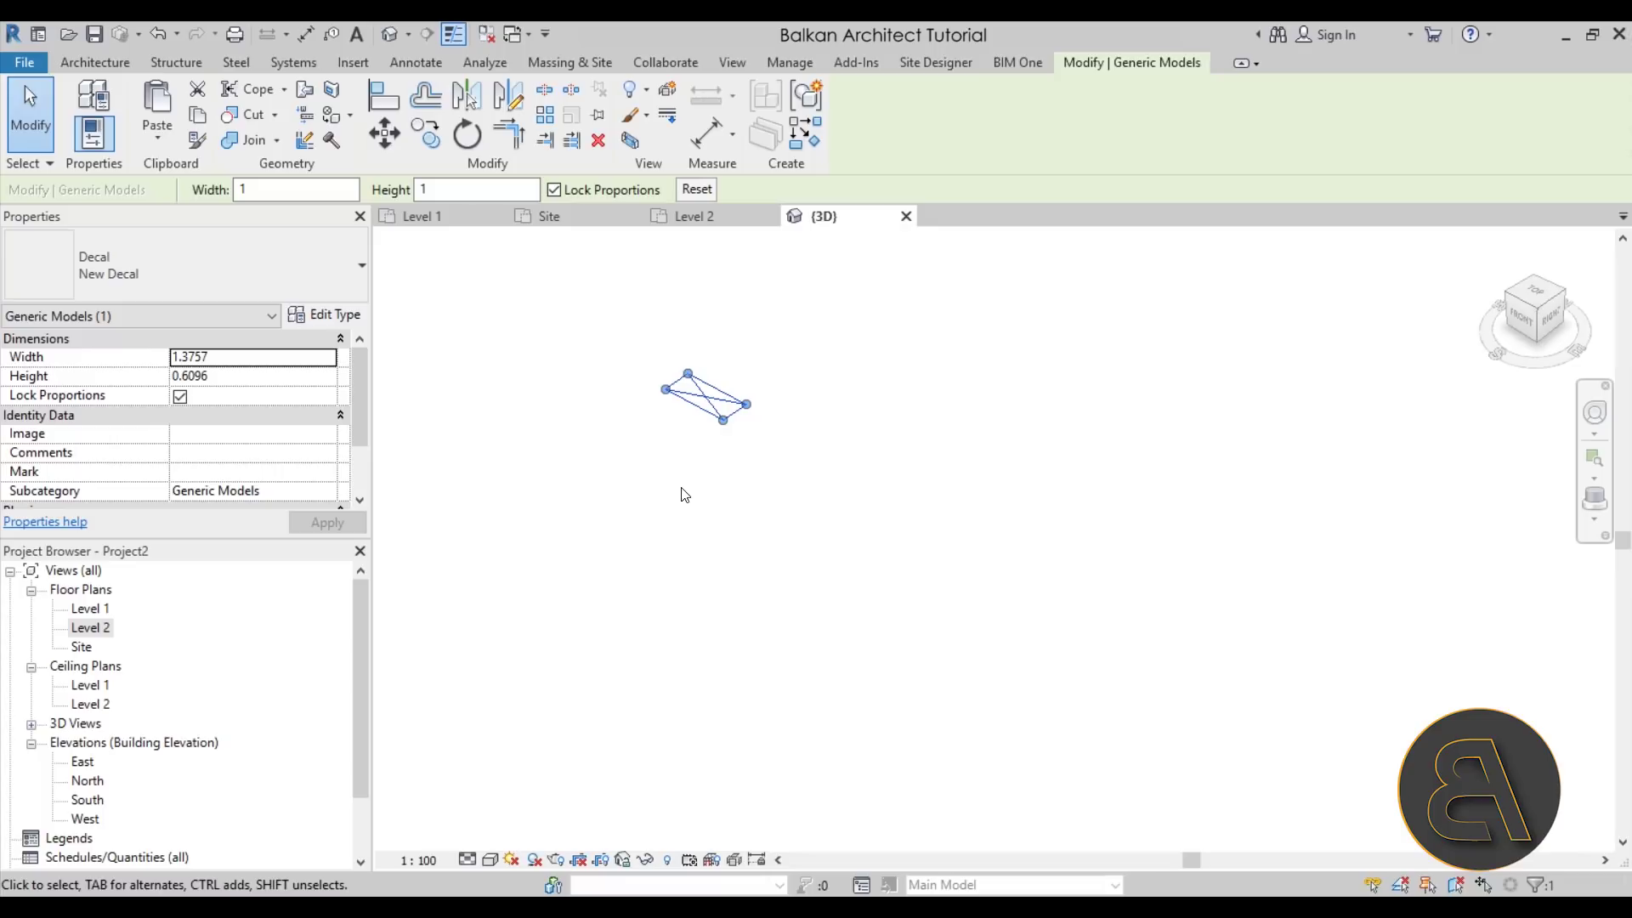
Step: Enlarge the decal by its corners to about 319 by 141 with locked proportions, and deselect it
{"action": "left_click_drag", "start_coordinate": [728, 425], "coordinate": [795, 650]}
{"action": "scroll", "coordinate": [765, 392], "scroll_direction": "down", "scroll_amount": 4}
{"action": "scroll", "coordinate": [794, 395], "scroll_direction": "down", "scroll_amount": 5}
{"action": "middle_click_drag", "start_coordinate": [799, 408], "coordinate": [832, 464], "text": "shift"}
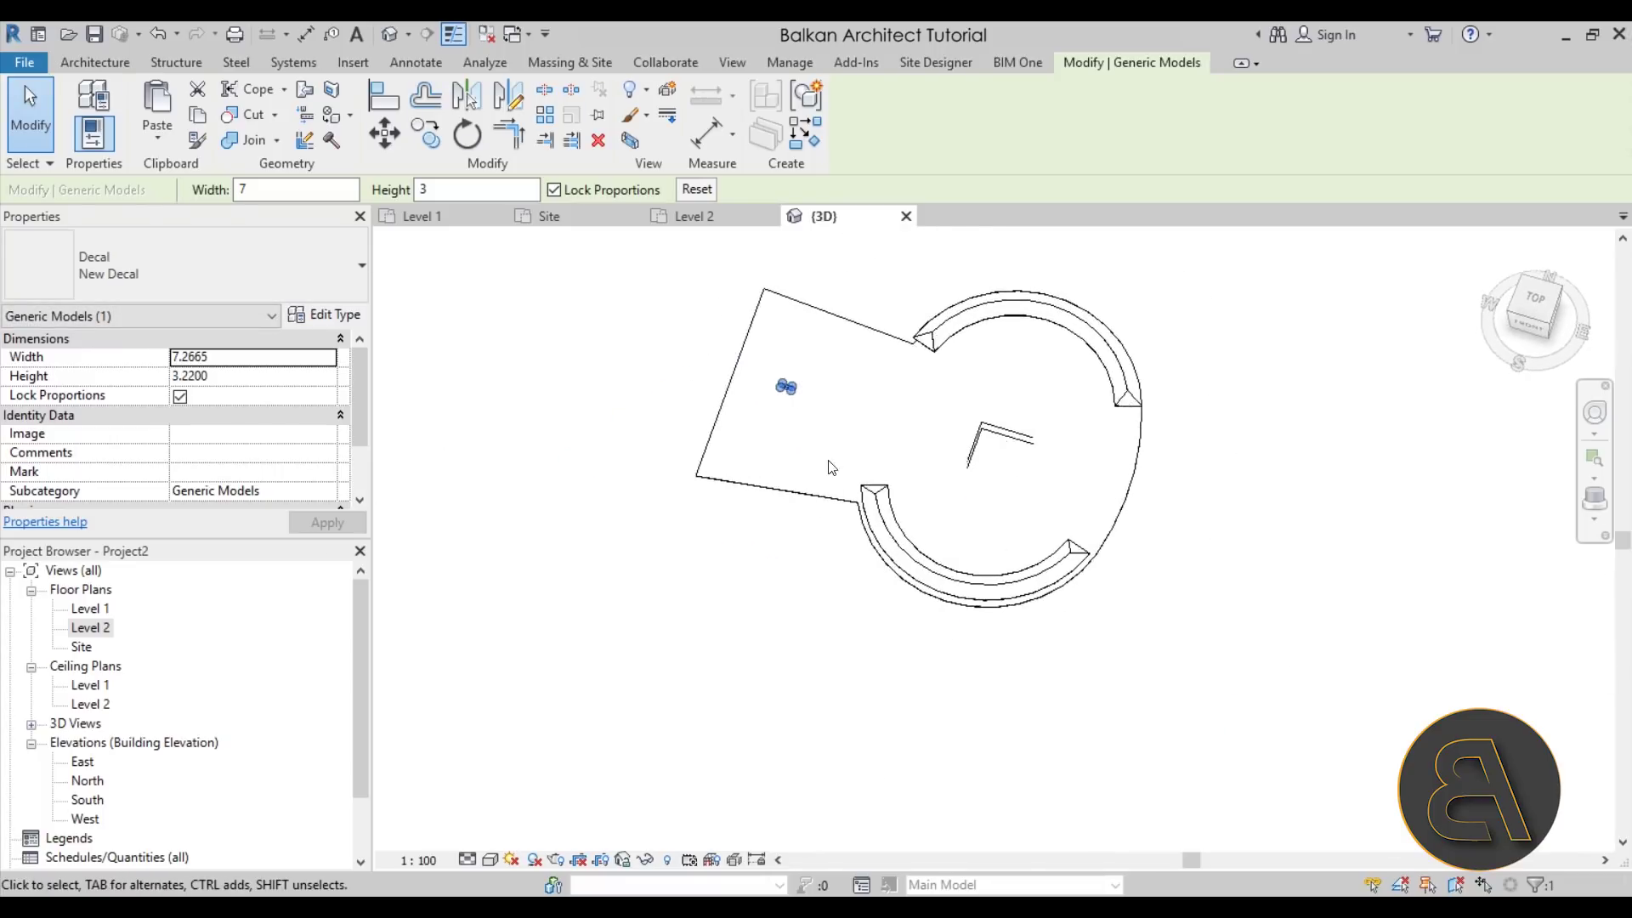
{"action": "scroll", "coordinate": [831, 463], "scroll_direction": "up", "scroll_amount": 4}
{"action": "left_click_drag", "start_coordinate": [839, 456], "coordinate": [1176, 776]}
{"action": "scroll", "coordinate": [1020, 594], "scroll_direction": "down", "scroll_amount": 4}
{"action": "middle_click_drag", "start_coordinate": [935, 476], "coordinate": [833, 402], "text": "shift"}
{"action": "left_click_drag", "start_coordinate": [817, 374], "coordinate": [686, 283]}
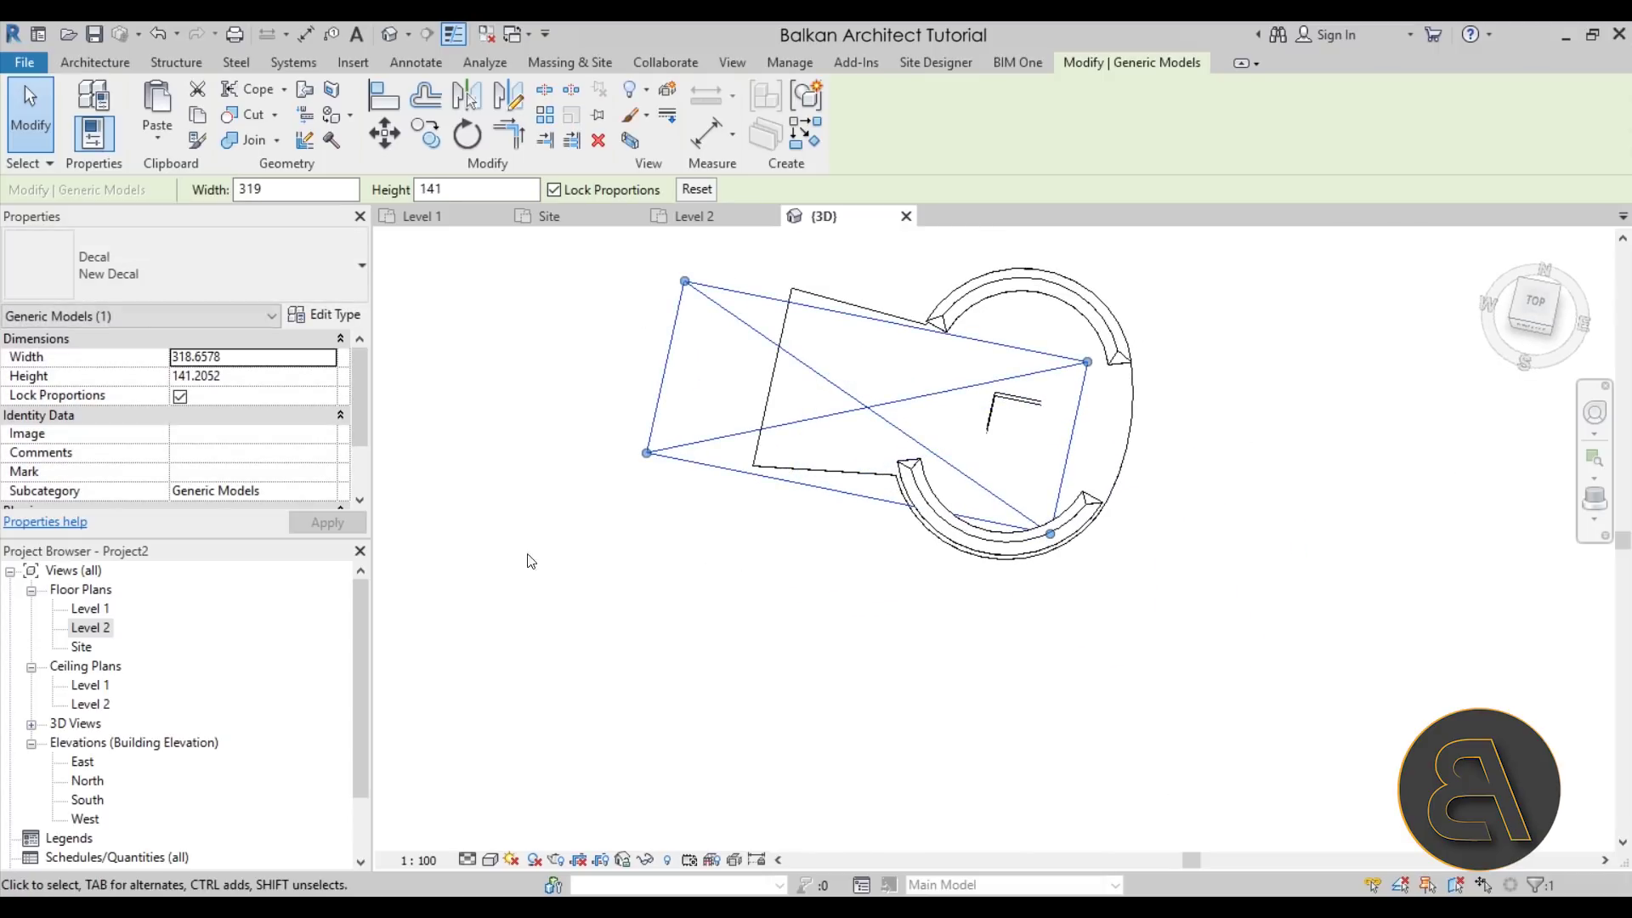
{"action": "left_click", "coordinate": [510, 833]}
Step: Set the 3D view's visual style to Realistic to display the decal image
{"action": "middle_click_drag", "start_coordinate": [728, 753], "coordinate": [684, 599], "text": "shift"}
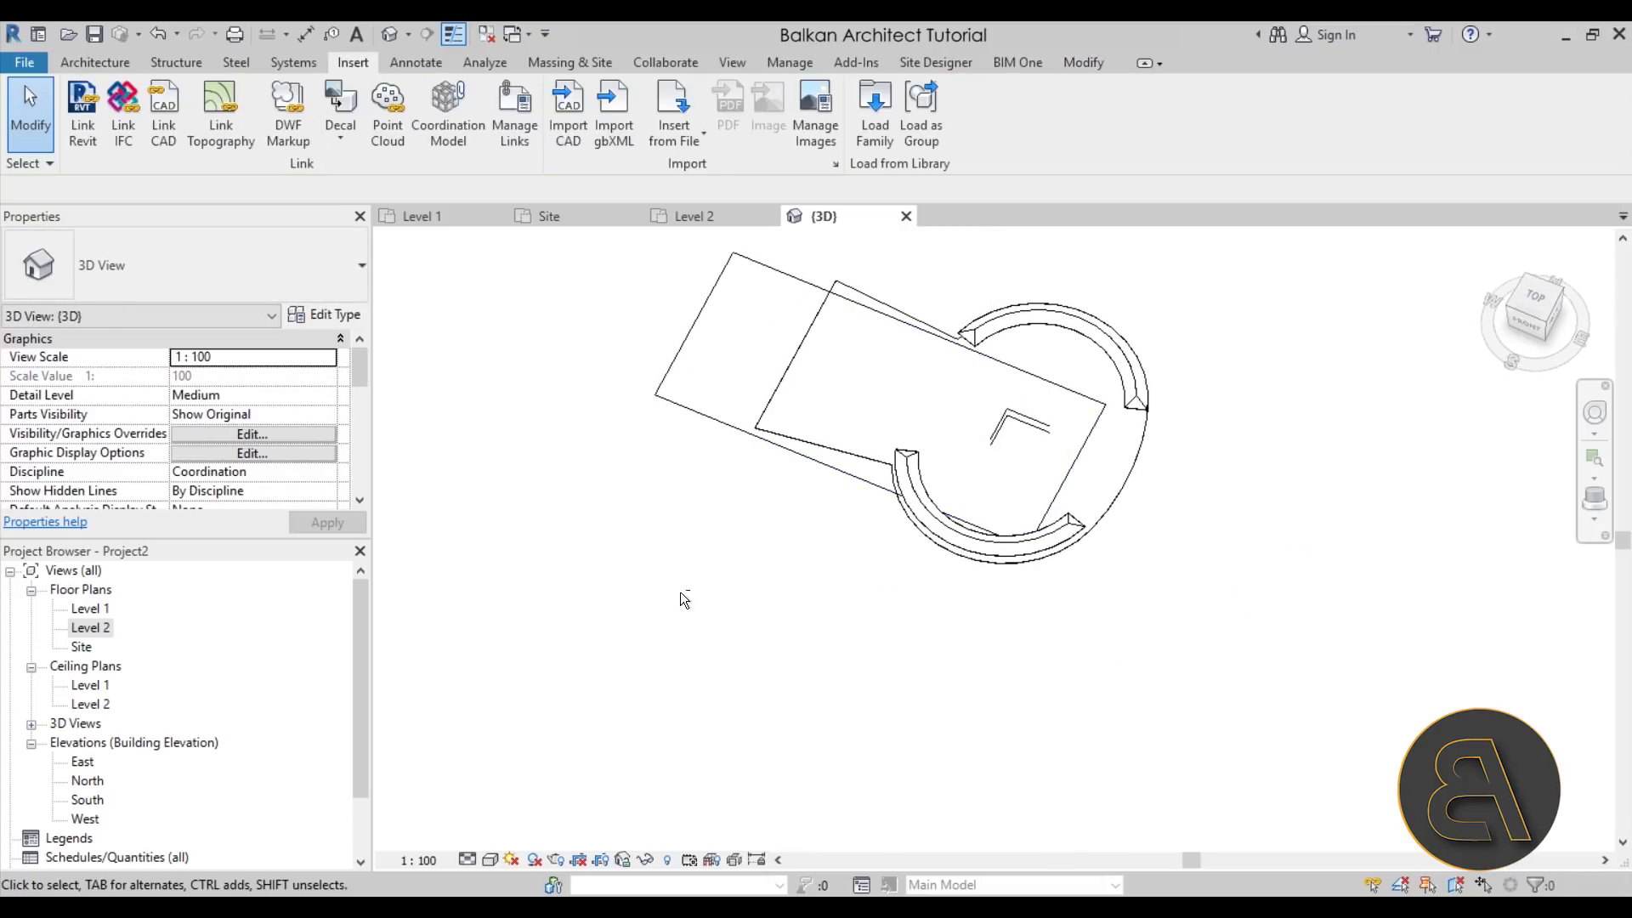
{"action": "left_click", "coordinate": [490, 859]}
{"action": "left_click", "coordinate": [527, 808]}
{"action": "middle_click_drag", "start_coordinate": [840, 678], "coordinate": [739, 546], "text": "shift"}
Step: Enlarge the decal to about 596 by 264, extending it past the floor on all sides, and deselect it
{"action": "left_click", "coordinate": [745, 400]}
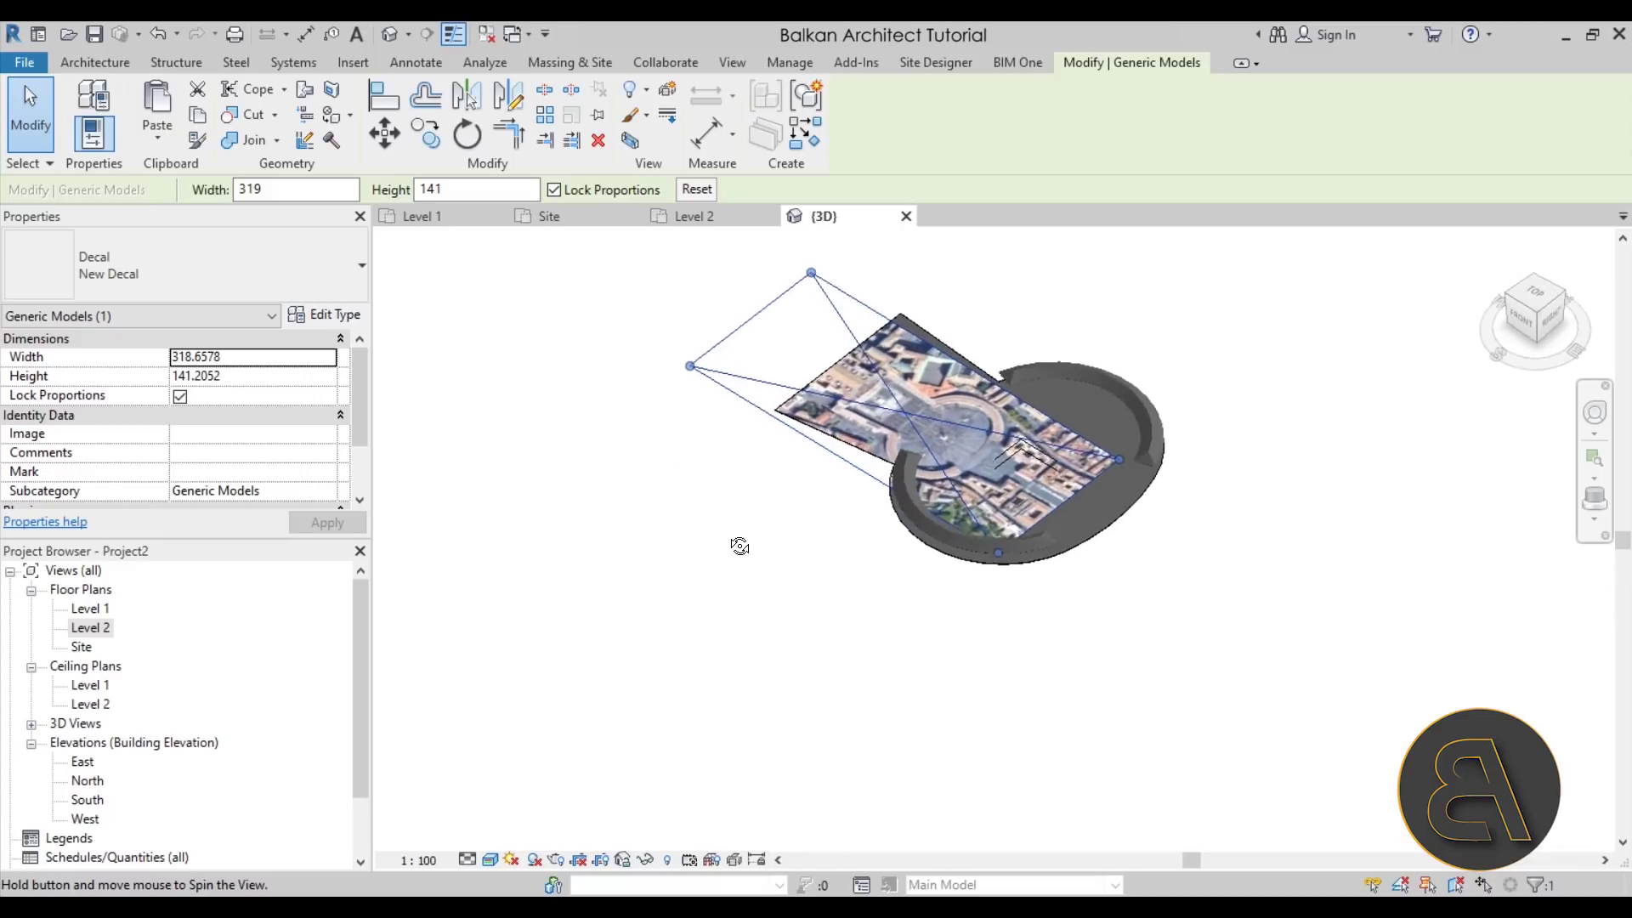
{"action": "scroll", "coordinate": [1121, 457], "scroll_direction": "up", "scroll_amount": 3}
{"action": "left_click_drag", "start_coordinate": [1113, 462], "coordinate": [1370, 527]}
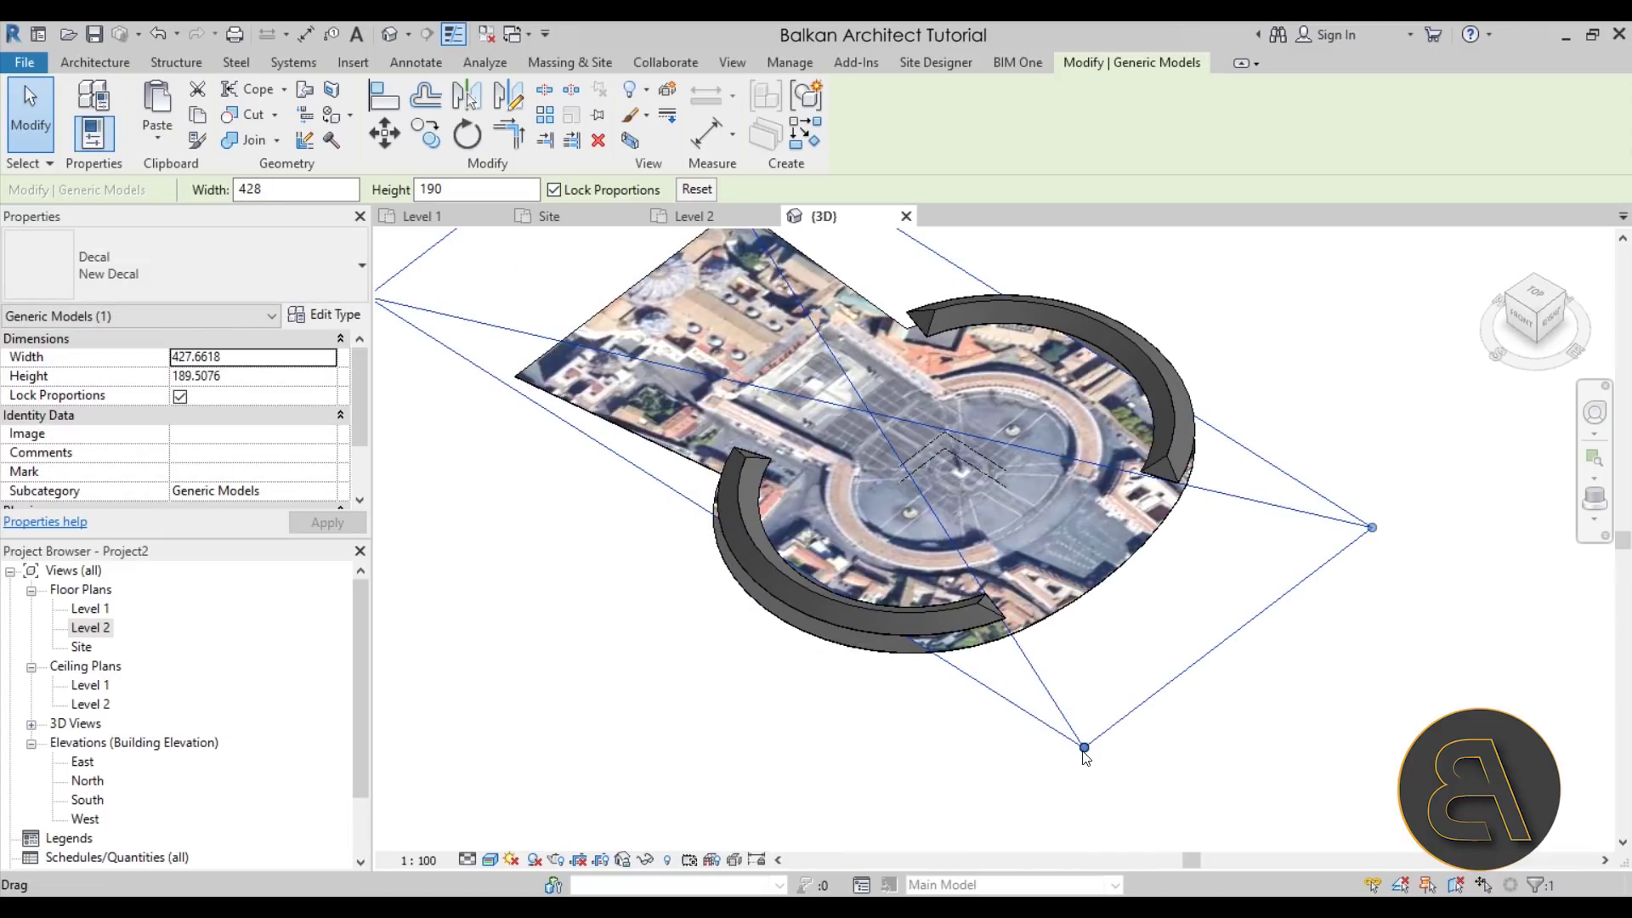
{"action": "left_click_drag", "start_coordinate": [1061, 765], "coordinate": [1092, 842]}
{"action": "middle_click_drag", "start_coordinate": [885, 510], "coordinate": [764, 543], "text": "shift"}
{"action": "left_click_drag", "start_coordinate": [508, 514], "coordinate": [400, 526]}
{"action": "middle_click_drag", "start_coordinate": [941, 639], "coordinate": [1045, 665], "text": "shift"}
{"action": "left_click_drag", "start_coordinate": [1047, 665], "coordinate": [1088, 702]}
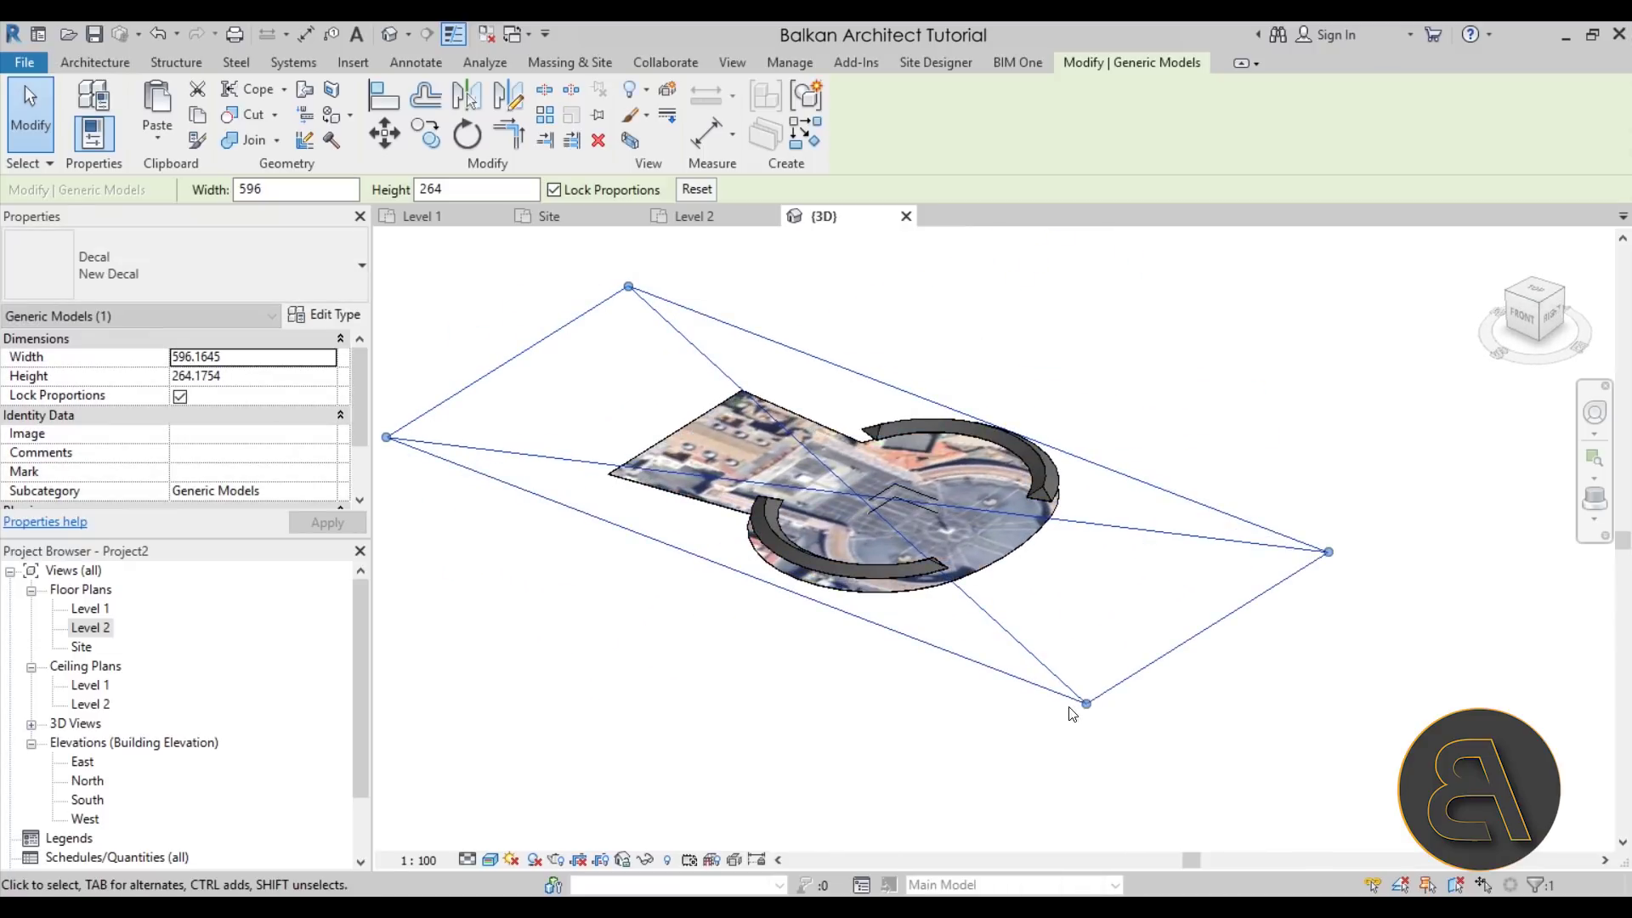
{"action": "middle_click_drag", "start_coordinate": [839, 649], "coordinate": [813, 525], "text": "shift"}
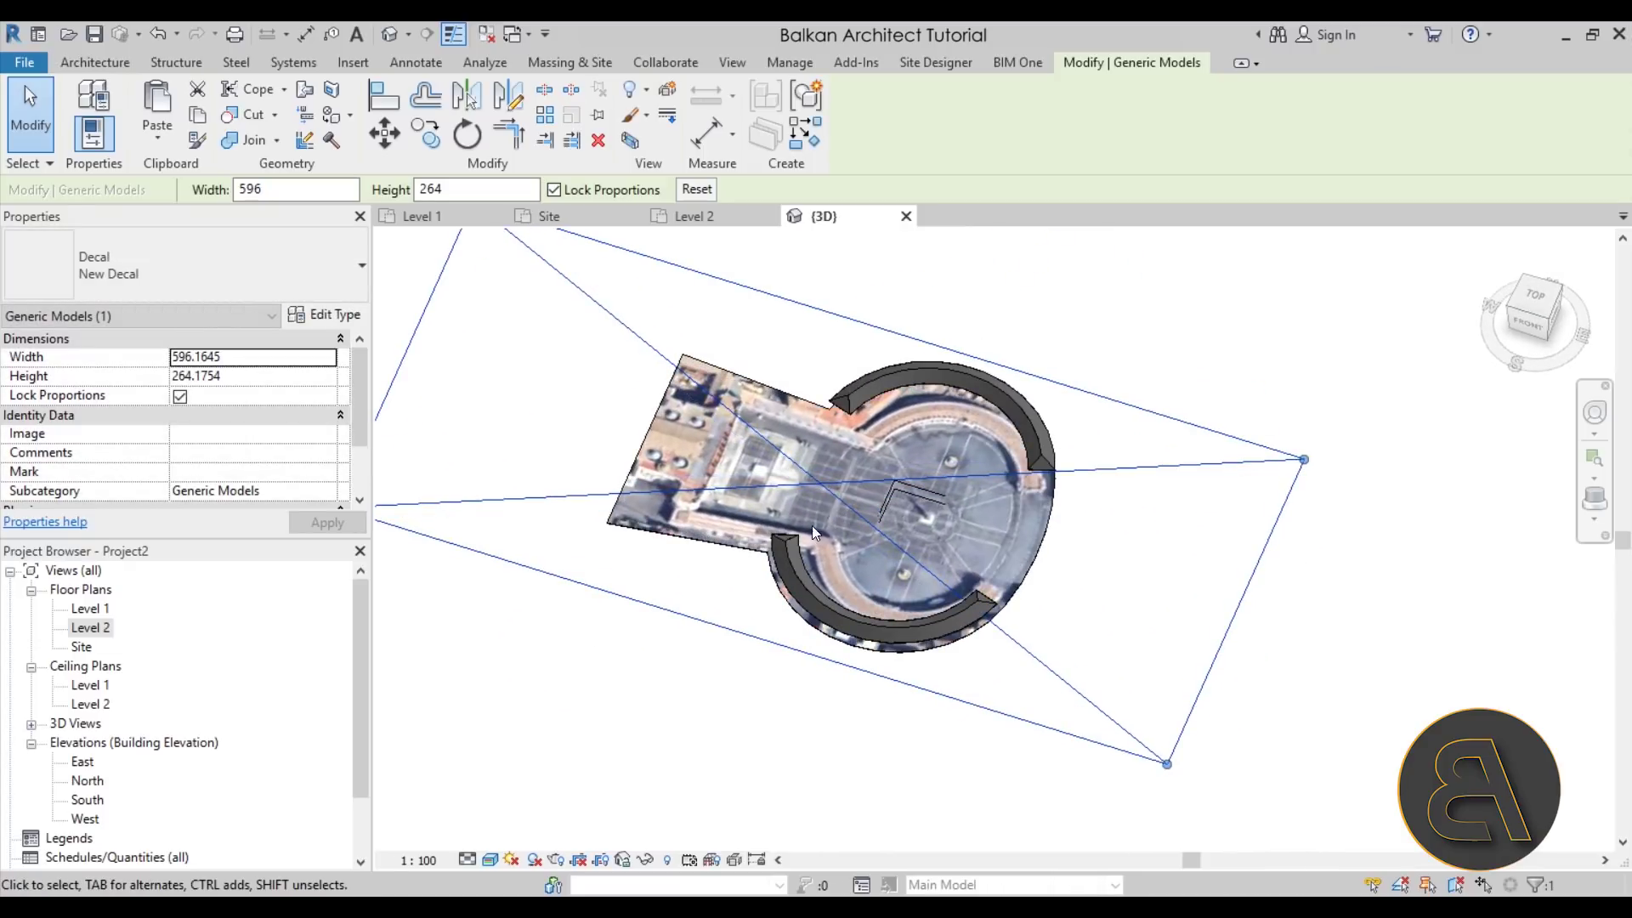
{"action": "key", "text": "Escape"}
Step: Enlarge the decal from its western corner to about 648 by 287
{"action": "scroll", "coordinate": [649, 544], "scroll_direction": "up", "scroll_amount": 3}
{"action": "left_click", "coordinate": [649, 539]}
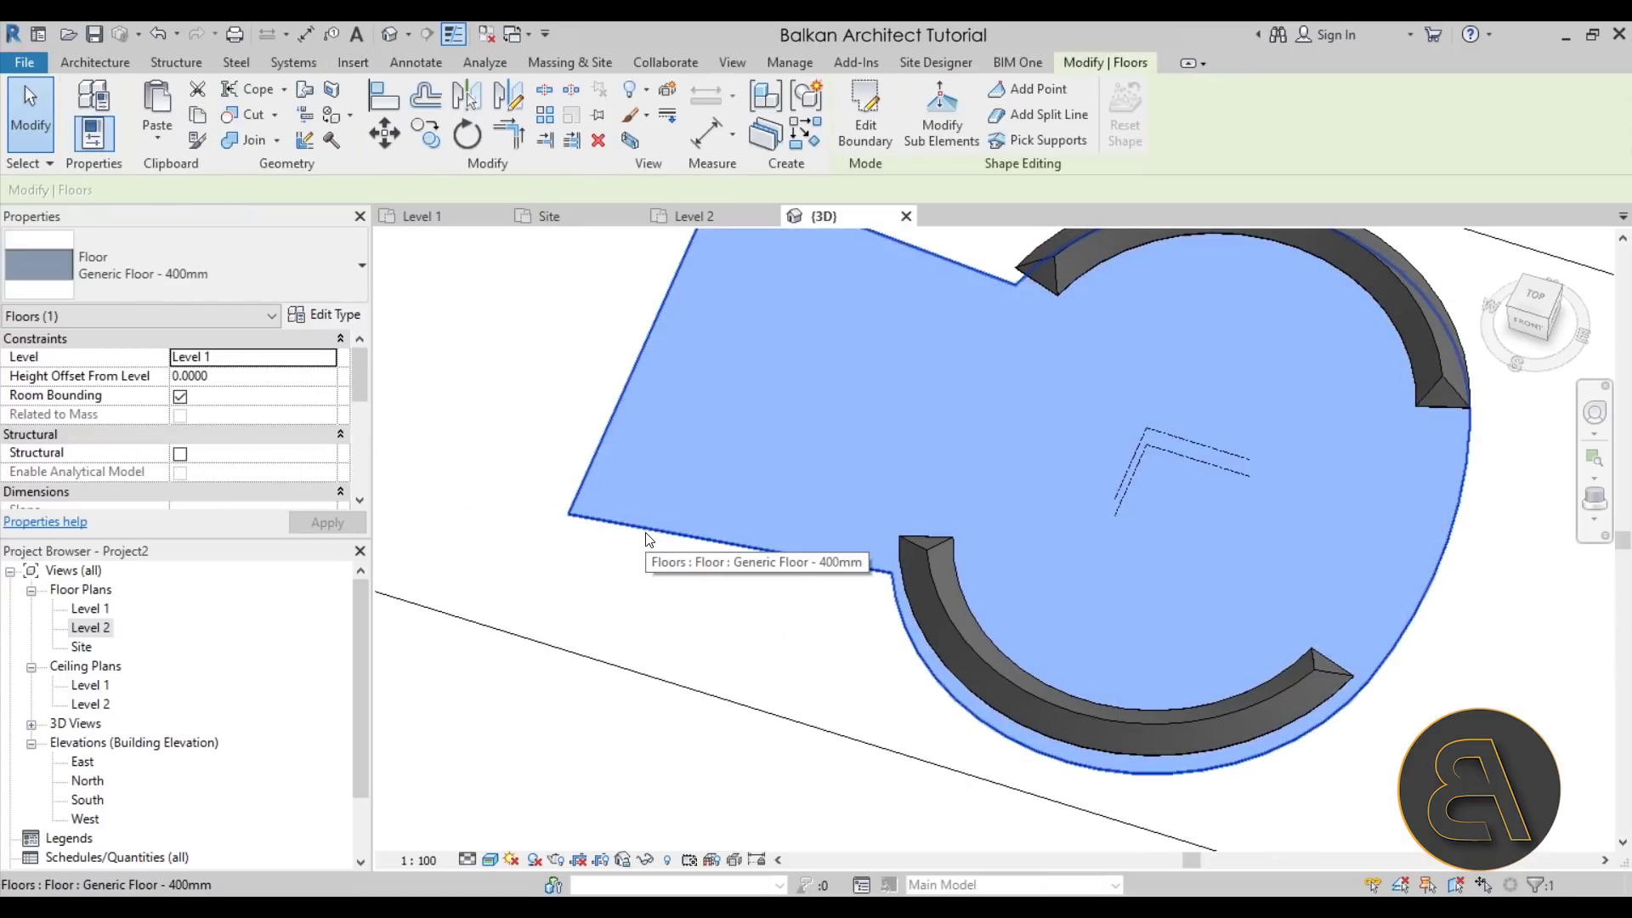
{"action": "key", "text": "Escape"}
{"action": "scroll", "coordinate": [887, 465], "scroll_direction": "down", "scroll_amount": 3}
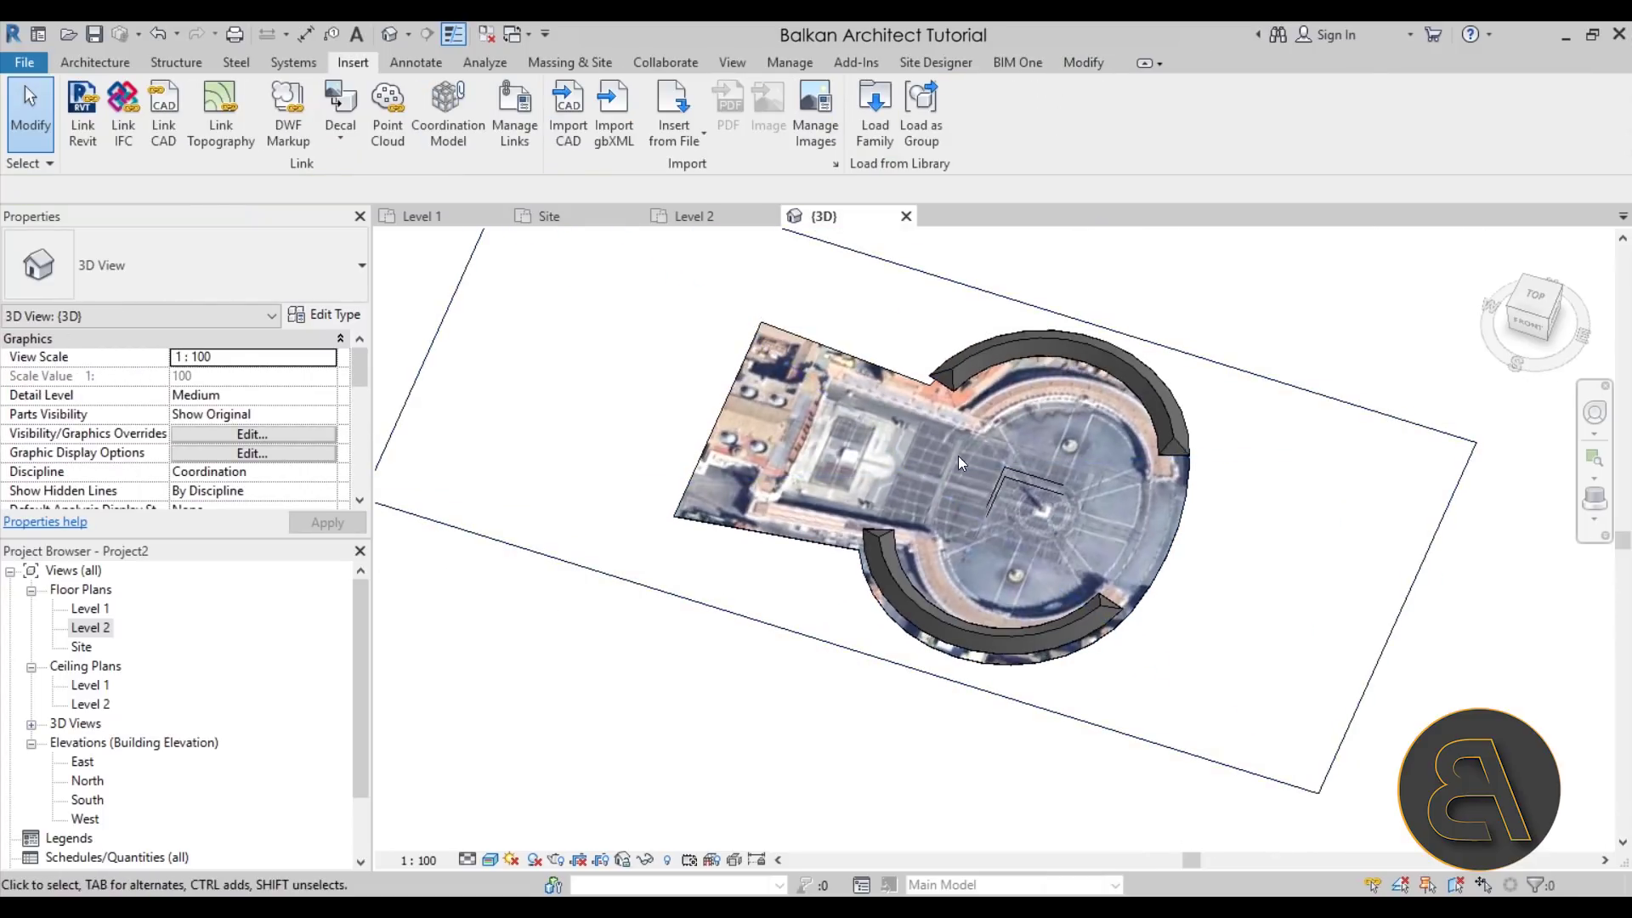
{"action": "middle_click_drag", "start_coordinate": [955, 466], "coordinate": [1021, 461], "text": "shift"}
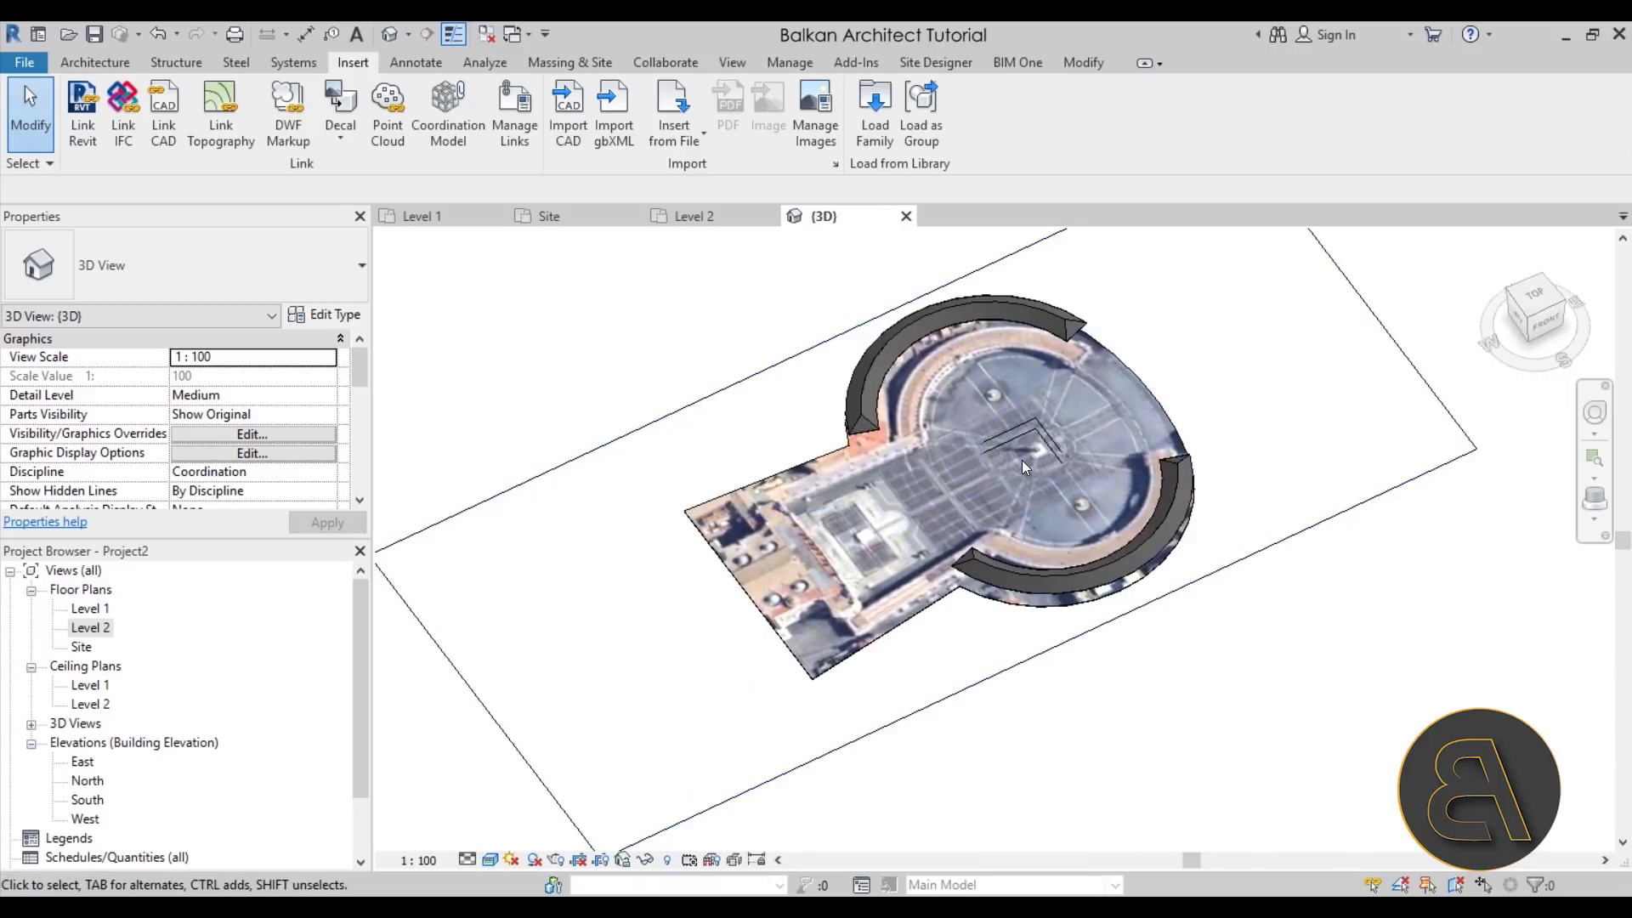
{"action": "scroll", "coordinate": [1015, 484], "scroll_direction": "down", "scroll_amount": 2}
{"action": "left_click", "coordinate": [1011, 488]}
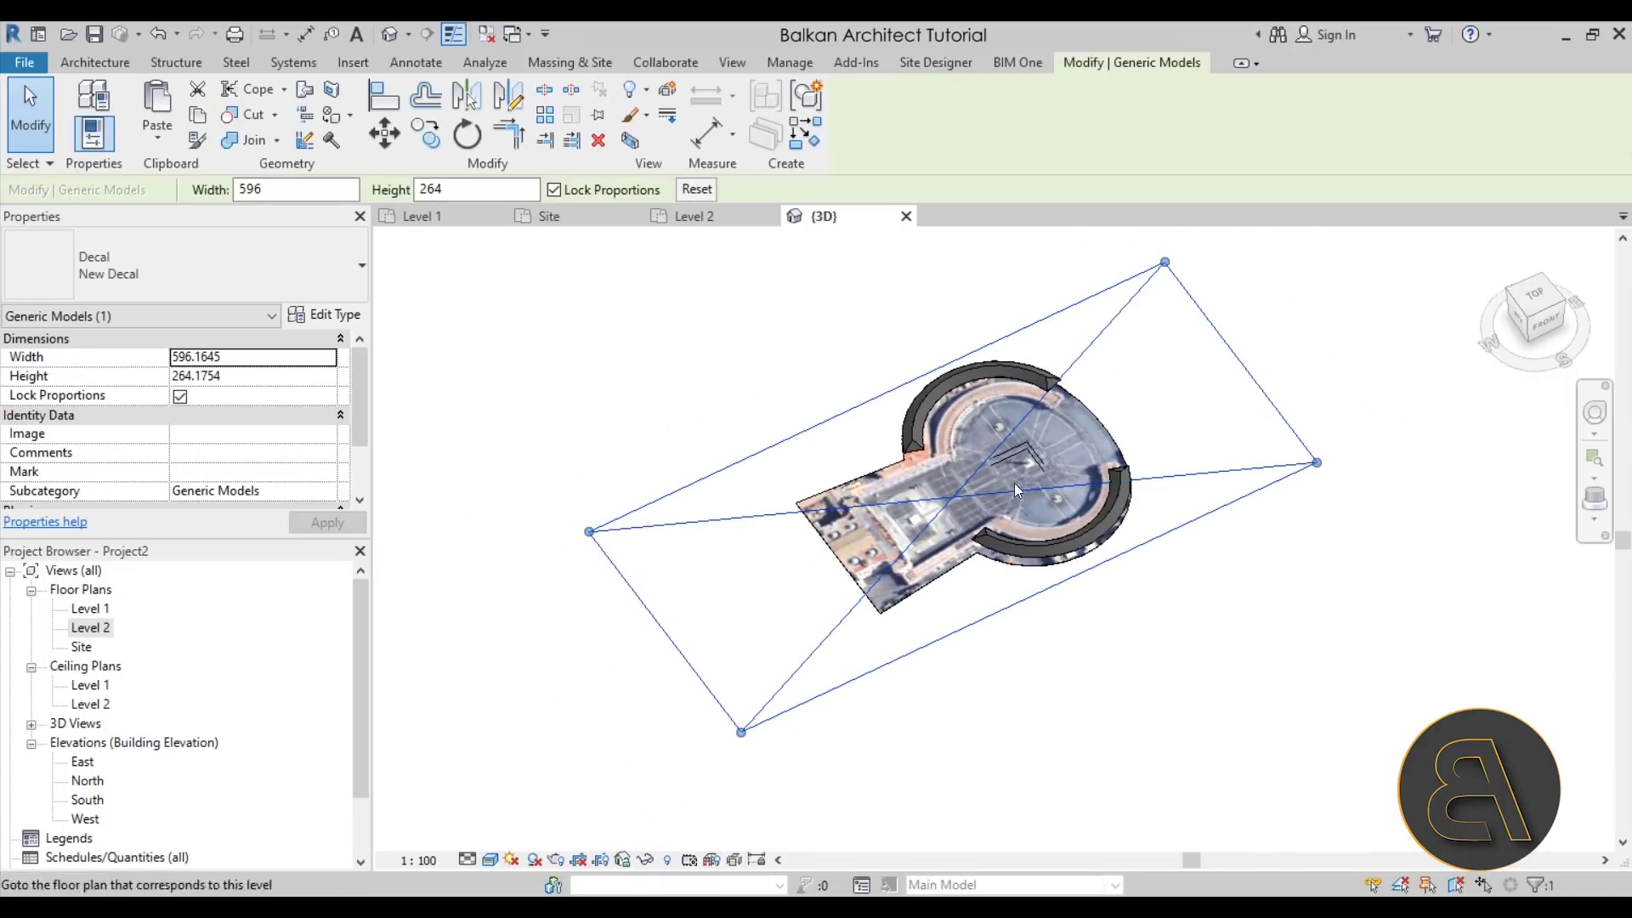
{"action": "middle_click_drag", "start_coordinate": [1013, 483], "coordinate": [1145, 343], "text": "shift"}
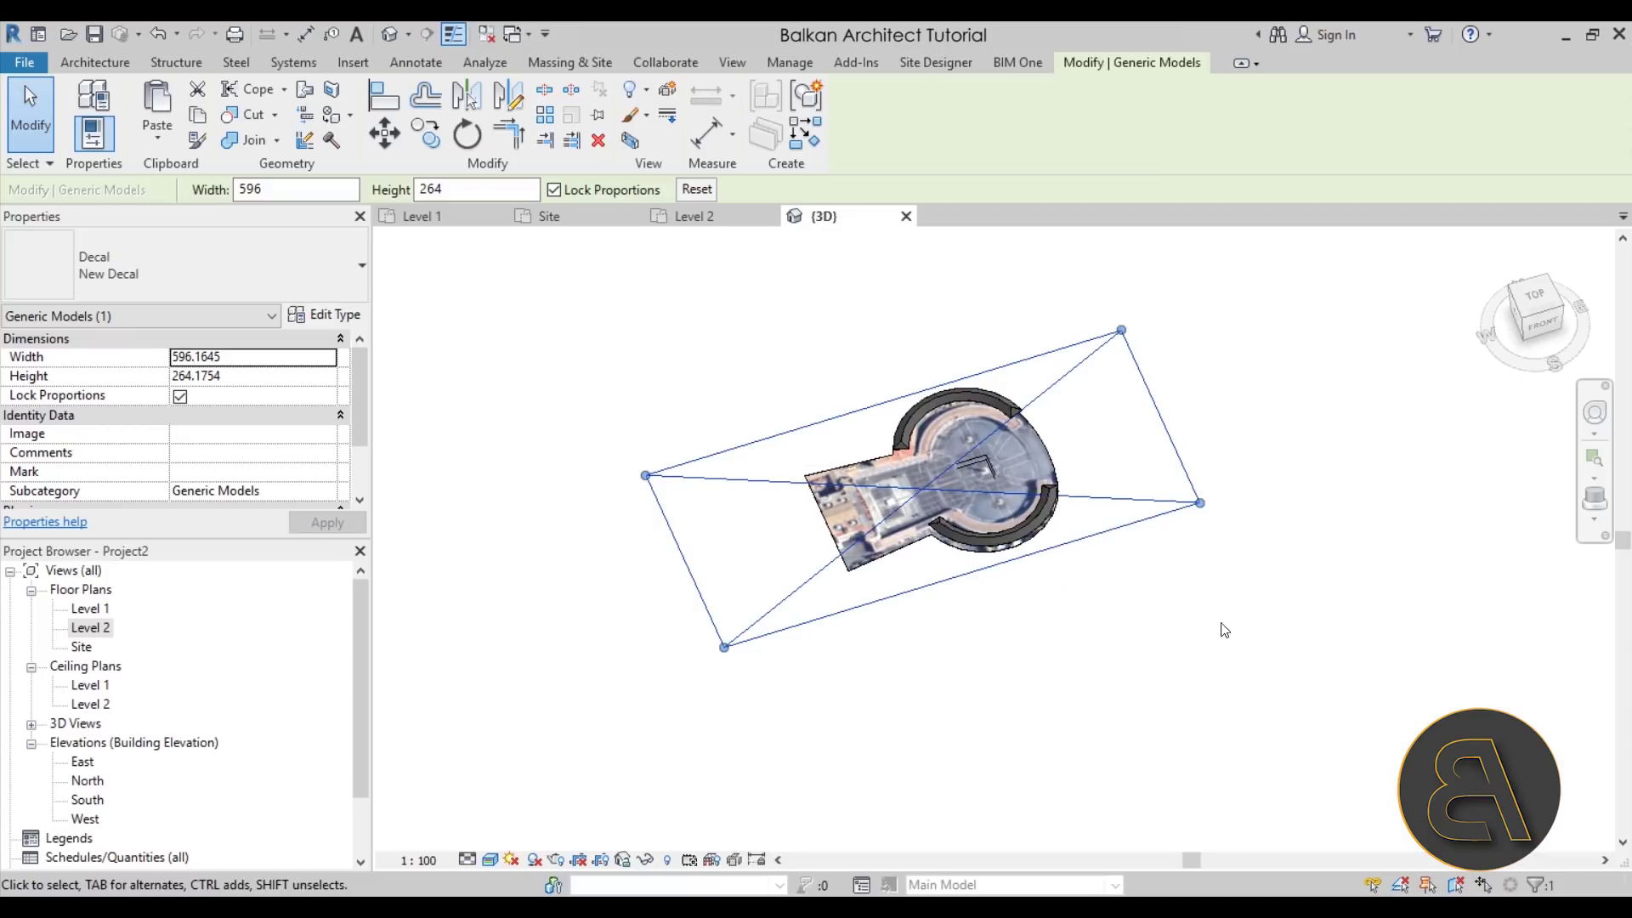
{"action": "scroll", "coordinate": [714, 476], "scroll_direction": "up", "scroll_amount": 3}
{"action": "left_click_drag", "start_coordinate": [598, 478], "coordinate": [513, 471]}
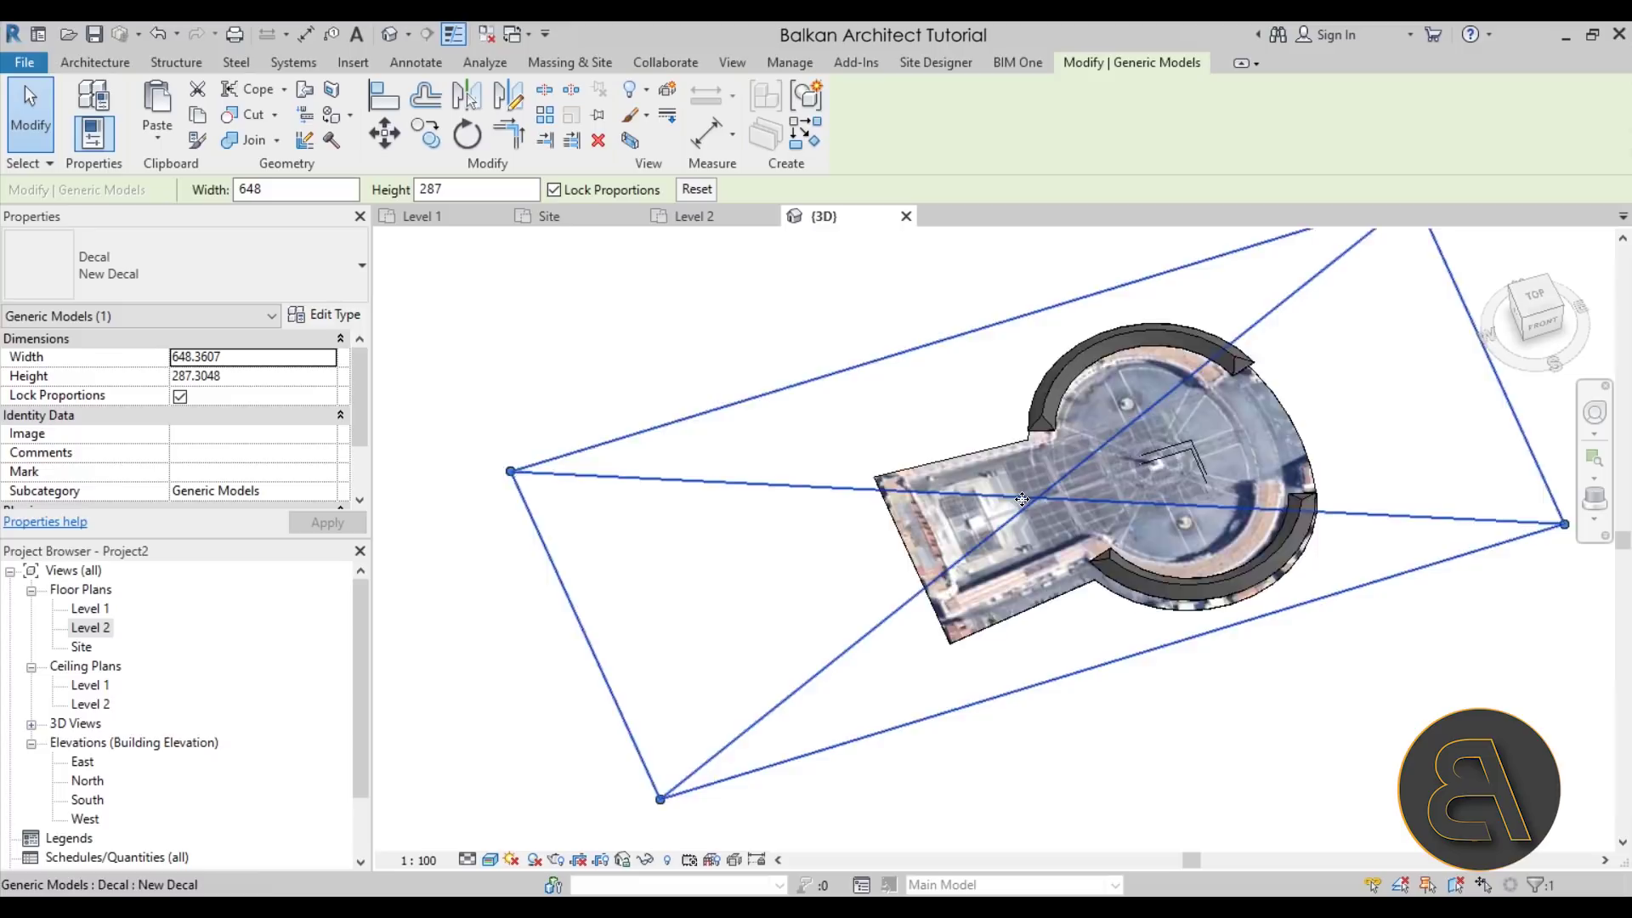
Step: Enlarge the decal from its eastern and western corners to about 718 by 318 to match the map to the floor
{"action": "scroll", "coordinate": [689, 477], "scroll_direction": "down", "scroll_amount": 2}
{"action": "middle_click_drag", "start_coordinate": [1301, 510], "coordinate": [1076, 520]}
{"action": "left_click_drag", "start_coordinate": [1046, 520], "coordinate": [1070, 527]}
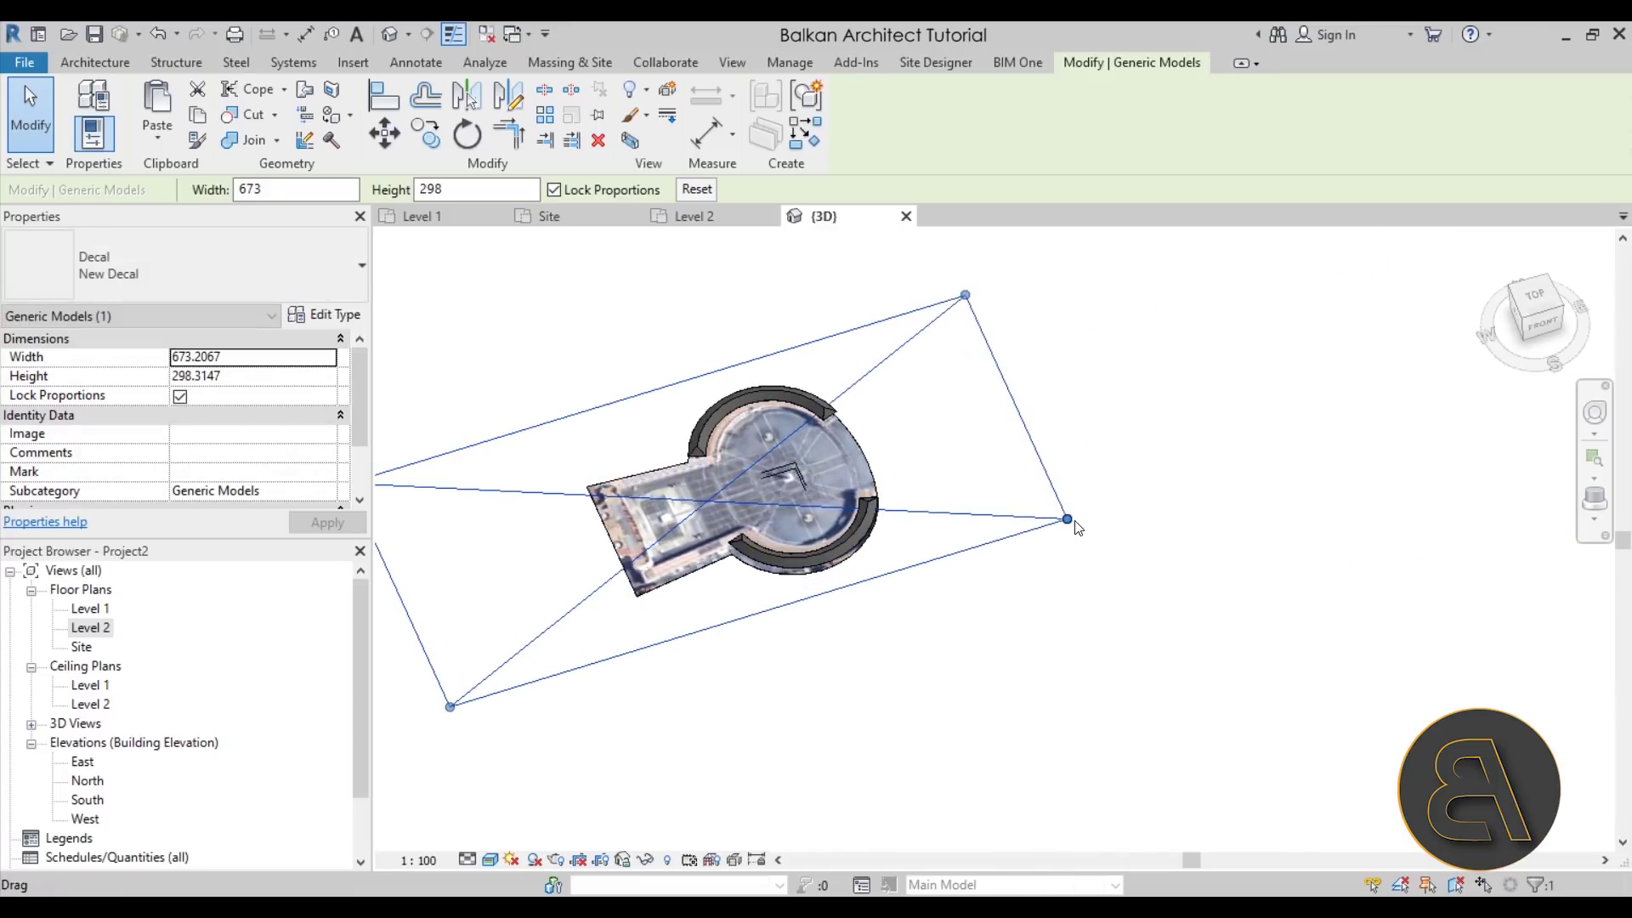
{"action": "middle_click_drag", "start_coordinate": [1069, 527], "coordinate": [841, 535], "text": "shift"}
{"action": "scroll", "coordinate": [833, 554], "scroll_direction": "up", "scroll_amount": 4}
{"action": "middle_click_drag", "start_coordinate": [854, 647], "coordinate": [1271, 510]}
{"action": "left_click_drag", "start_coordinate": [746, 501], "coordinate": [711, 511]}
{"action": "middle_click_drag", "start_coordinate": [711, 511], "coordinate": [212, 522]}
{"action": "left_click_drag", "start_coordinate": [1063, 508], "coordinate": [1082, 527]}
{"action": "middle_click_drag", "start_coordinate": [914, 514], "coordinate": [880, 484], "text": "shift"}
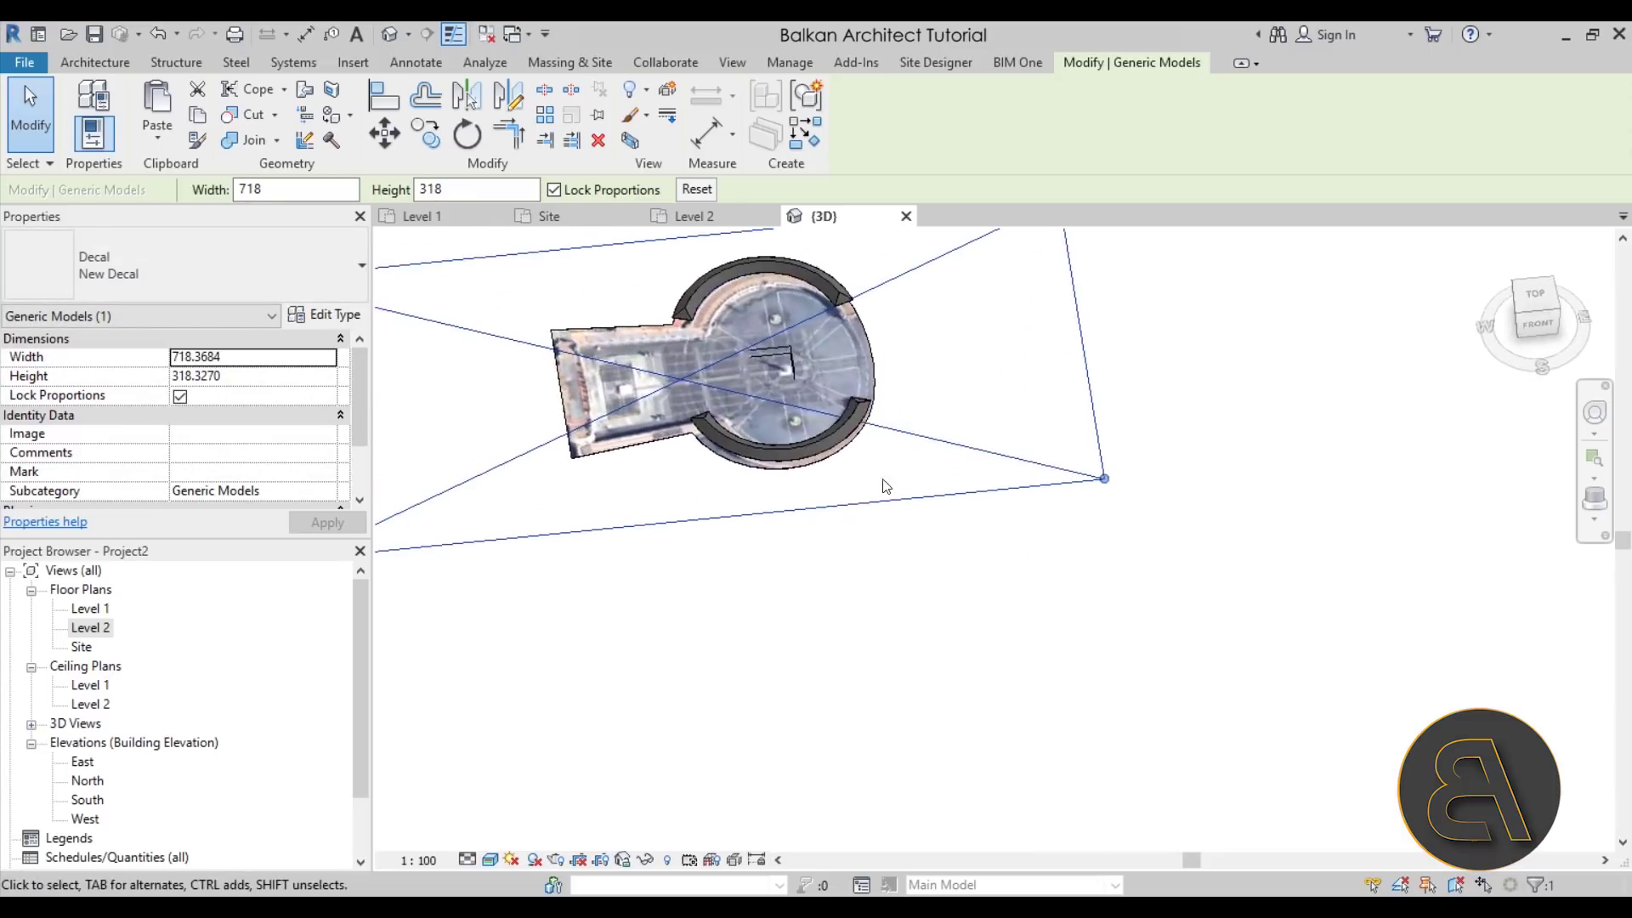
Step: Nudge the decal so the map lines up with the square's floor and colonnade roofs, and deselect it
{"action": "scroll", "coordinate": [771, 390], "scroll_direction": "up", "scroll_amount": 4}
{"action": "left_click_drag", "start_coordinate": [763, 391], "coordinate": [753, 401]}
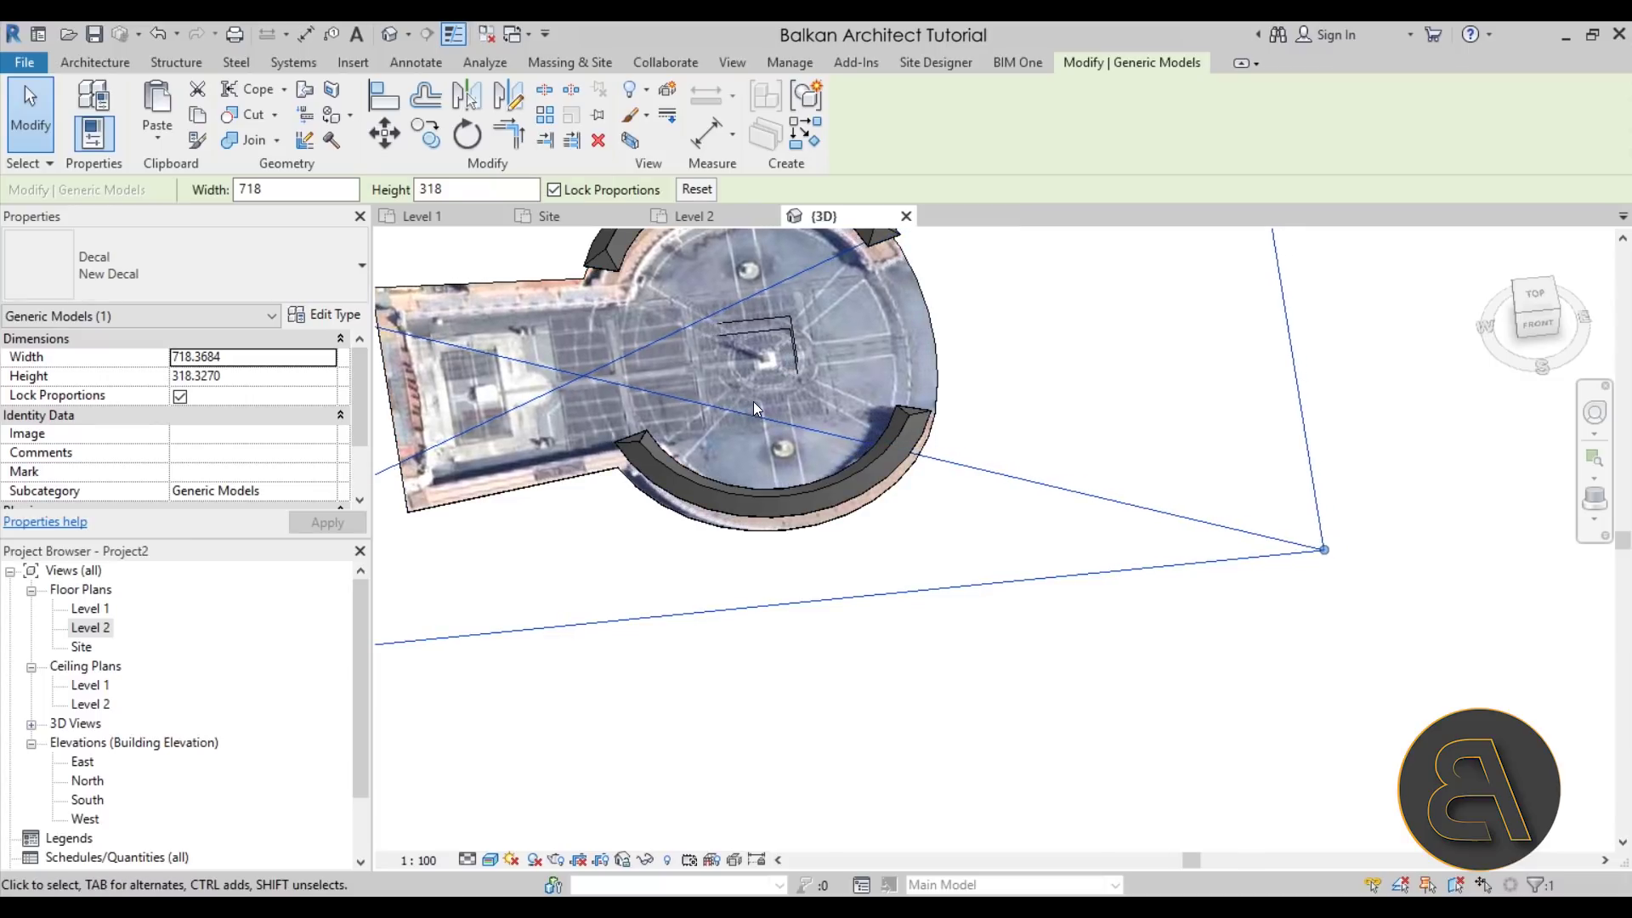
{"action": "left_click", "coordinate": [984, 554]}
{"action": "scroll", "coordinate": [989, 554], "scroll_direction": "down", "scroll_amount": 5}
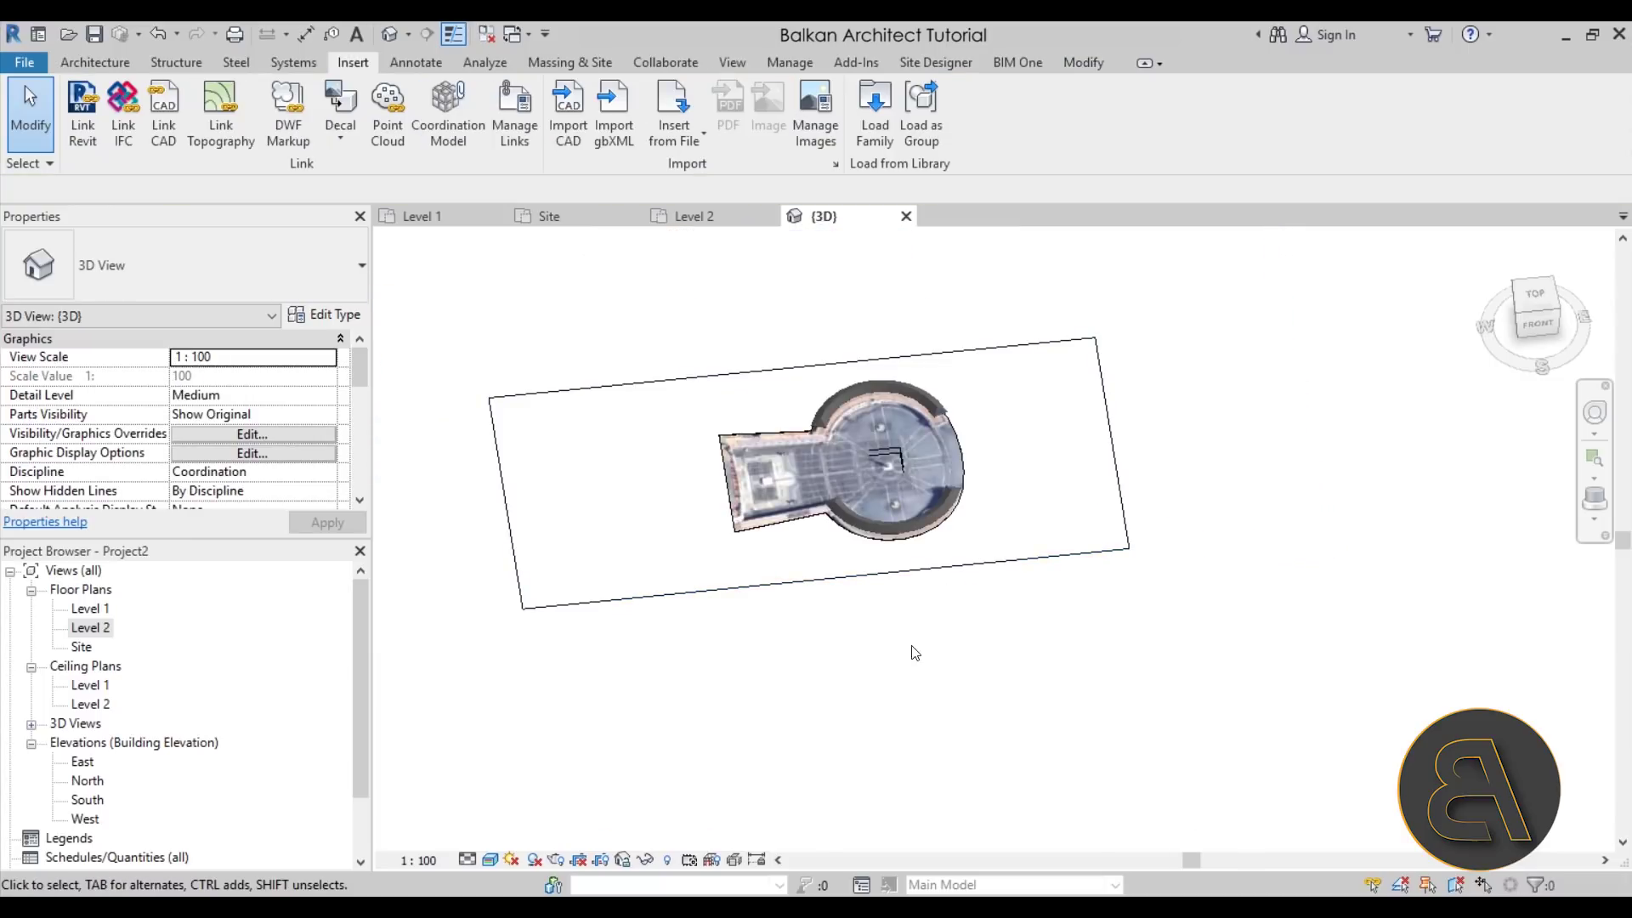
{"action": "middle_click_drag", "start_coordinate": [915, 656], "coordinate": [740, 681], "text": "shift"}
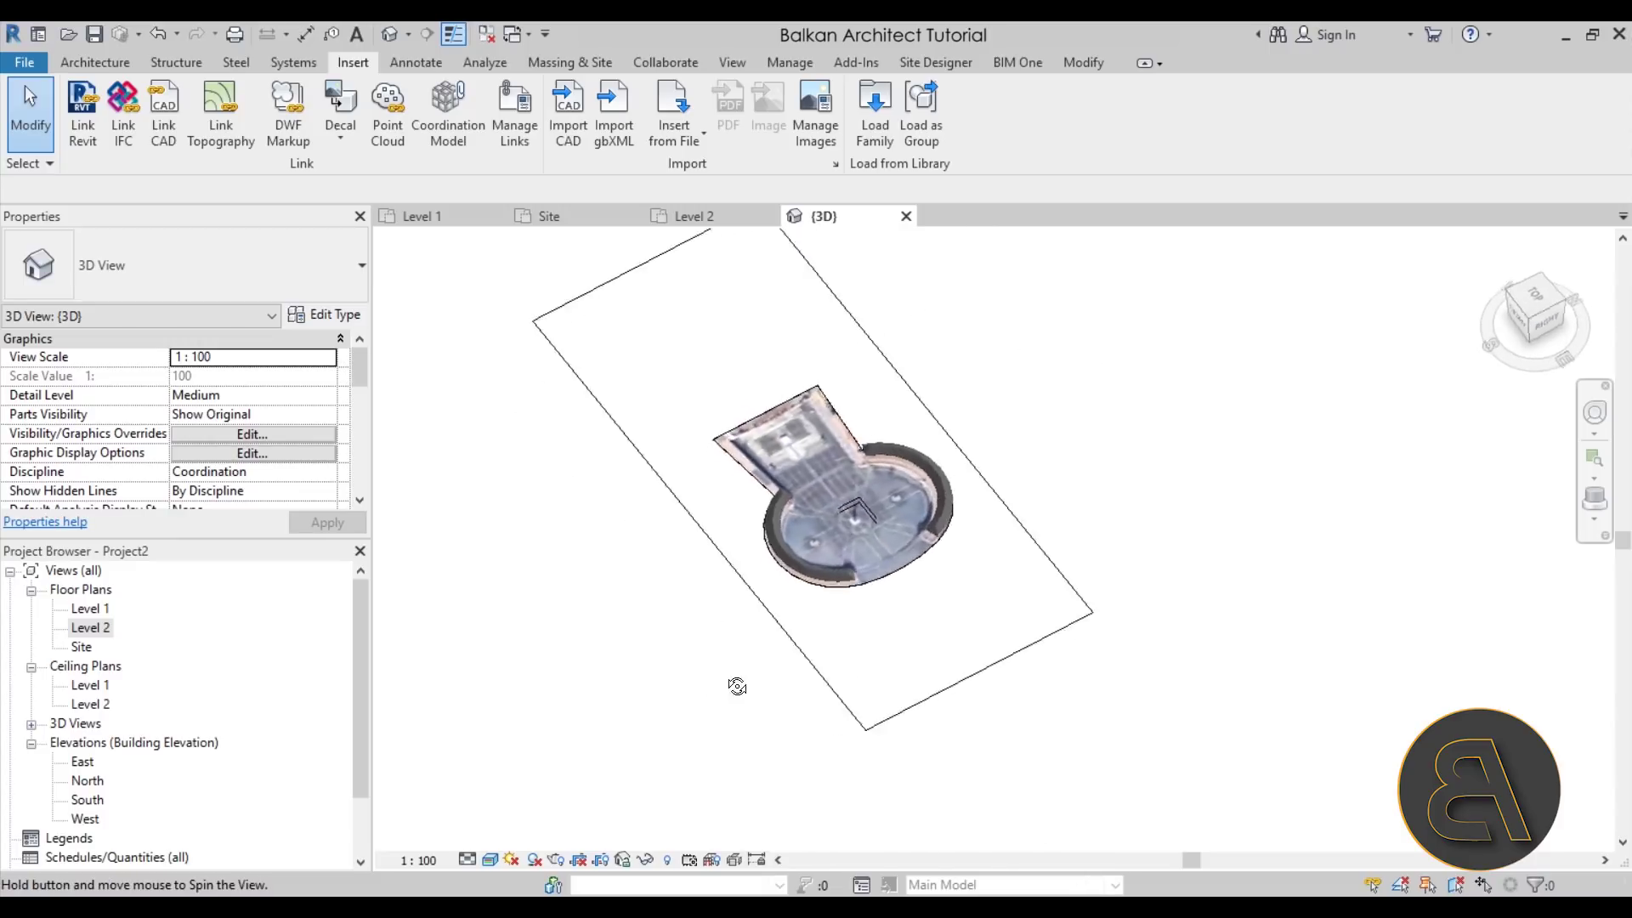
{"action": "scroll", "coordinate": [861, 533], "scroll_direction": "up", "scroll_amount": 3}
{"action": "middle_click_drag", "start_coordinate": [861, 533], "coordinate": [854, 571], "text": "shift"}
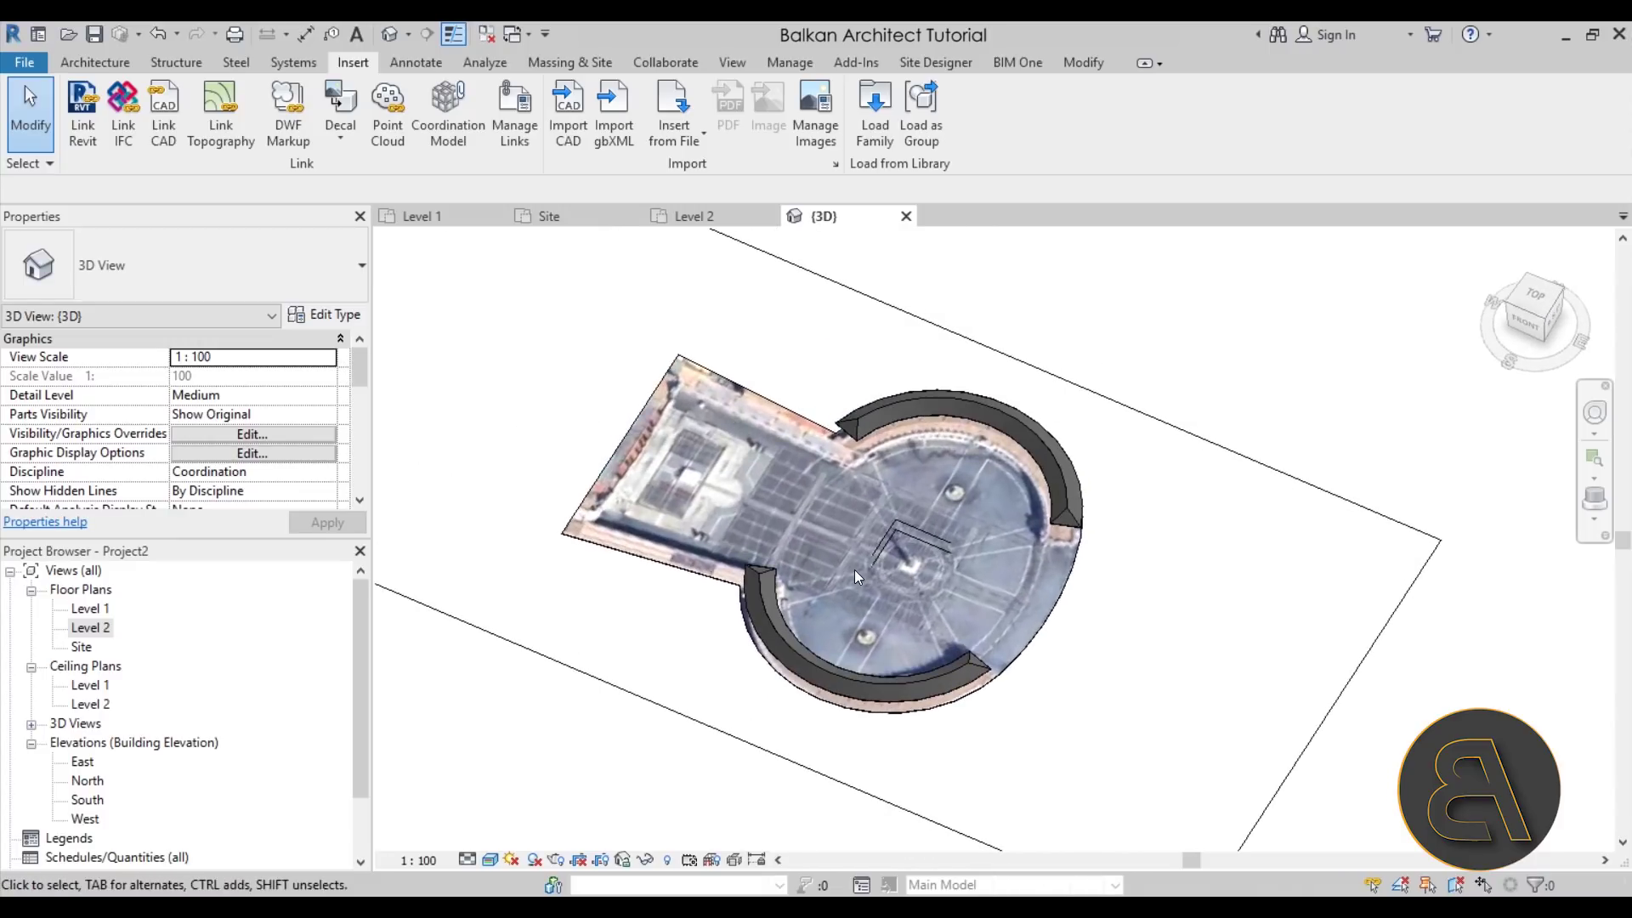
Step: Open the square's floor boundary for editing and delete all of its existing outline lines
{"action": "scroll", "coordinate": [849, 569], "scroll_direction": "down", "scroll_amount": 3}
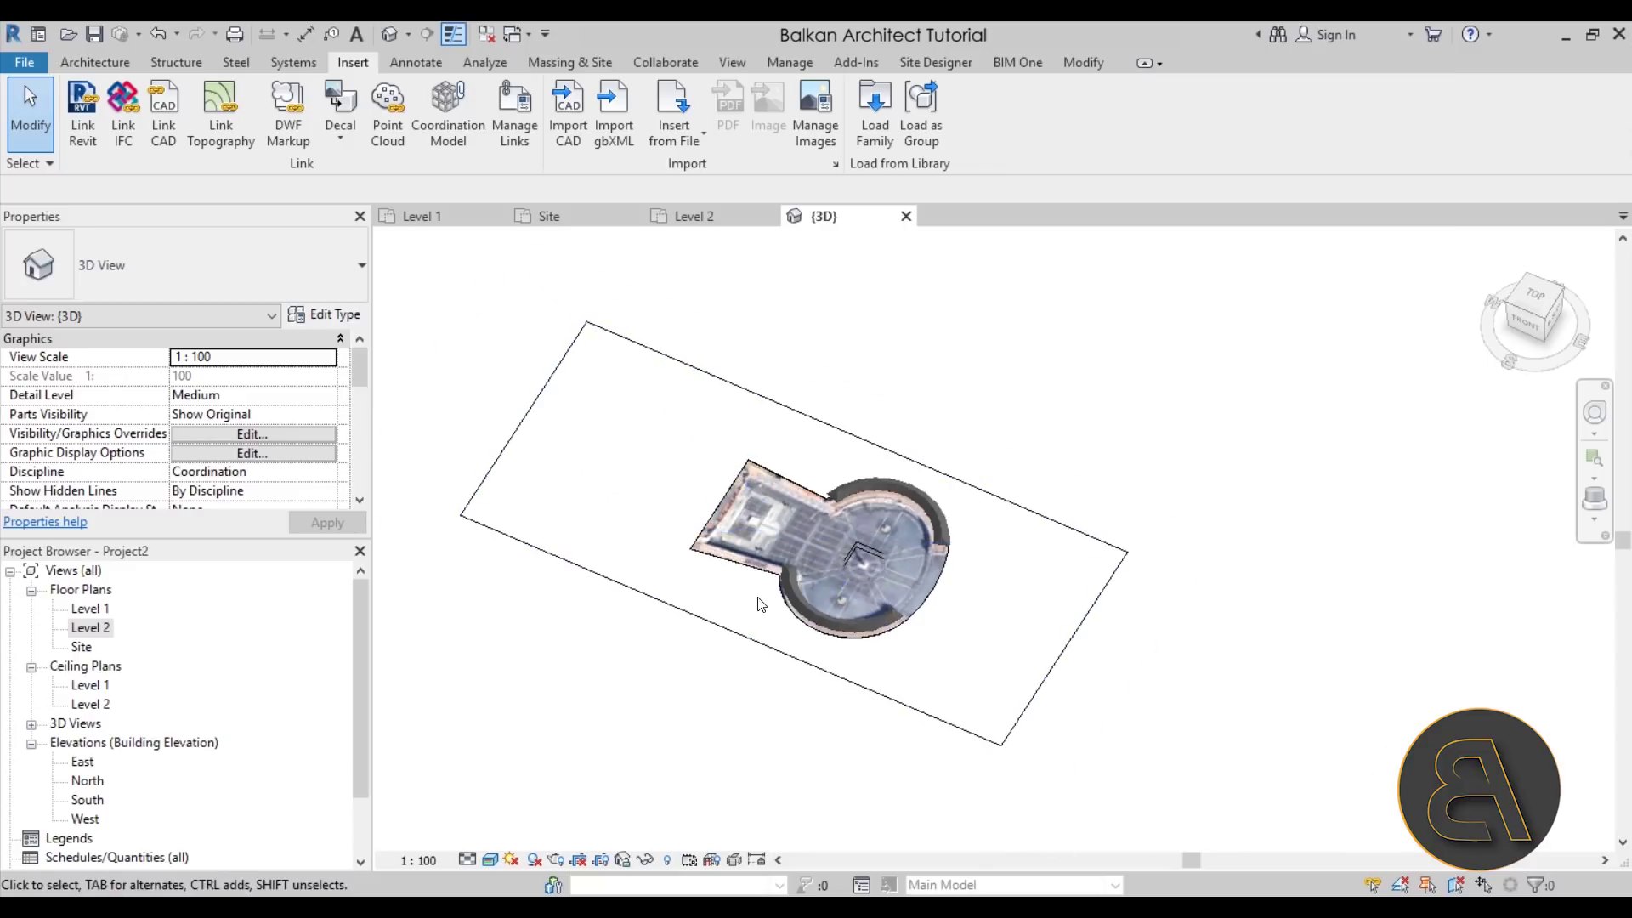
{"action": "left_click", "coordinate": [748, 568]}
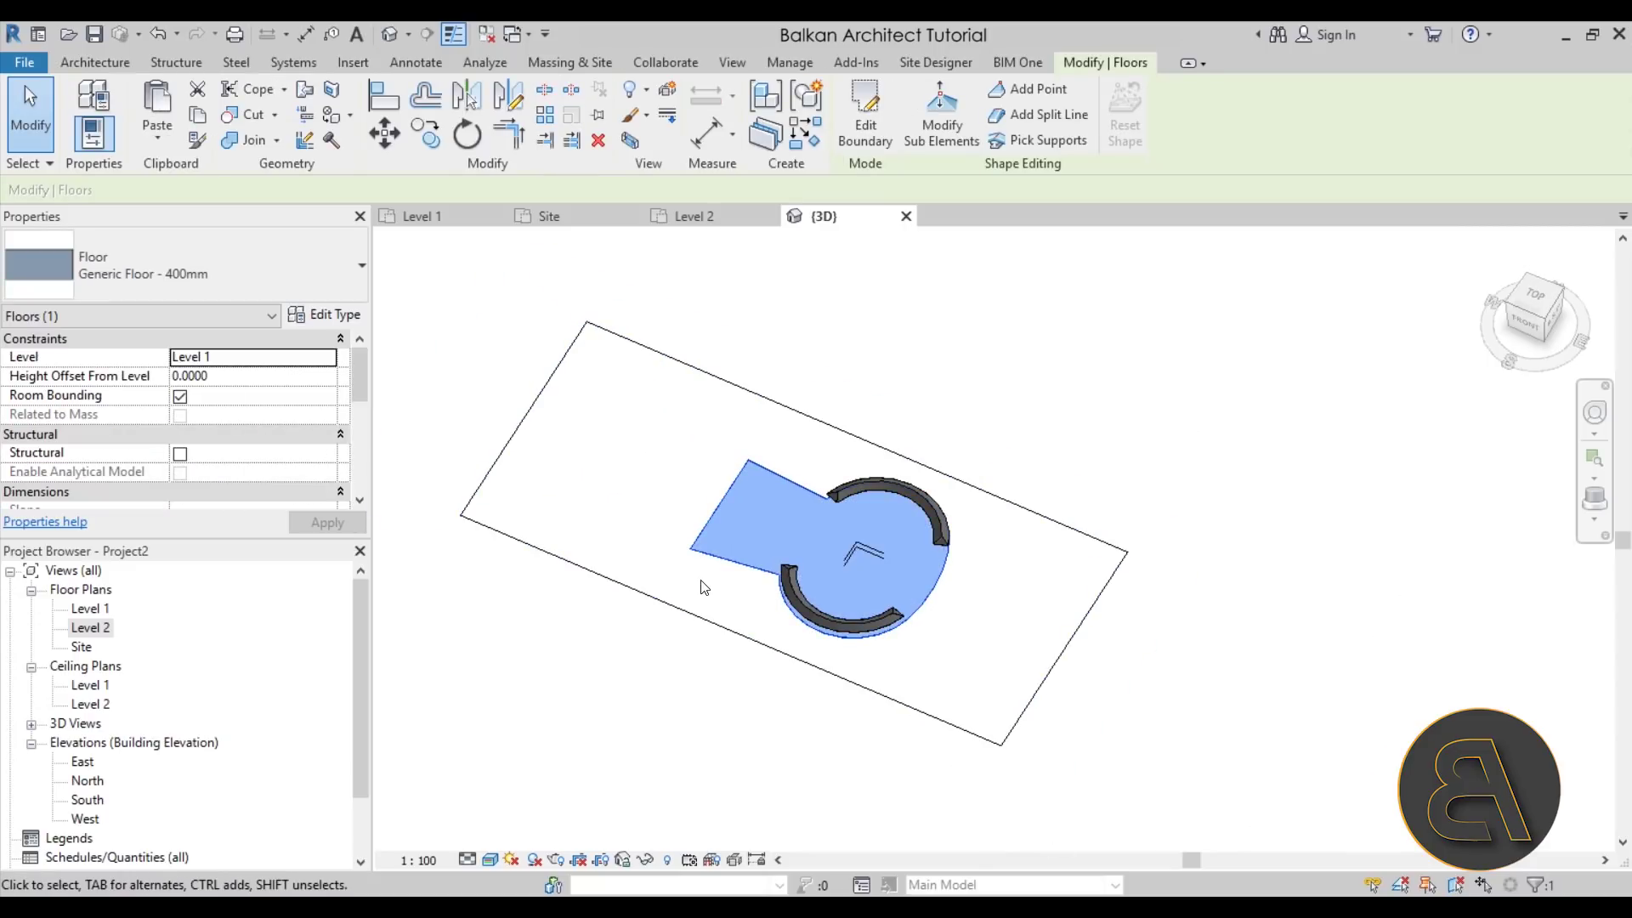
{"action": "left_click", "coordinate": [871, 136]}
{"action": "left_click_drag", "start_coordinate": [639, 401], "coordinate": [1076, 699]}
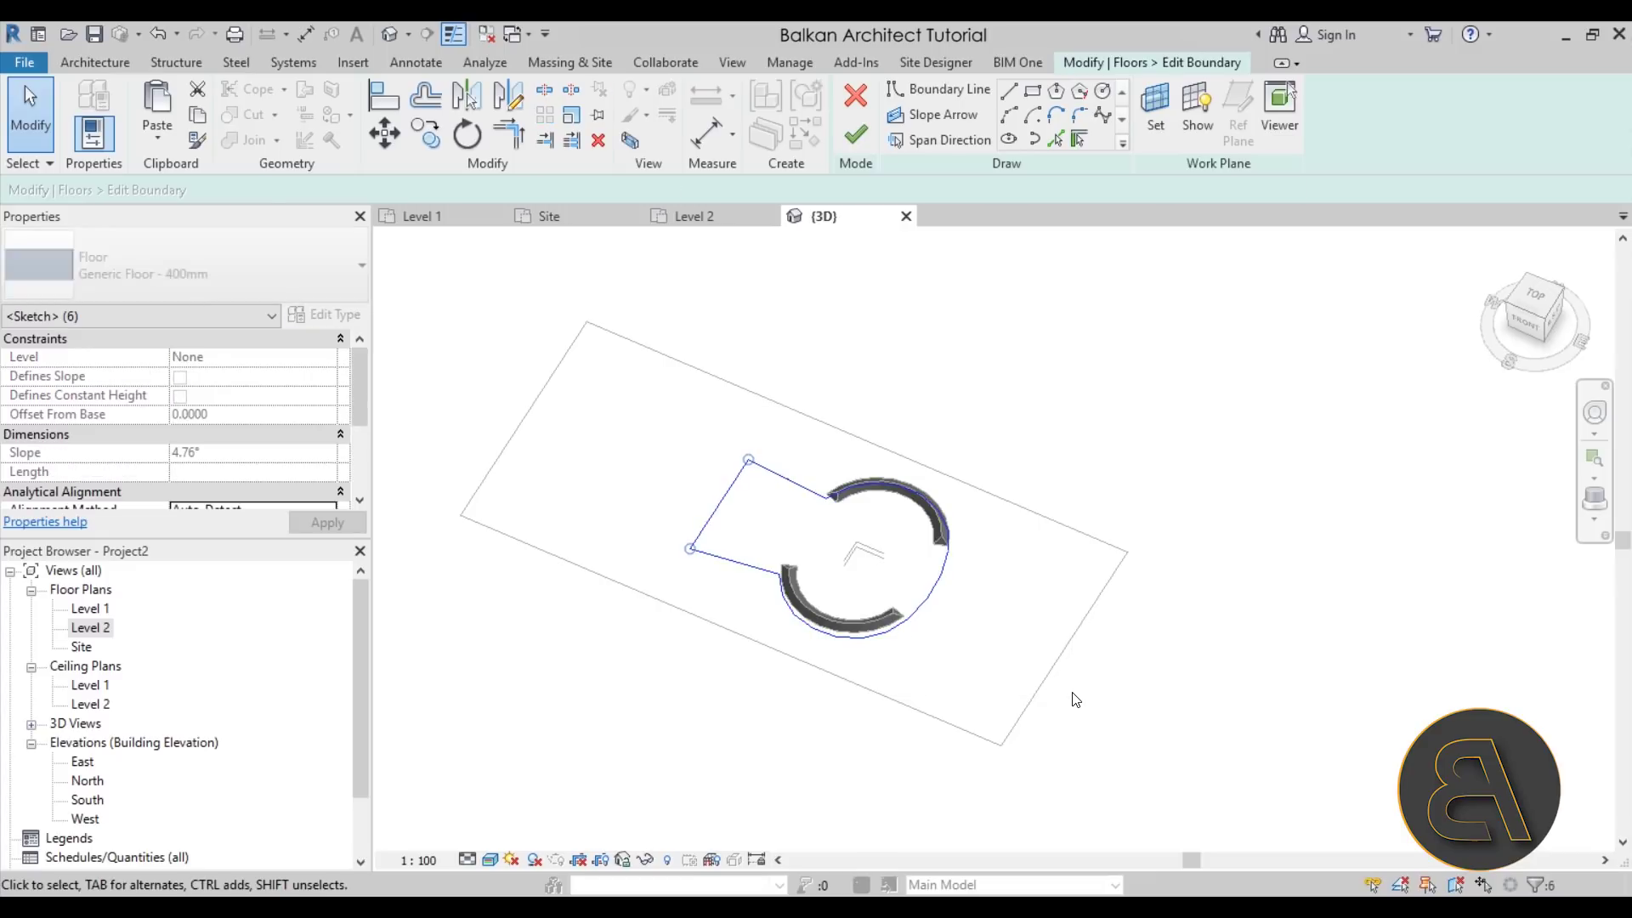
{"action": "left_click", "coordinate": [918, 294]}
Step: Draw a rectangular floor boundary about 718 by 318 along the decal's outline, finish the boundary edit and deselect the floor
{"action": "left_click", "coordinate": [1032, 91]}
{"action": "left_click", "coordinate": [586, 322]}
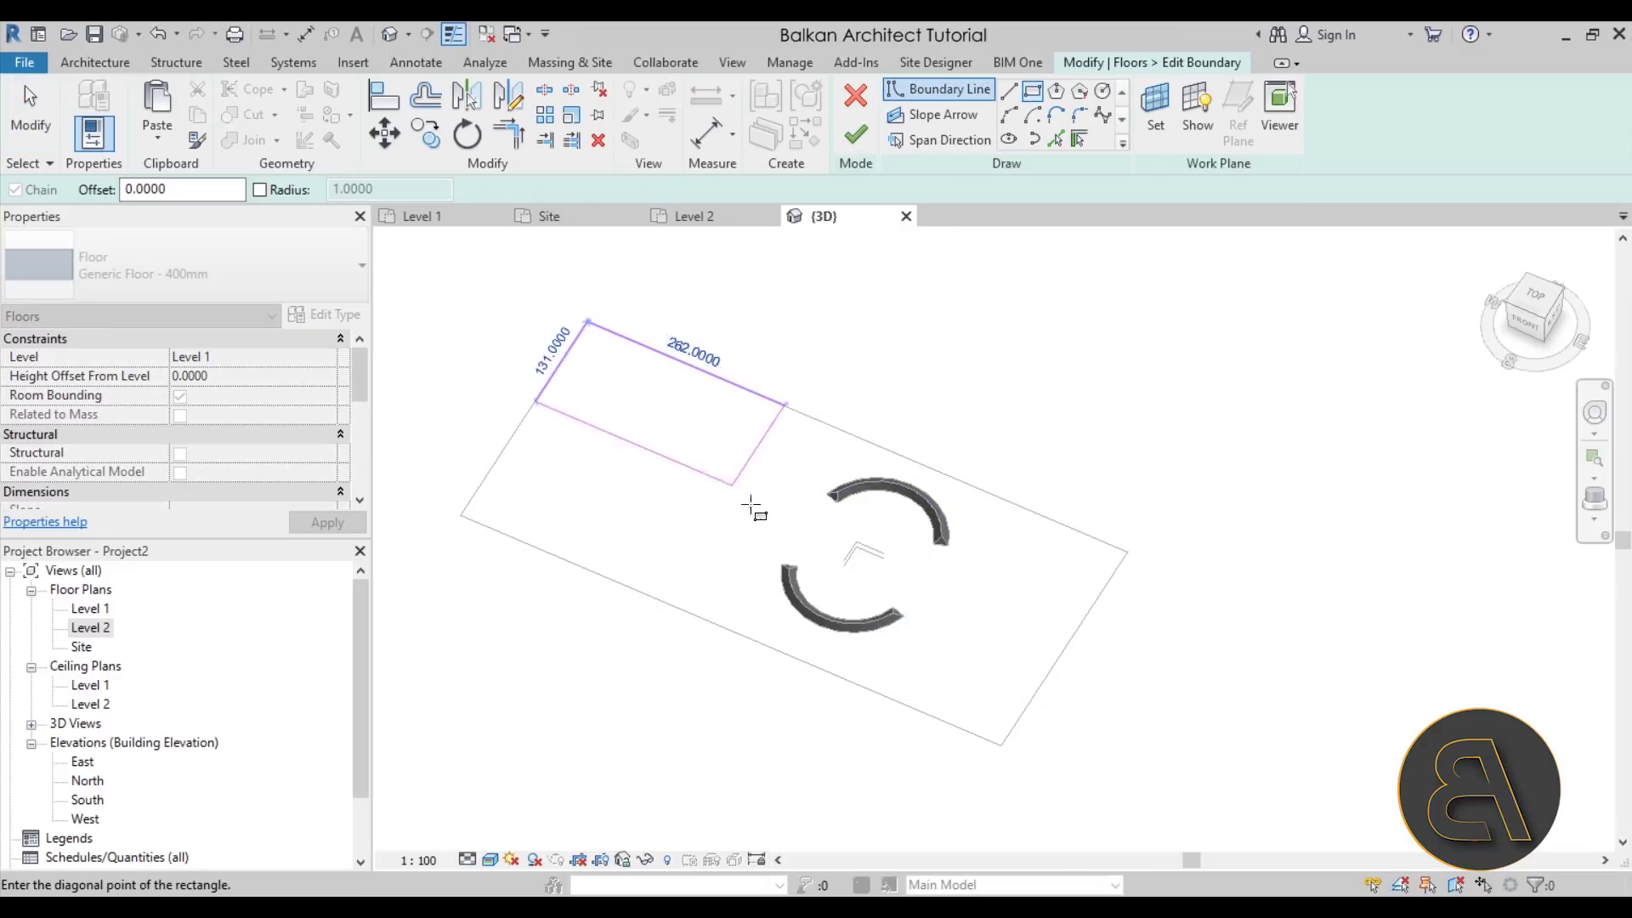
{"action": "left_click", "coordinate": [1003, 745]}
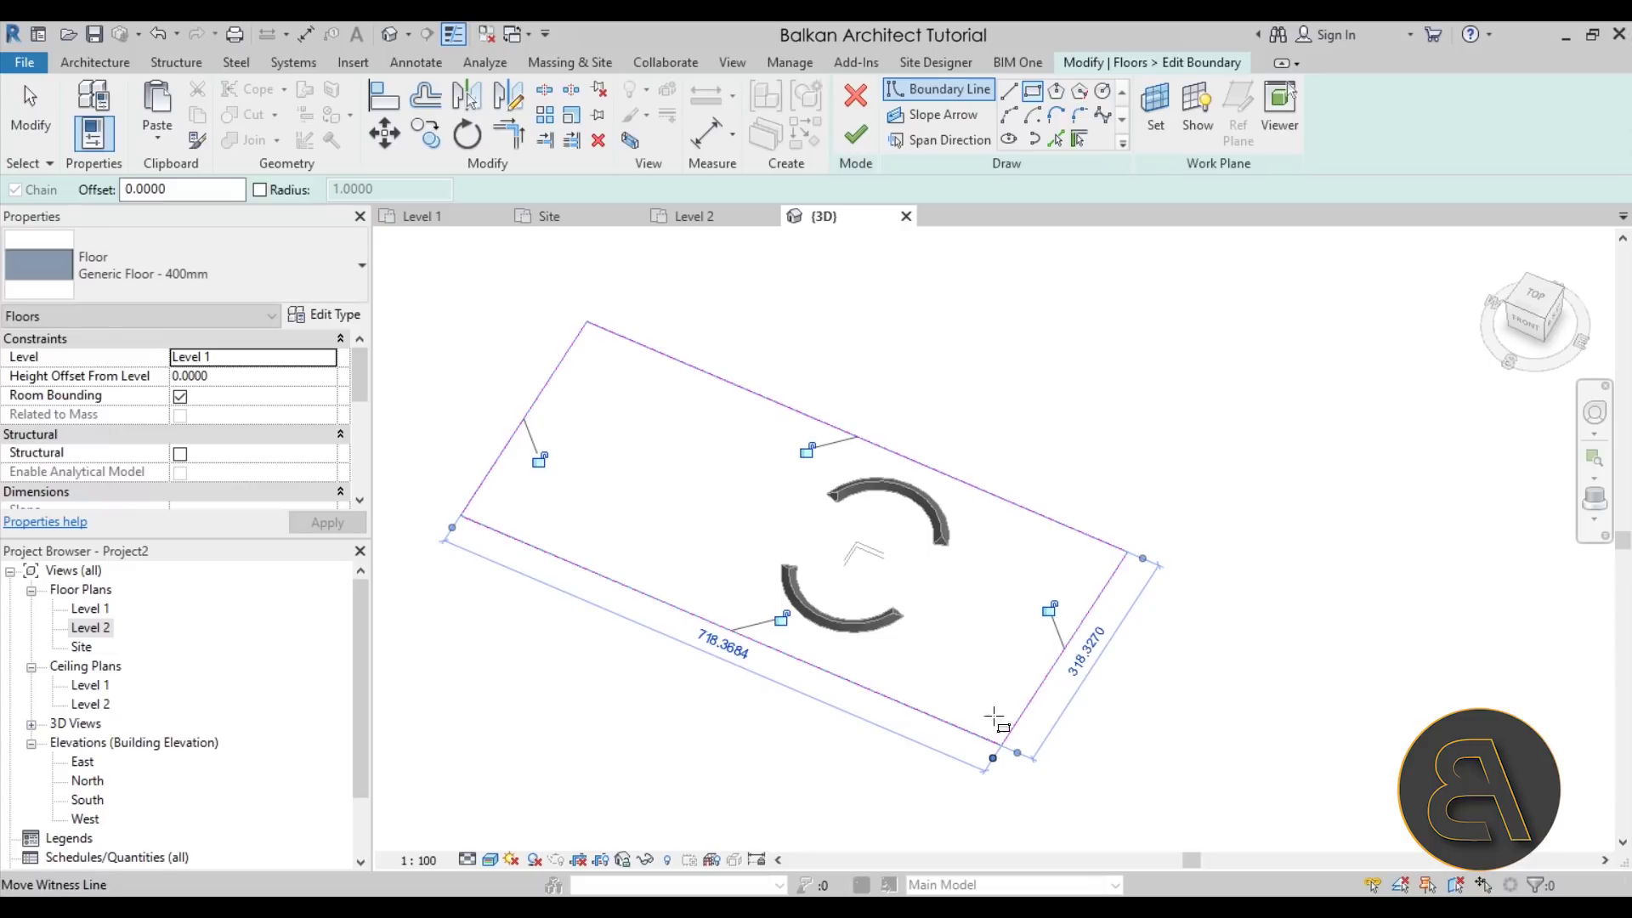
{"action": "left_click", "coordinate": [855, 134]}
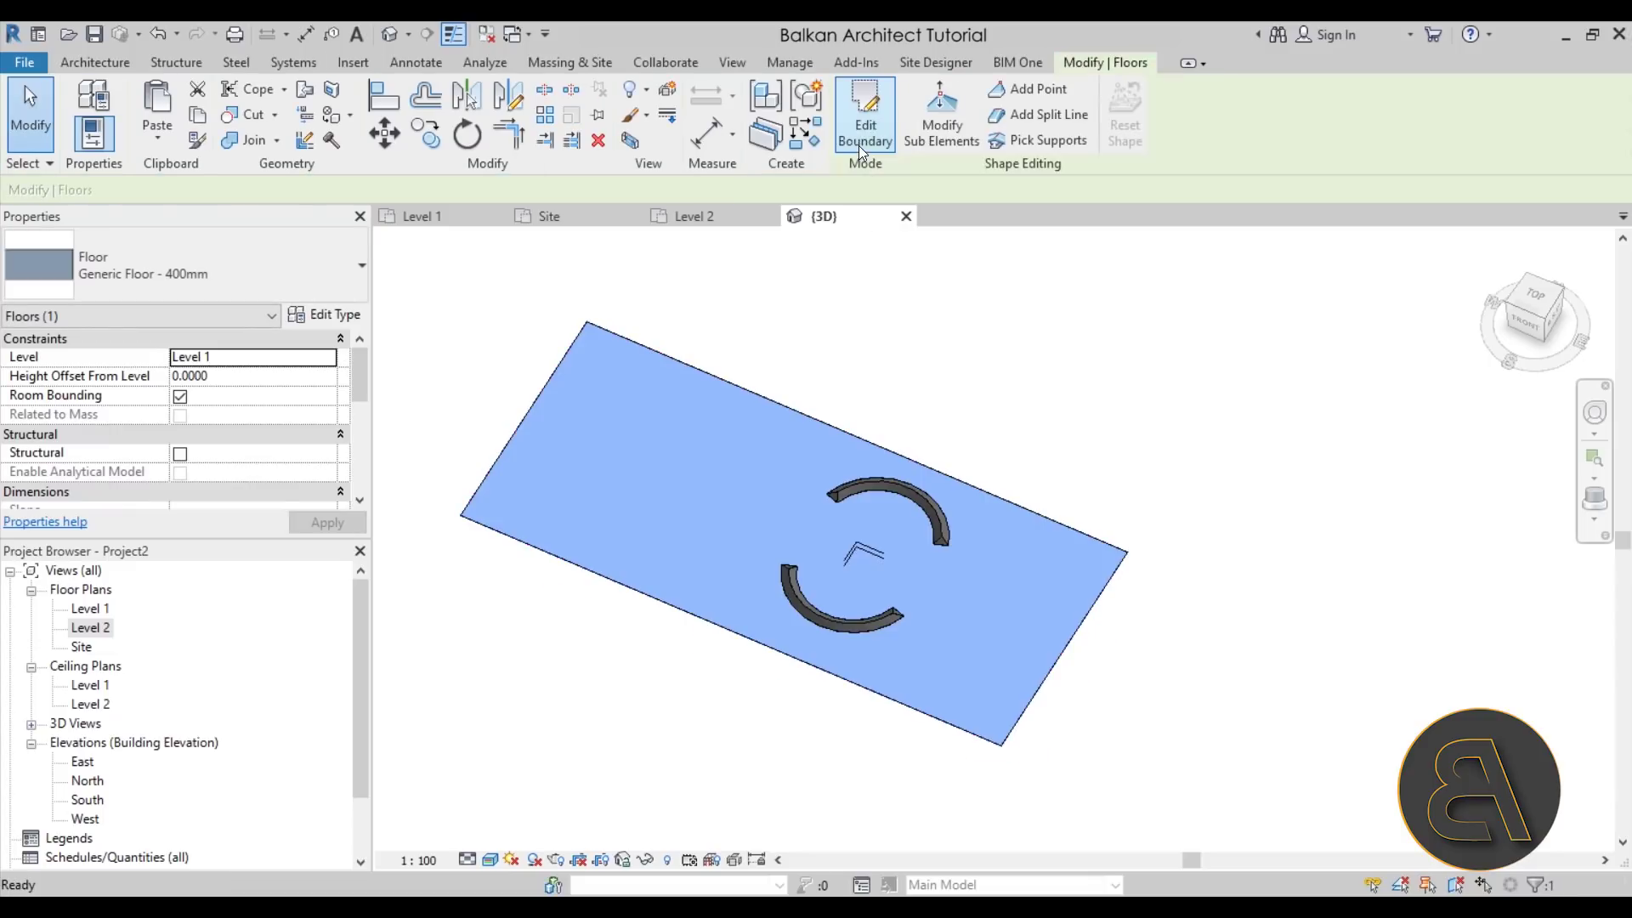
{"action": "left_click", "coordinate": [856, 340]}
{"action": "middle_click_drag", "start_coordinate": [807, 400], "coordinate": [789, 583], "text": "shift"}
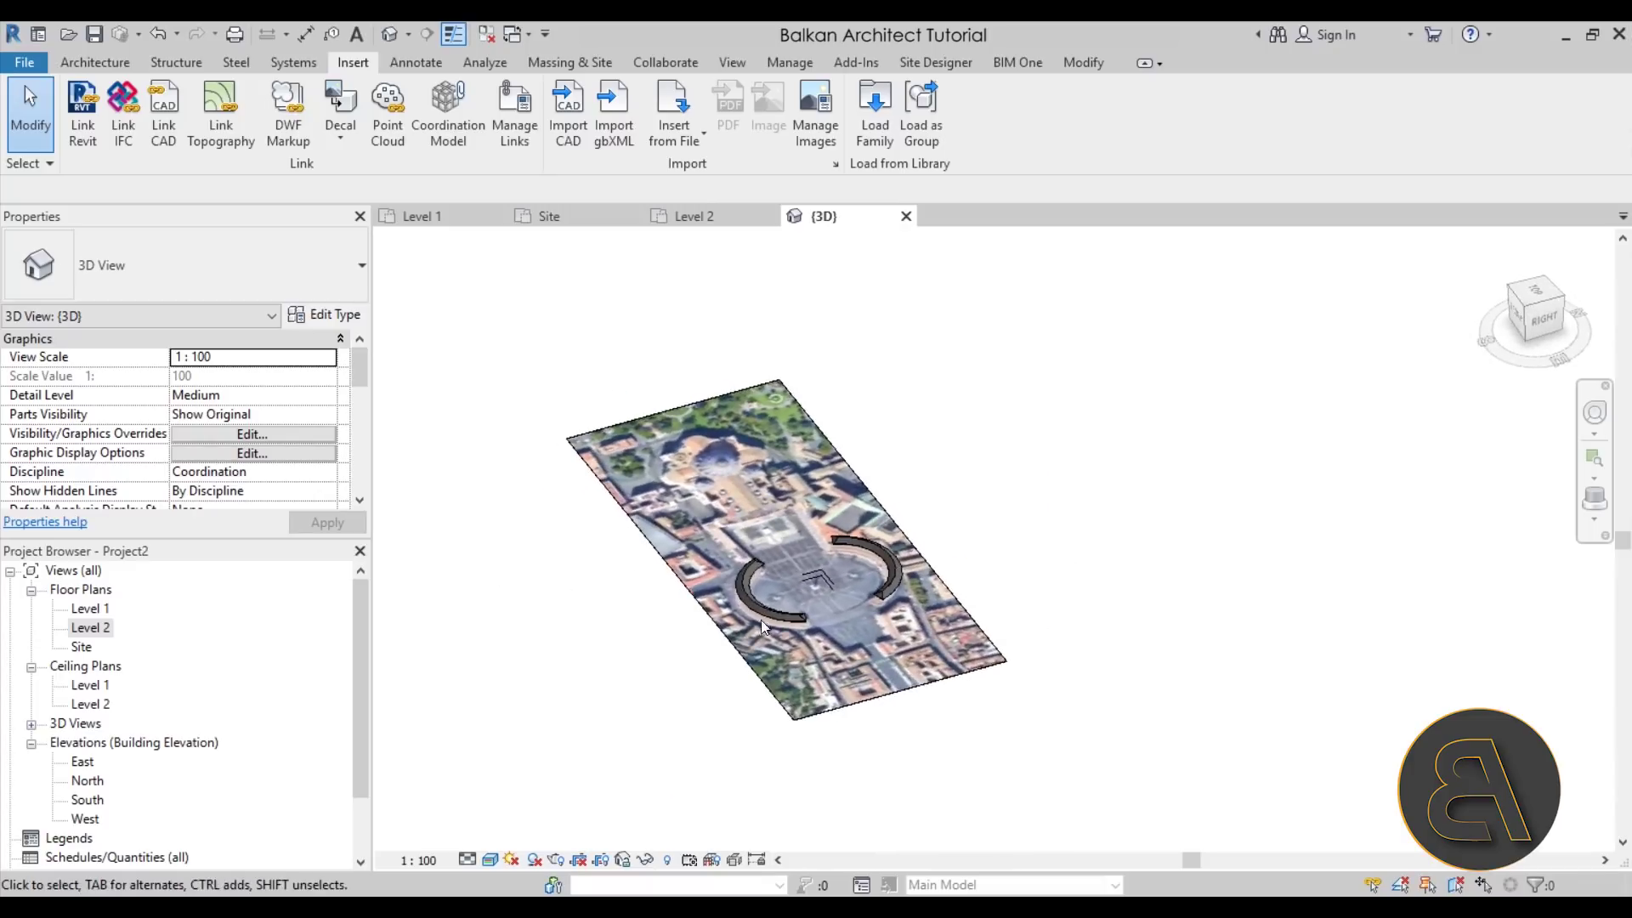
{"action": "scroll", "coordinate": [783, 586], "scroll_direction": "up", "scroll_amount": 5}
{"action": "middle_click_drag", "start_coordinate": [983, 580], "coordinate": [875, 752], "text": "shift"}
{"action": "scroll", "coordinate": [881, 695], "scroll_direction": "up", "scroll_amount": 3}
{"action": "scroll", "coordinate": [880, 695], "scroll_direction": "down", "scroll_amount": 3}
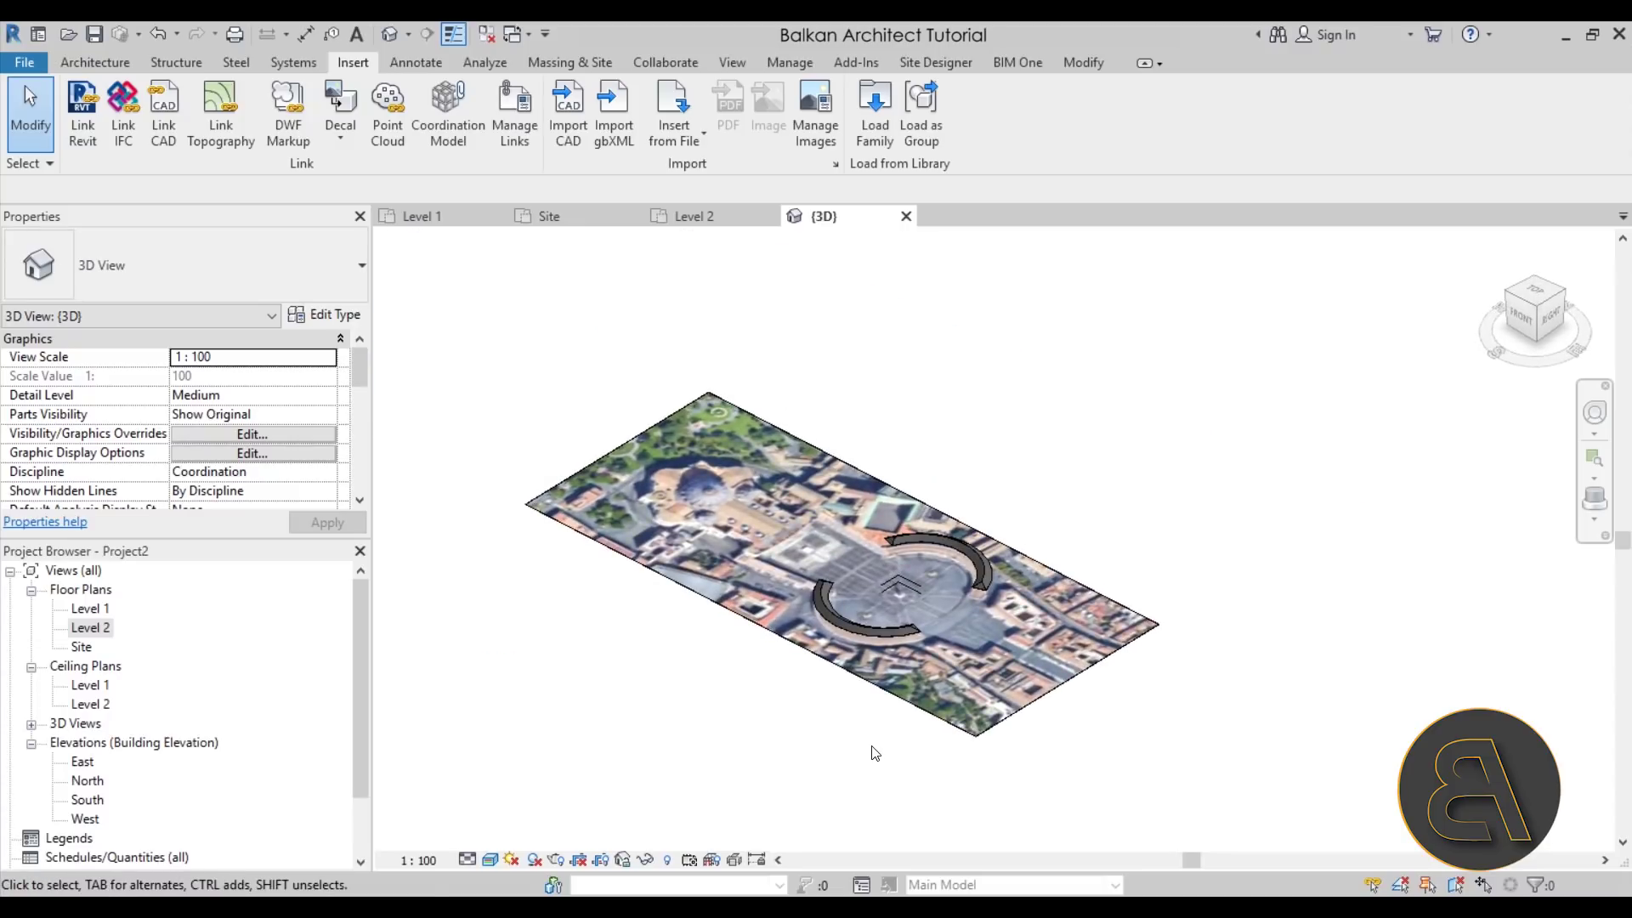